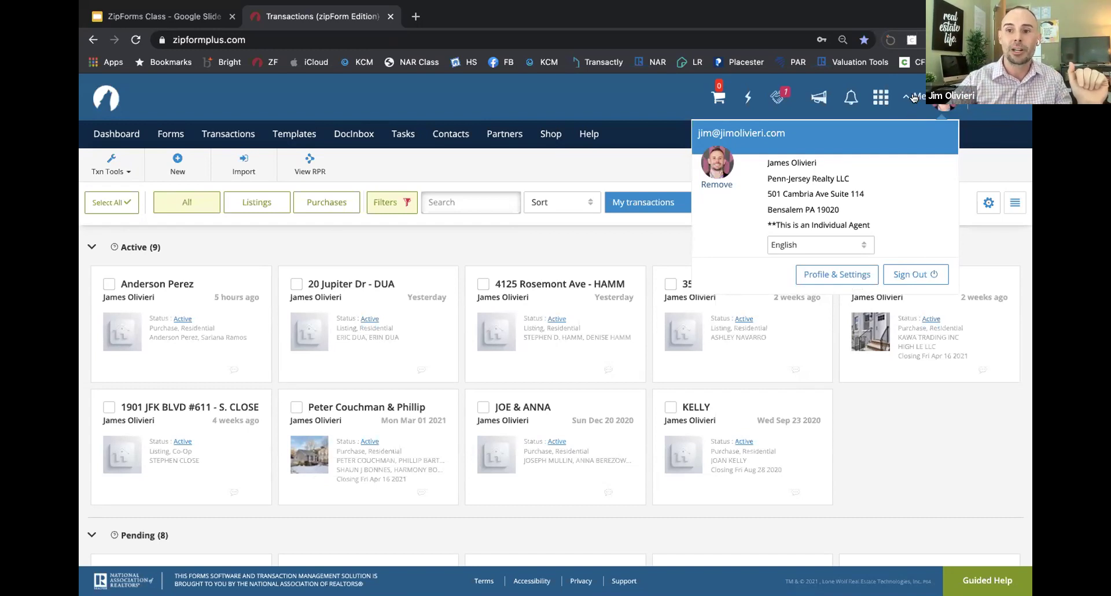
# Step: Open Profile & Settings and scroll the About Me form to the E-mail Signature section
pyautogui.click(834, 275)
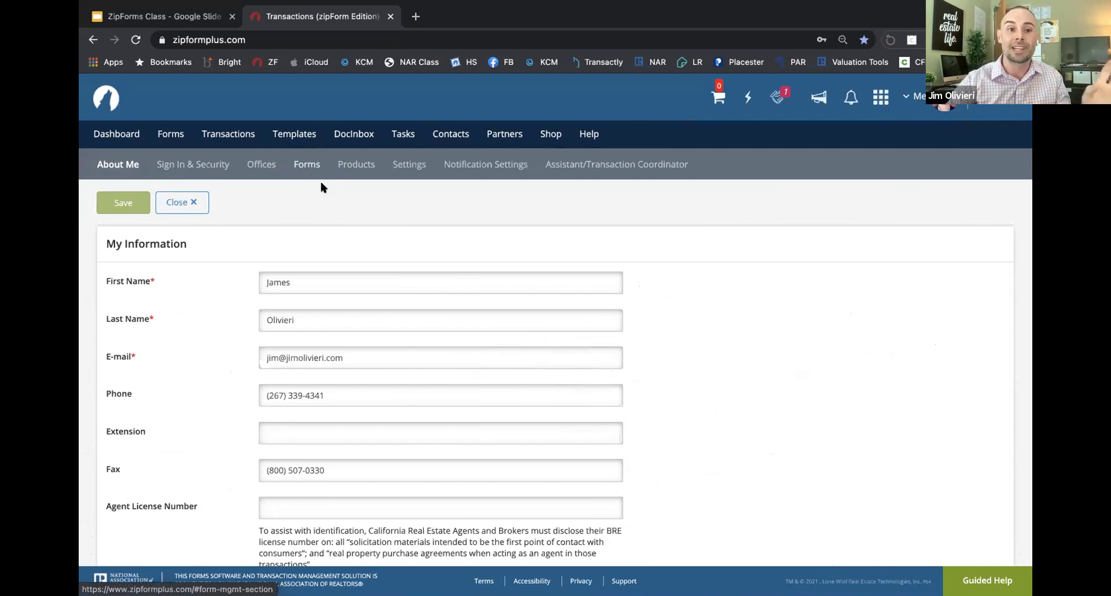
pyautogui.scroll(-1, 327, 219)
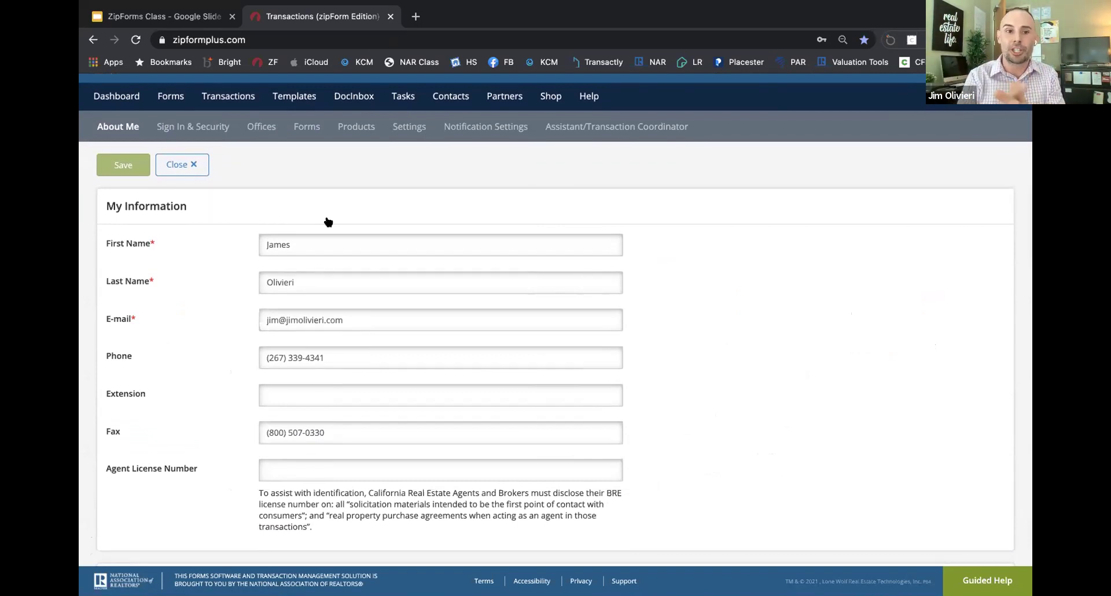
pyautogui.scroll(-1, 312, 220)
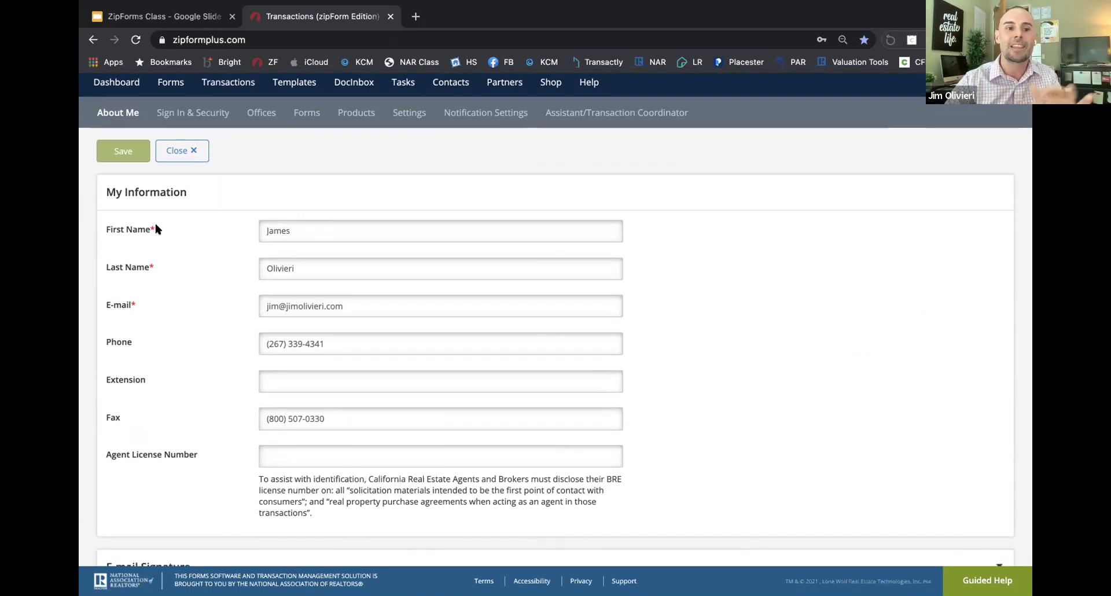
pyautogui.scroll(-3, 323, 307)
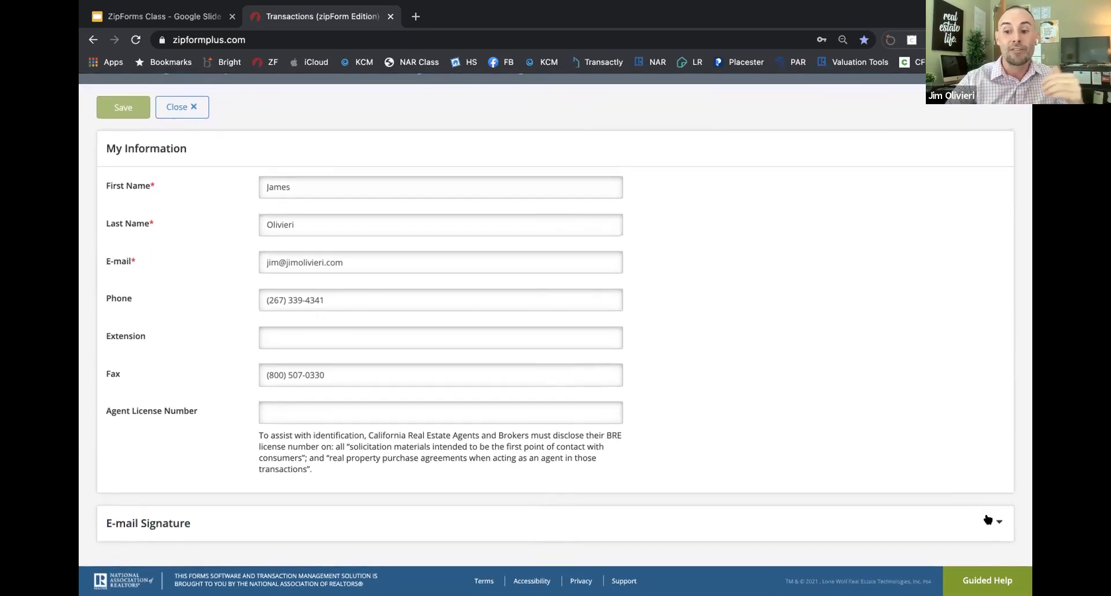
pyautogui.click(989, 520)
# Step: Scroll through the saved signature's photo, contact details, designations and licenses, then back up
pyautogui.scroll(-4, 625, 485)
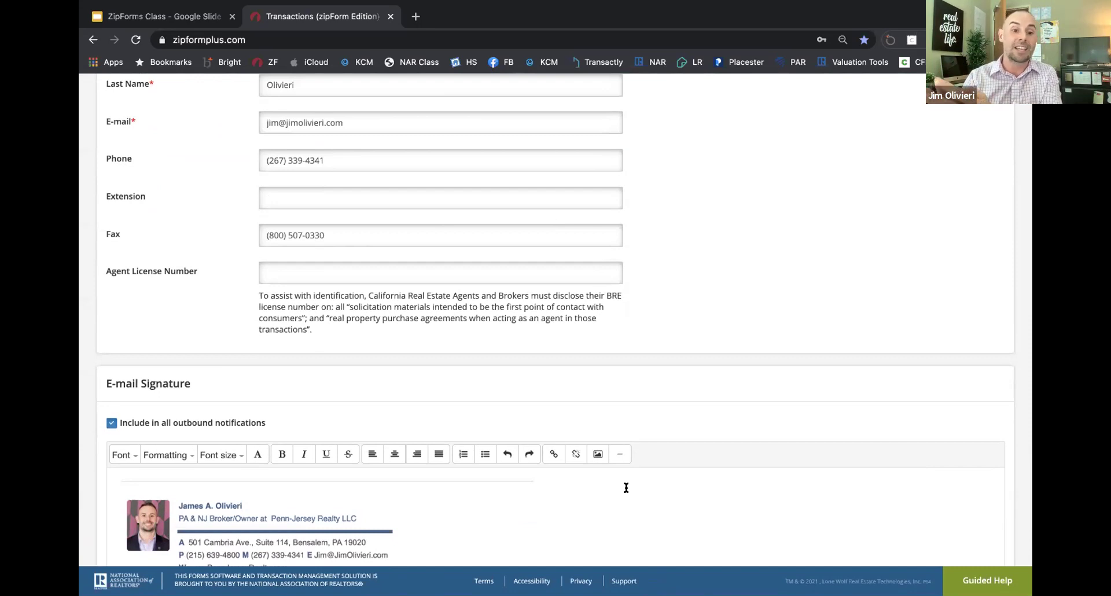
pyautogui.scroll(-3, 580, 382)
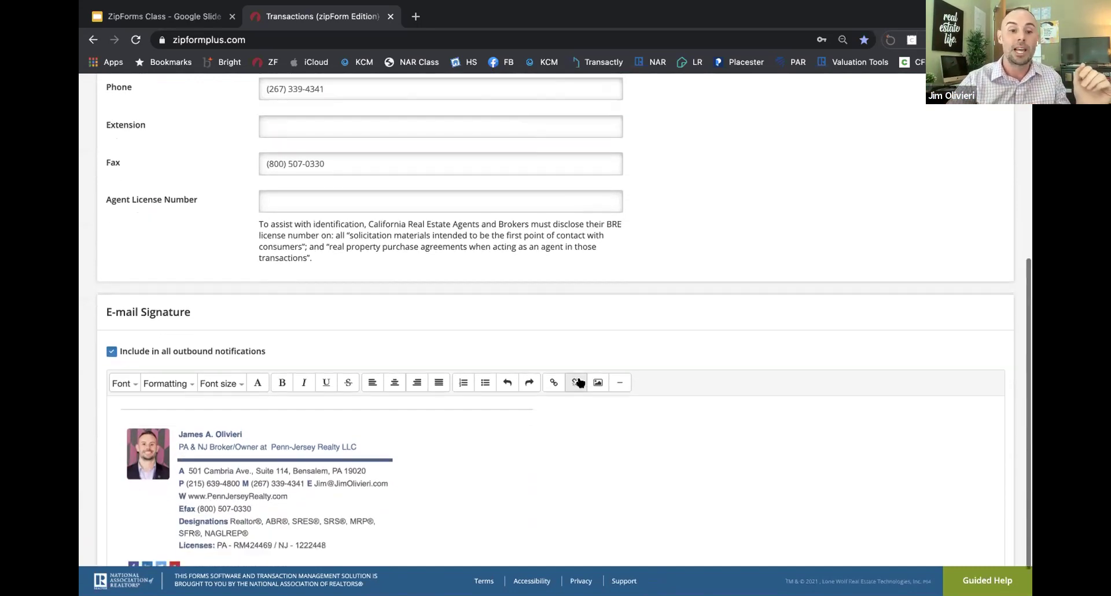
pyautogui.scroll(1, 388, 429)
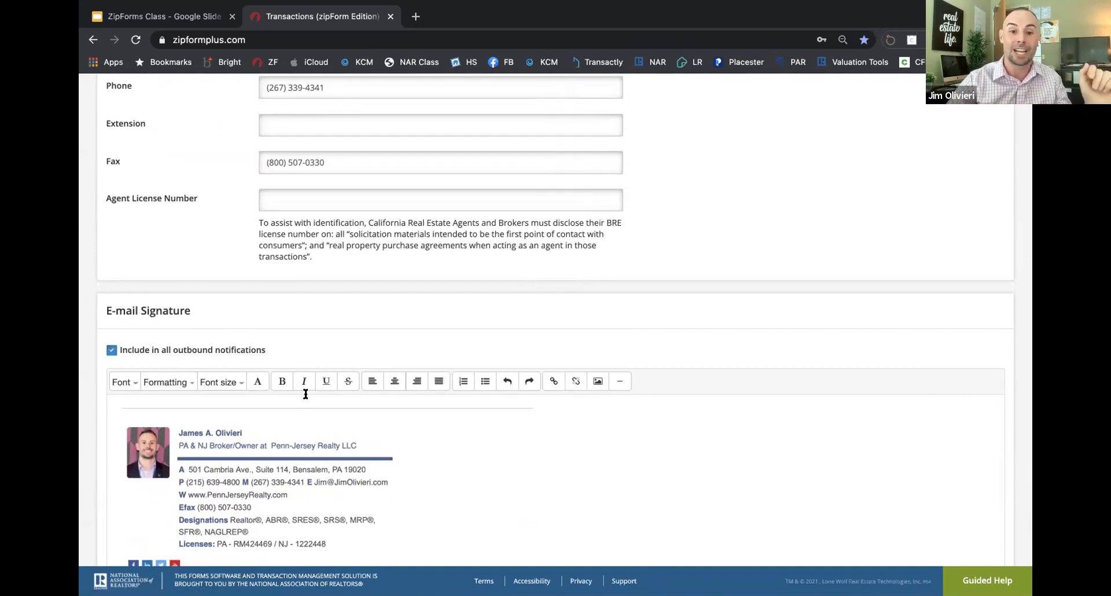
pyautogui.scroll(6, 347, 418)
pyautogui.scroll(3, 347, 421)
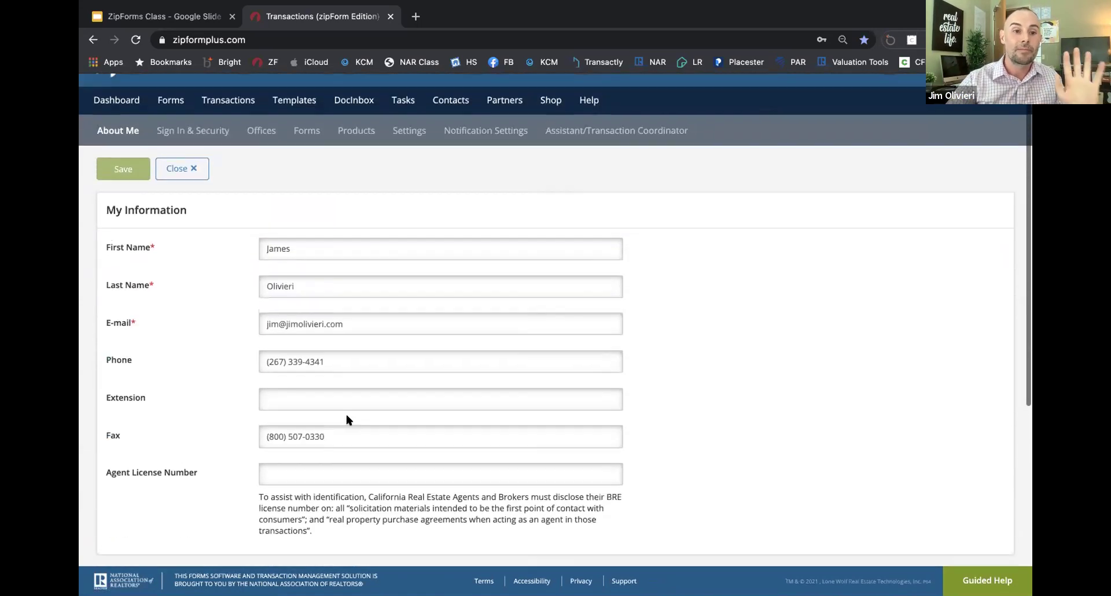
pyautogui.scroll(1, 243, 238)
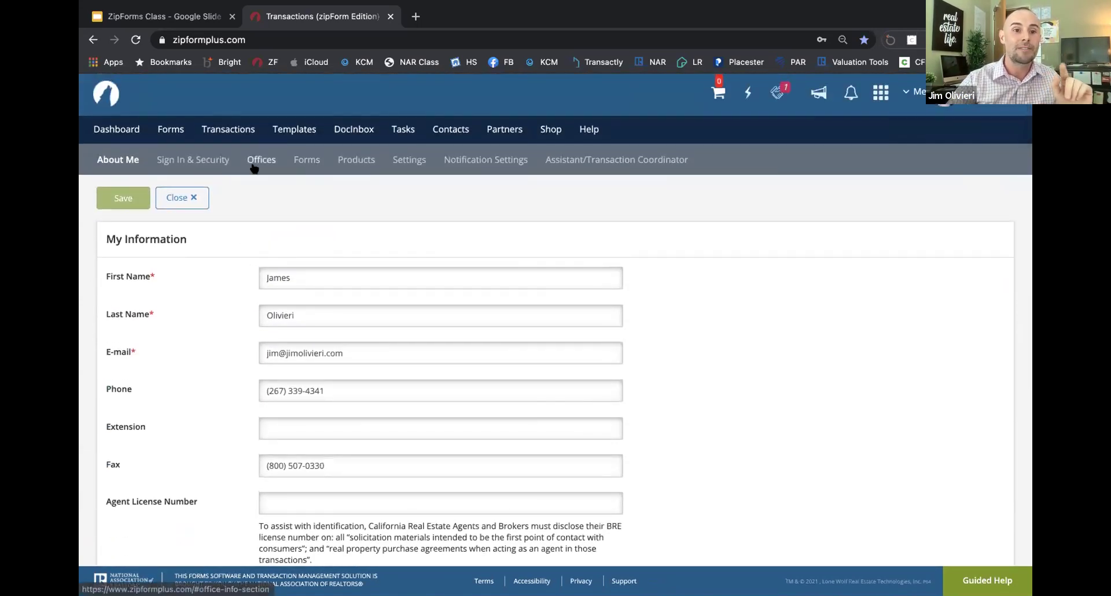
# Step: Show the Forms settings list of libraries and highlight the Bright MLS library name
pyautogui.click(304, 162)
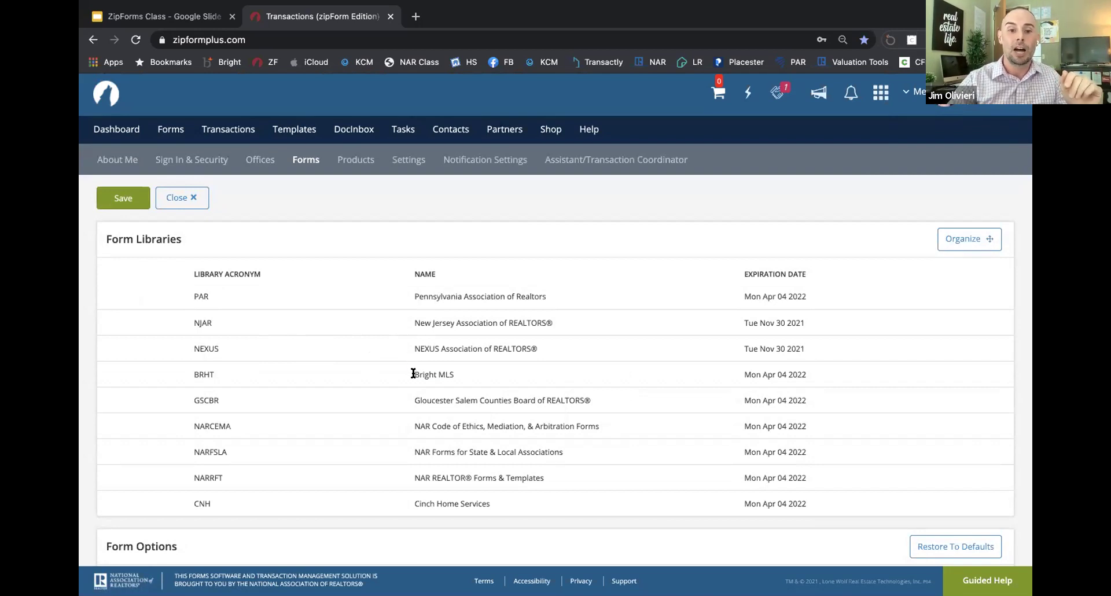
pyautogui.moveTo(412, 375); pyautogui.dragTo(464, 373)
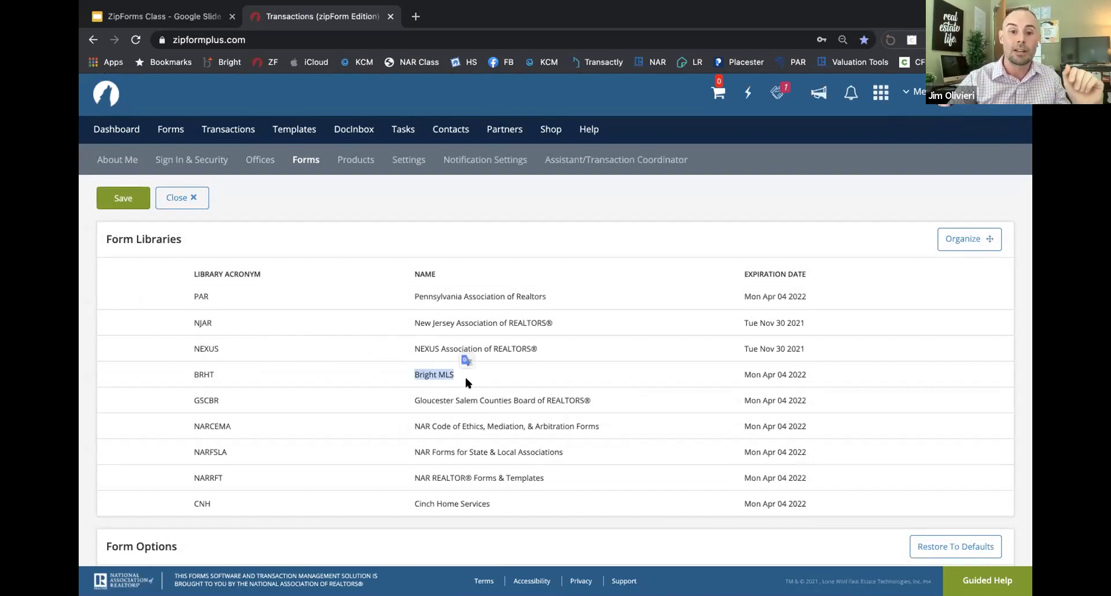
pyautogui.scroll(-1, 464, 373)
pyautogui.moveTo(414, 403); pyautogui.dragTo(468, 401)
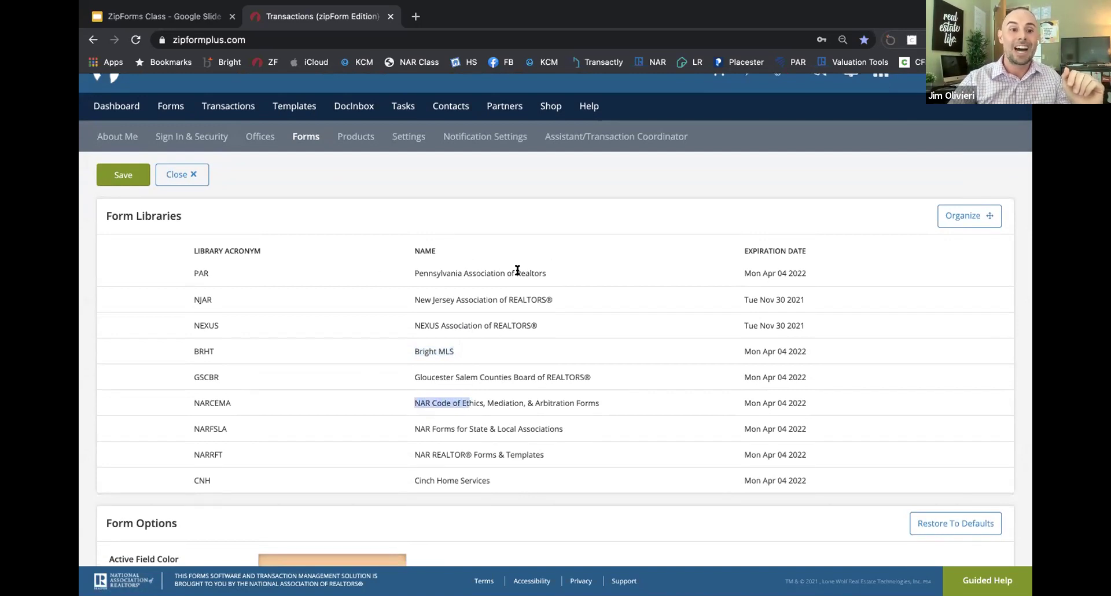
# Step: Reorder the form libraries by moving PAR, finish organizing, and return to Transactions
pyautogui.click(972, 216)
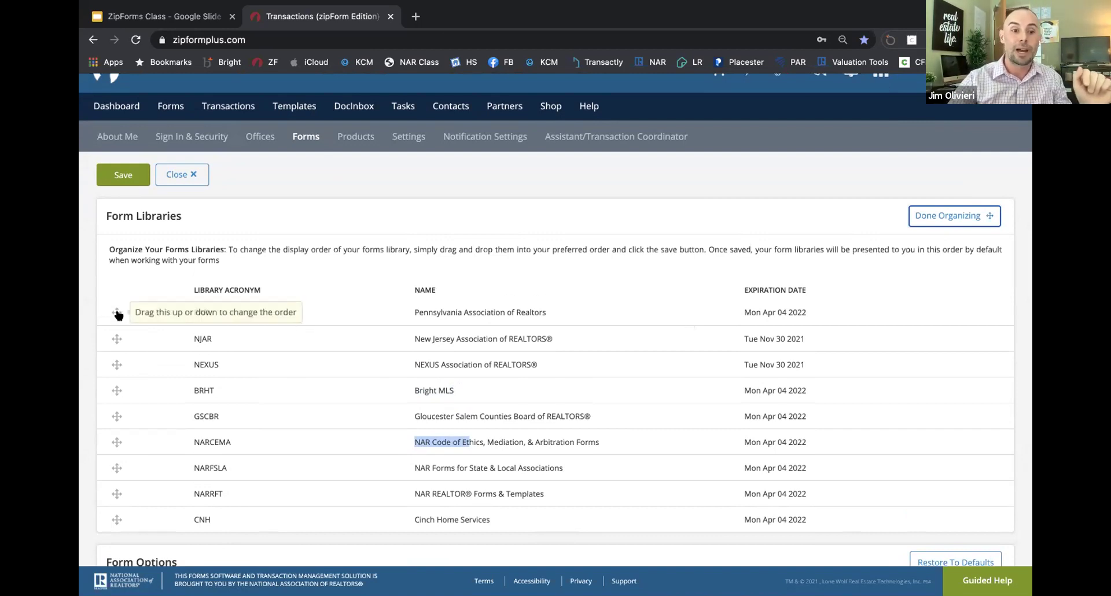
pyautogui.moveTo(118, 314)
pyautogui.mouseDown()
pyautogui.moveTo(115, 324)
pyautogui.moveTo(115, 313)
pyautogui.mouseUp()
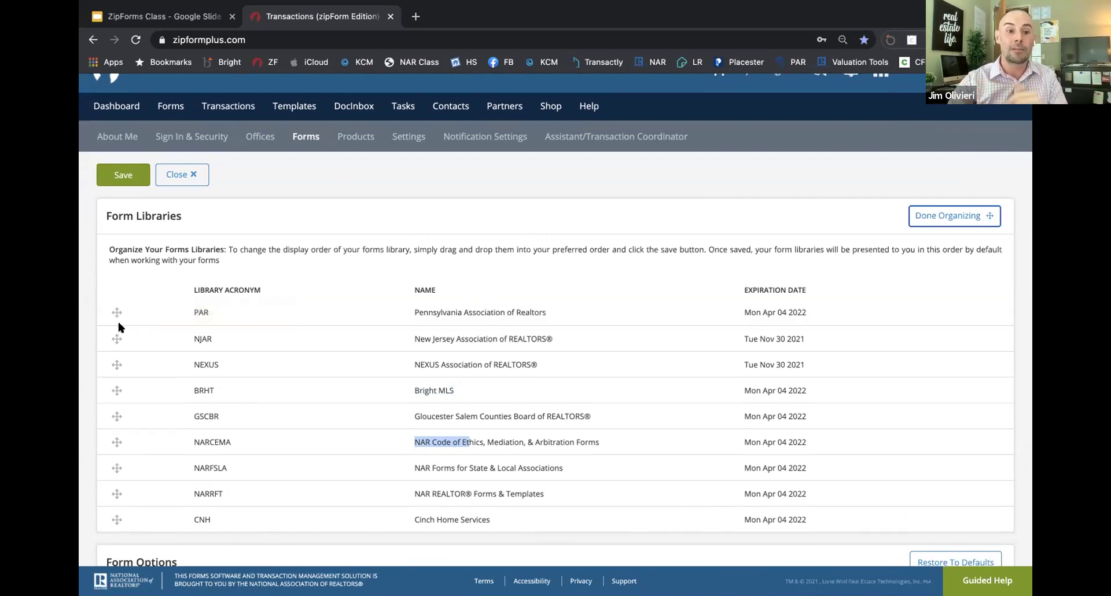
pyautogui.scroll(-1, 119, 315)
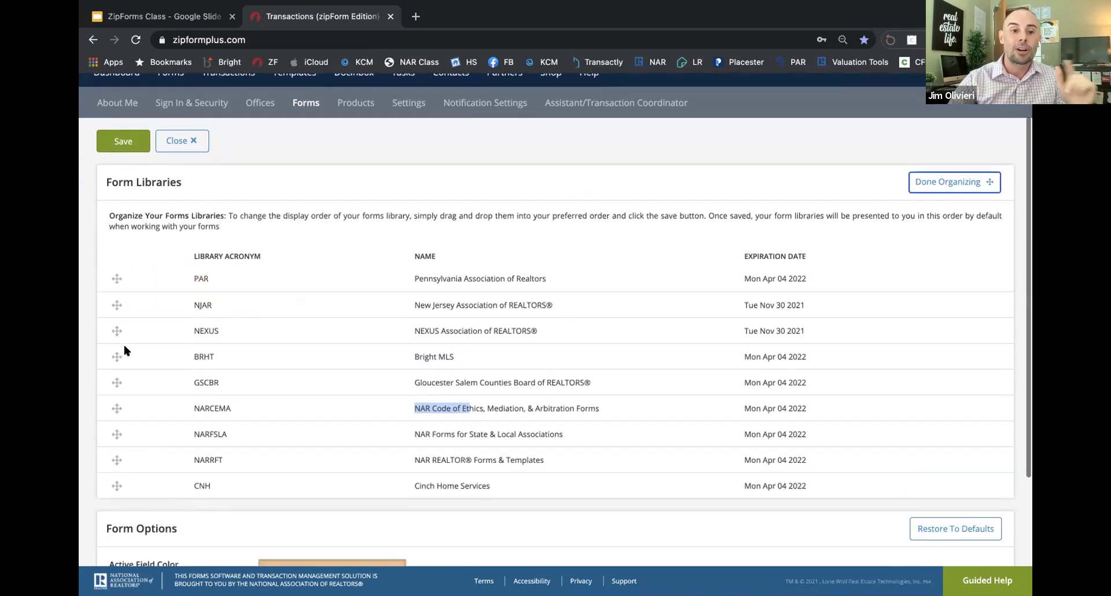
pyautogui.scroll(-1, 124, 347)
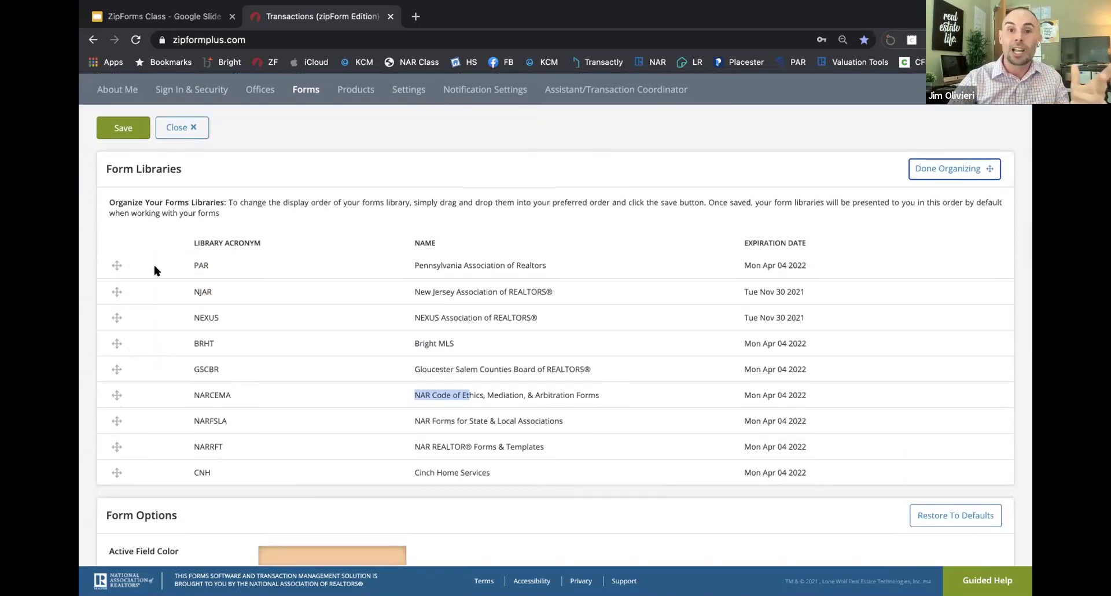
pyautogui.scroll(2, 161, 303)
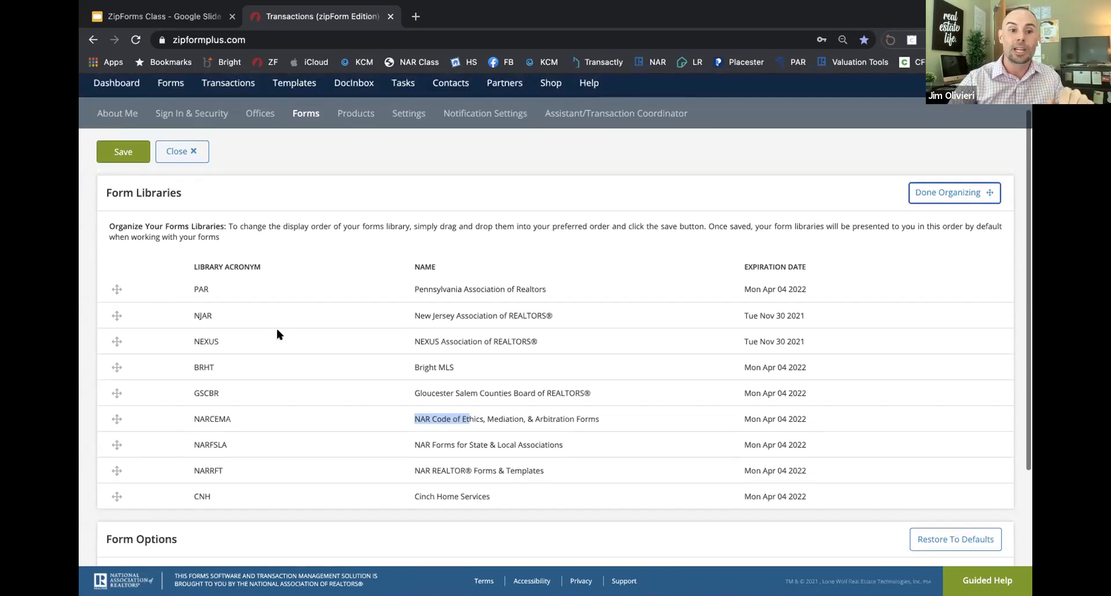
pyautogui.click(932, 215)
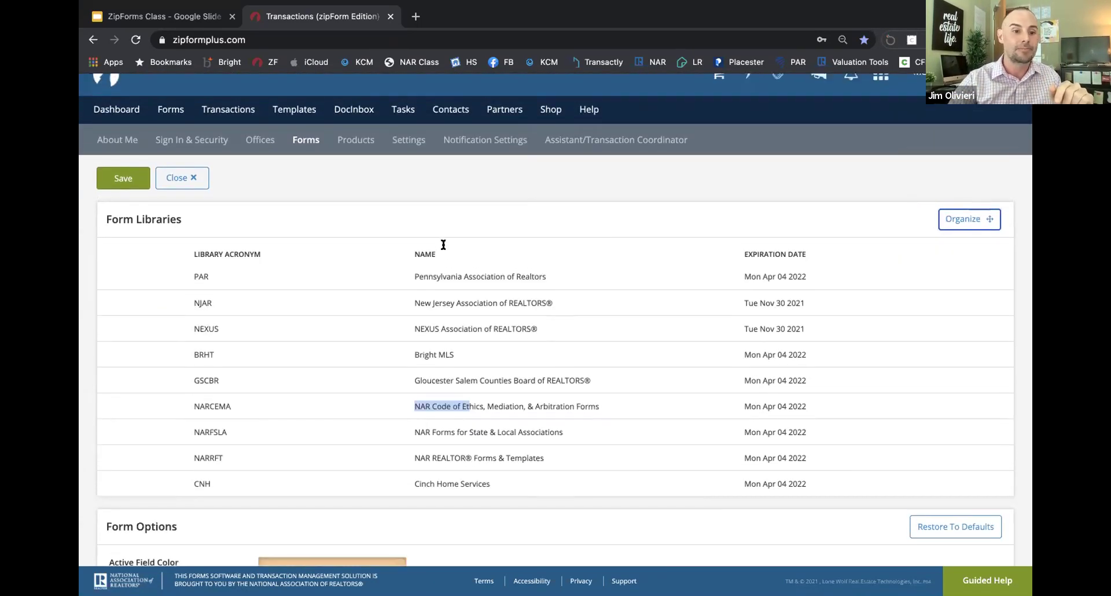
pyautogui.scroll(1, 429, 245)
pyautogui.click(219, 136)
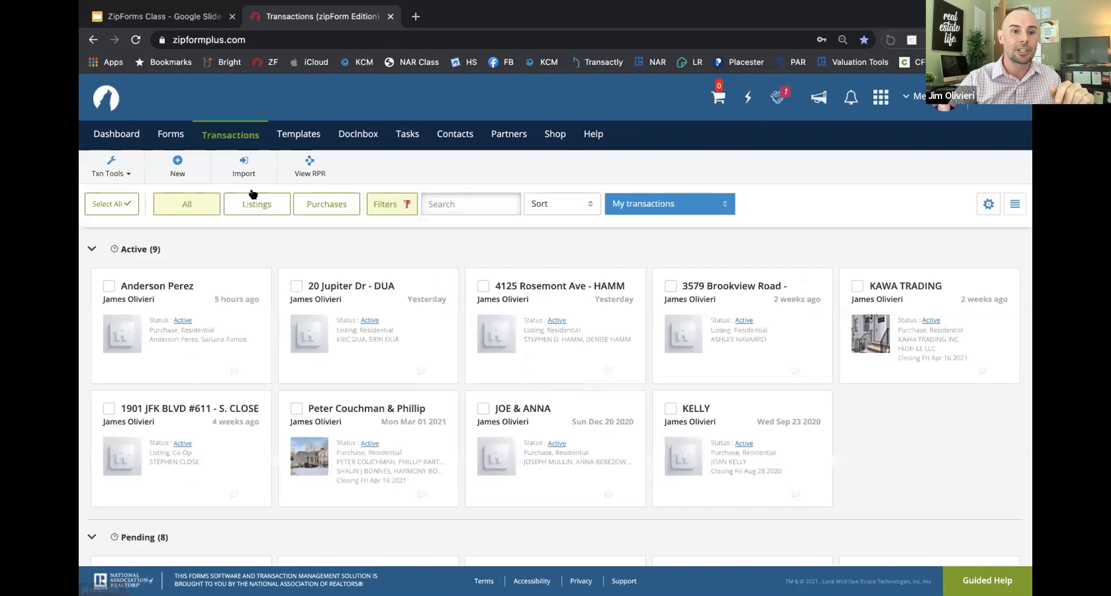
pyautogui.click(338, 345)
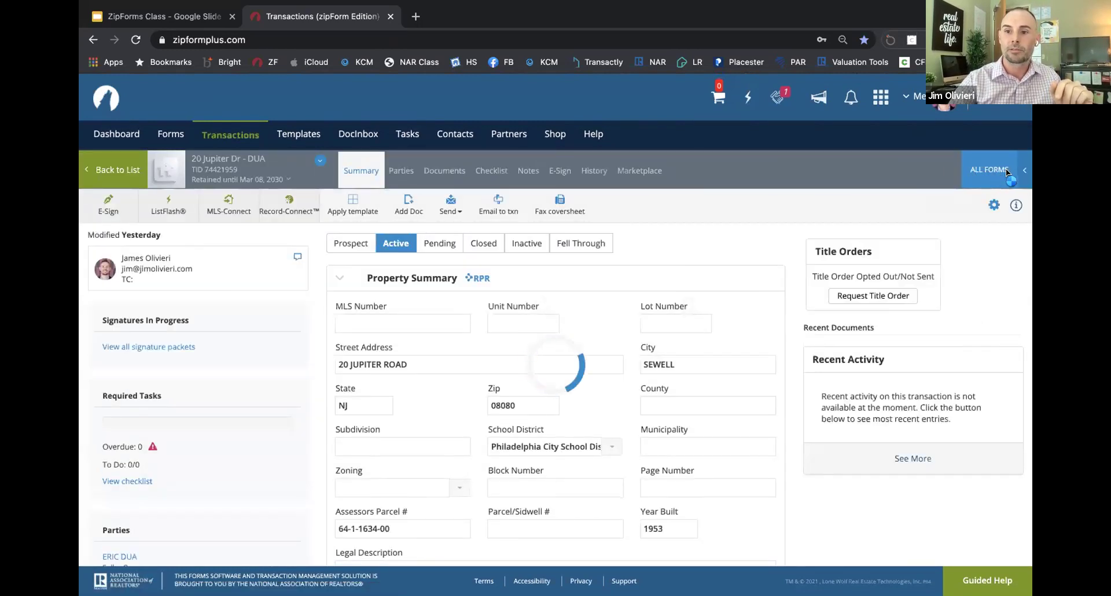
pyautogui.click(975, 164)
pyautogui.click(894, 130)
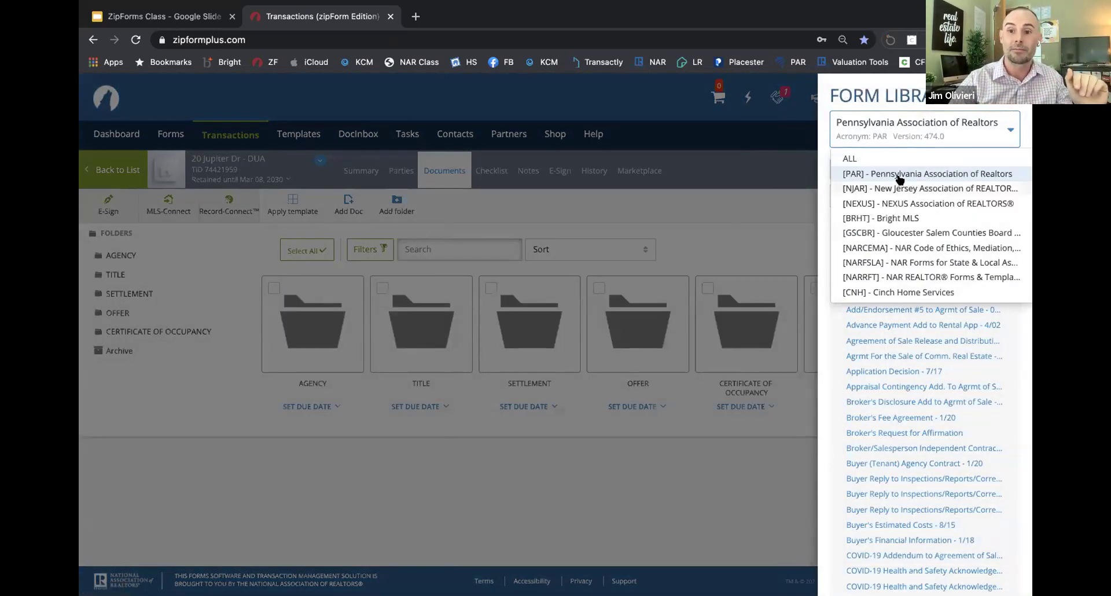
pyautogui.click(768, 158)
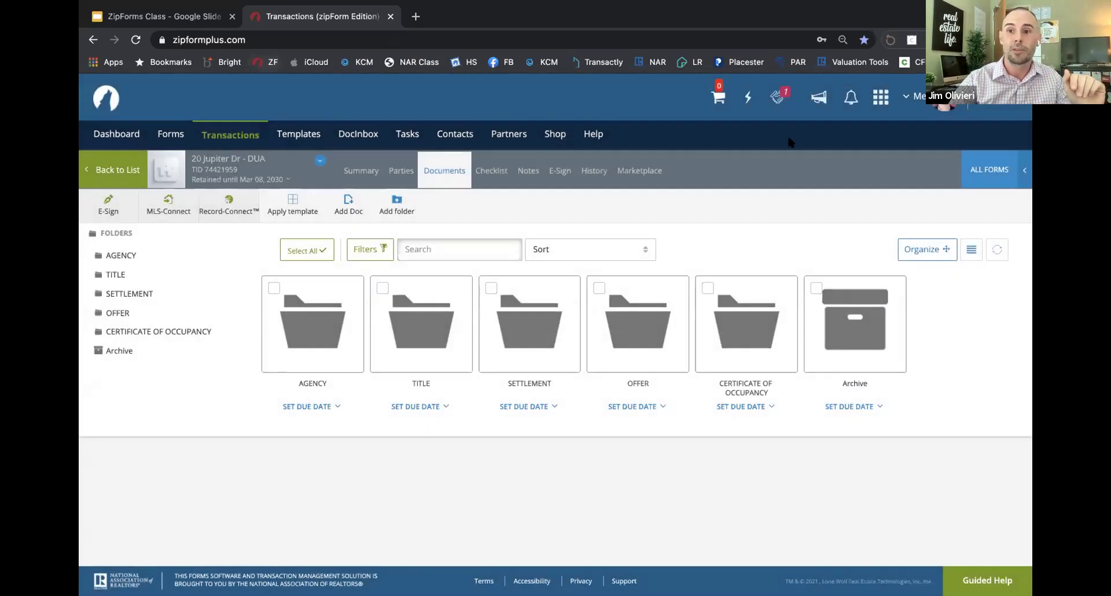
pyautogui.click(913, 96)
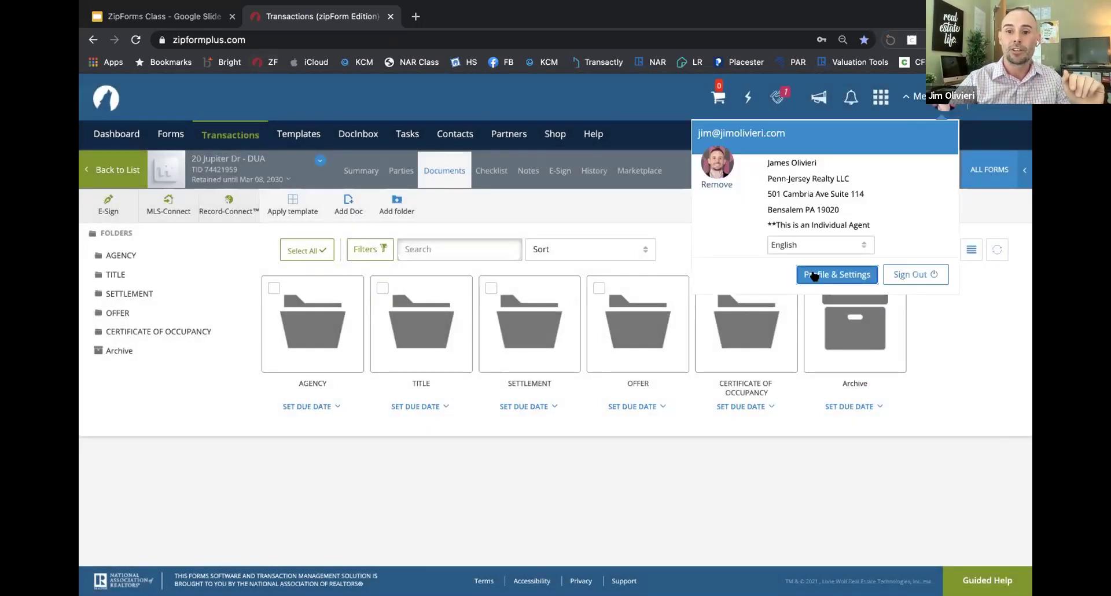
pyautogui.click(833, 274)
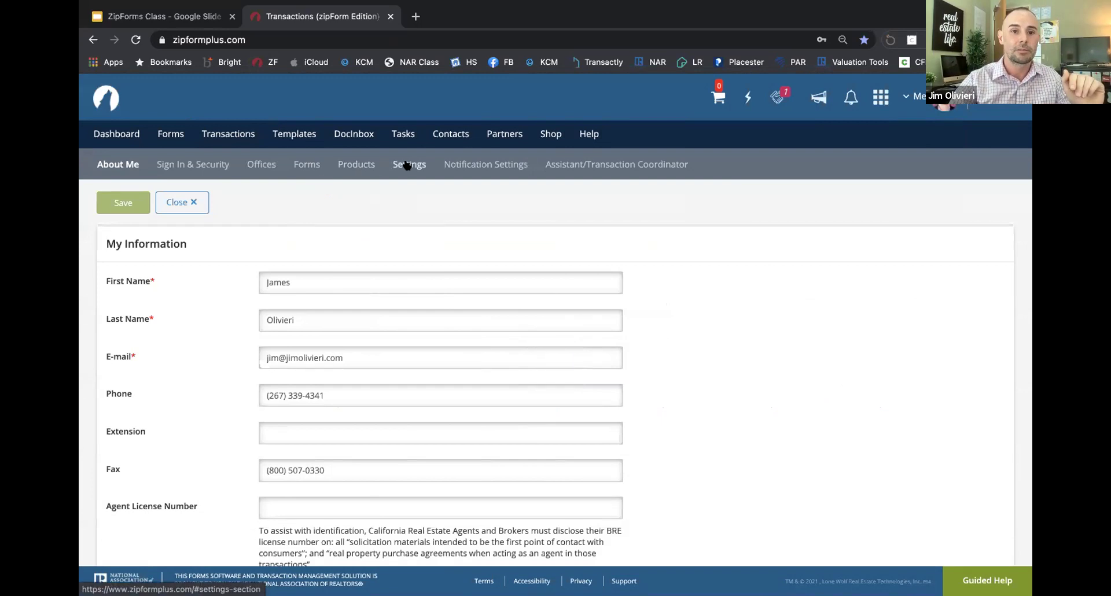
pyautogui.click(408, 165)
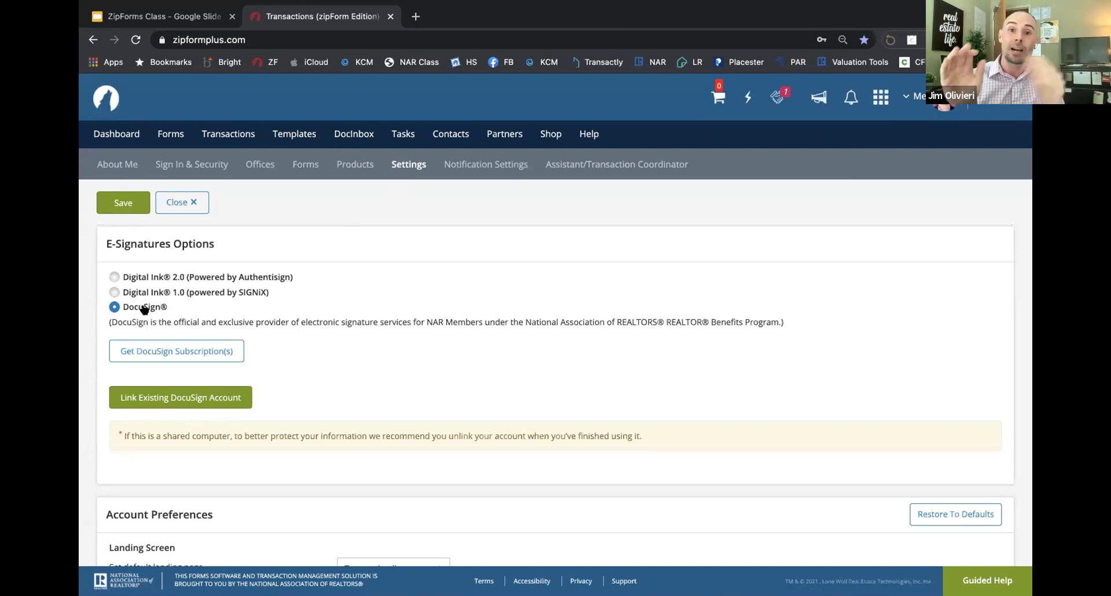
pyautogui.click(114, 291)
pyautogui.click(115, 278)
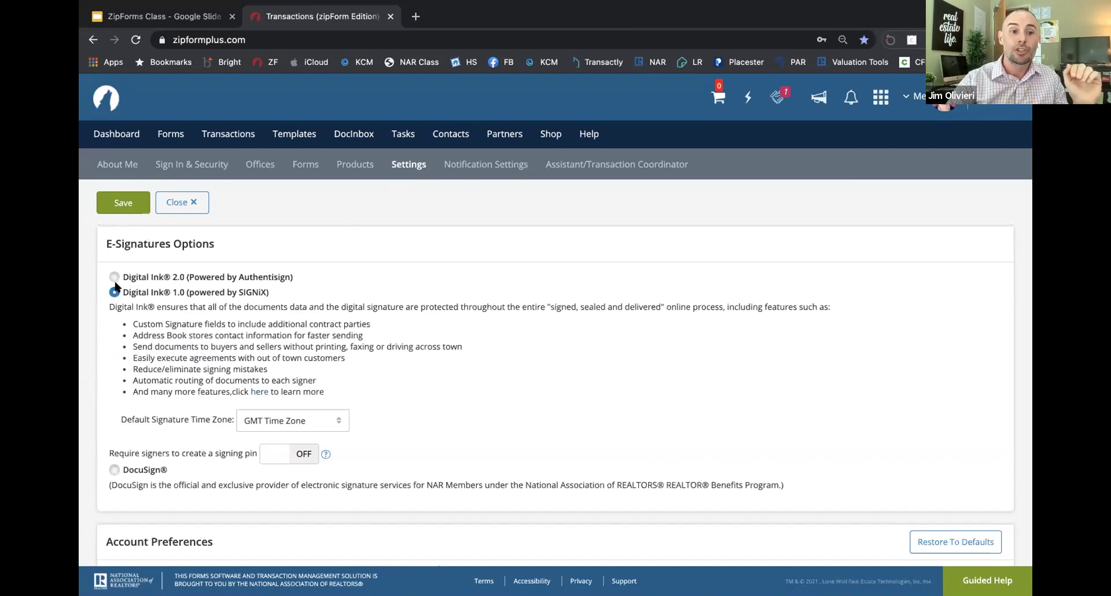
pyautogui.click(113, 353)
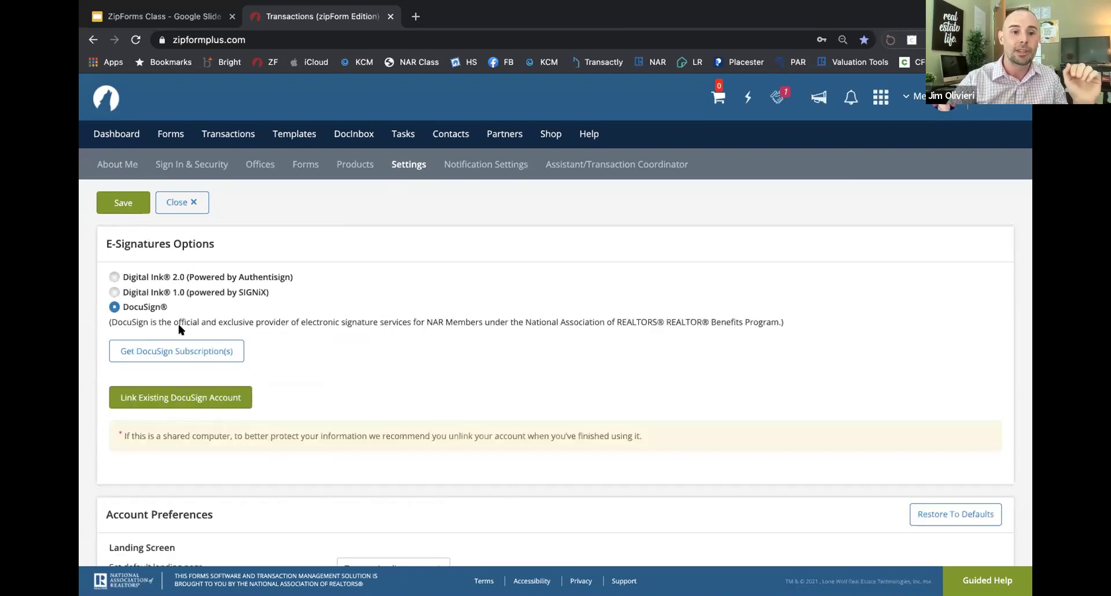
pyautogui.scroll(-1, 191, 347)
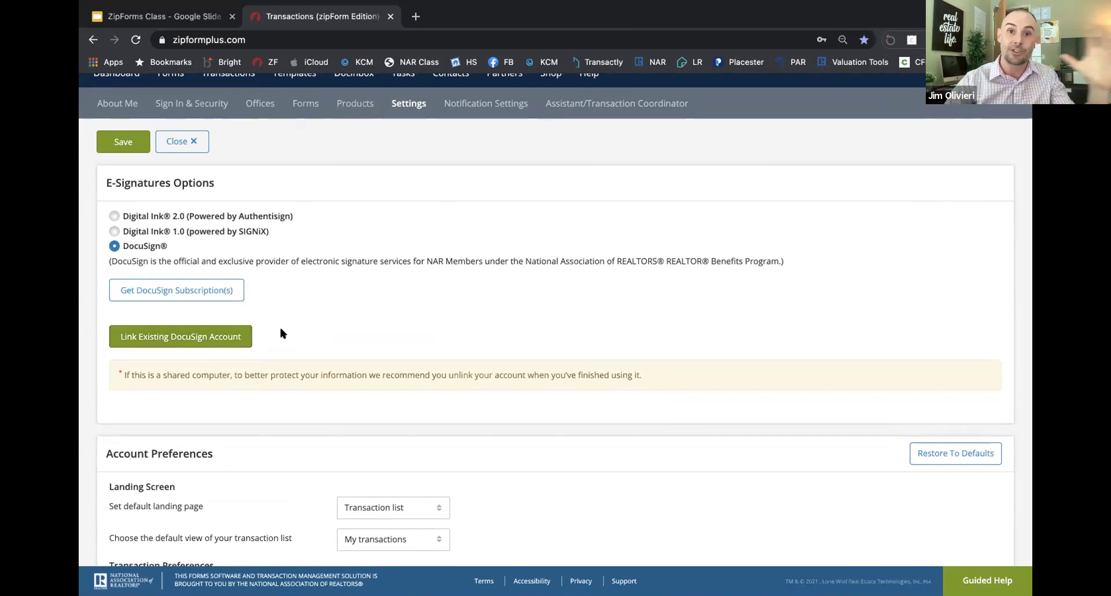
pyautogui.scroll(-2, 338, 313)
pyautogui.scroll(1, 339, 314)
pyautogui.scroll(3, 338, 310)
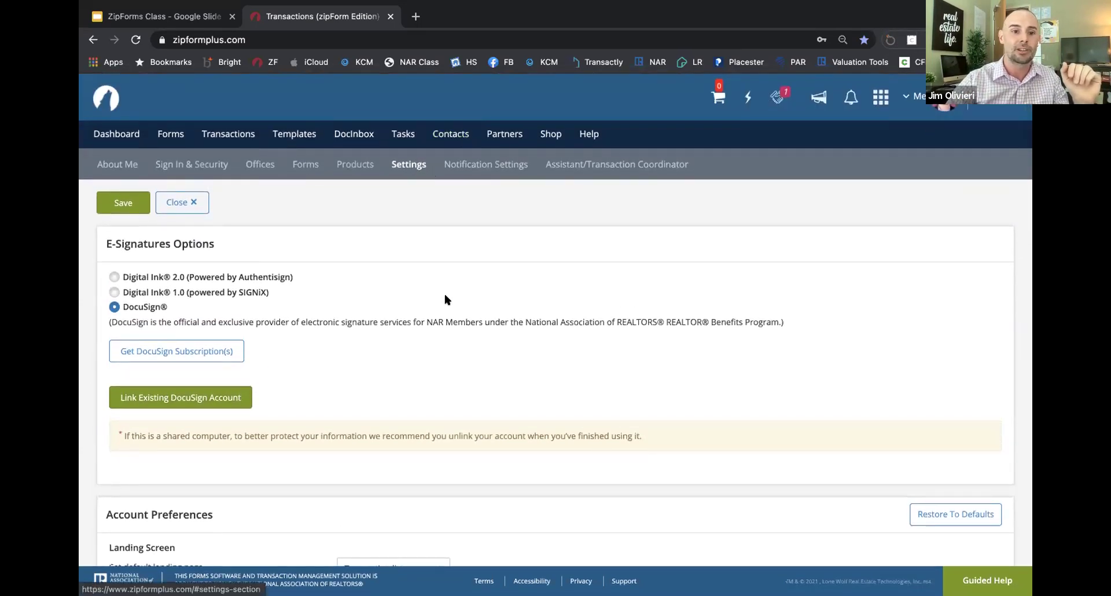
pyautogui.scroll(-3, 445, 298)
pyautogui.scroll(-5, 445, 298)
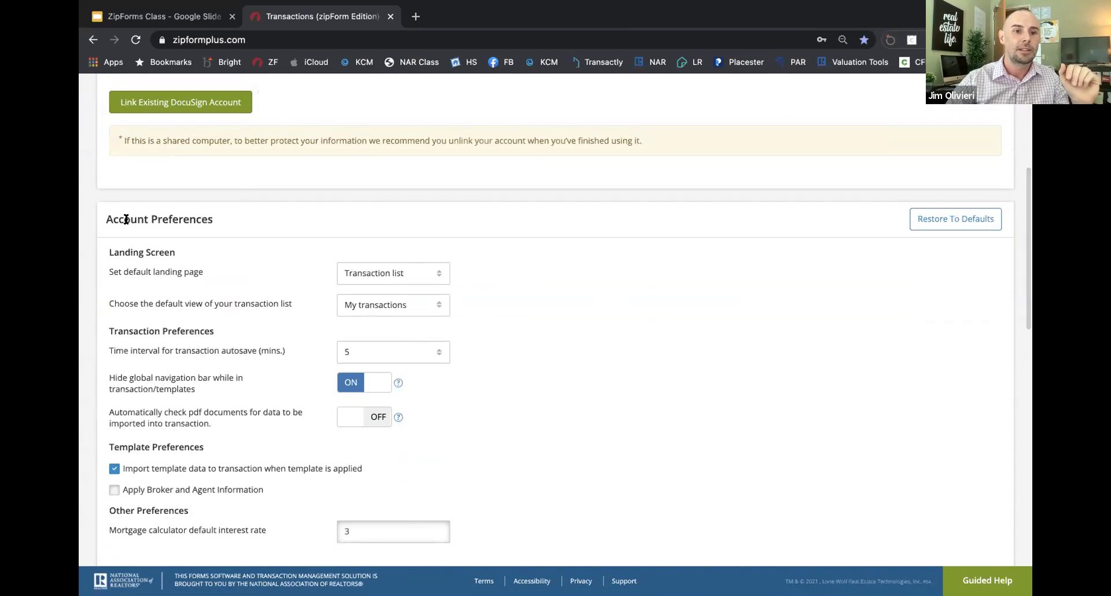
pyautogui.scroll(-1, 249, 282)
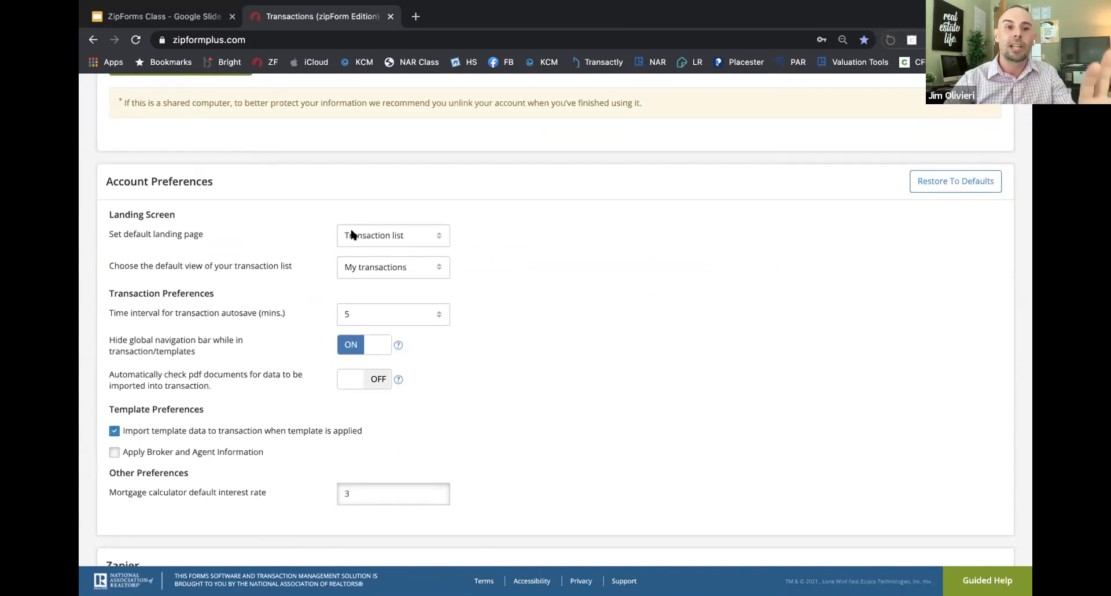
pyautogui.scroll(8, 350, 232)
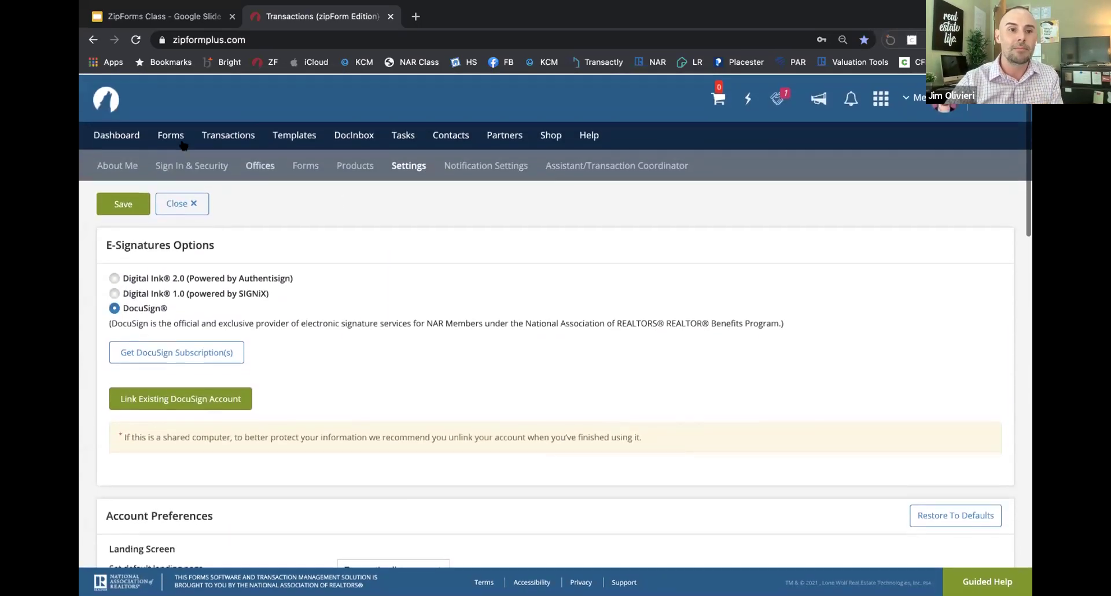
pyautogui.click(108, 106)
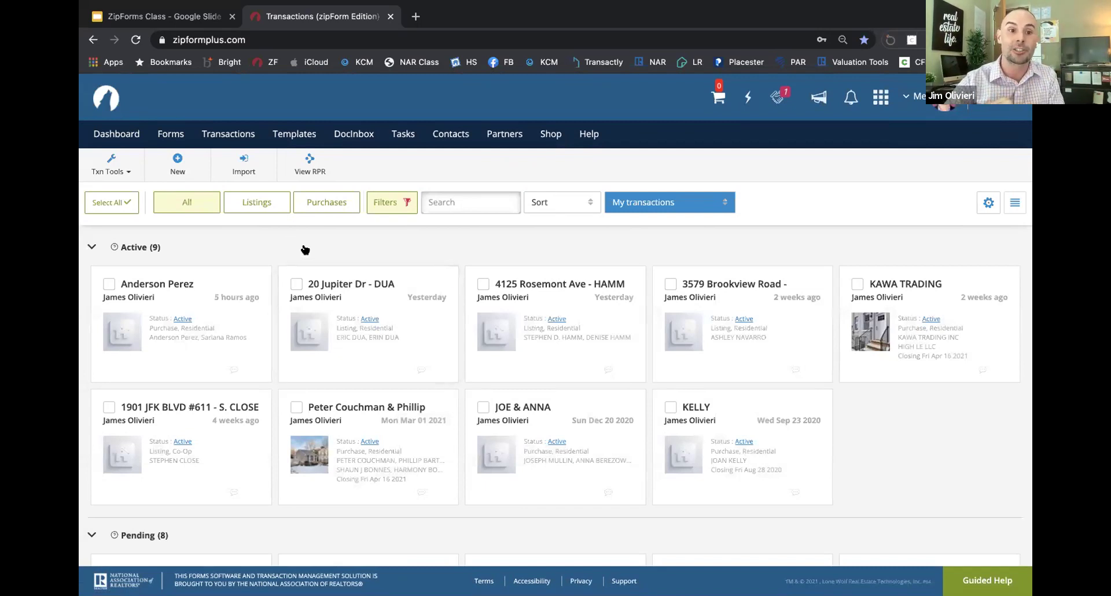
pyautogui.click(919, 98)
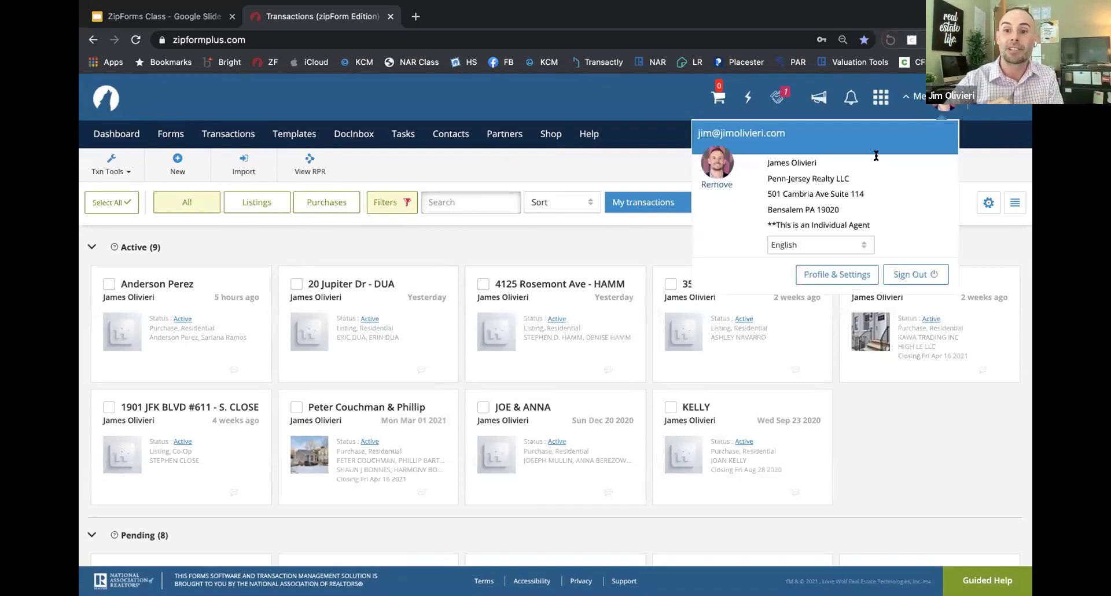
pyautogui.click(824, 273)
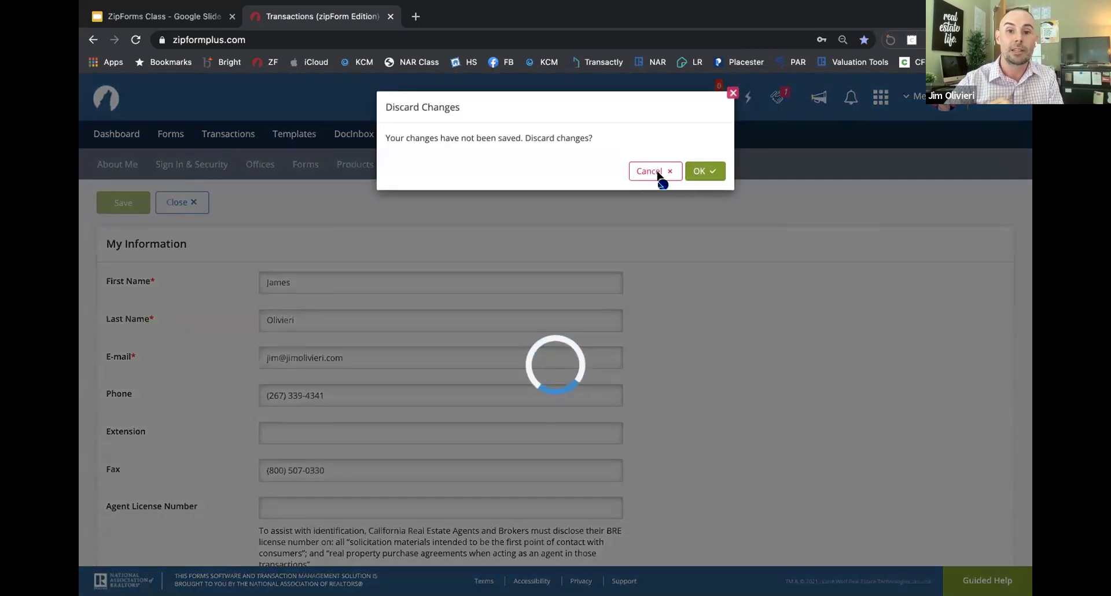
pyautogui.click(659, 161)
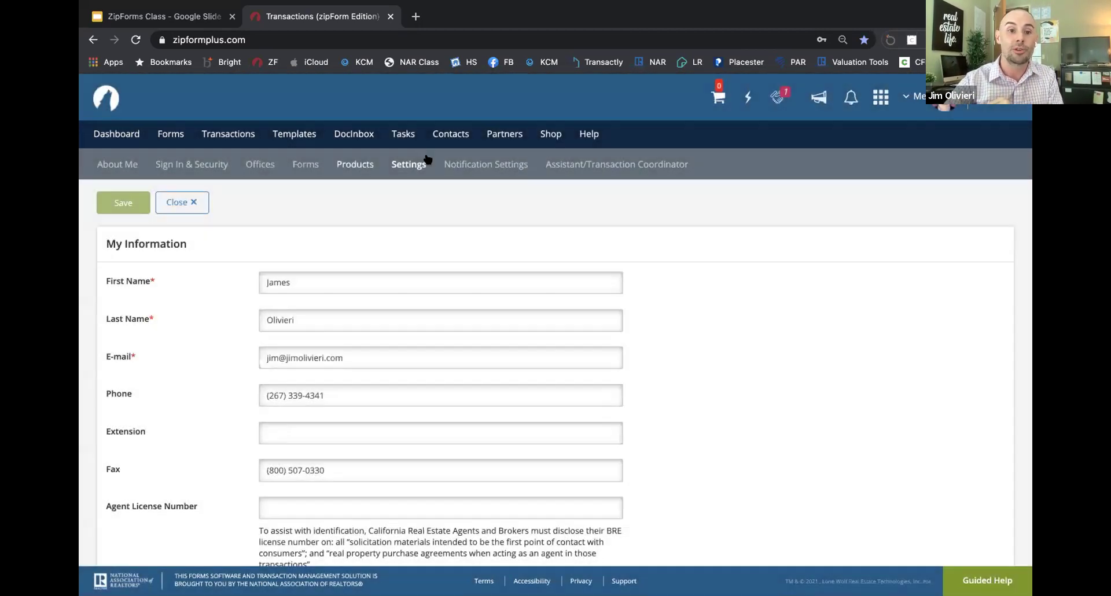
pyautogui.click(415, 178)
pyautogui.scroll(2, 409, 239)
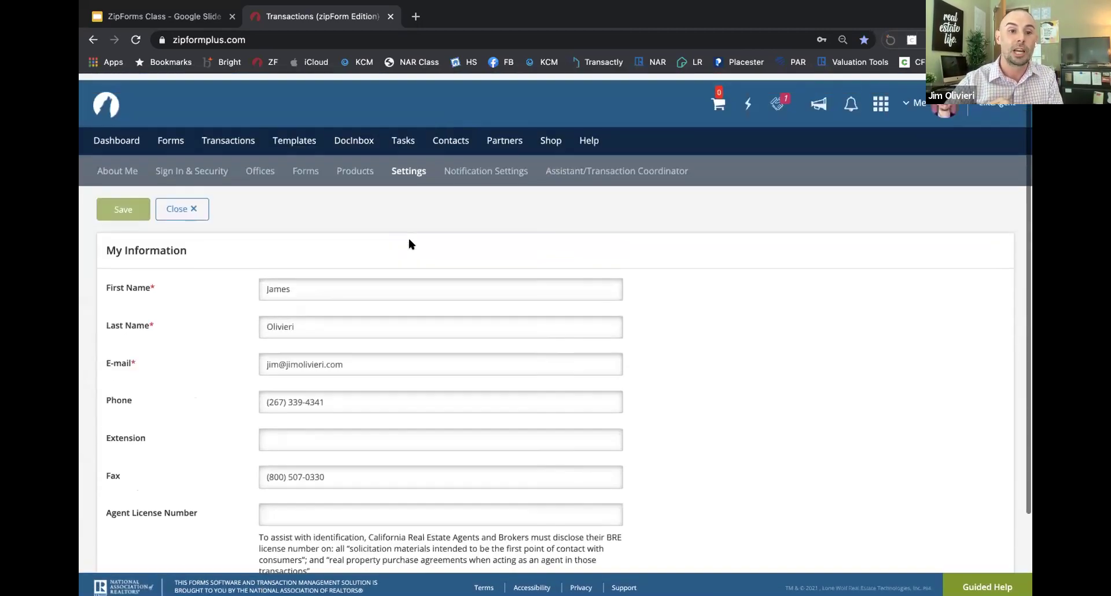
pyautogui.click(179, 163)
pyautogui.click(398, 164)
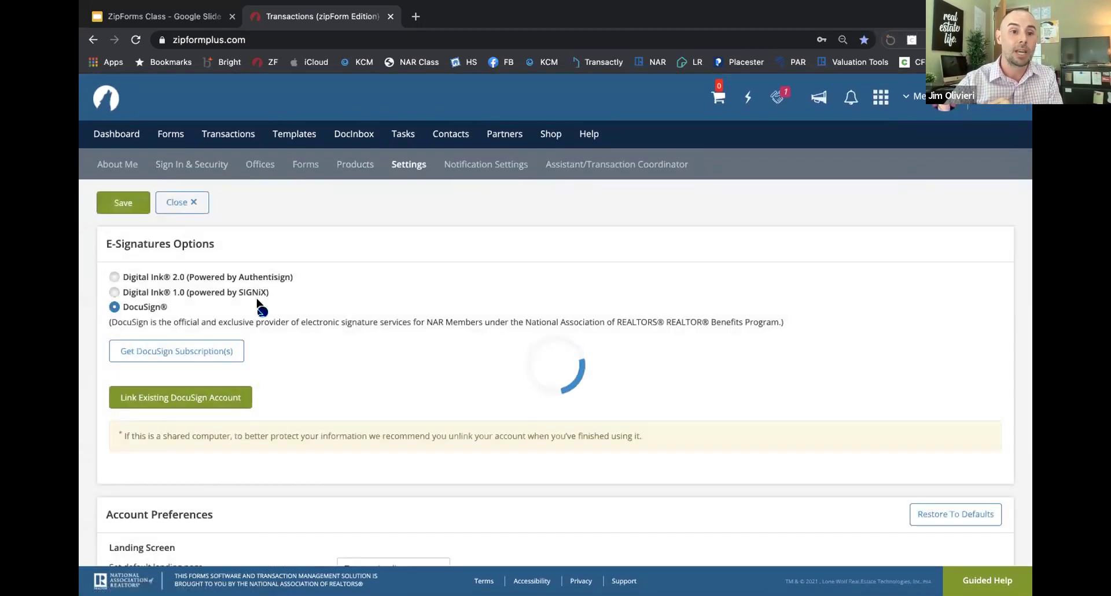
pyautogui.scroll(-4, 256, 296)
pyautogui.click(376, 334)
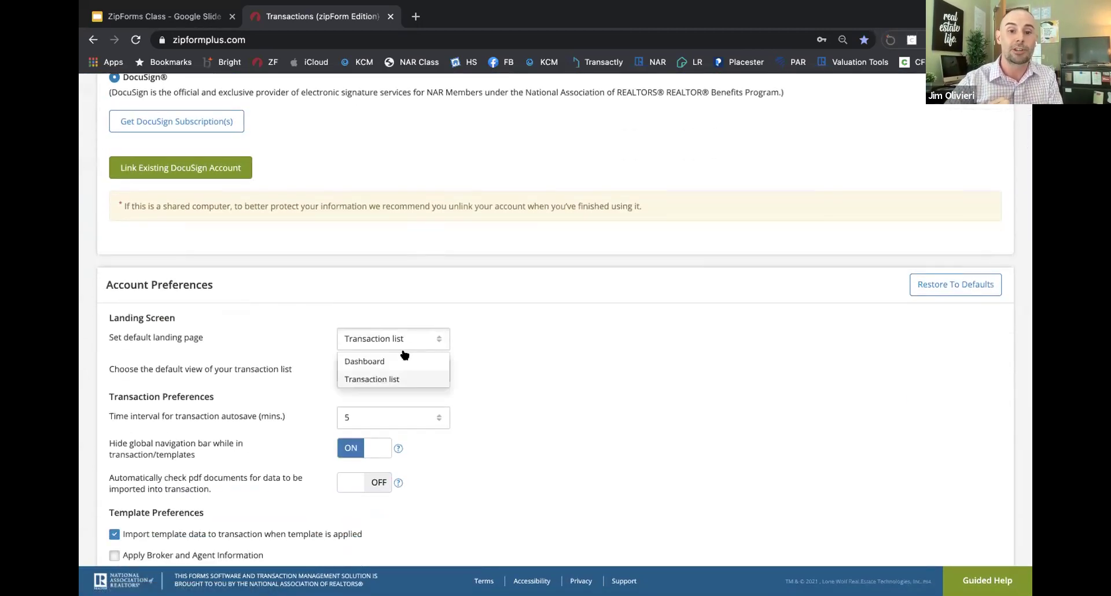
pyautogui.click(408, 374)
pyautogui.scroll(-1, 519, 345)
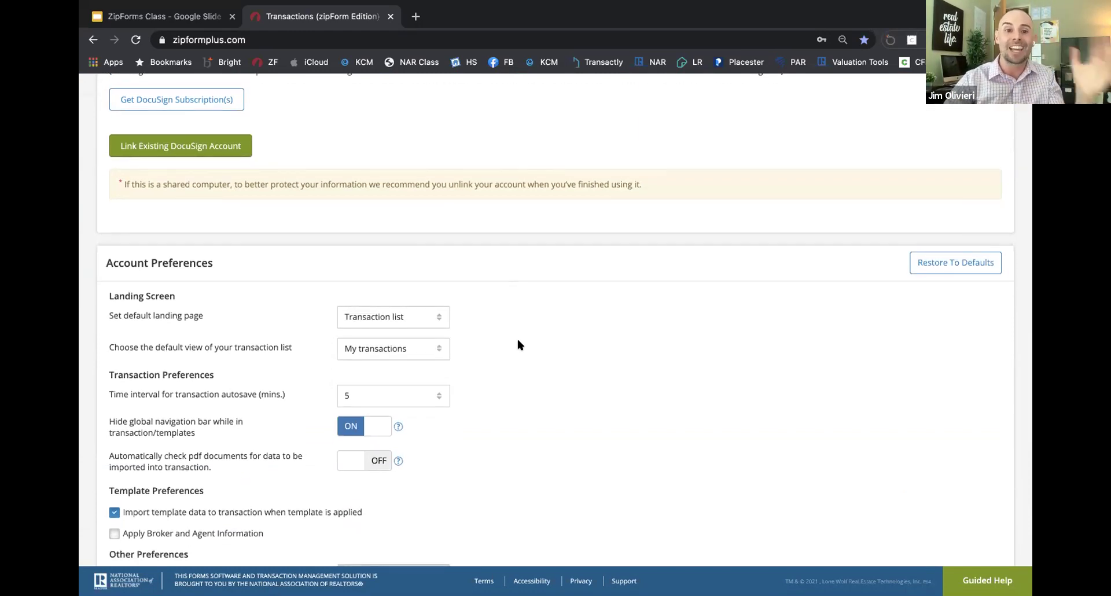
pyautogui.scroll(5, 489, 328)
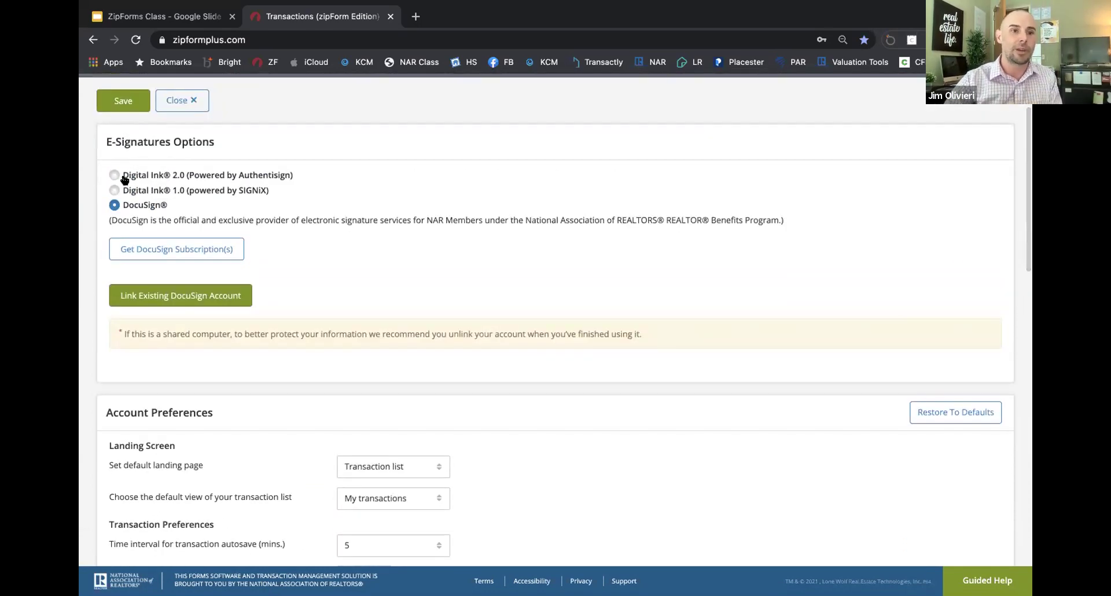
pyautogui.scroll(-3, 305, 330)
pyautogui.scroll(5, 305, 332)
pyautogui.scroll(-1, 306, 335)
pyautogui.scroll(-6, 307, 336)
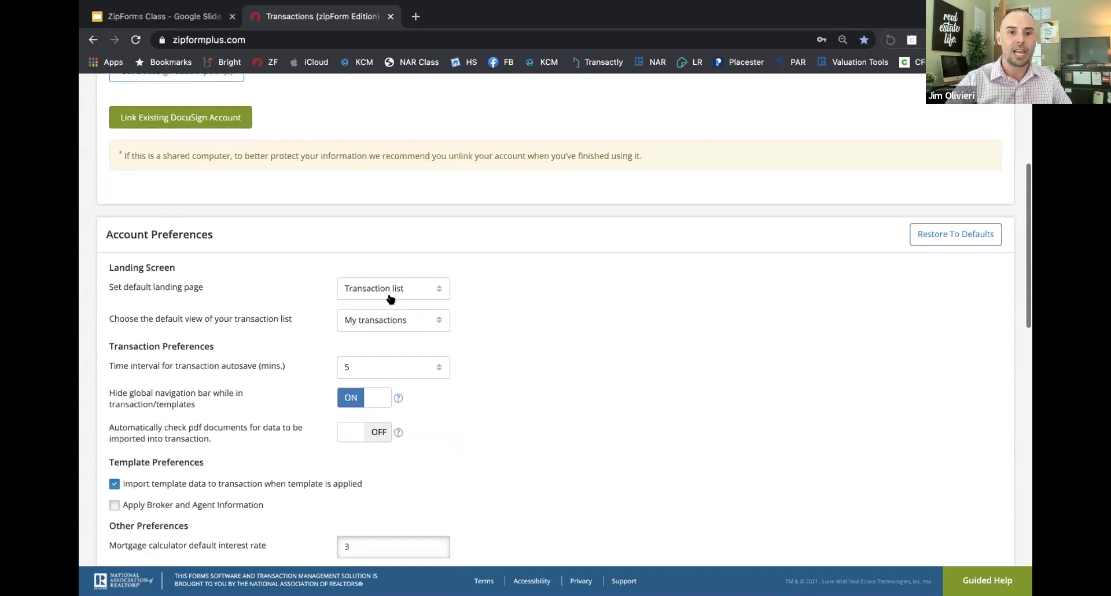
pyautogui.scroll(-1, 392, 283)
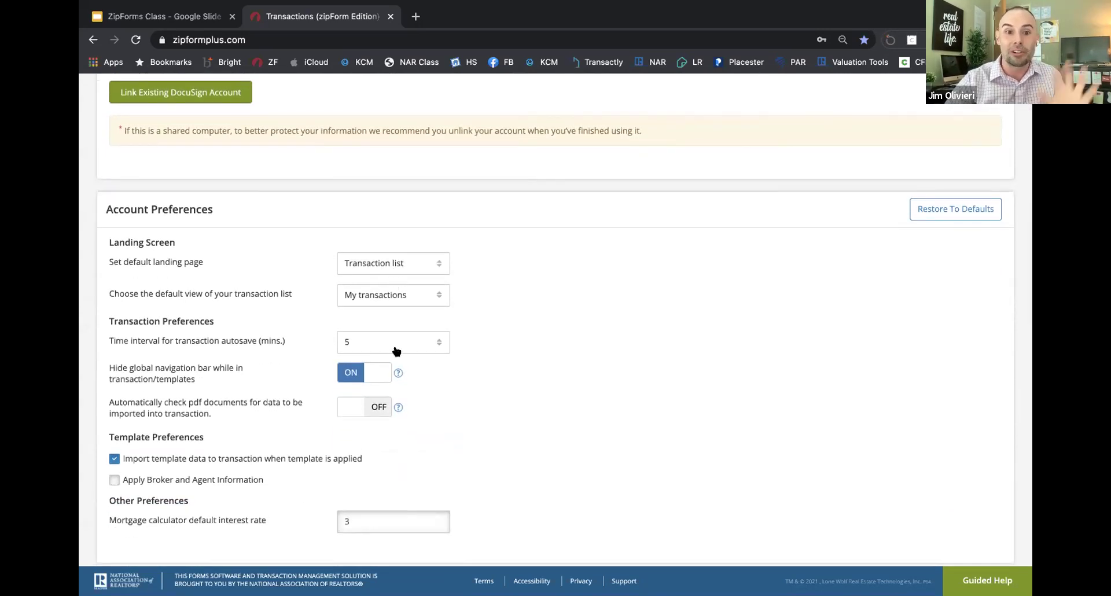
pyautogui.moveTo(397, 373)
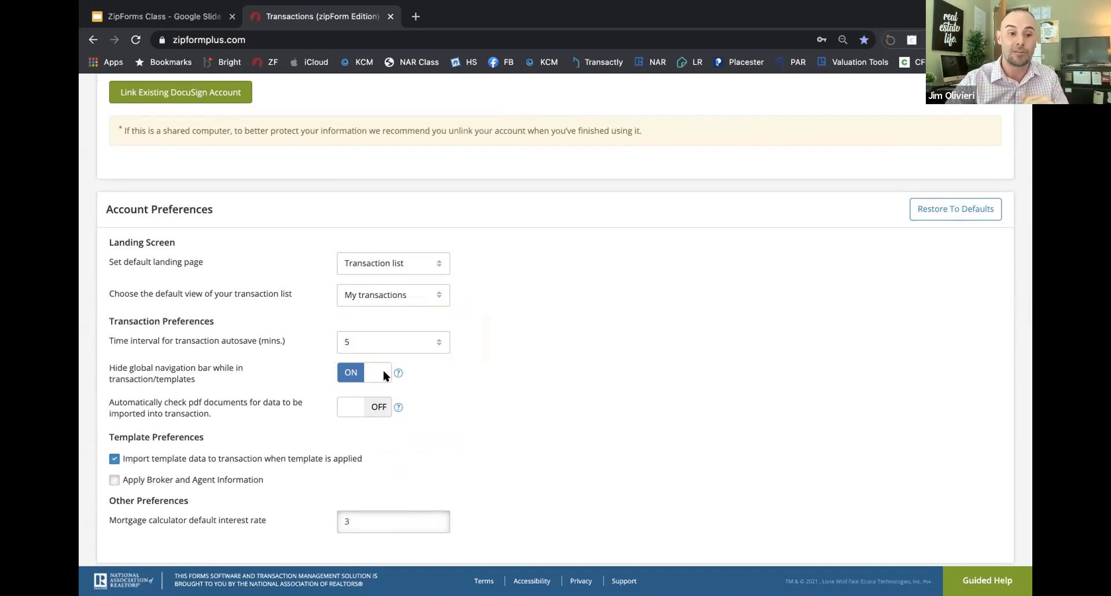
pyautogui.scroll(-3, 384, 375)
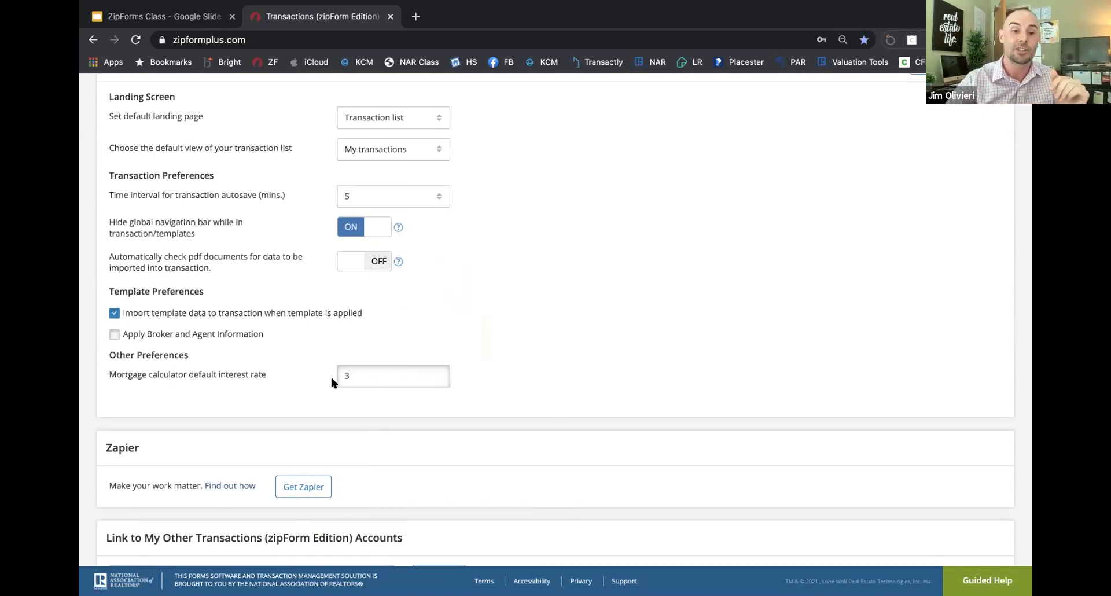
pyautogui.click(355, 375)
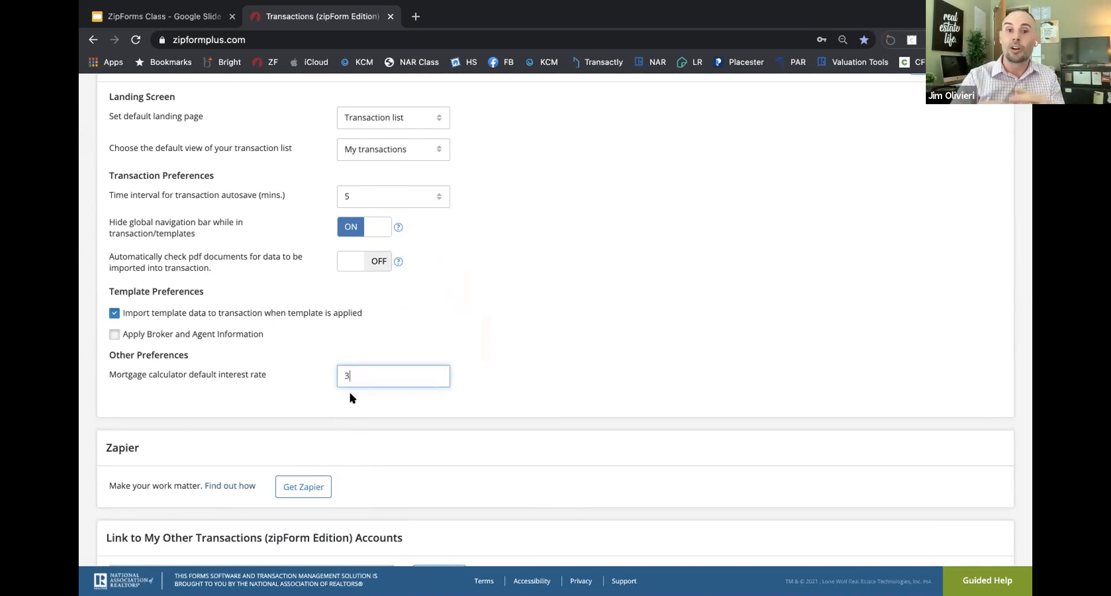
pyautogui.scroll(-3, 350, 397)
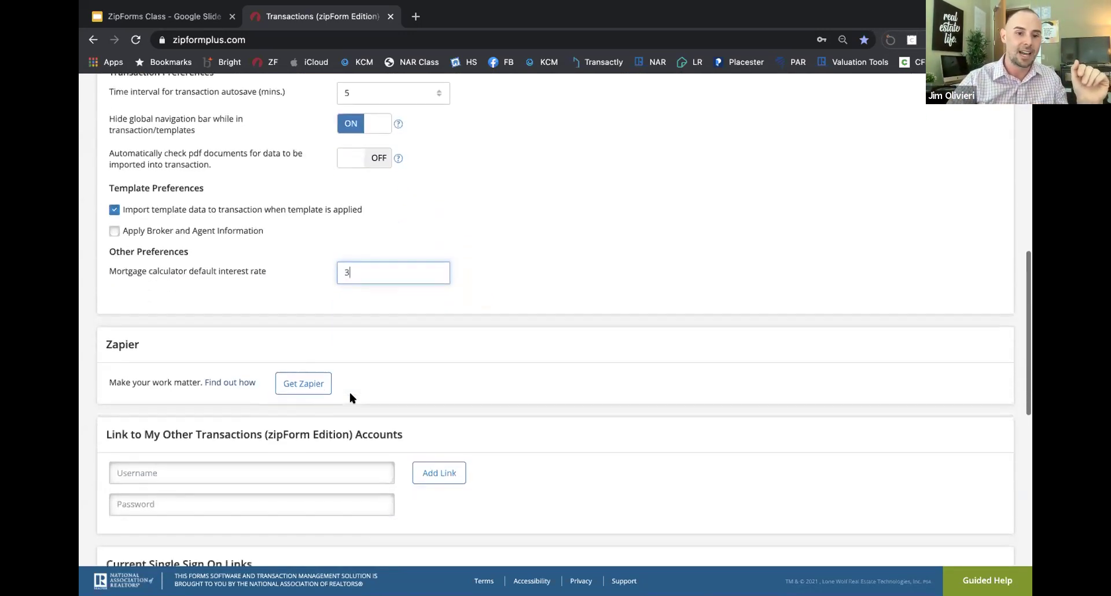
pyautogui.scroll(-3, 350, 396)
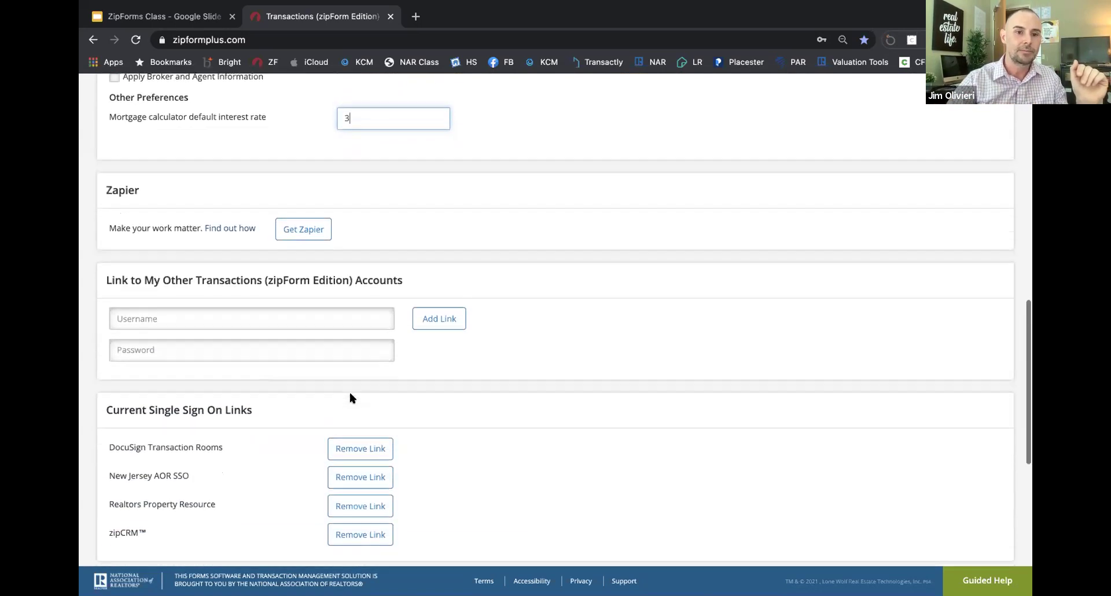
pyautogui.scroll(-2, 350, 397)
pyautogui.scroll(1, 390, 243)
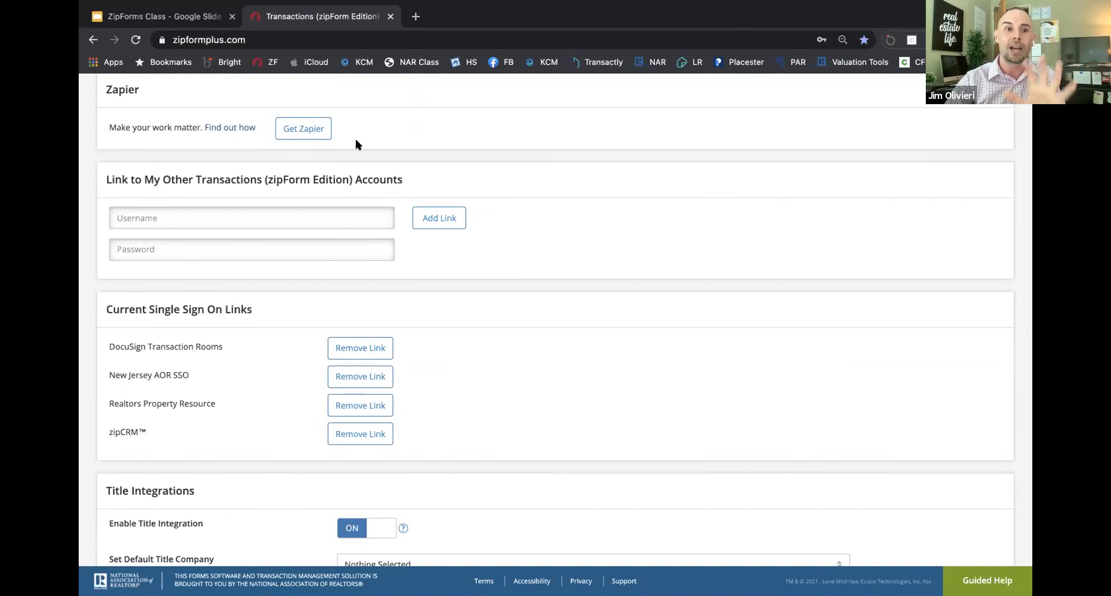
pyautogui.scroll(3, 370, 203)
pyautogui.scroll(10, 398, 260)
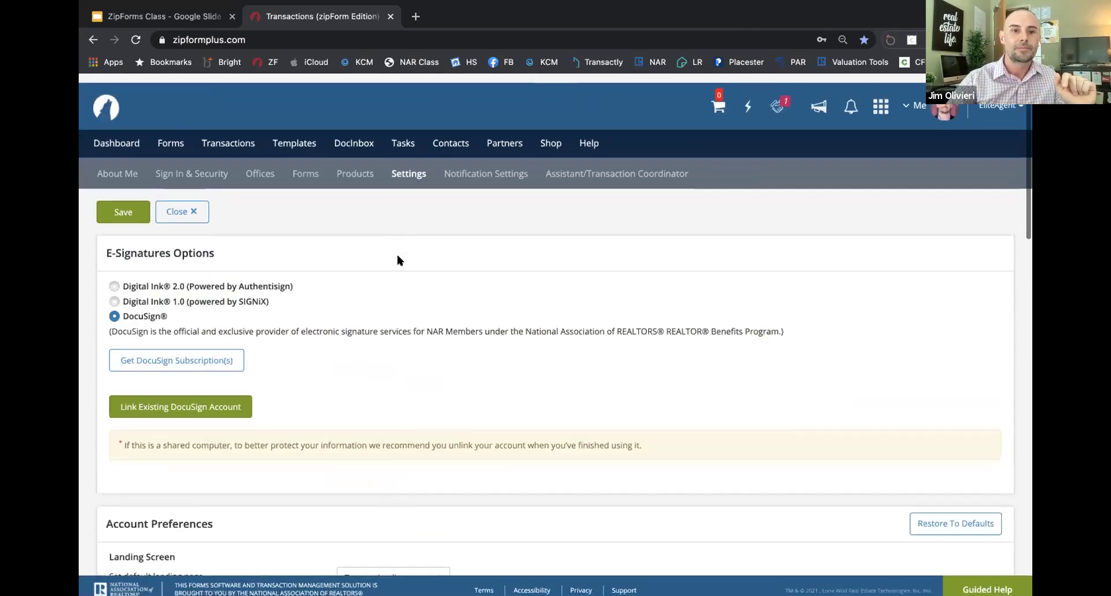
pyautogui.click(512, 166)
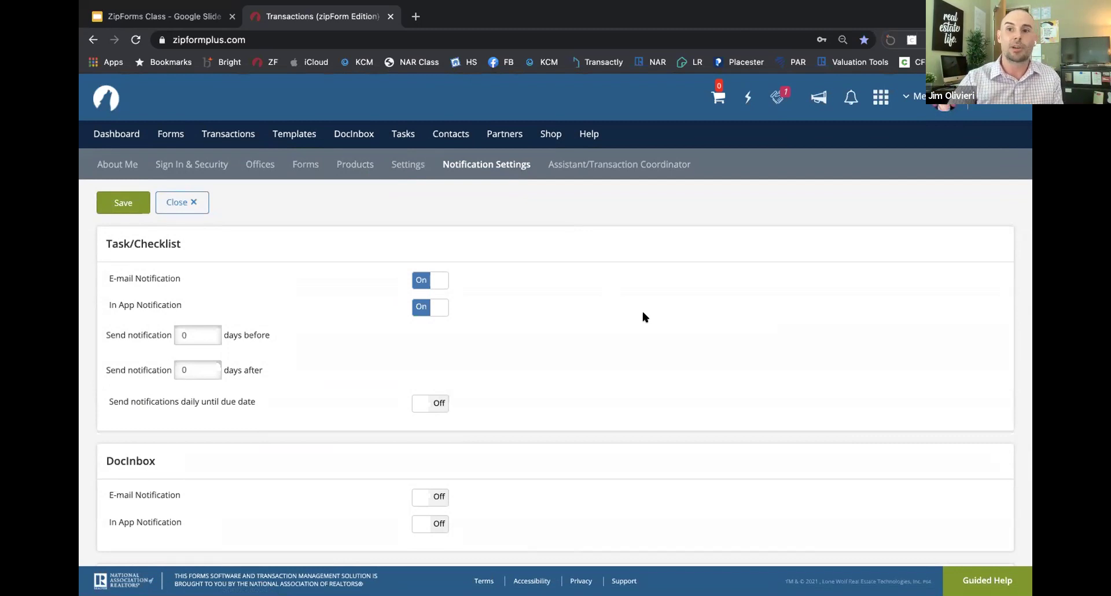
pyautogui.click(917, 97)
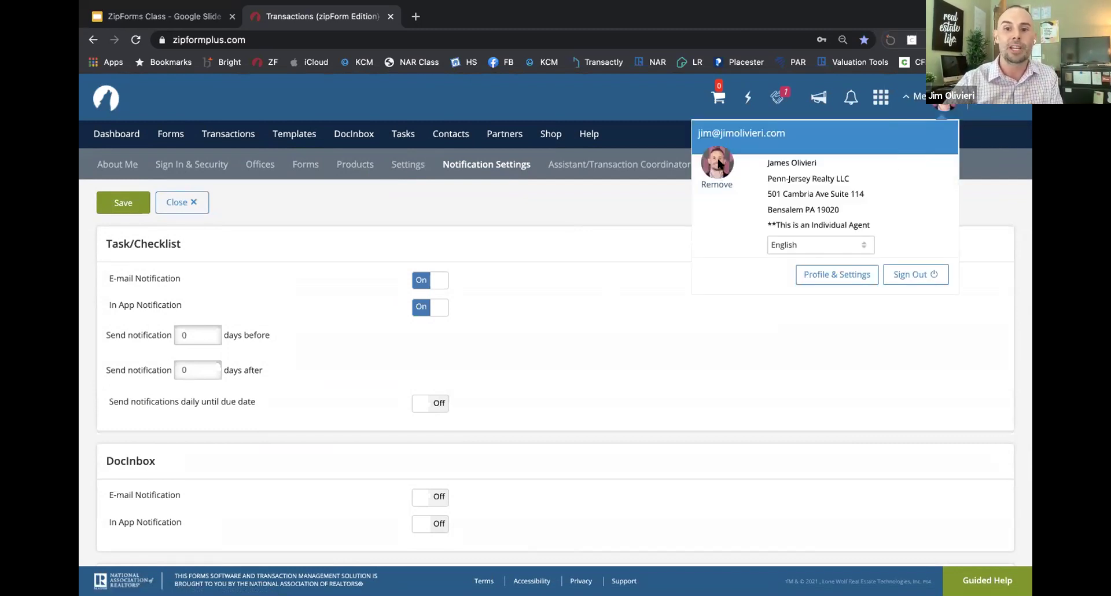
pyautogui.click(652, 197)
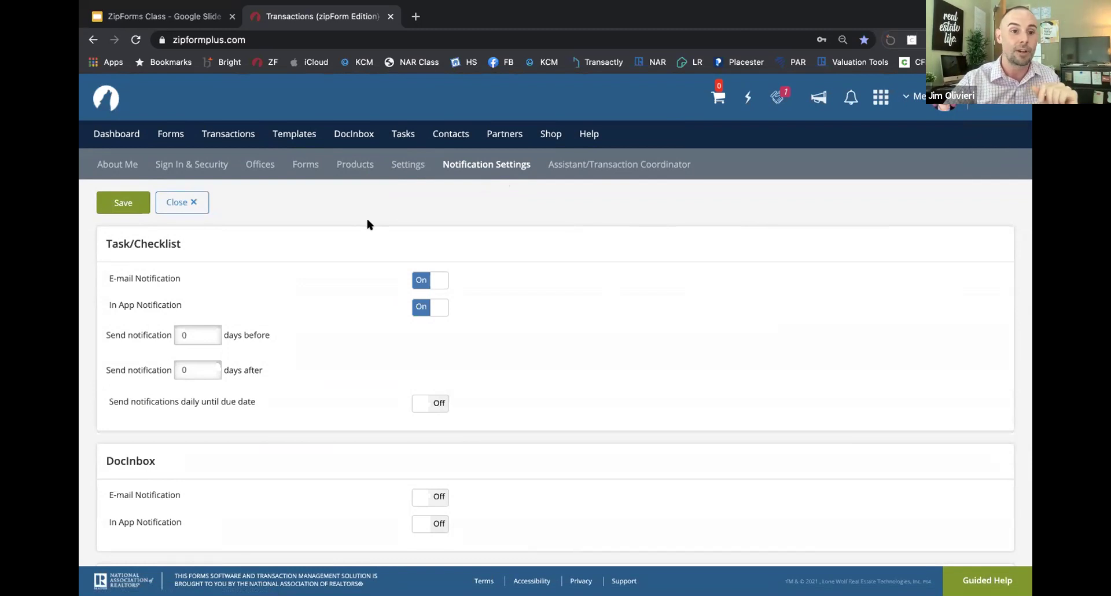
pyautogui.scroll(-1, 367, 223)
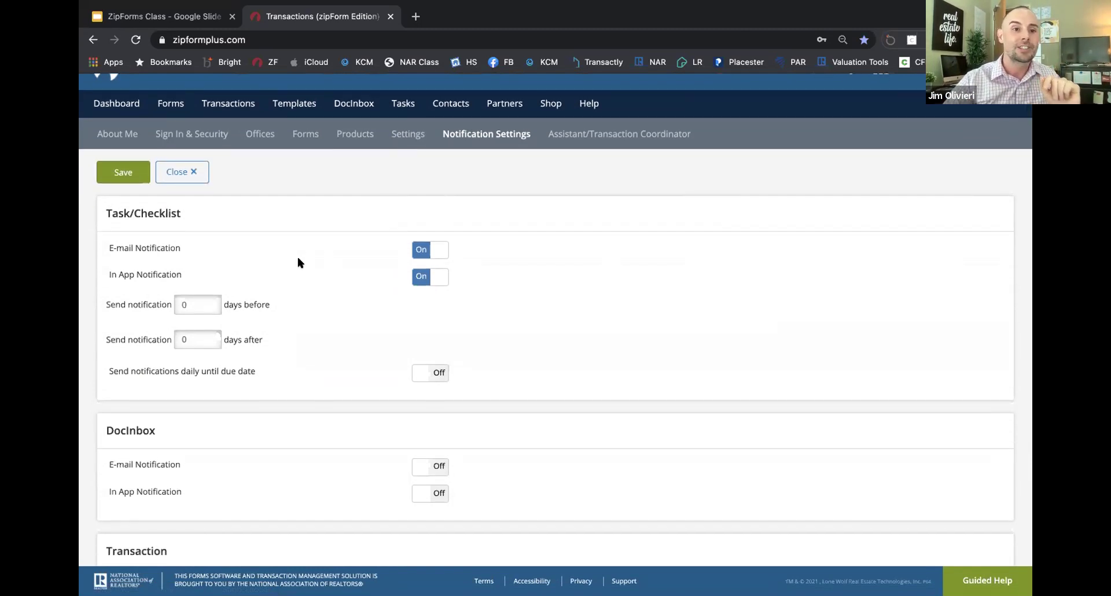
pyautogui.scroll(-1, 301, 261)
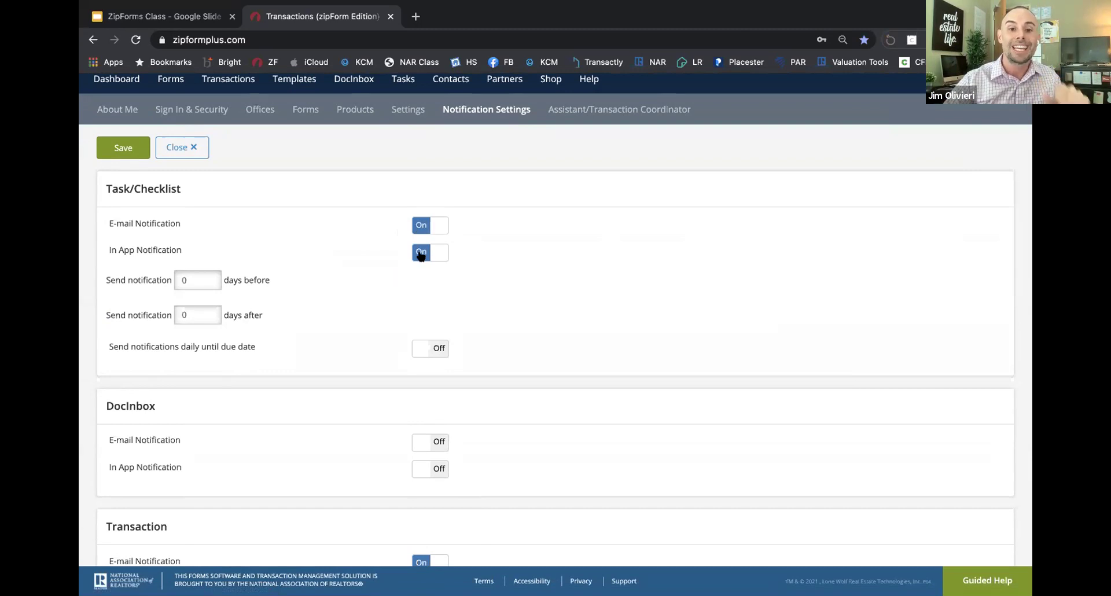
pyautogui.scroll(2, 420, 255)
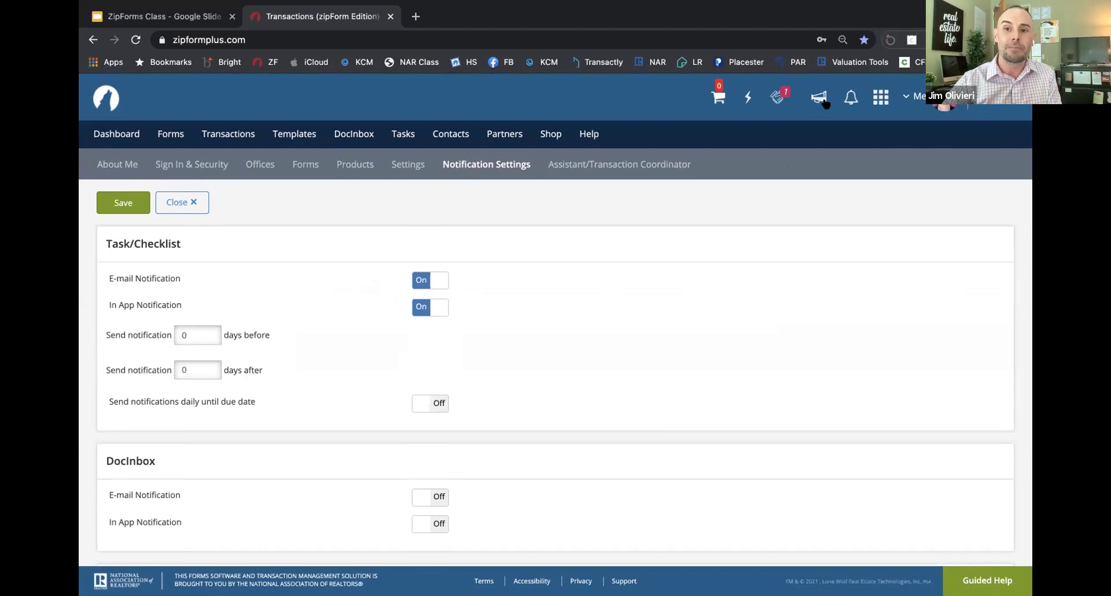
pyautogui.click(850, 98)
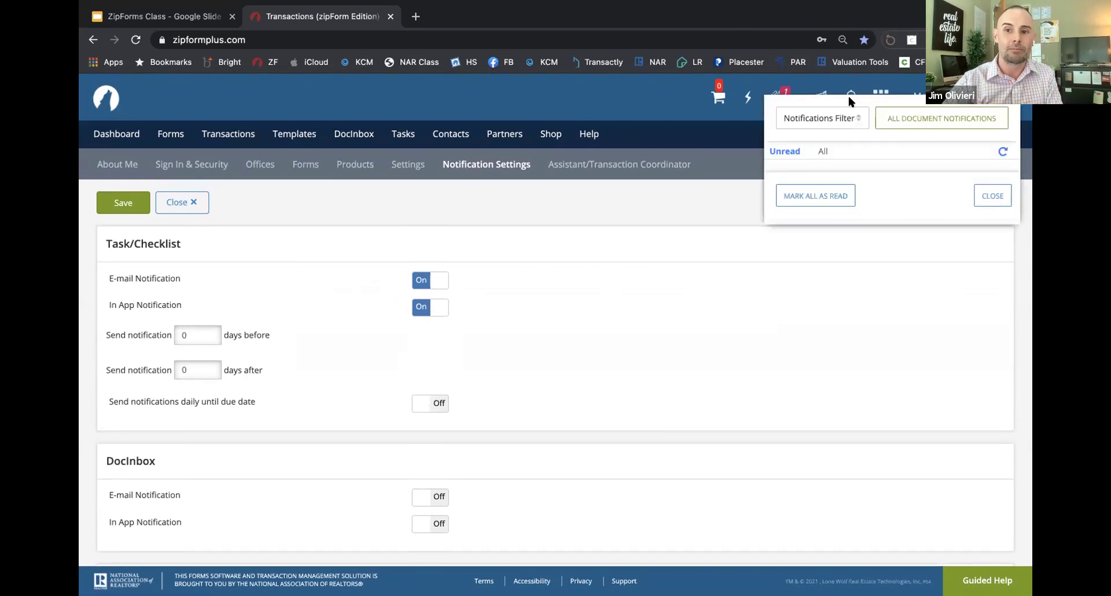
pyautogui.click(750, 242)
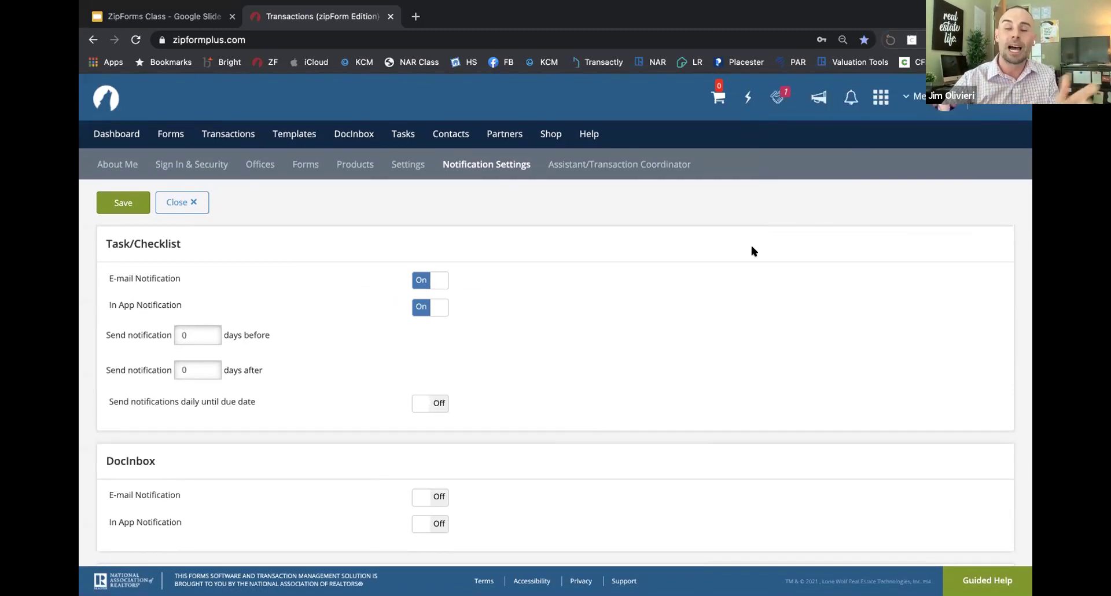
pyautogui.click(848, 97)
pyautogui.click(587, 283)
pyautogui.scroll(-3, 588, 283)
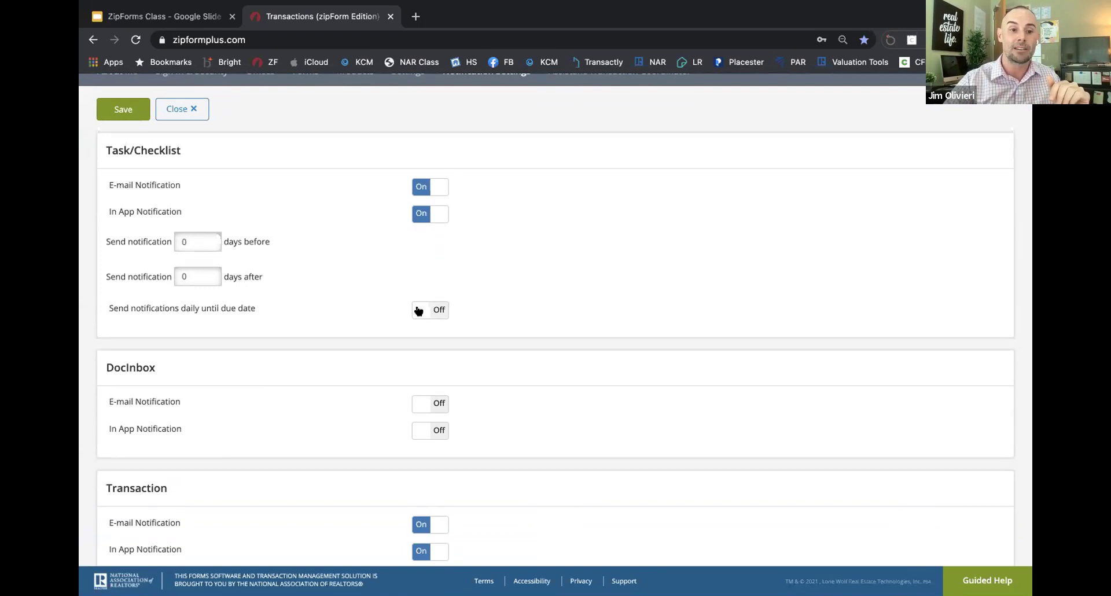
pyautogui.scroll(-2, 418, 311)
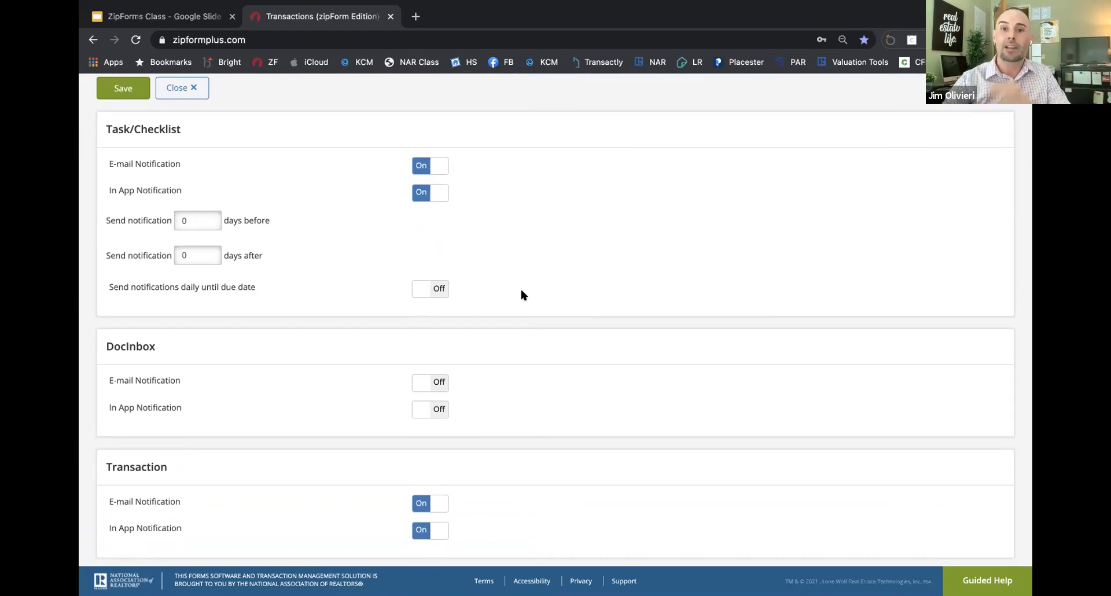
pyautogui.scroll(5, 521, 291)
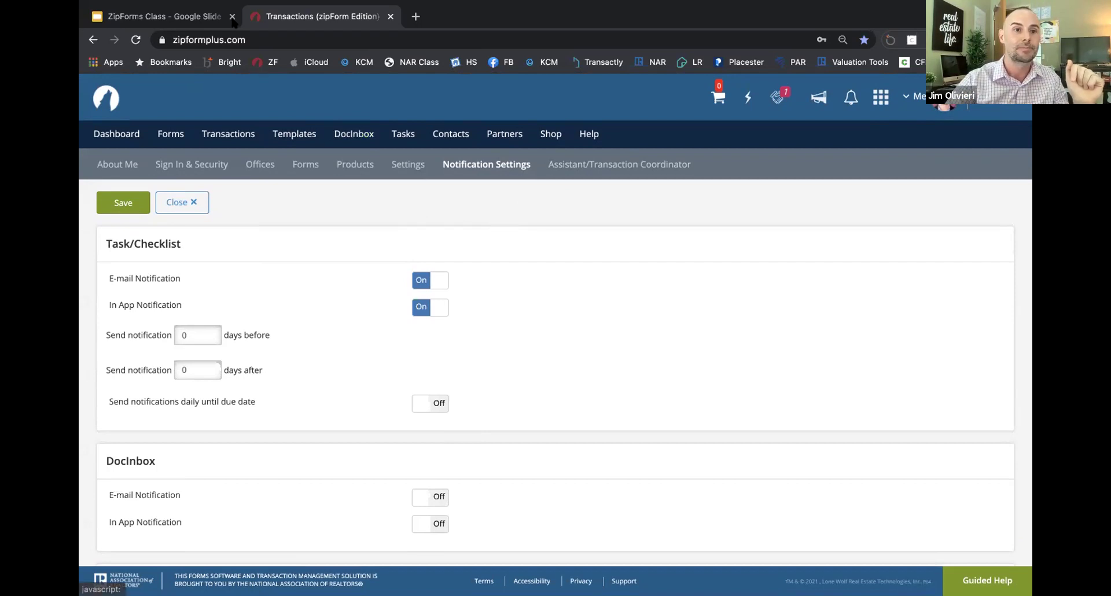
pyautogui.click(201, 12)
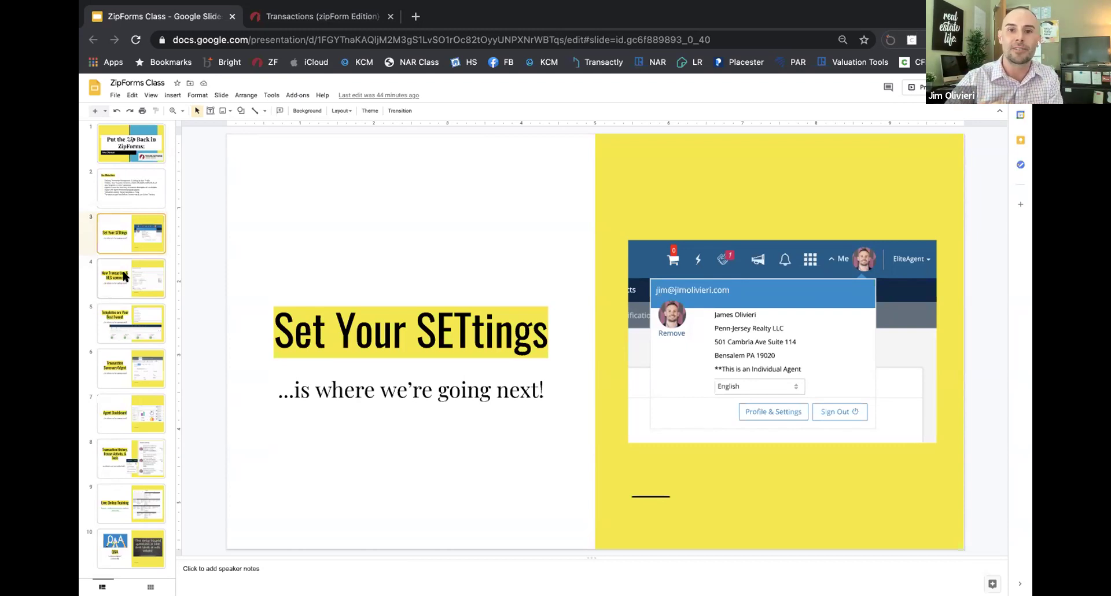
# Step: Advance the deck to slide 4, 'New Transaction & MLS-connect', and return to zipForm
pyautogui.click(124, 276)
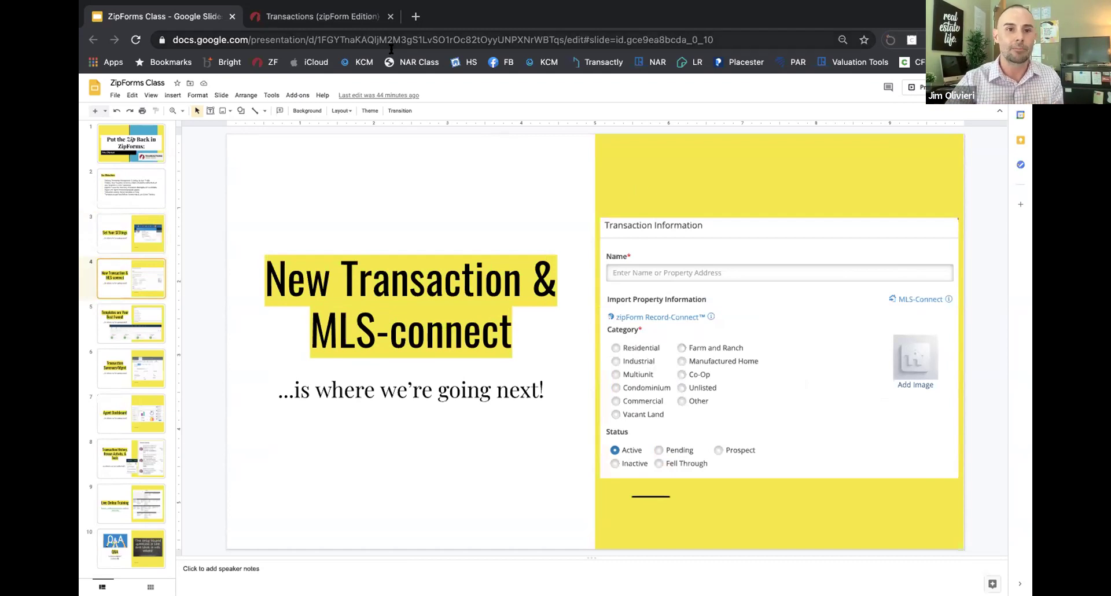
pyautogui.click(346, 19)
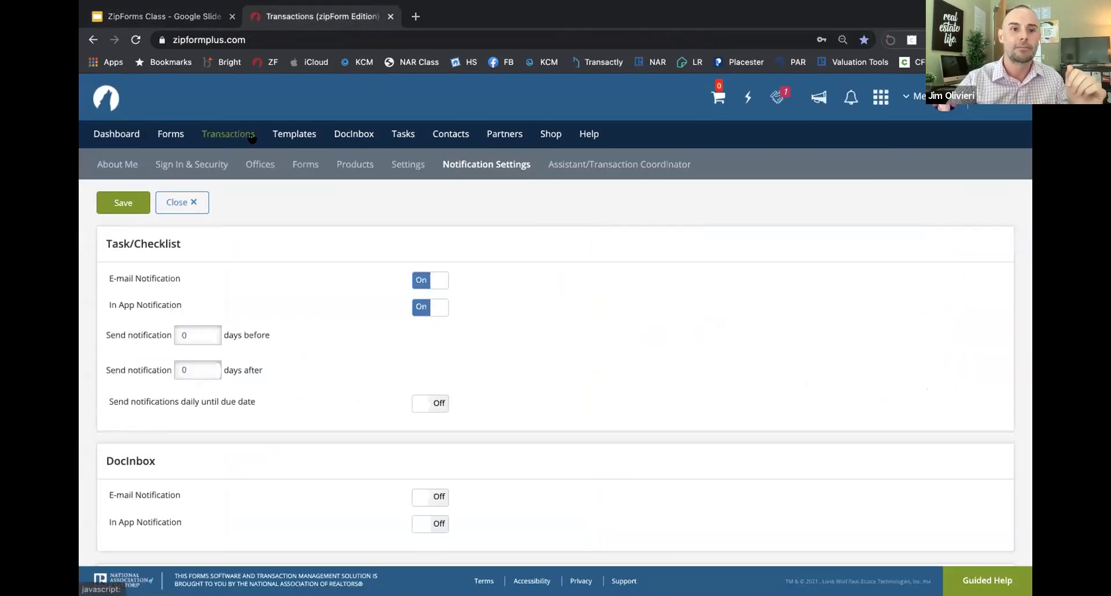
# Step: Start a new listing transaction using the Personal - NJ Listing template
pyautogui.click(255, 137)
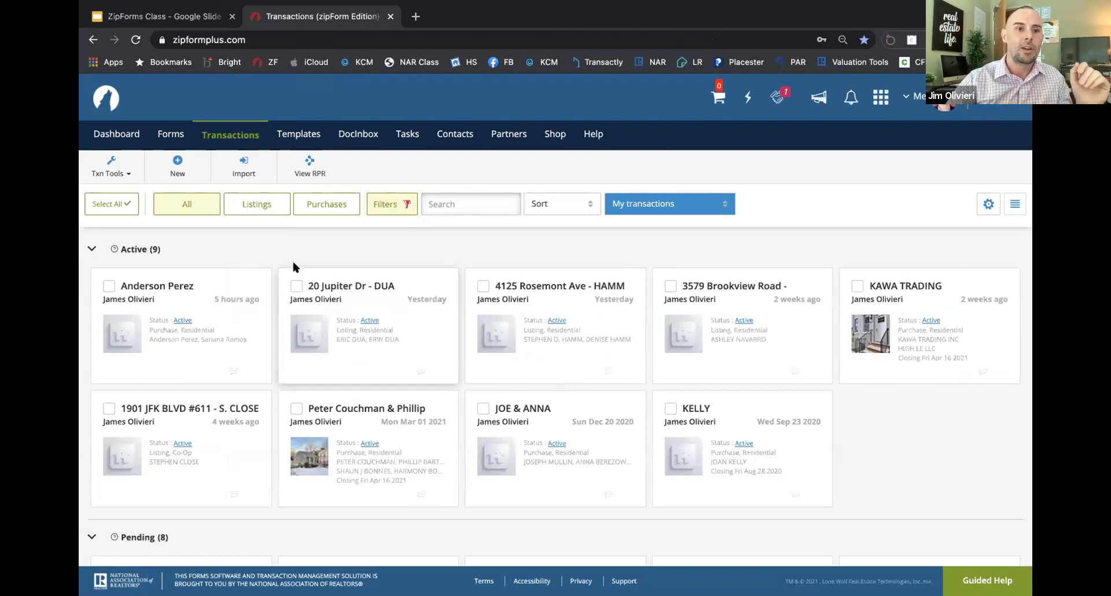
pyautogui.click(177, 167)
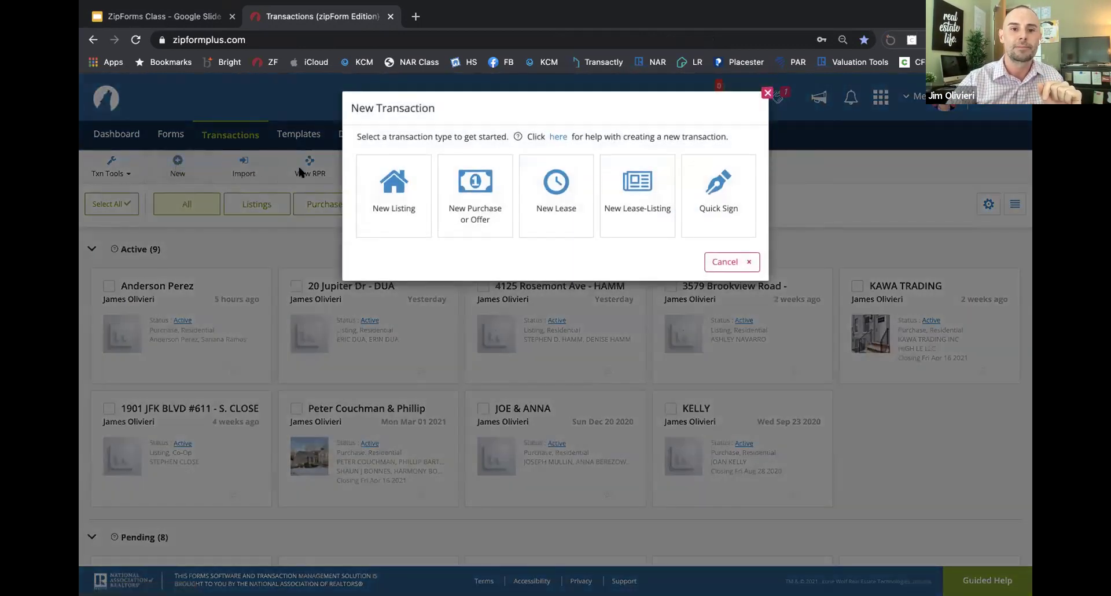
pyautogui.click(398, 209)
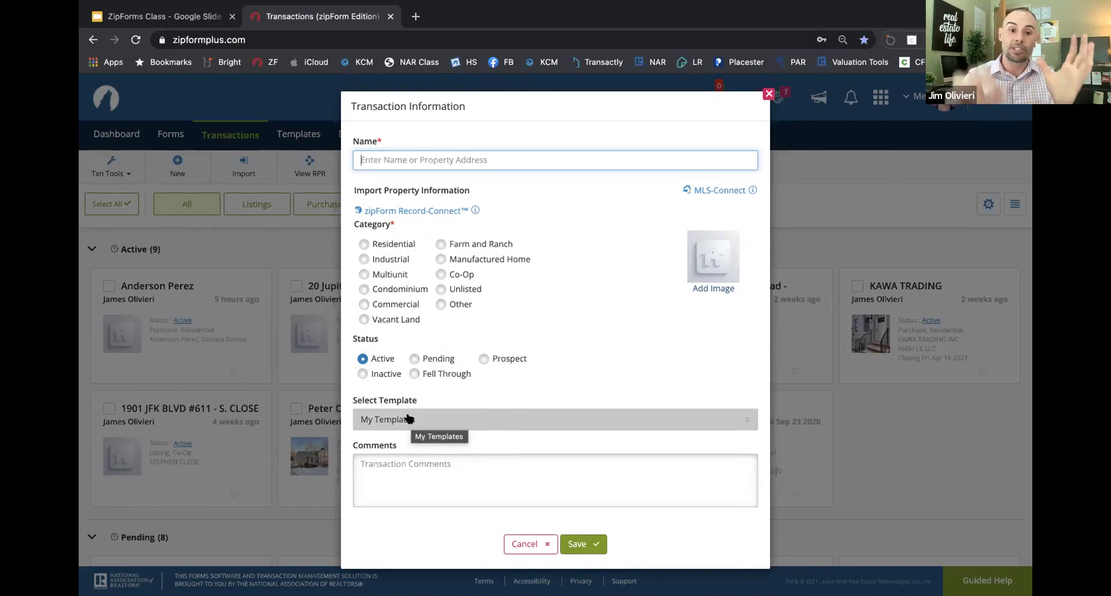
pyautogui.click(408, 417)
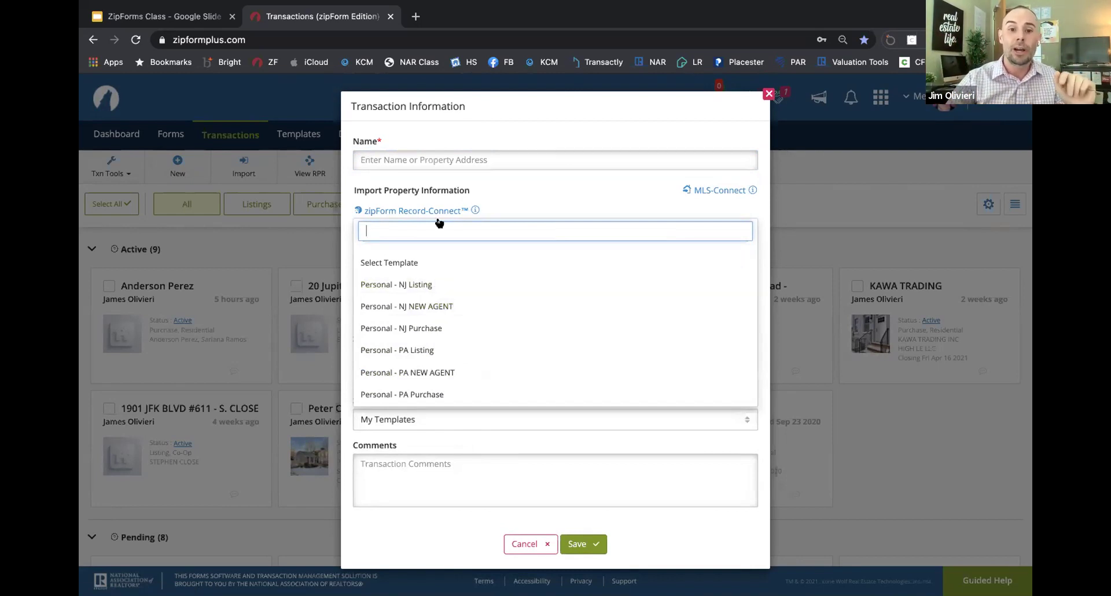
pyautogui.click(529, 193)
pyautogui.moveTo(381, 142); pyautogui.dragTo(354, 141)
pyautogui.moveTo(395, 225); pyautogui.dragTo(359, 227)
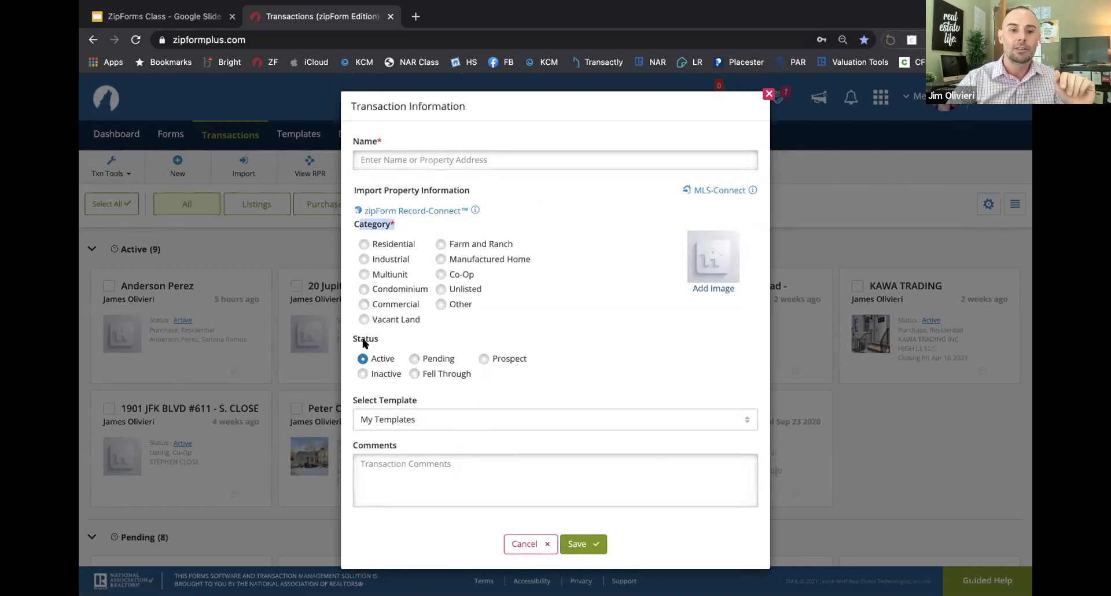
pyautogui.click(414, 419)
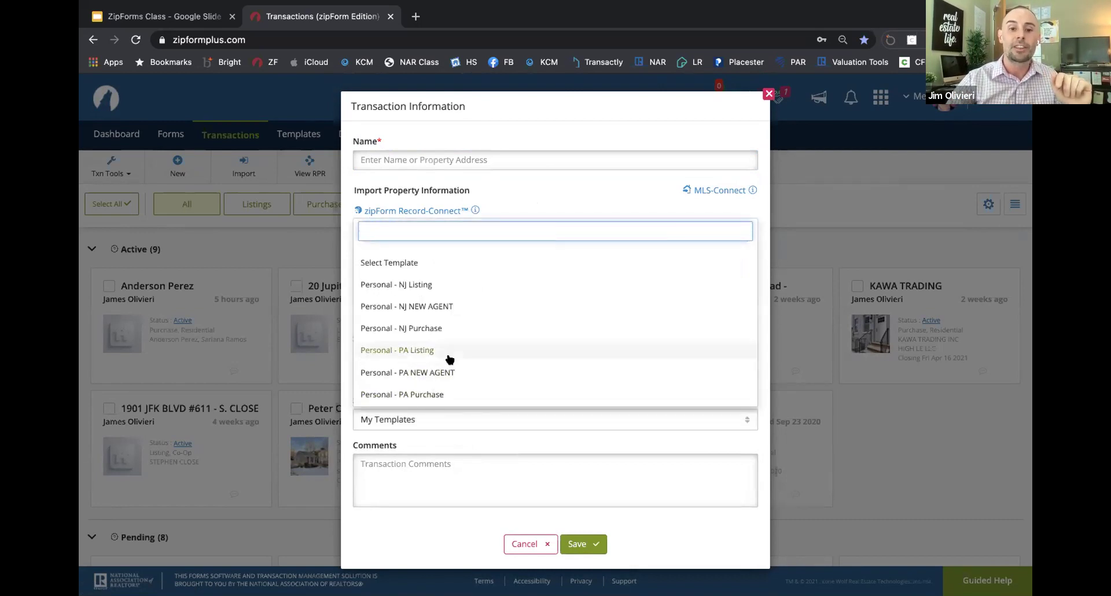
pyautogui.click(454, 283)
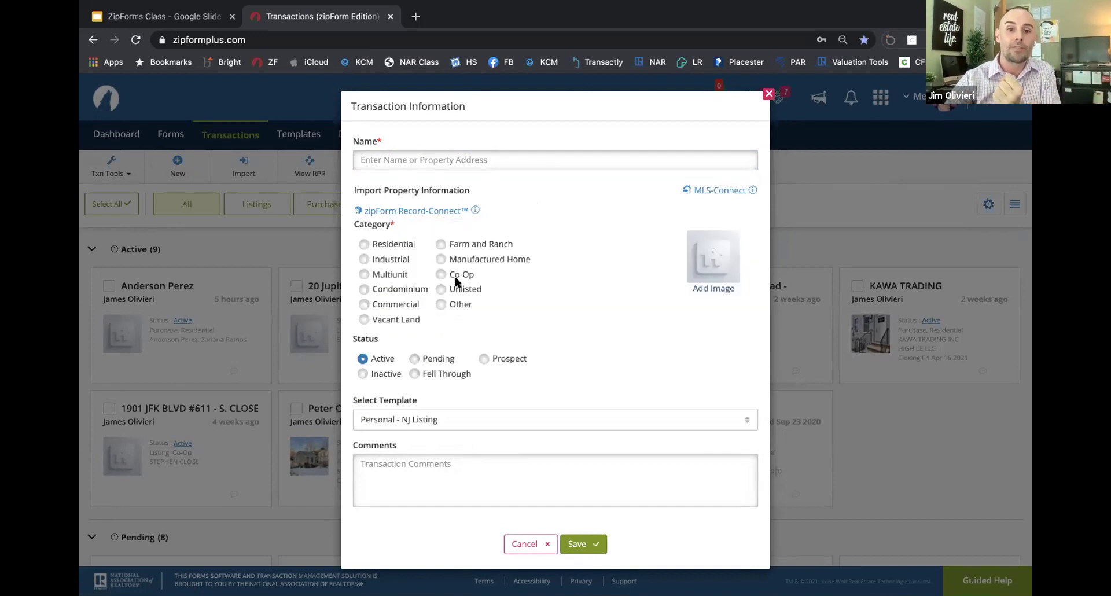
# Step: Name the transaction 'Test', set category Residential, save it, and view its documents
pyautogui.click(495, 161)
pyautogui.write('Test')
pyautogui.click(394, 243)
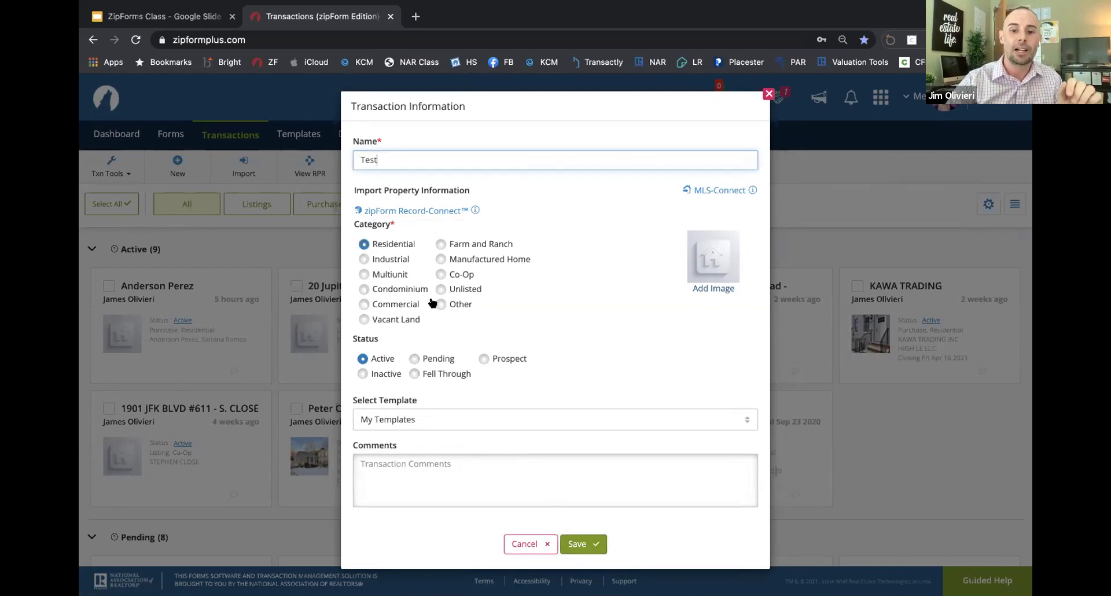
pyautogui.click(577, 544)
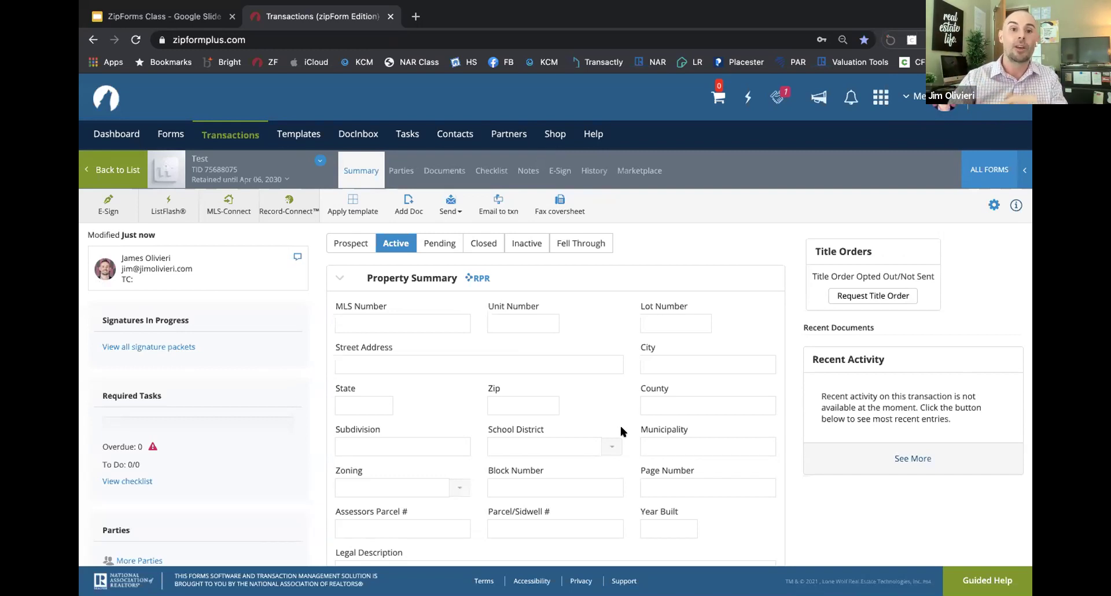
pyautogui.click(438, 171)
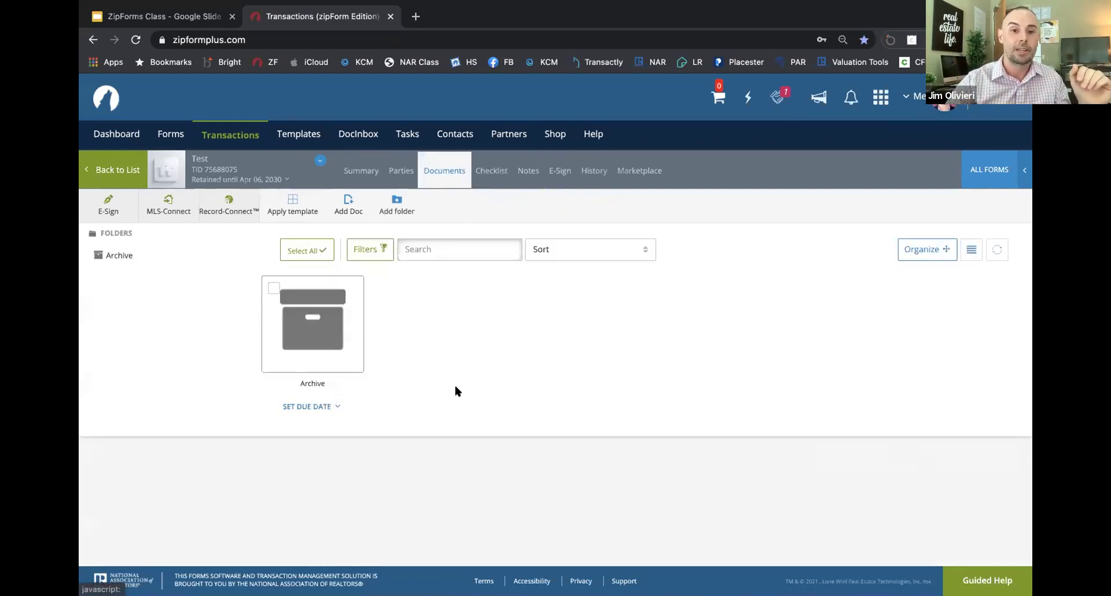
pyautogui.click(297, 133)
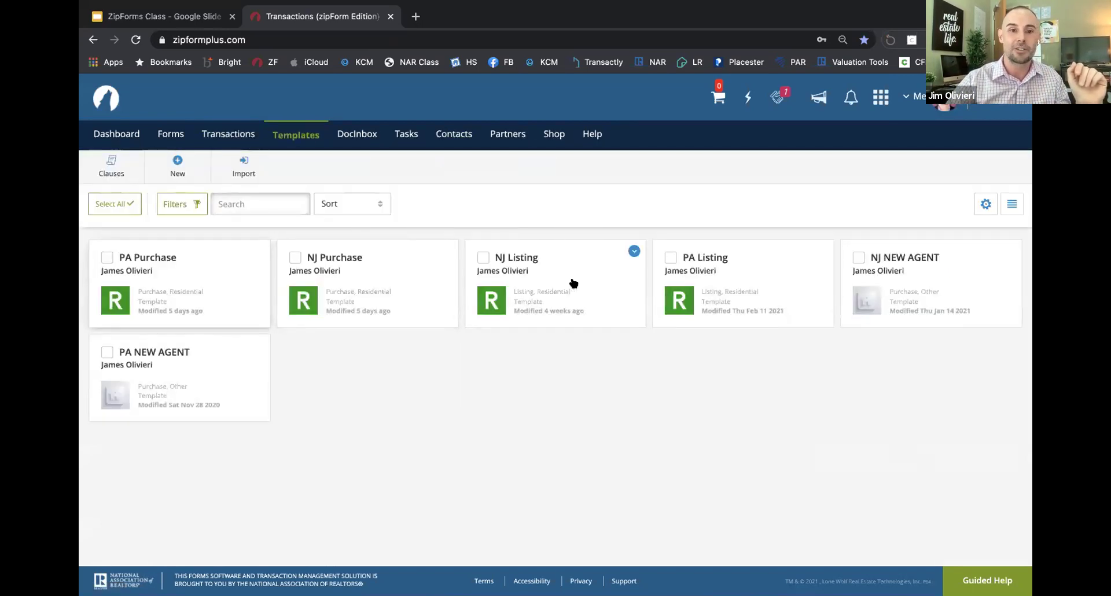
# Step: Open the PA Purchase template and its BUYER COUNSELING folder
pyautogui.click(238, 288)
pyautogui.scroll(-1, 456, 359)
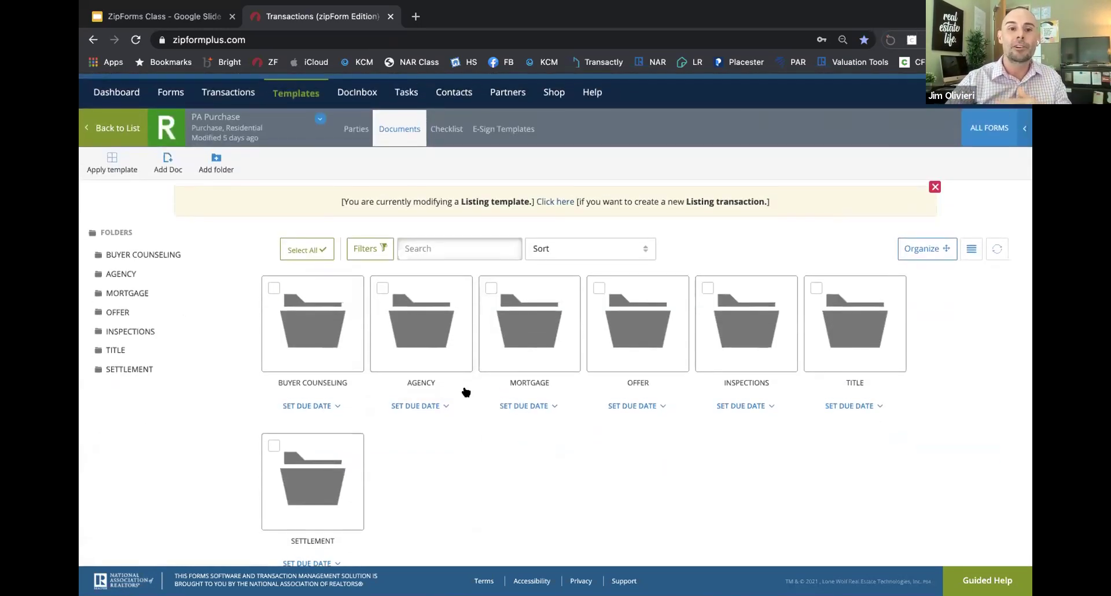
pyautogui.scroll(1, 466, 392)
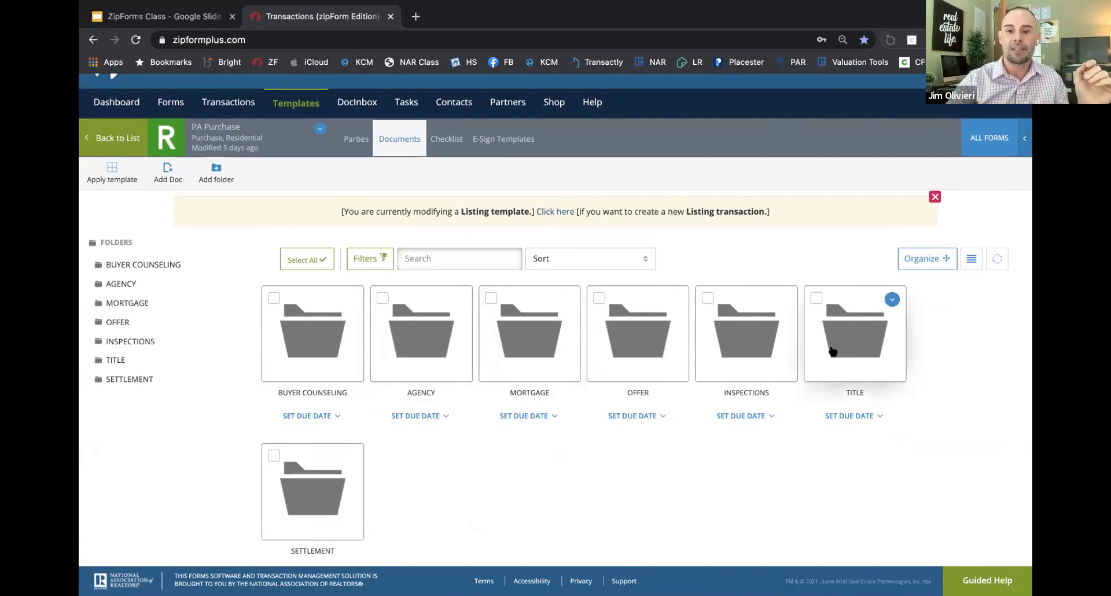
pyautogui.click(329, 354)
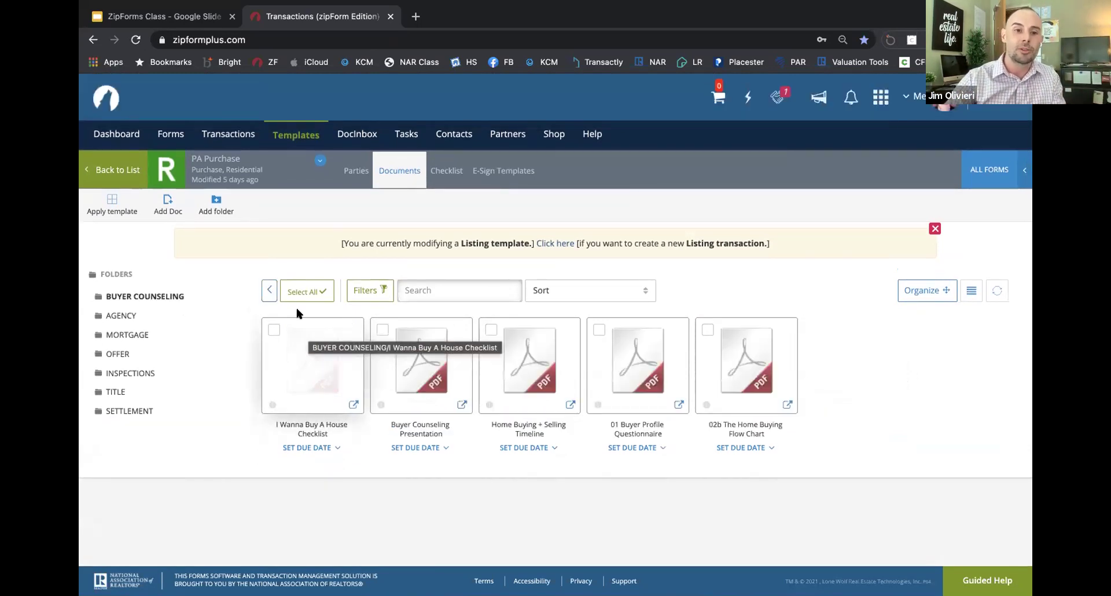
pyautogui.click(269, 291)
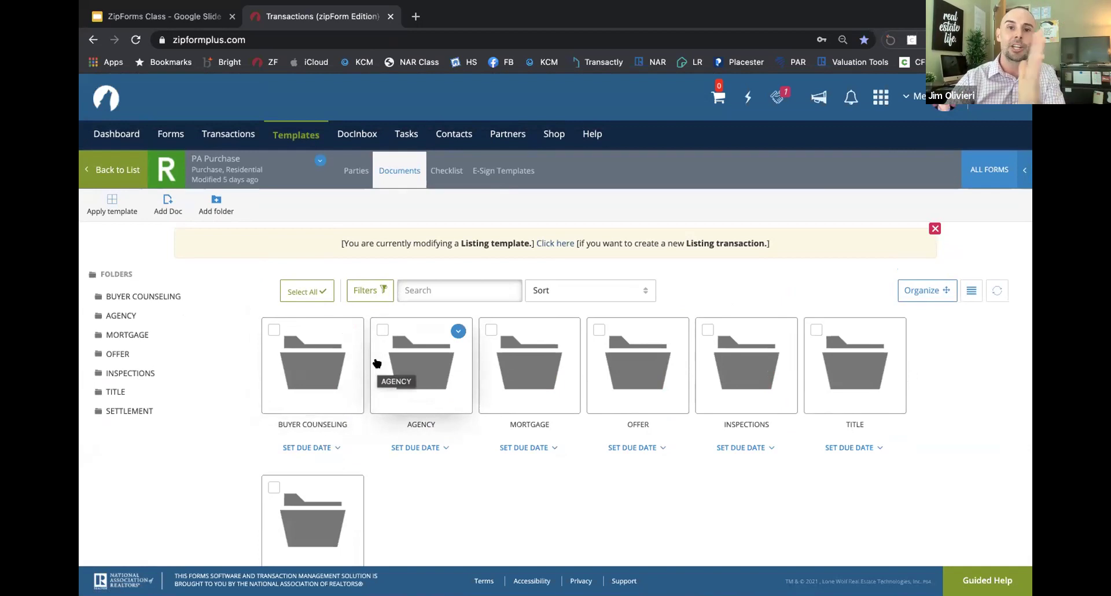
pyautogui.click(341, 370)
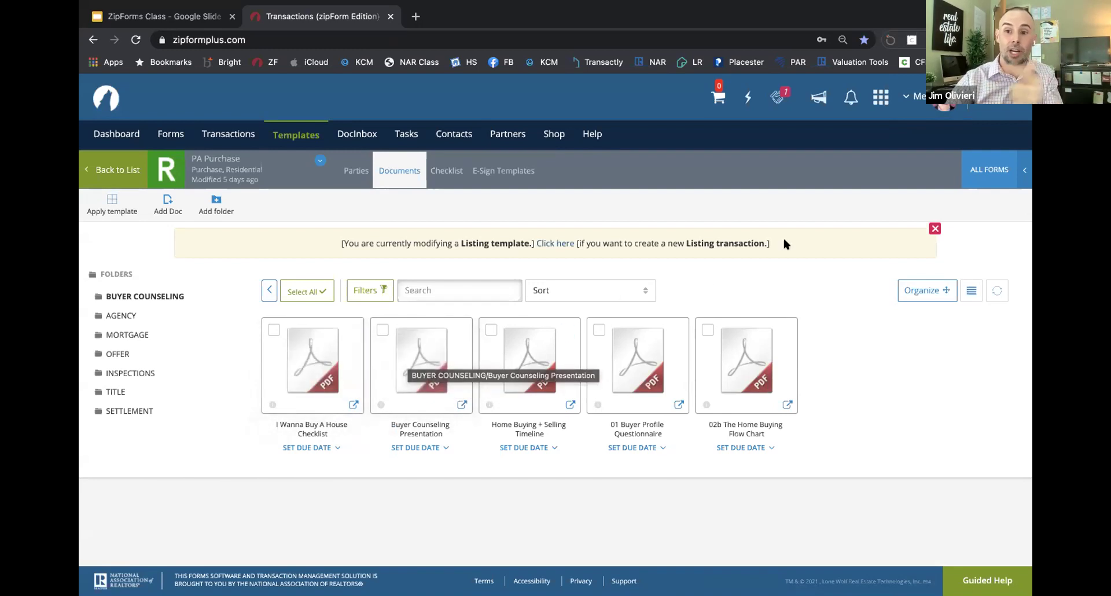
# Step: Browse the all-forms library, then return to the template's seven top-level folders
pyautogui.click(988, 168)
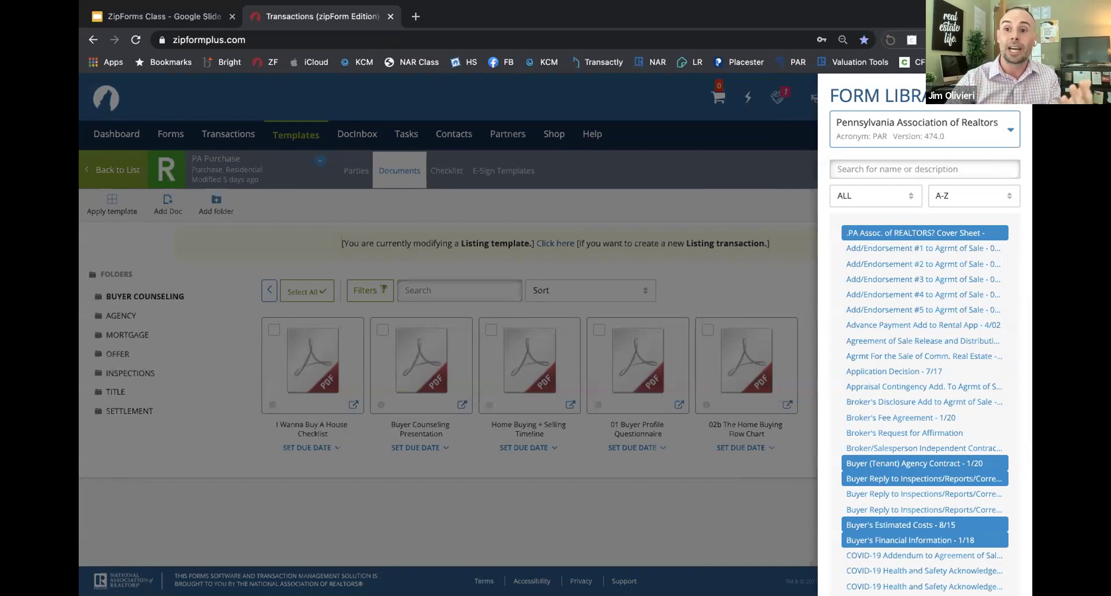
pyautogui.click(703, 267)
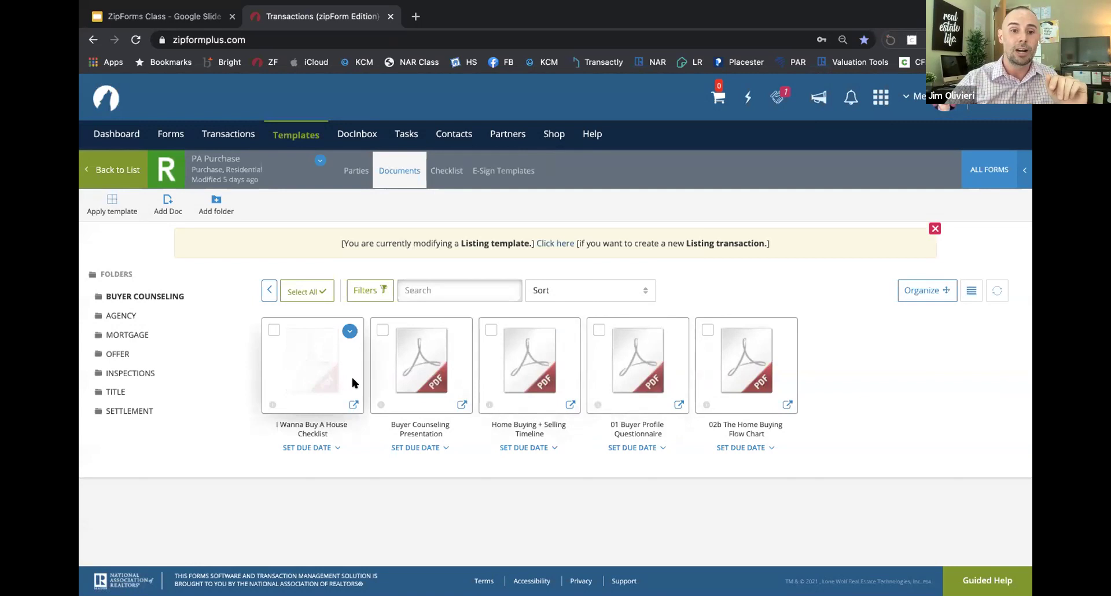
pyautogui.click(269, 289)
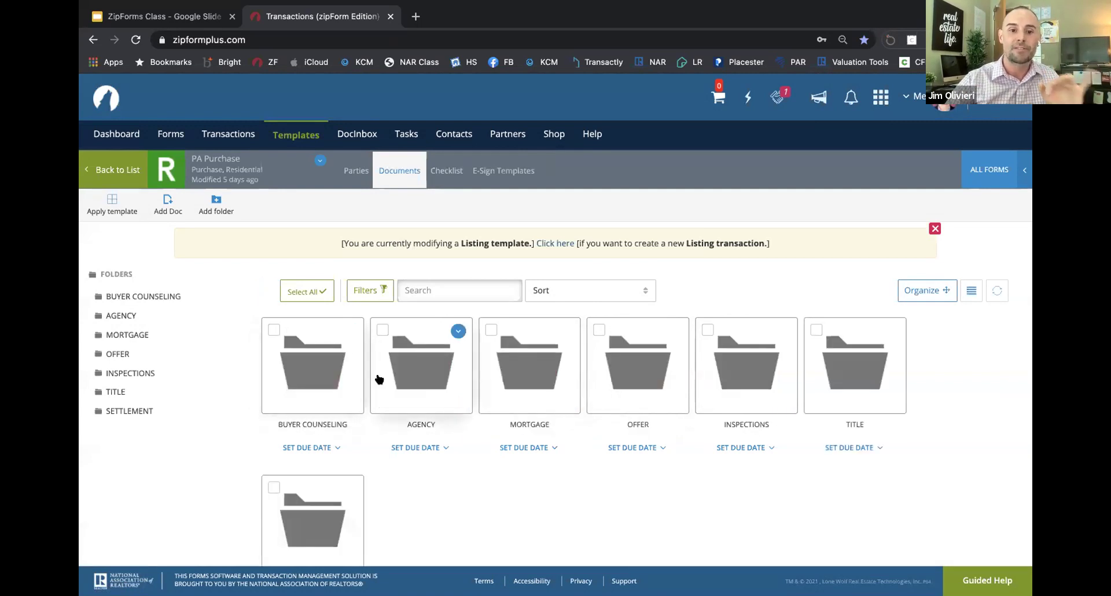
pyautogui.scroll(-1, 399, 378)
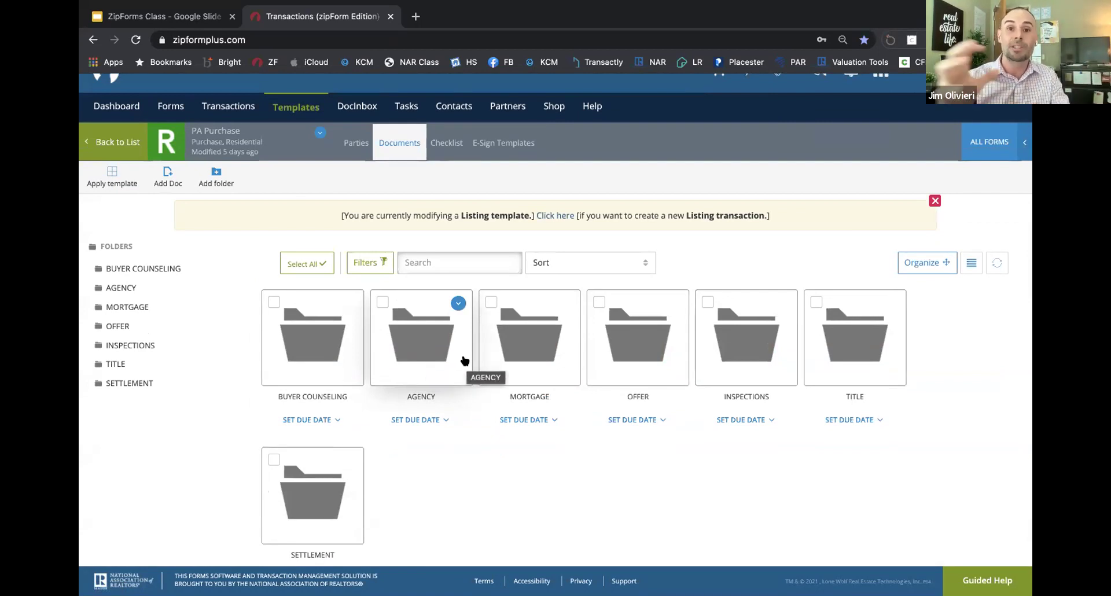
pyautogui.scroll(1, 457, 353)
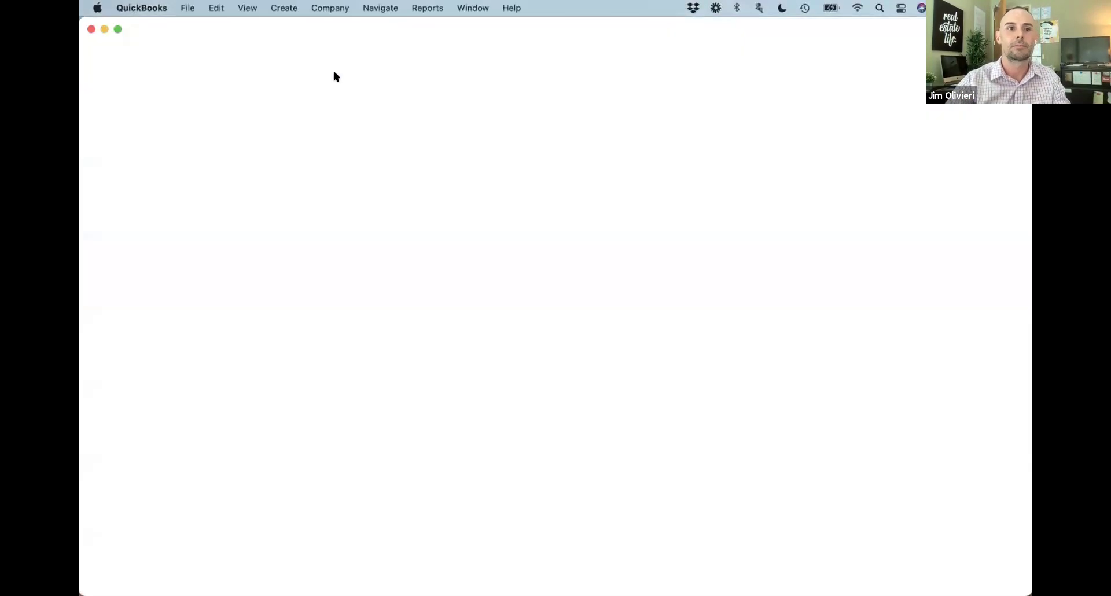
# Step: Quit QuickBooks and switch back to the full-screen Chrome window showing zipForm Plus
pyautogui.click(142, 7)
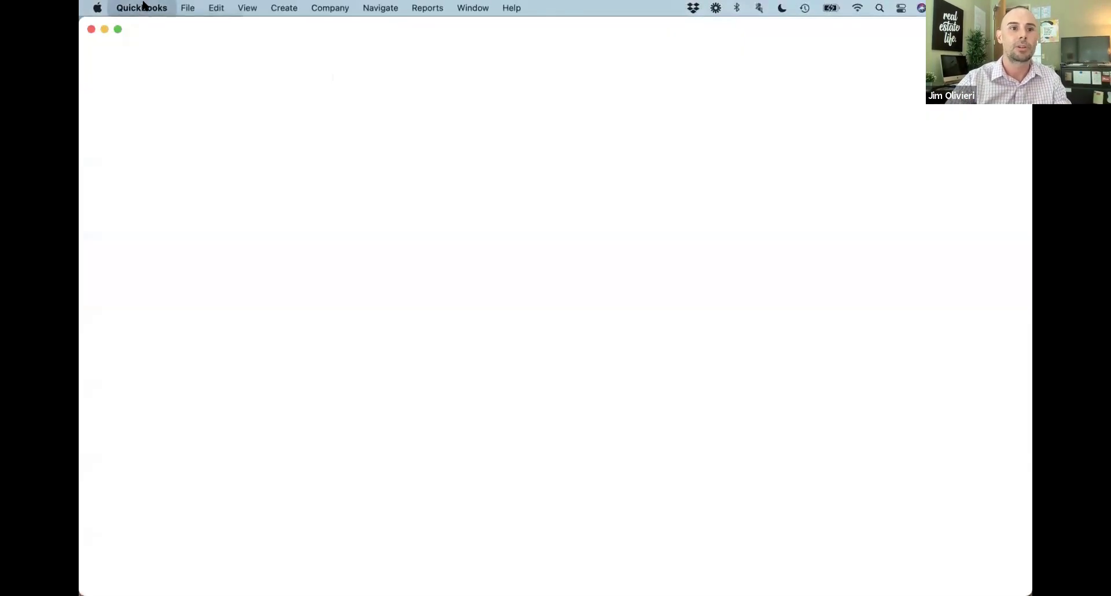
pyautogui.click(151, 179)
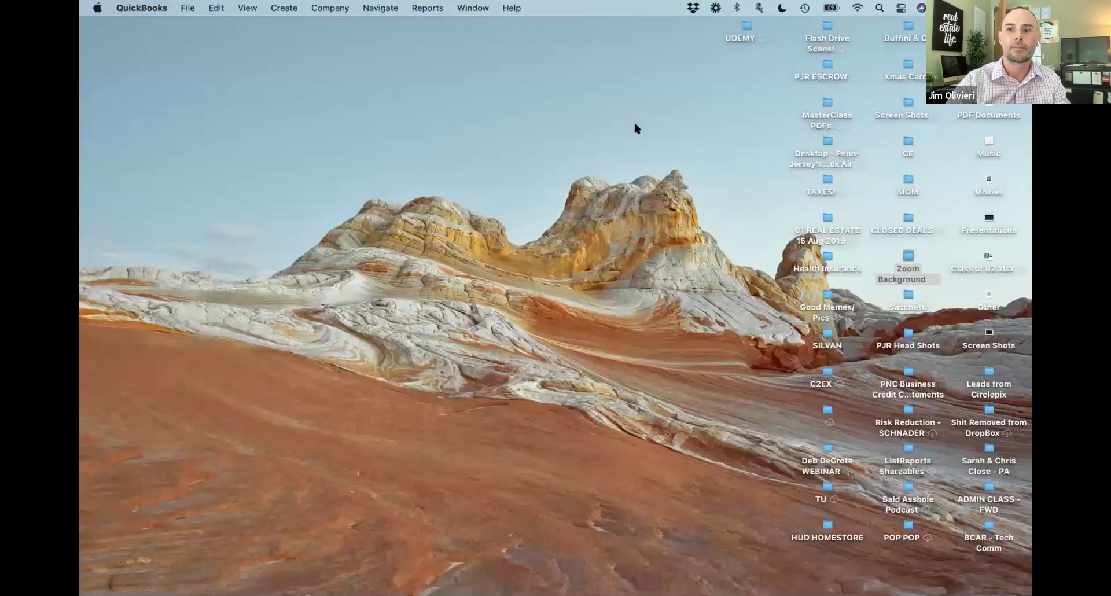
pyautogui.hotkey('ctrl', 'Up')
pyautogui.click(579, 49)
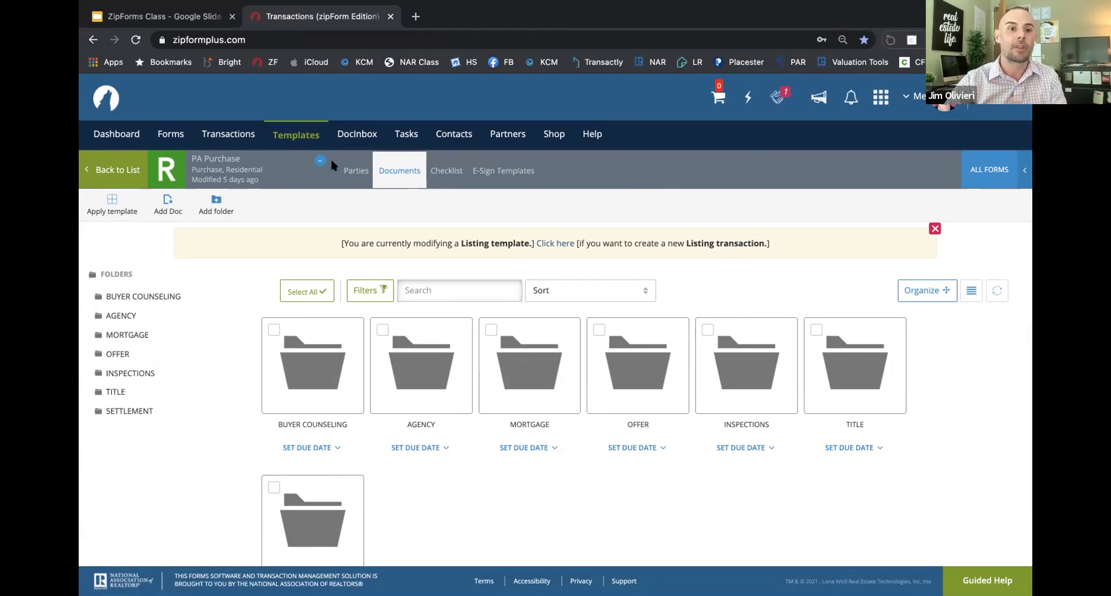
pyautogui.click(230, 134)
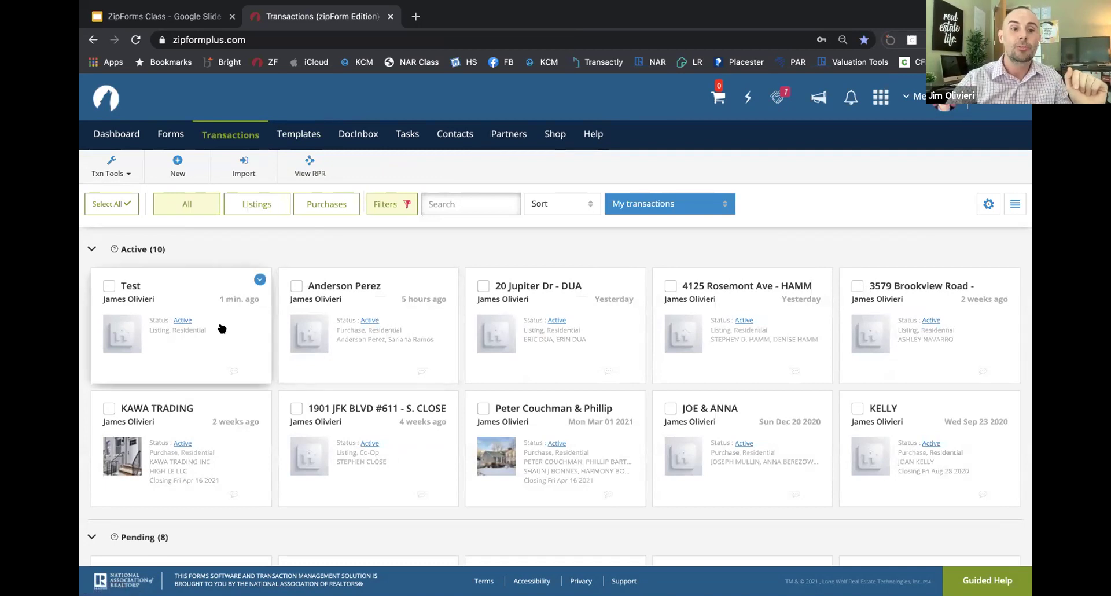
pyautogui.click(575, 327)
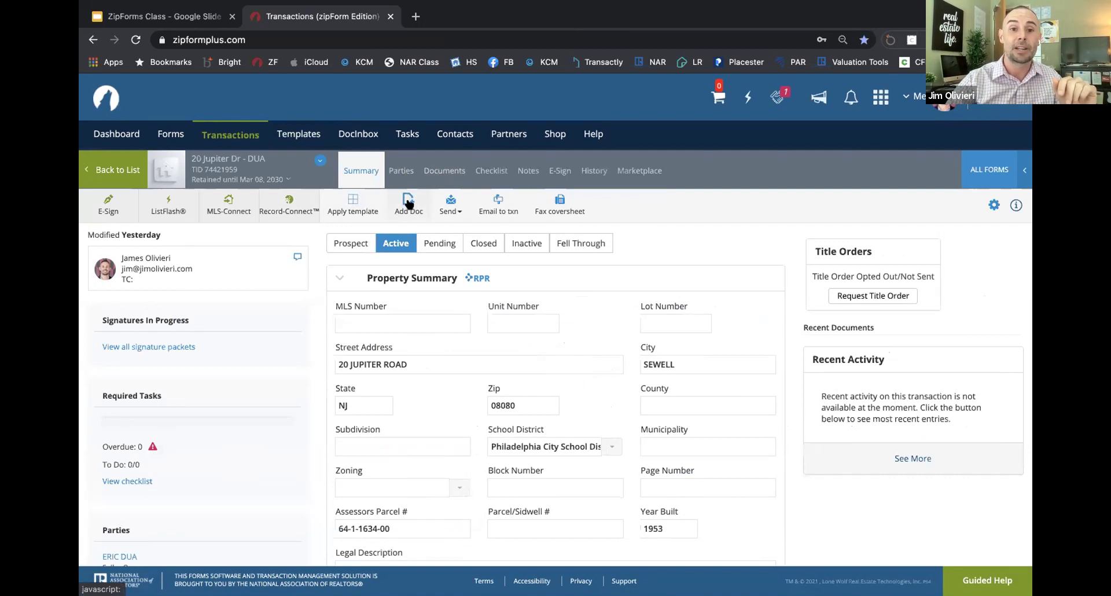
pyautogui.click(435, 168)
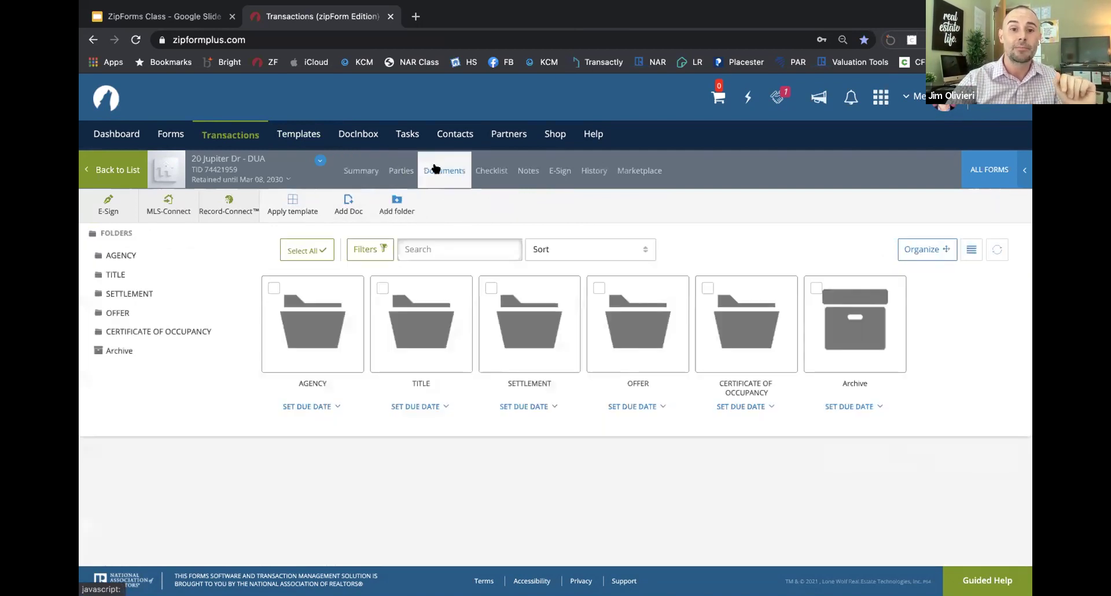
pyautogui.click(348, 205)
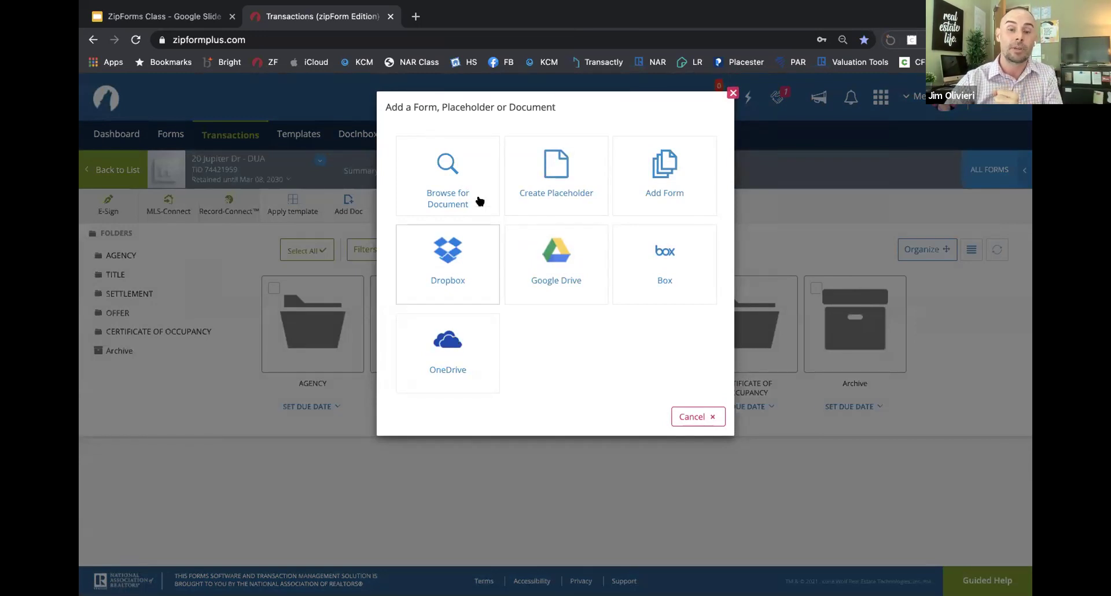
# Step: Upload the multiple offer summary worksheet PDF from Recents as a document named 'MOS'
pyautogui.click(458, 184)
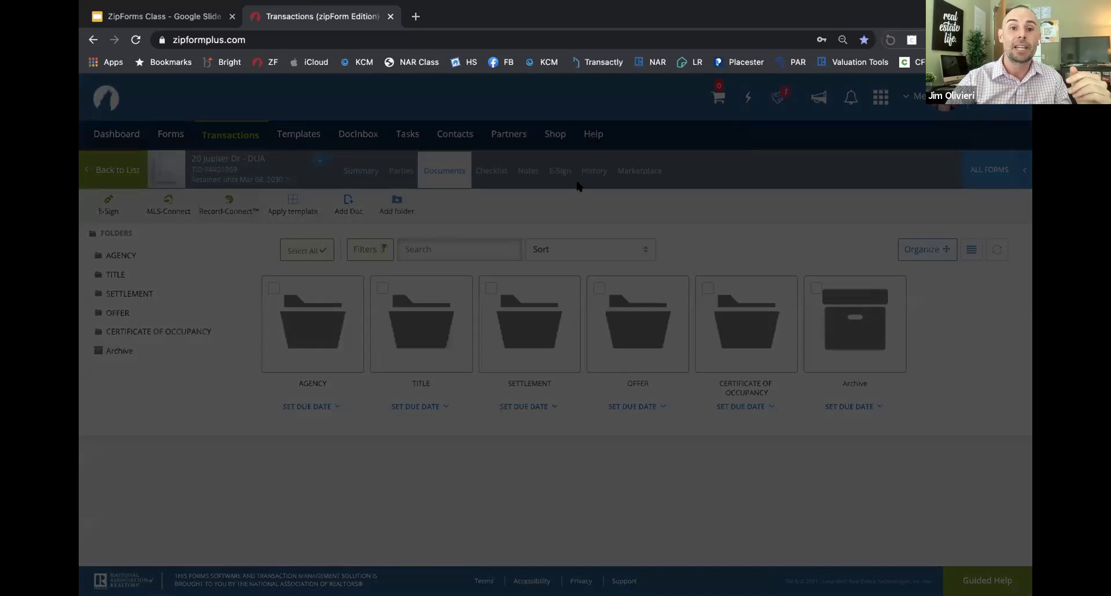
pyautogui.click(374, 183)
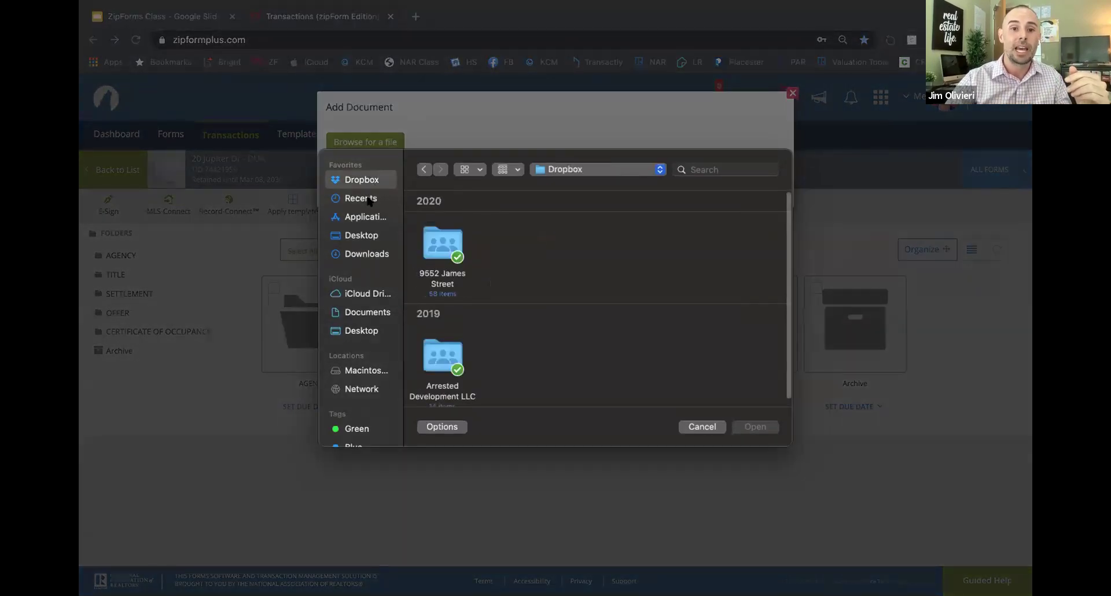
pyautogui.click(370, 198)
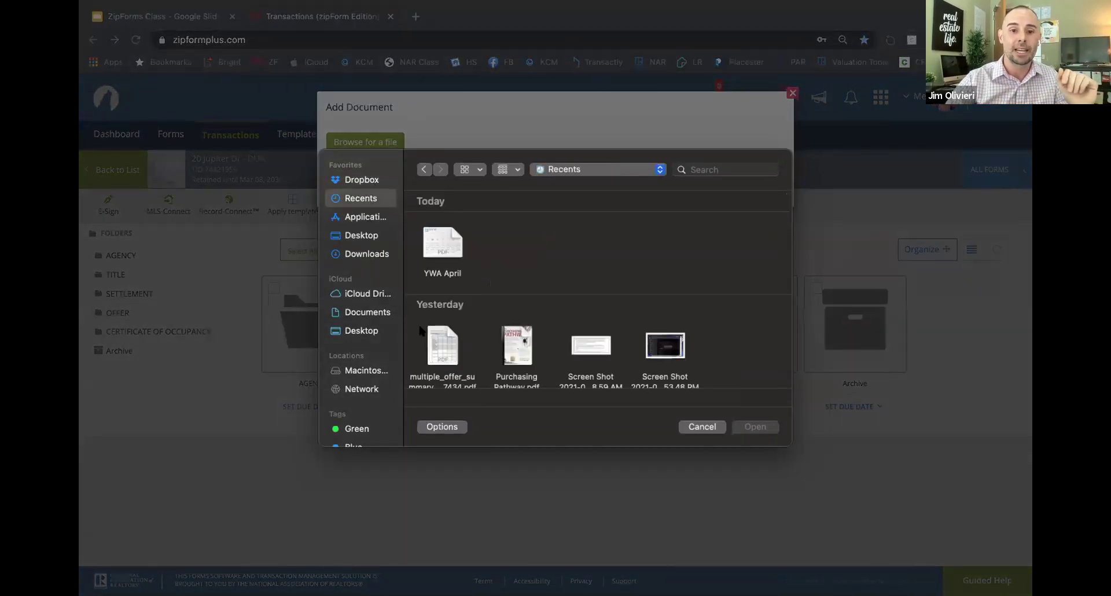
pyautogui.scroll(-2, 442, 340)
pyautogui.click(443, 311)
pyautogui.doubleClick(443, 311)
pyautogui.doubleClick(596, 192)
pyautogui.write('MOS')
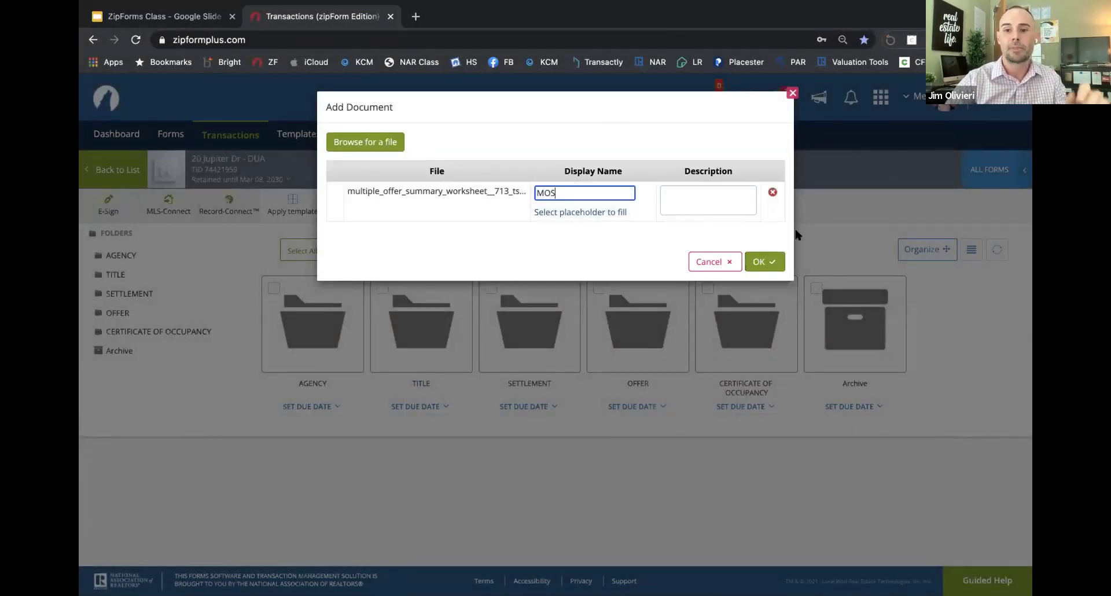
pyautogui.click(764, 262)
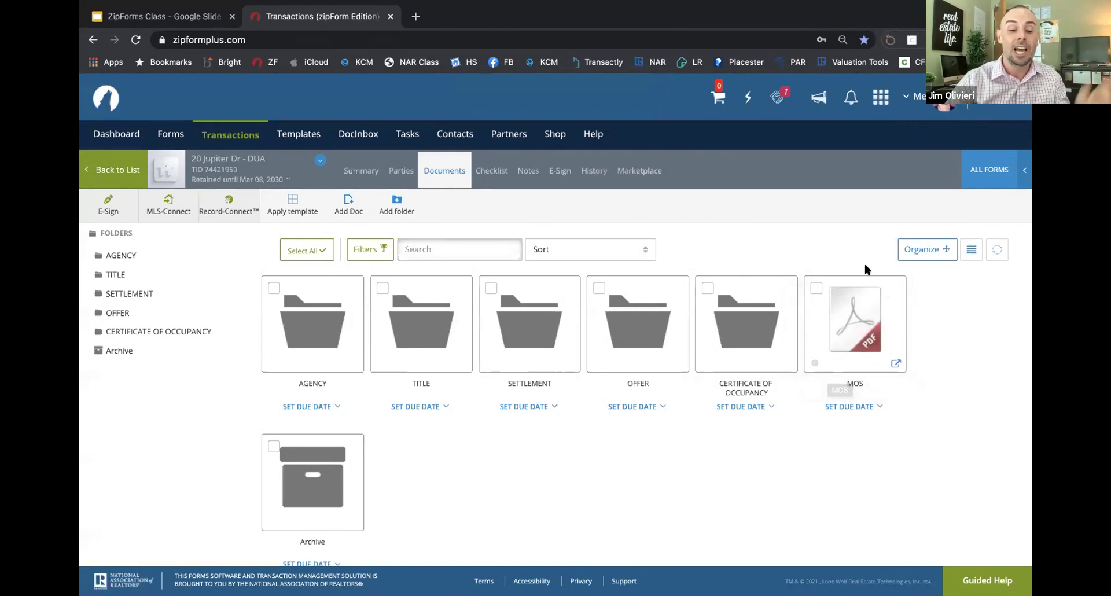
pyautogui.press('ctrl+super+f')
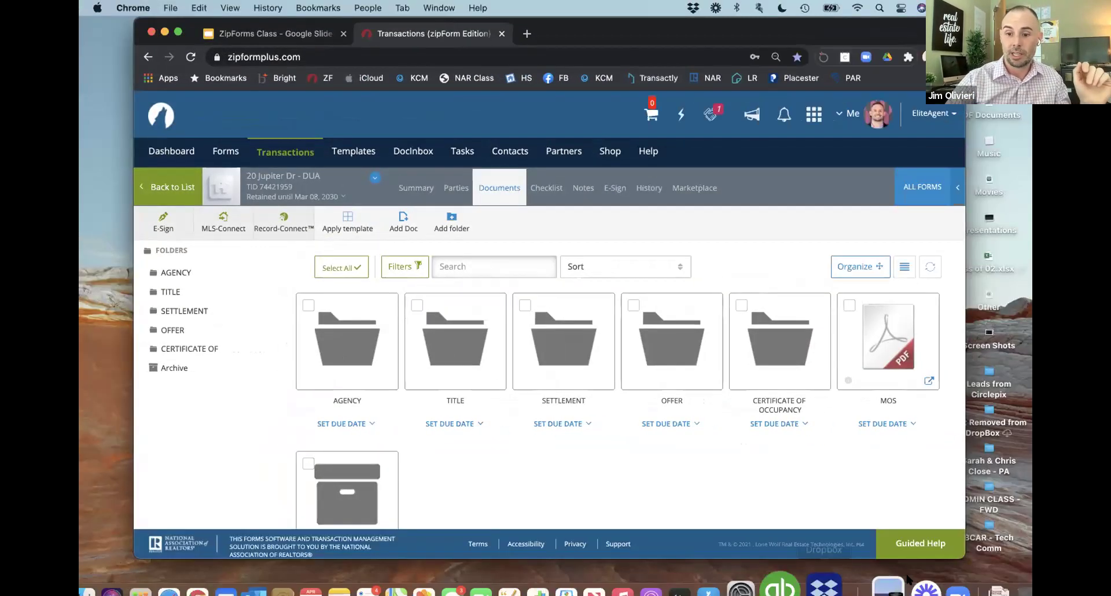
pyautogui.click(964, 574)
pyautogui.moveTo(722, 395); pyautogui.dragTo(949, 570)
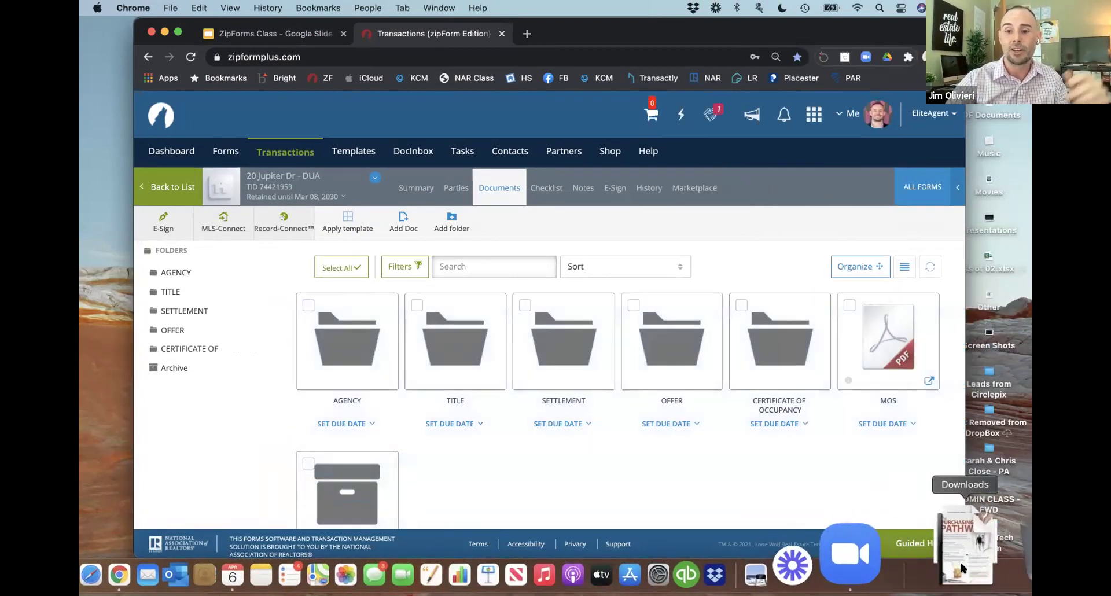
pyautogui.click(962, 568)
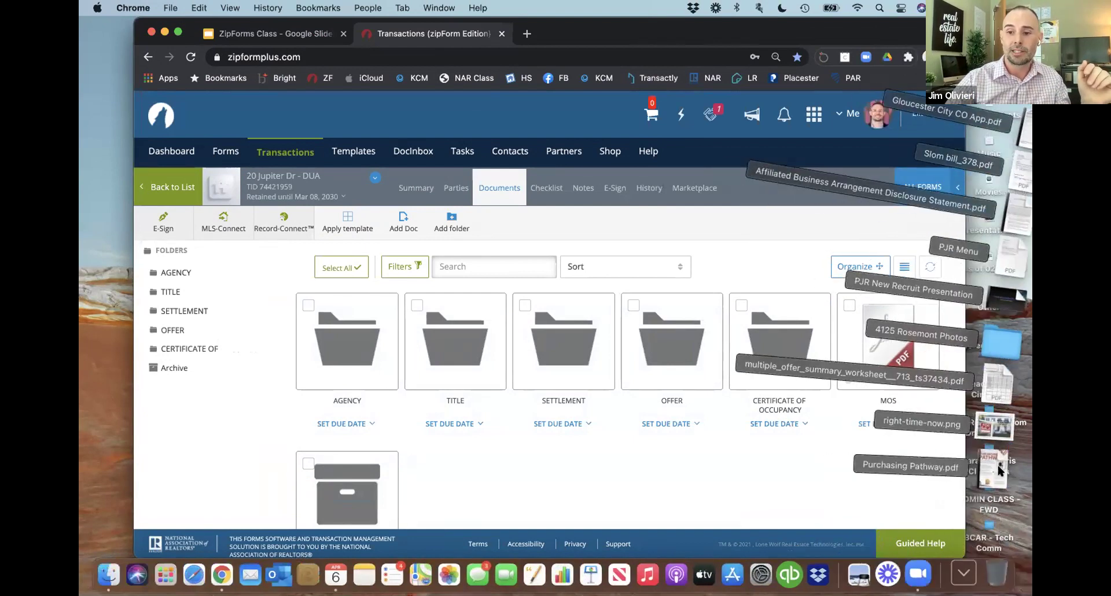
pyautogui.moveTo(865, 464); pyautogui.dragTo(694, 426)
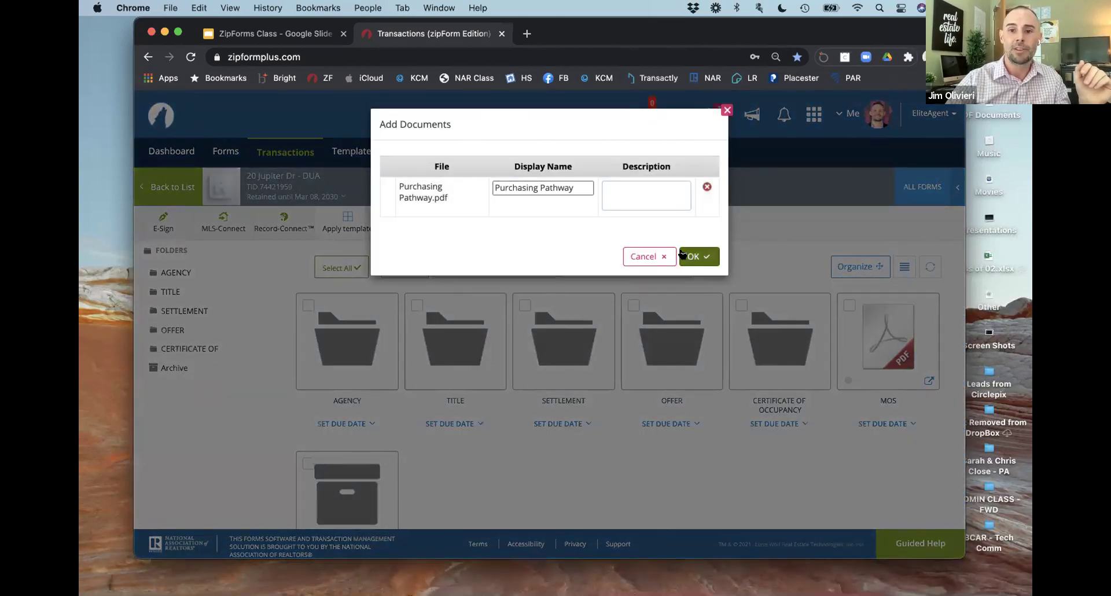
pyautogui.click(698, 256)
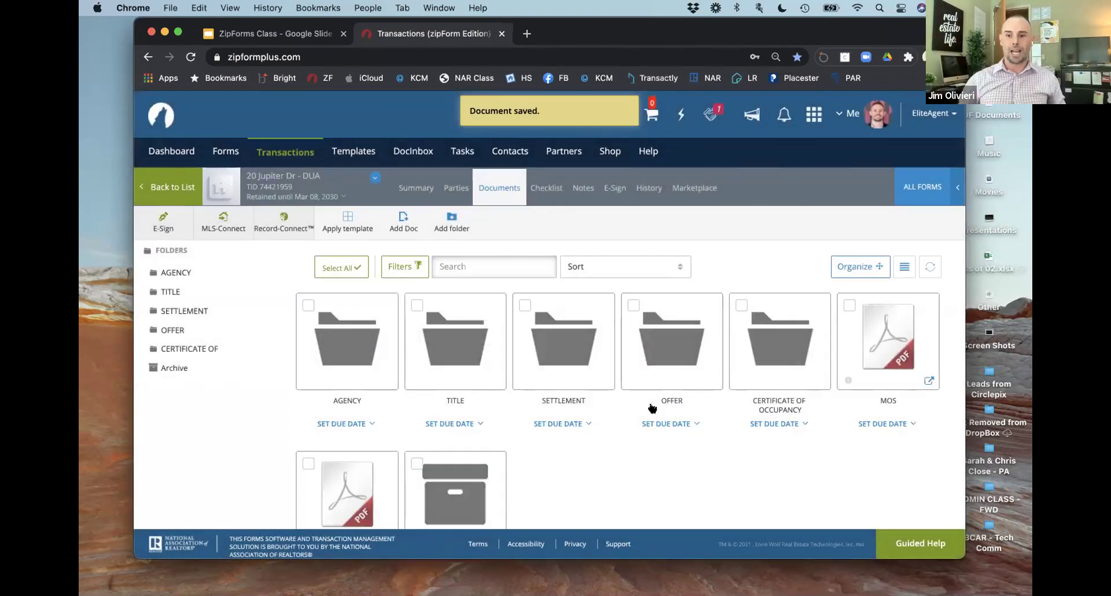
pyautogui.scroll(-3, 652, 405)
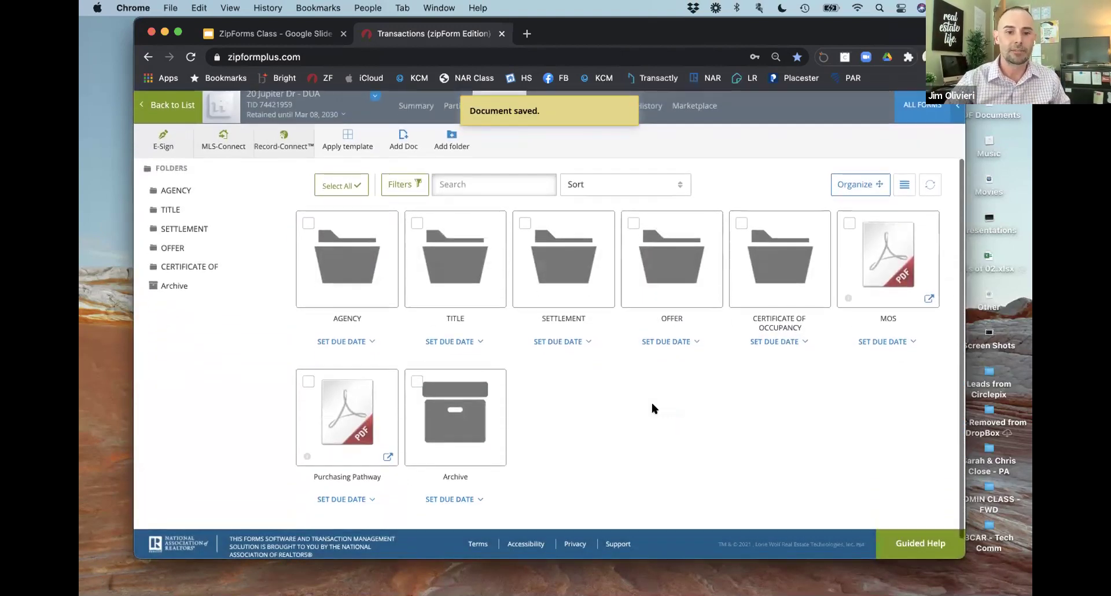
# Step: Select the MOS and Purchasing Pathway documents and delete both, confirming the deletion
pyautogui.scroll(3, 652, 405)
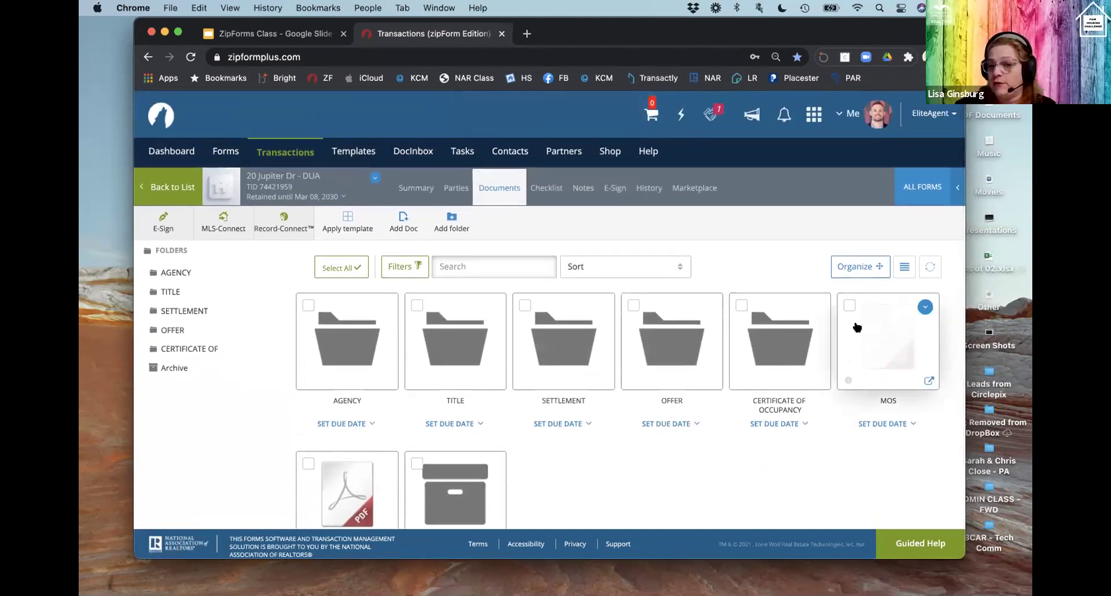
pyautogui.click(848, 305)
pyautogui.scroll(-3, 471, 403)
pyautogui.click(308, 407)
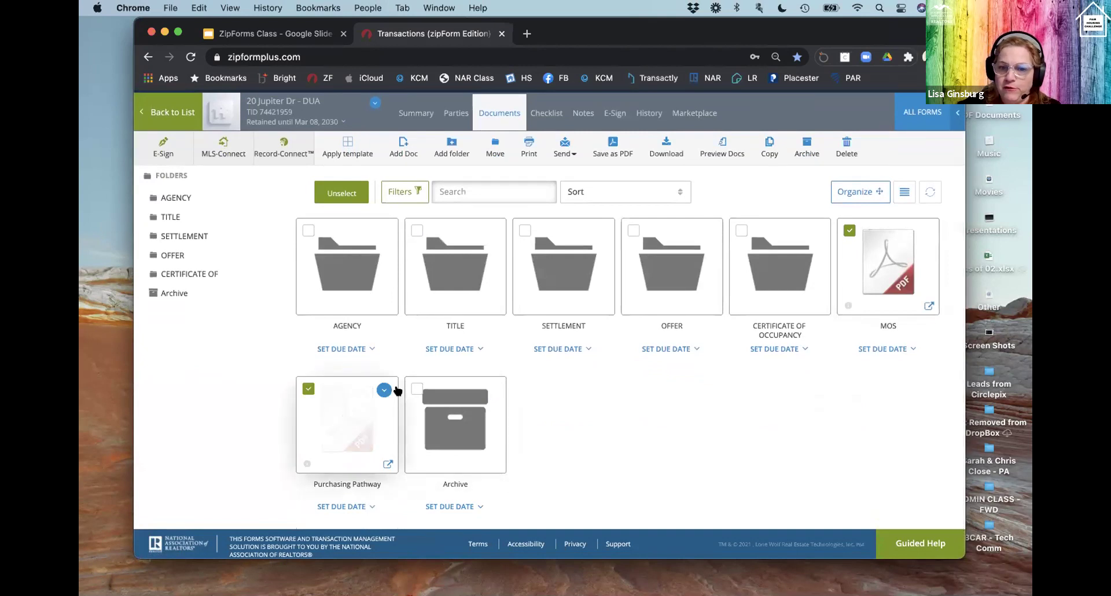
pyautogui.scroll(2, 457, 391)
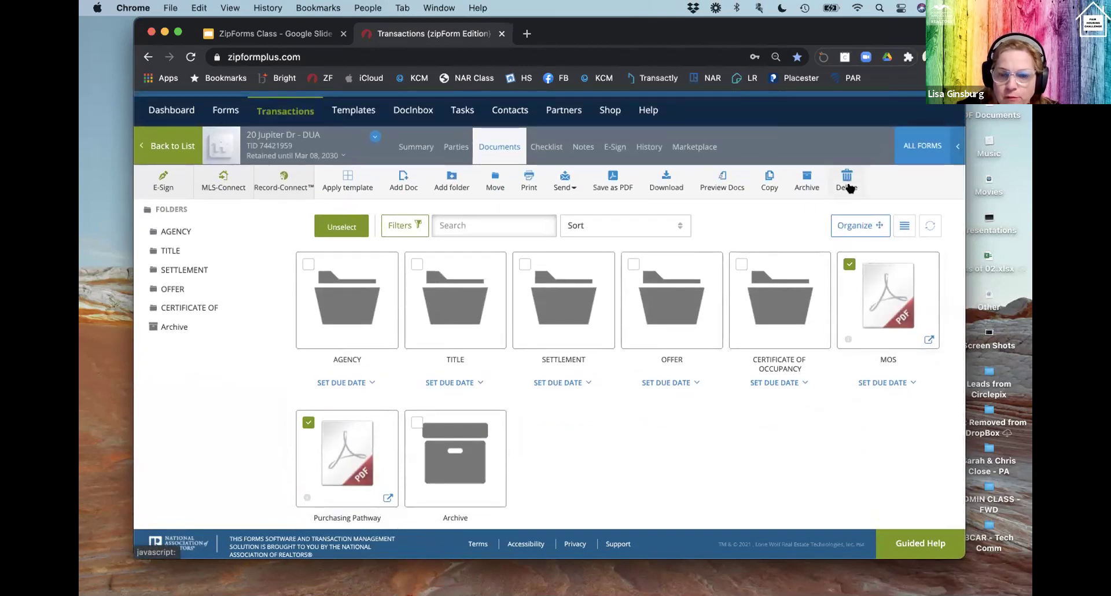
pyautogui.click(845, 180)
pyautogui.click(699, 234)
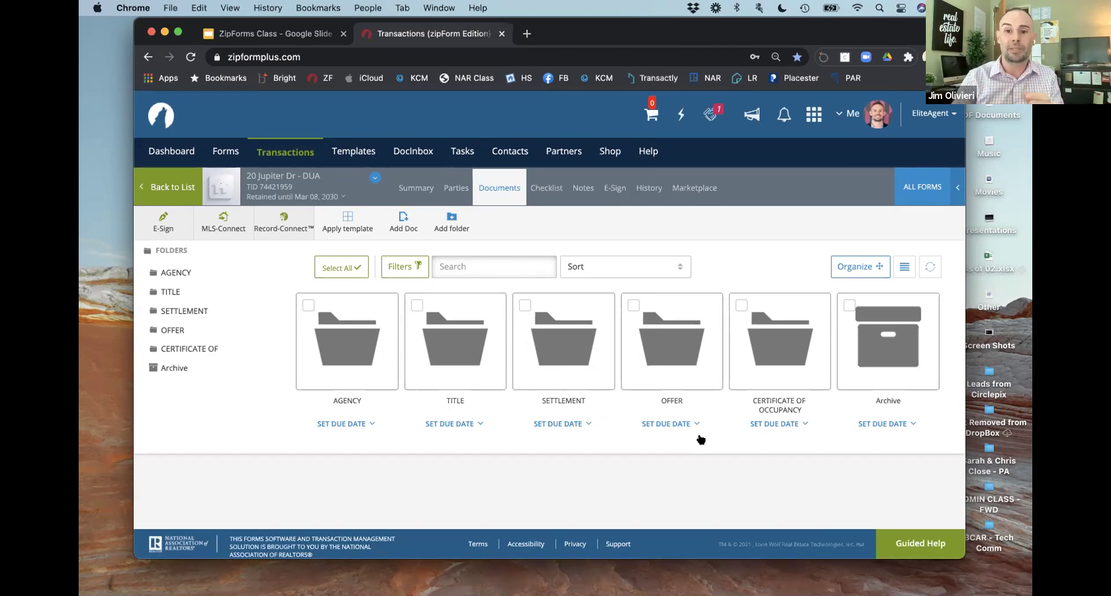
pyautogui.click(928, 185)
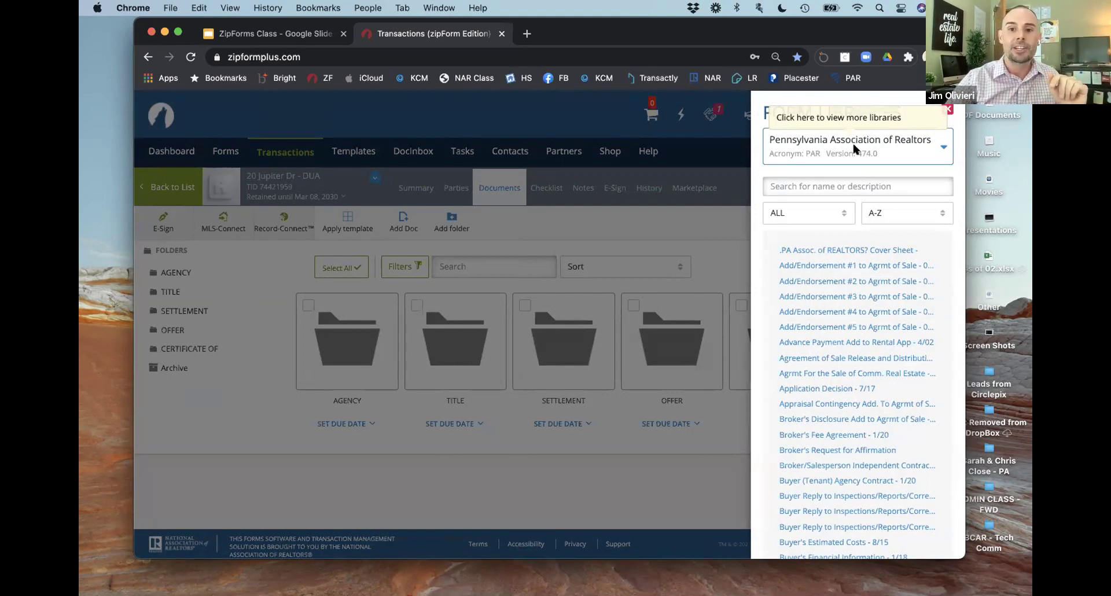
pyautogui.click(715, 242)
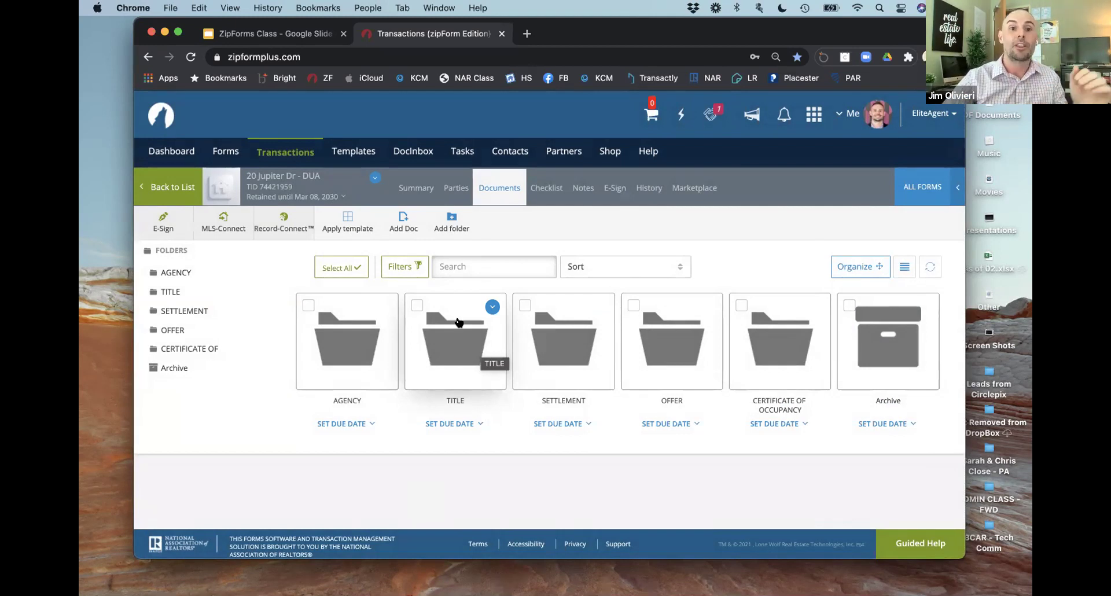
pyautogui.click(375, 179)
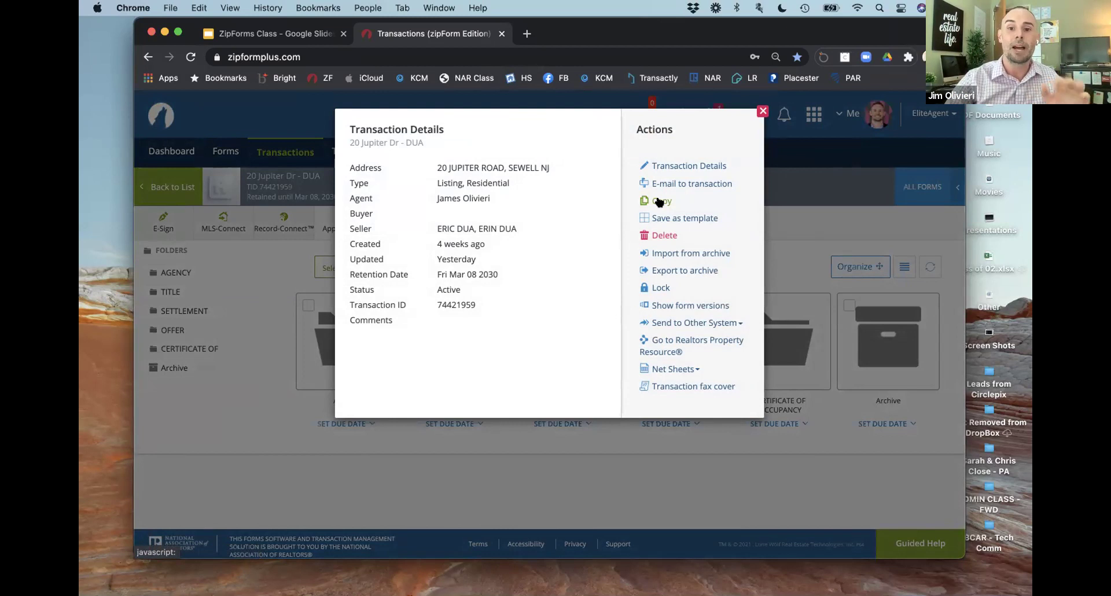
# Step: Close Transaction Details, go back to the transactions list, then switch to the ZipForms Class slides
pyautogui.click(761, 113)
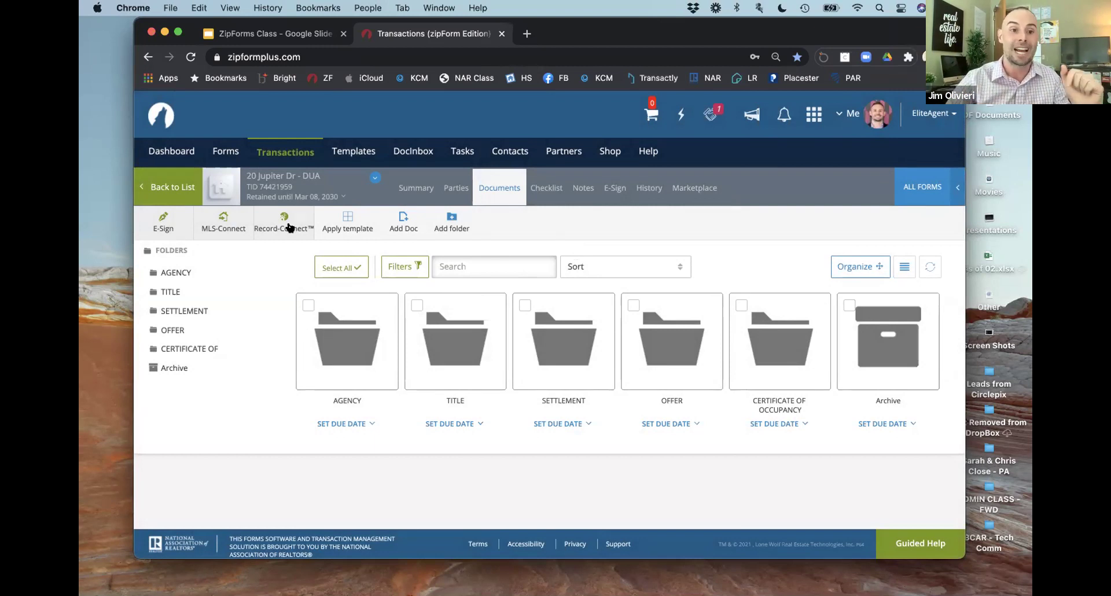
pyautogui.click(247, 195)
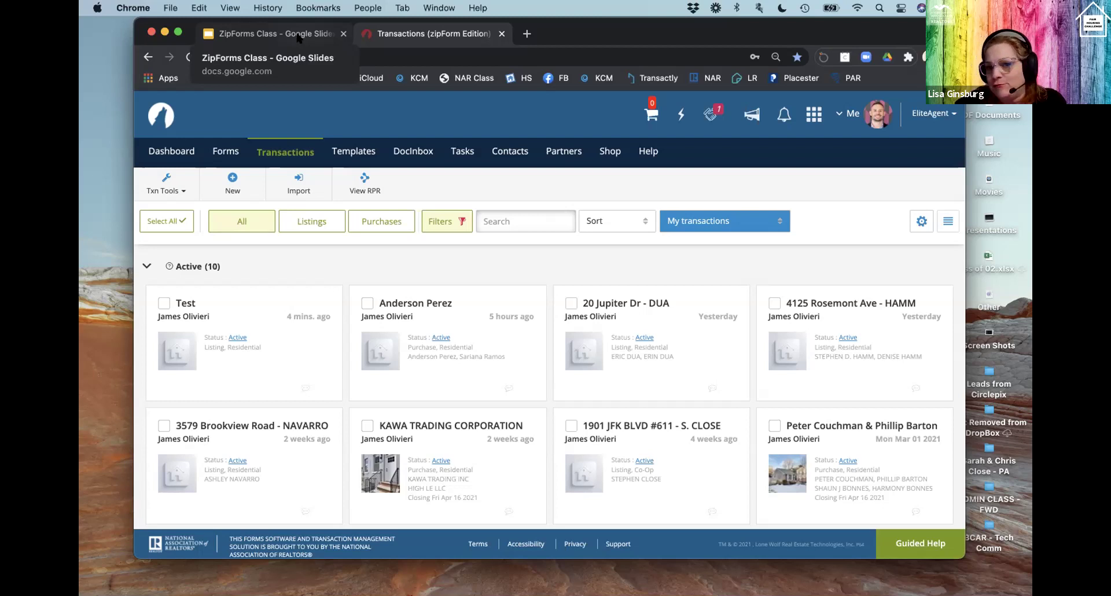
pyautogui.click(297, 34)
# Step: Show slide 9 'Live Online Training', then return to zipForm transactions and view Help options
pyautogui.click(181, 475)
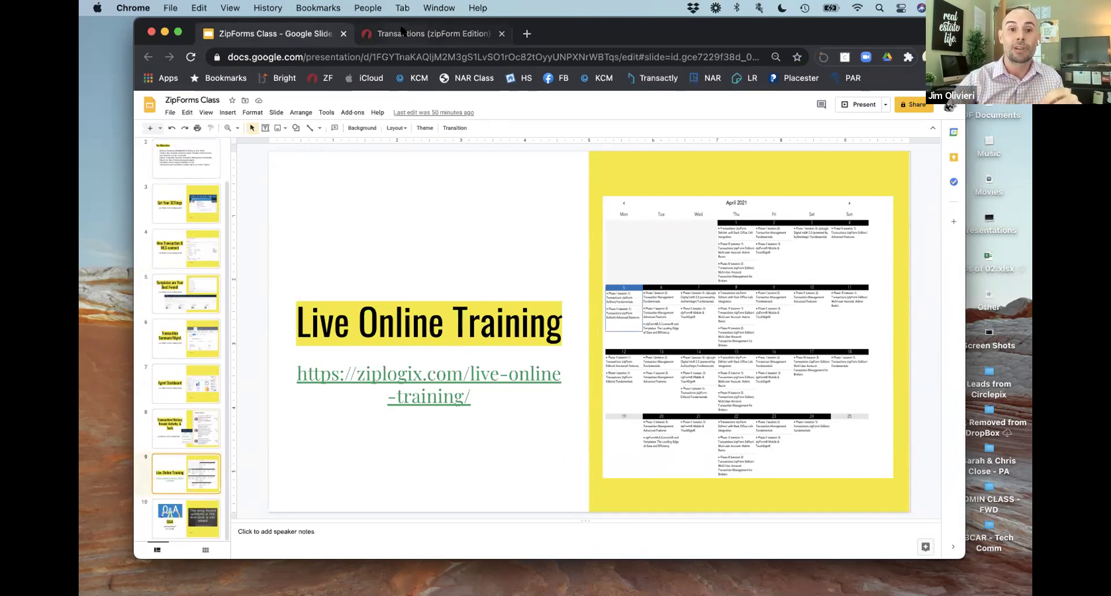
pyautogui.click(402, 32)
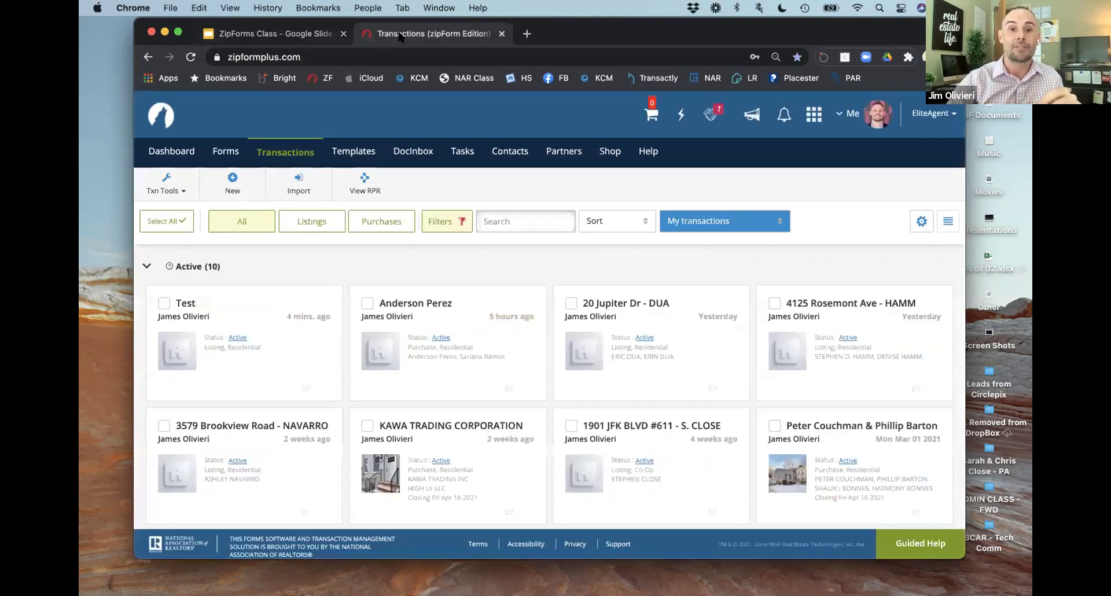
pyautogui.click(643, 153)
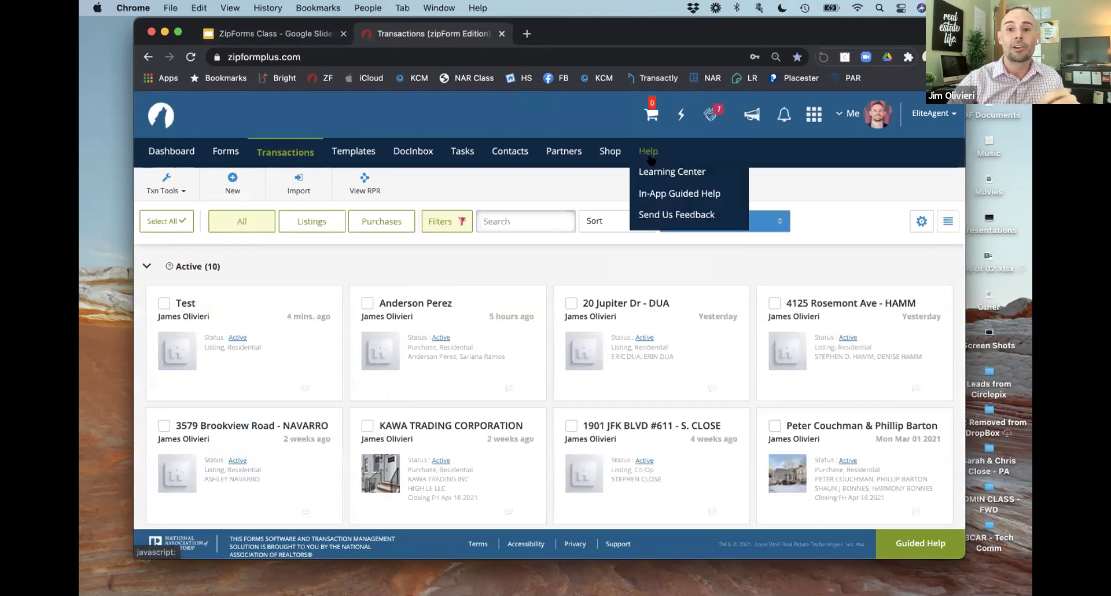
# Step: Browse the Help > Learning Center tutorial page, then switch to the ZipForms Class slides
pyautogui.click(651, 173)
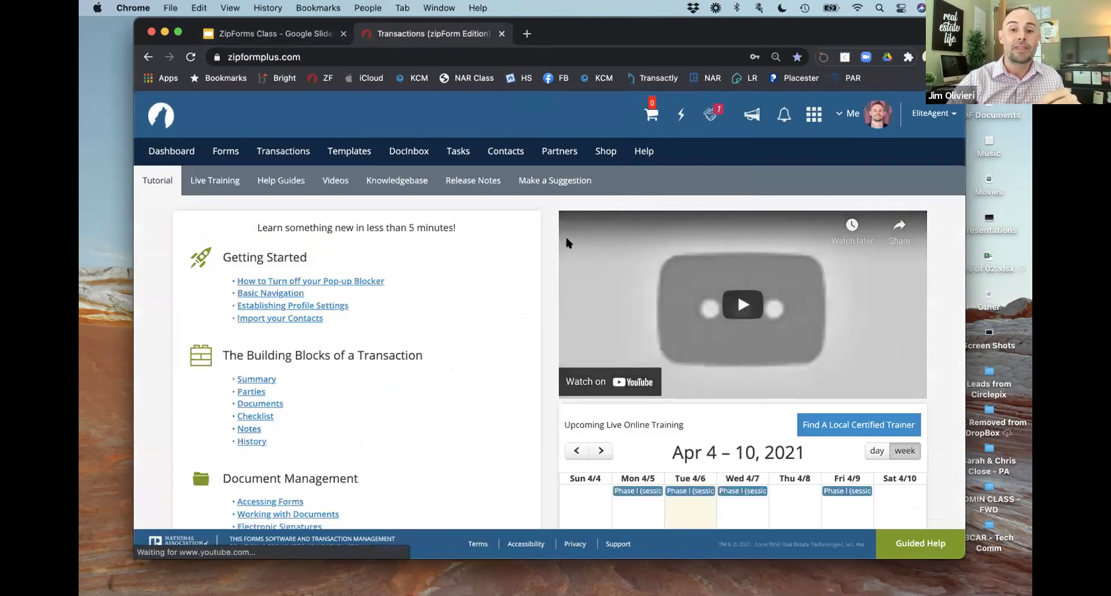
pyautogui.scroll(-5, 586, 340)
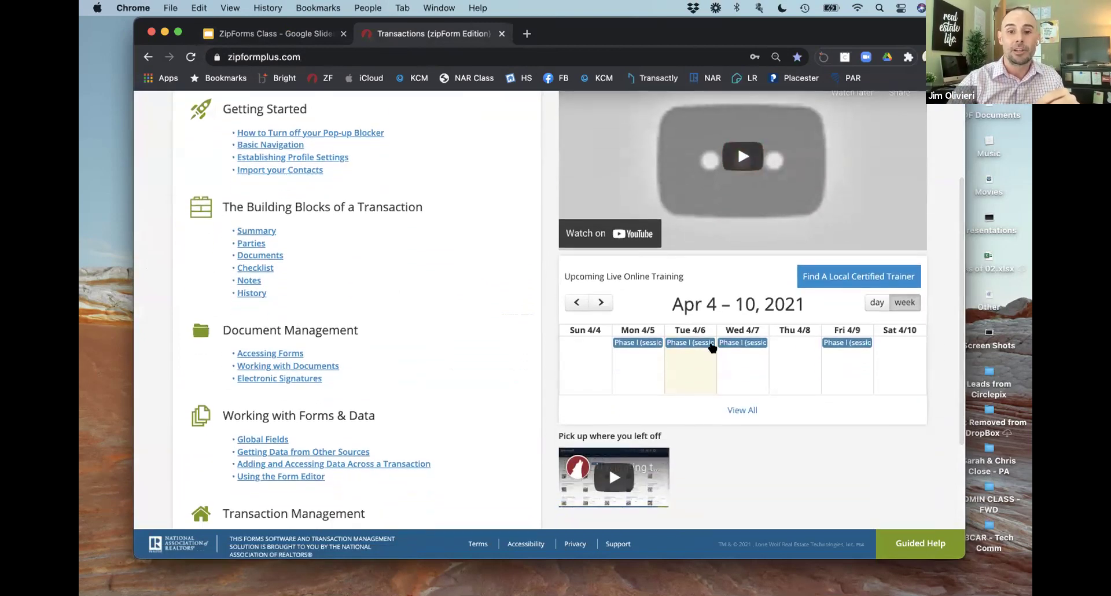
pyautogui.scroll(1, 689, 347)
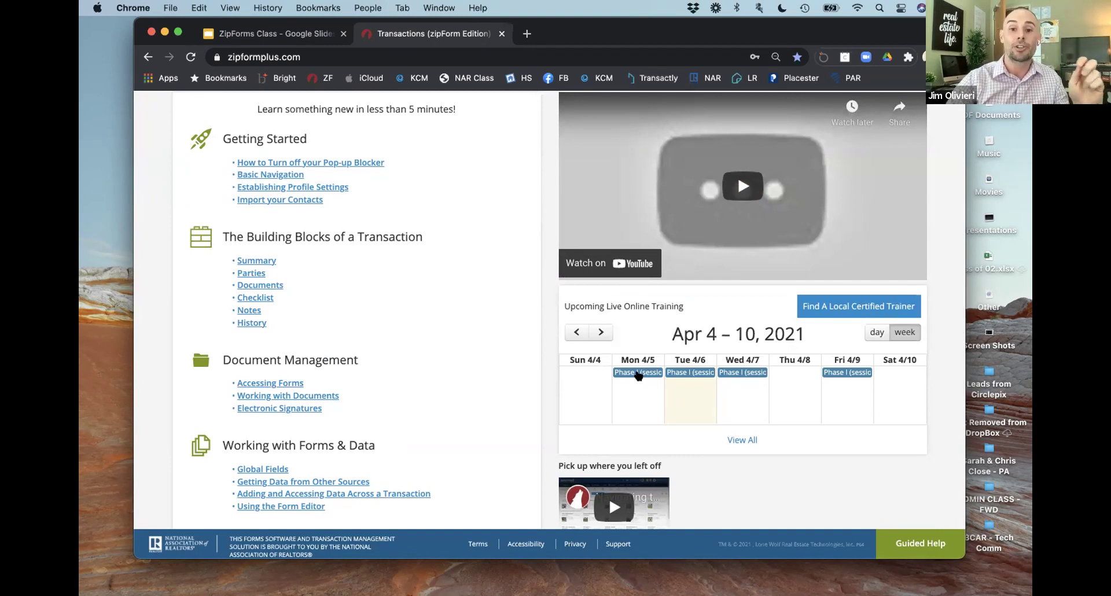
pyautogui.scroll(3, 584, 220)
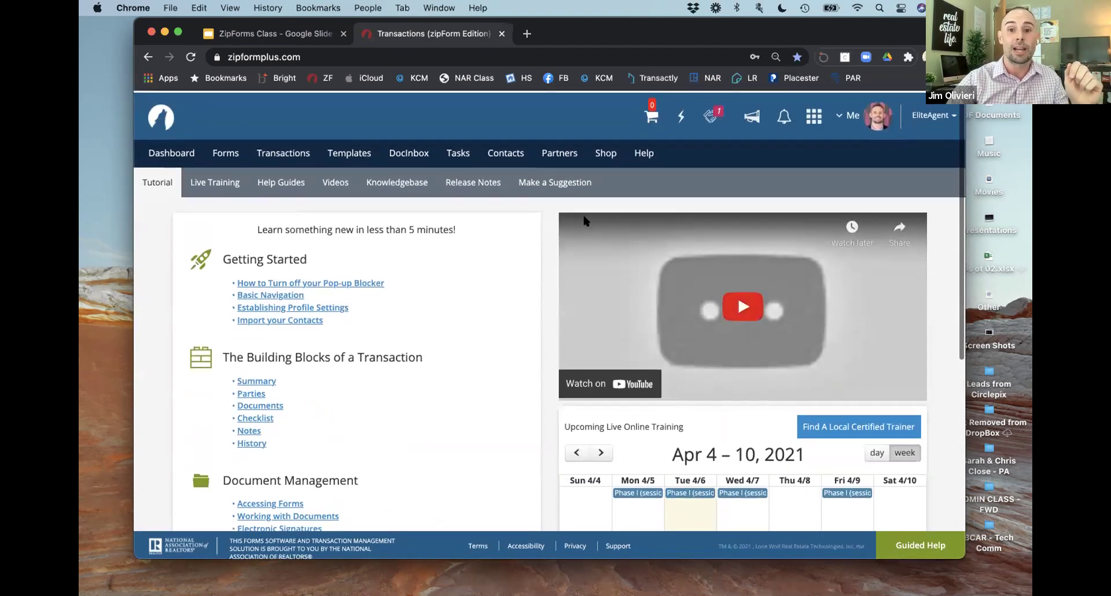
pyautogui.click(643, 152)
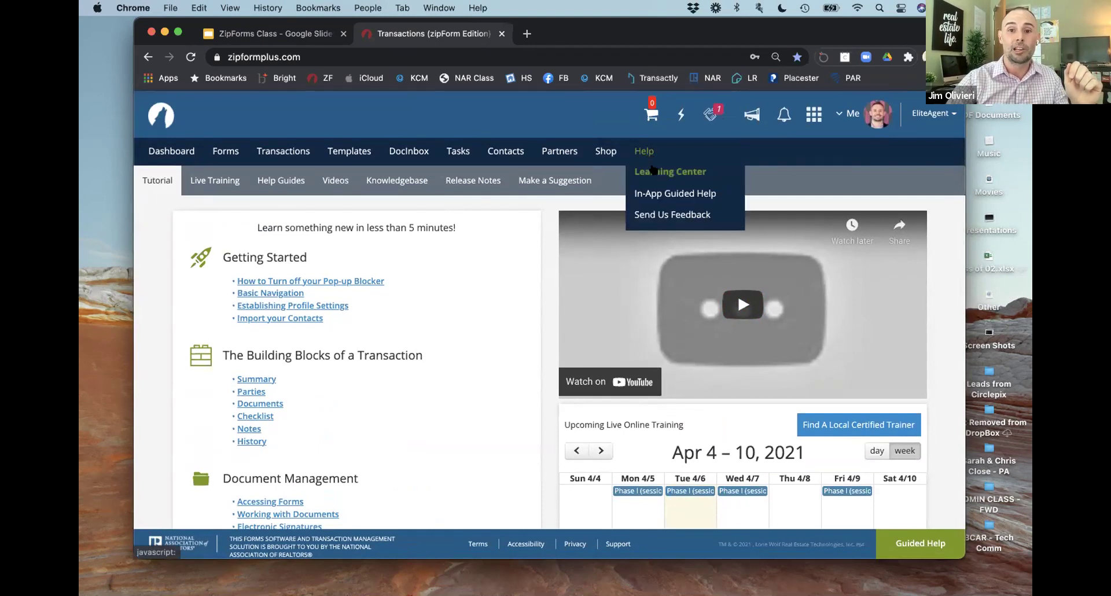
pyautogui.scroll(-2, 683, 339)
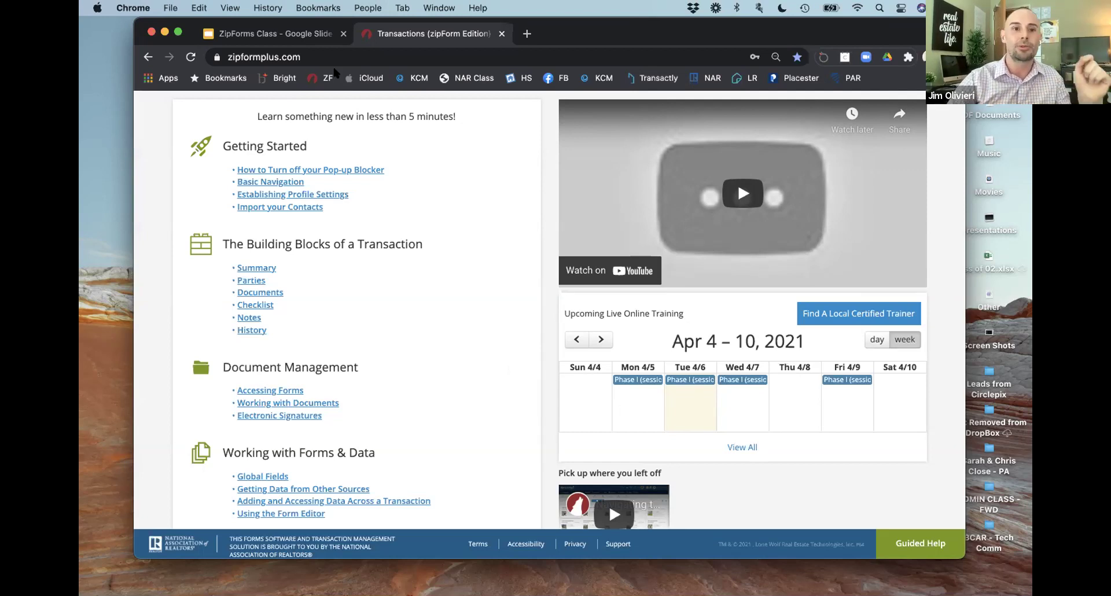
pyautogui.click(310, 35)
# Step: Display slide 5, 'Templates are Your Best Fwend!', then return to the zipForm tab
pyautogui.scroll(3, 216, 269)
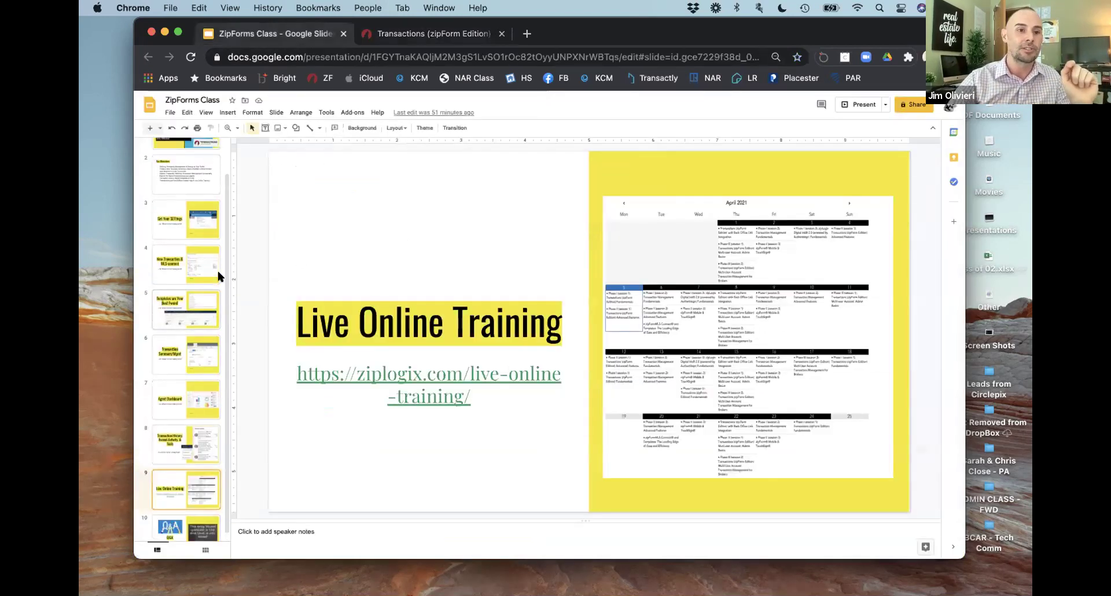
pyautogui.click(174, 338)
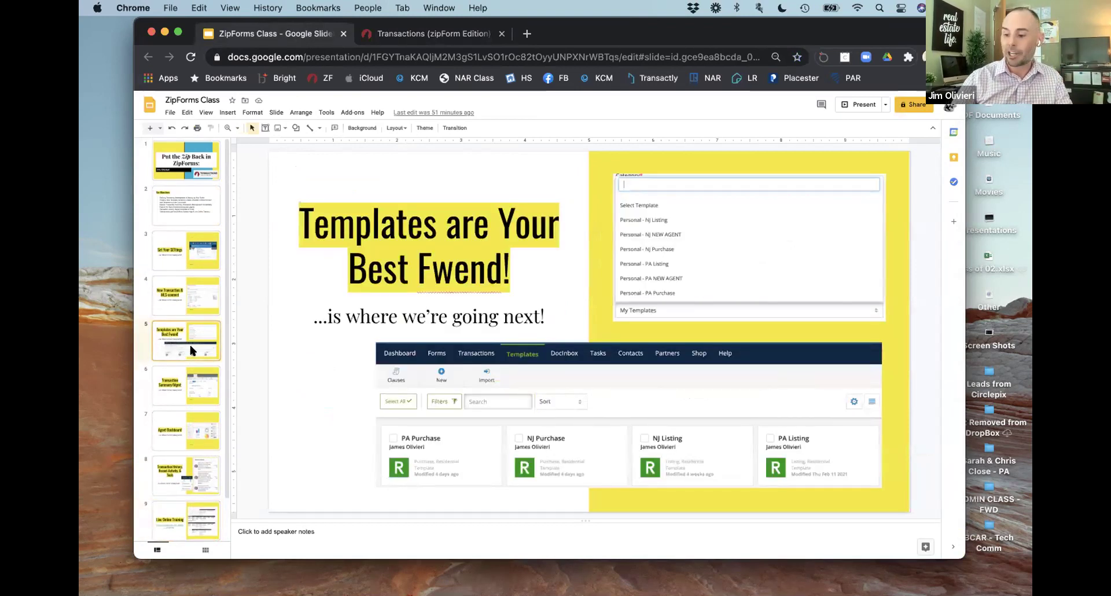
pyautogui.click(190, 298)
pyautogui.click(191, 337)
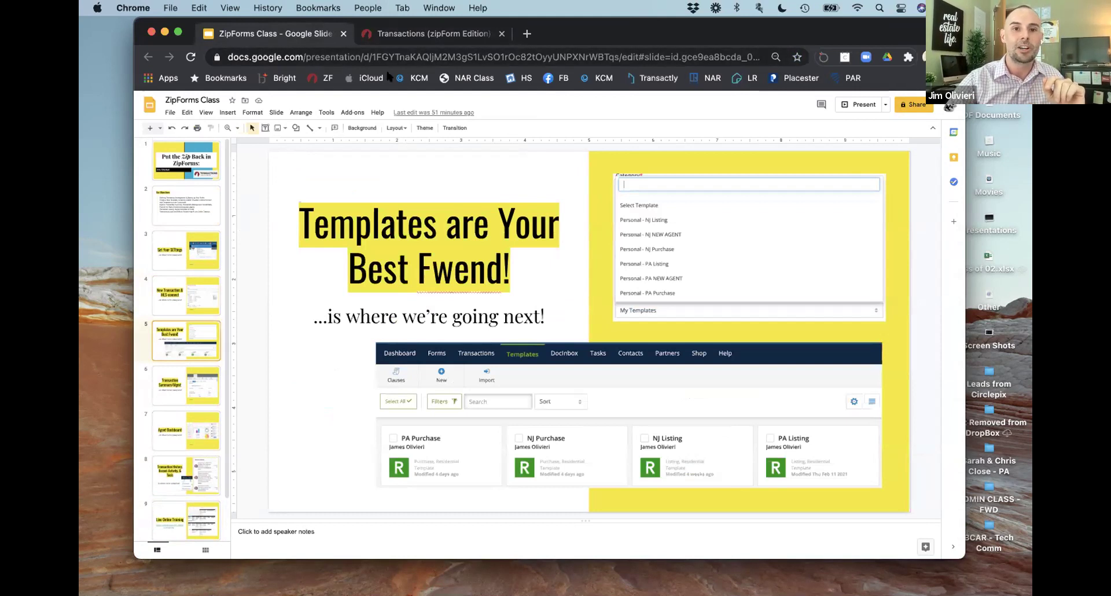
pyautogui.click(423, 36)
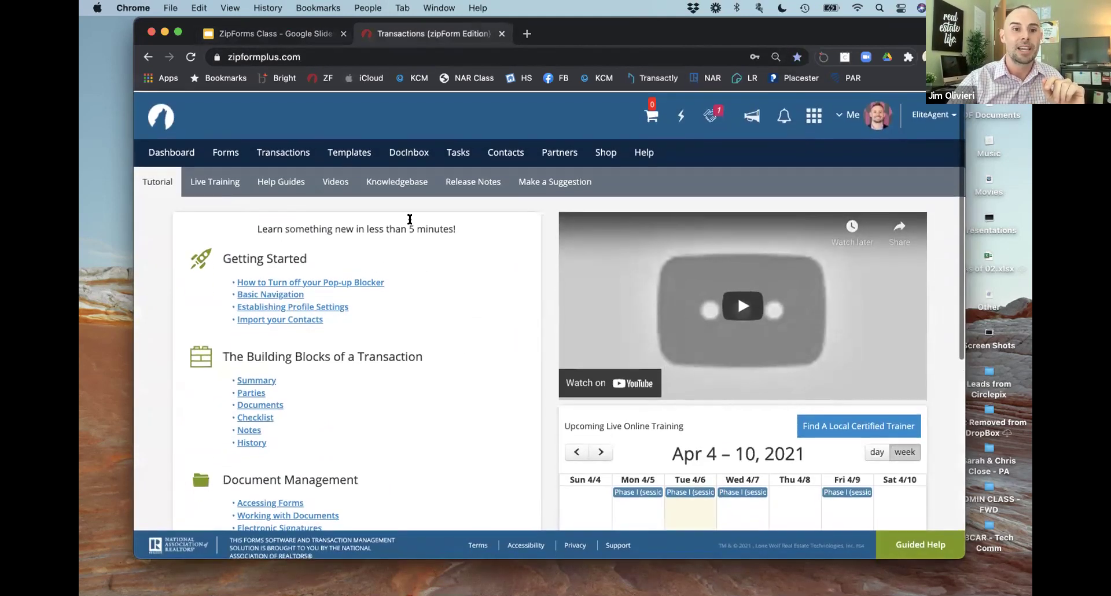
# Step: View the six saved templates, then go back to the Transactions list
pyautogui.click(337, 147)
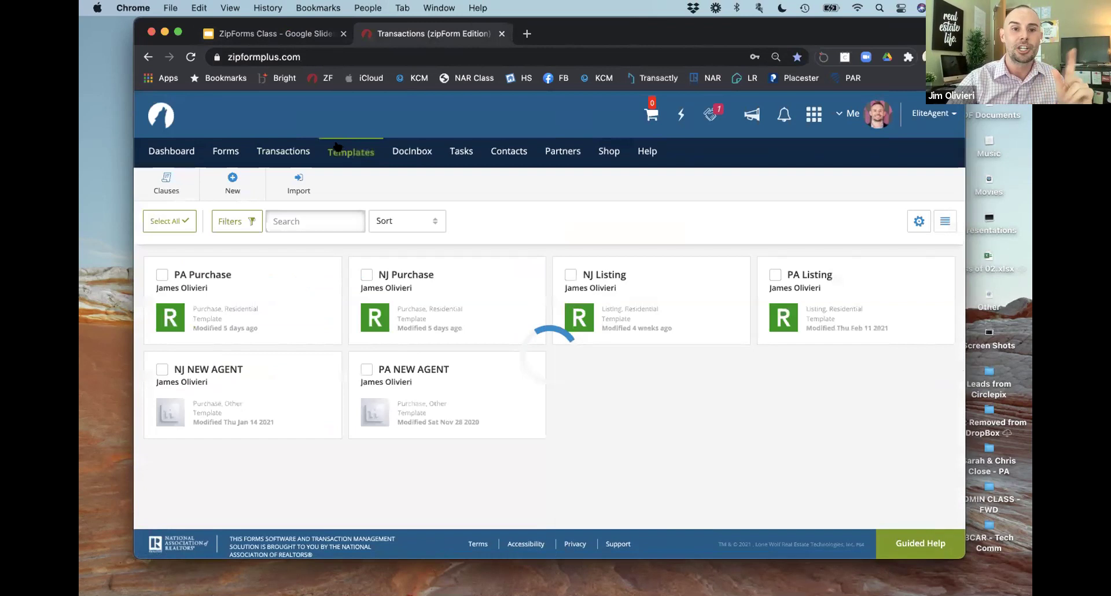
pyautogui.click(295, 153)
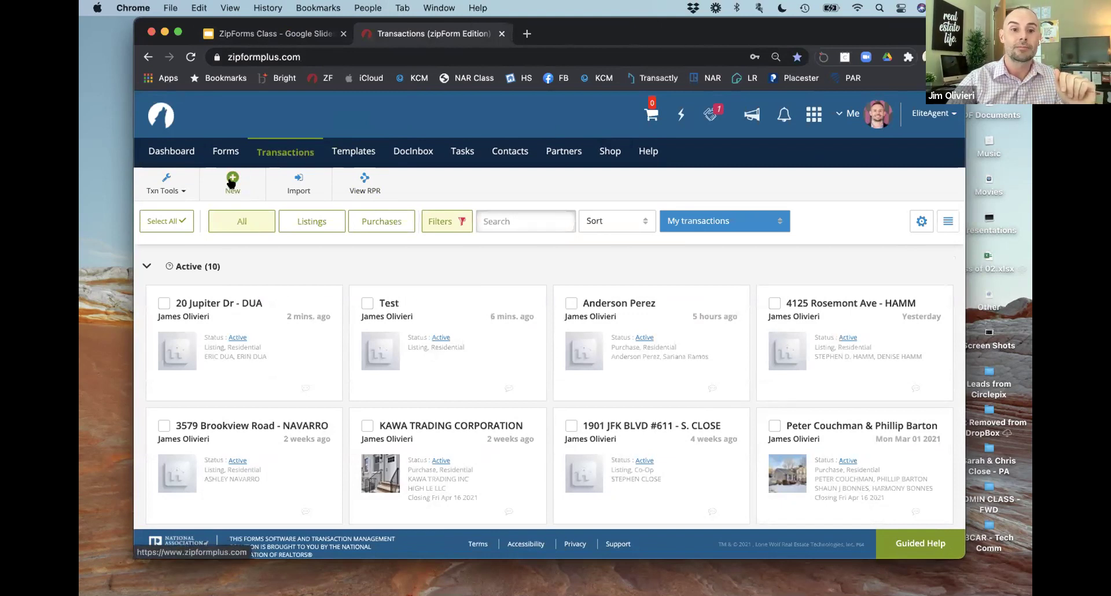
# Step: Create a new Residential transaction named 'test' and bring up the MLS-Connect import
pyautogui.click(232, 180)
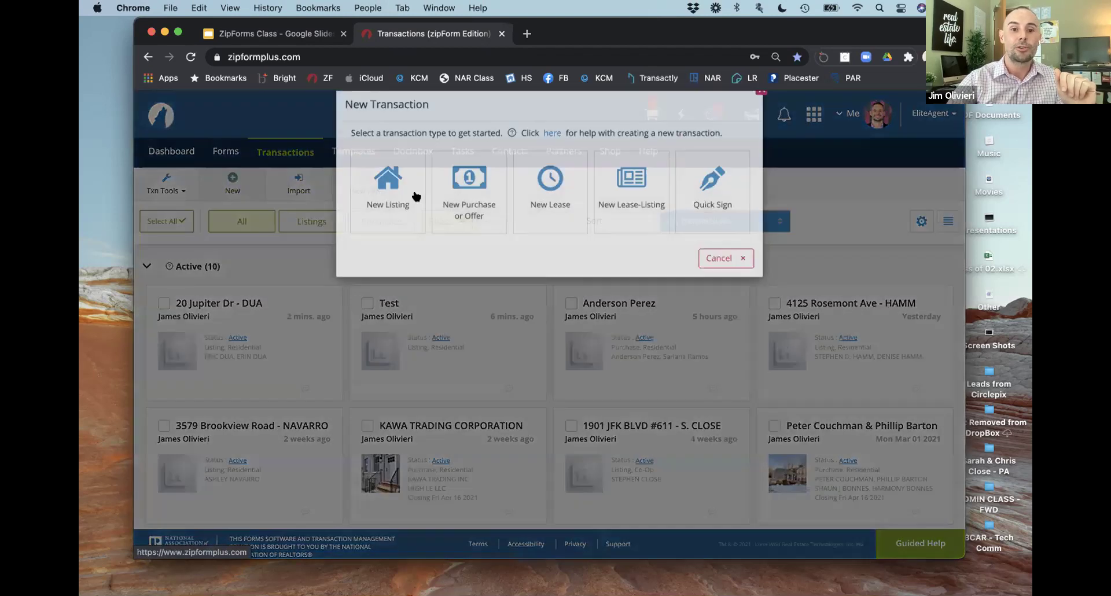
pyautogui.click(479, 217)
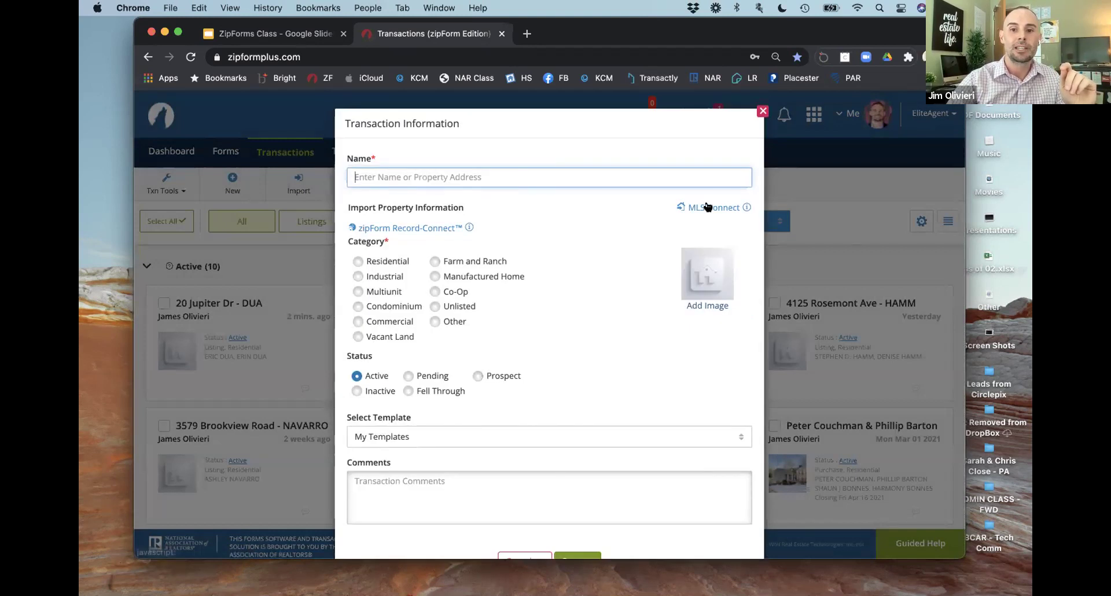
pyautogui.write('test')
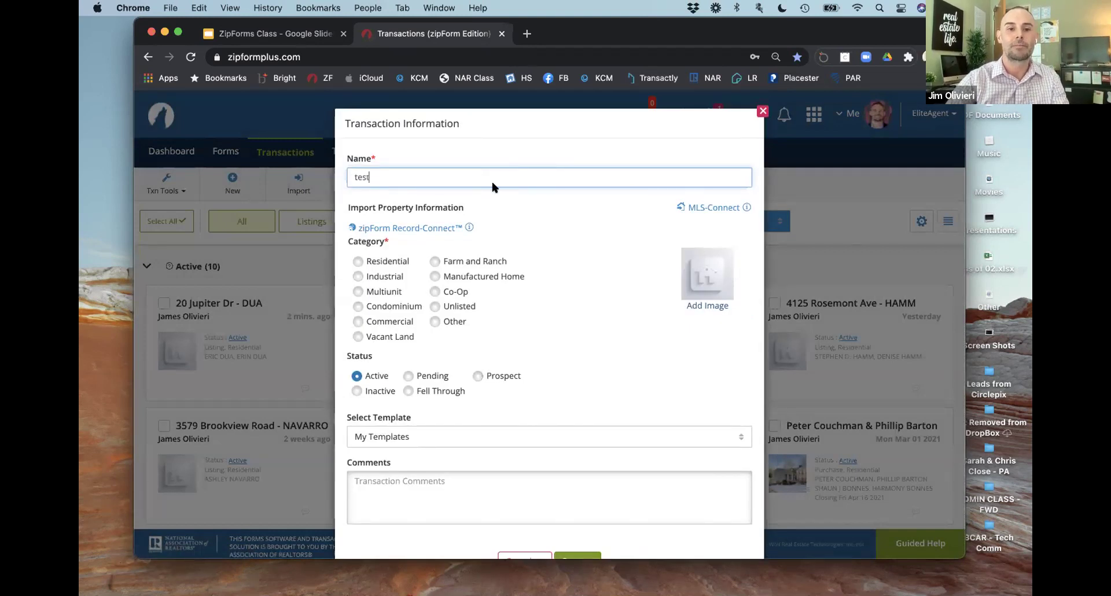
pyautogui.click(383, 260)
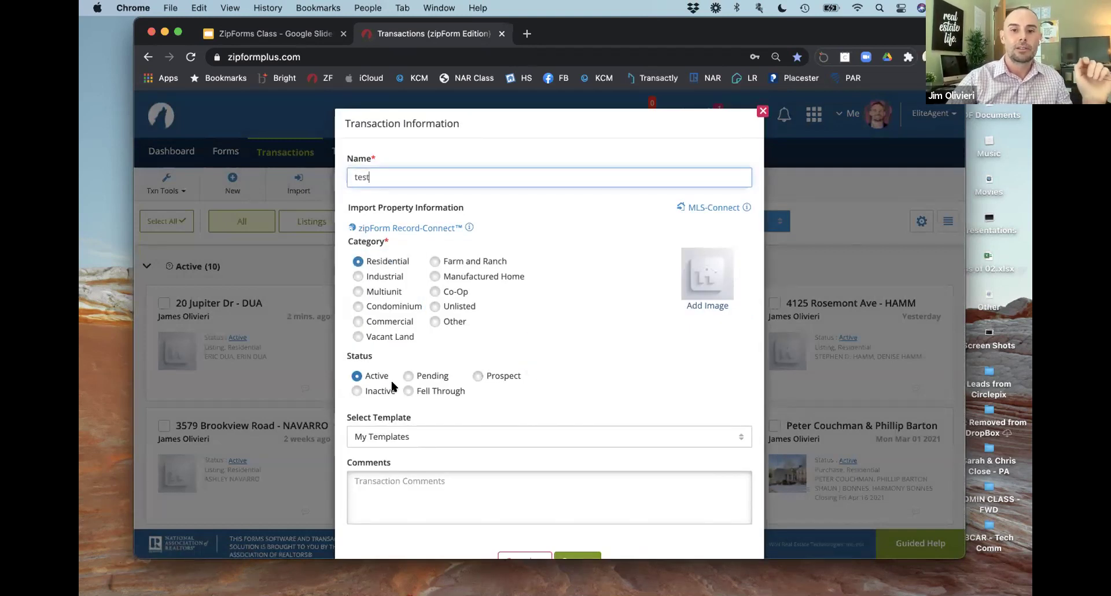
pyautogui.click(707, 208)
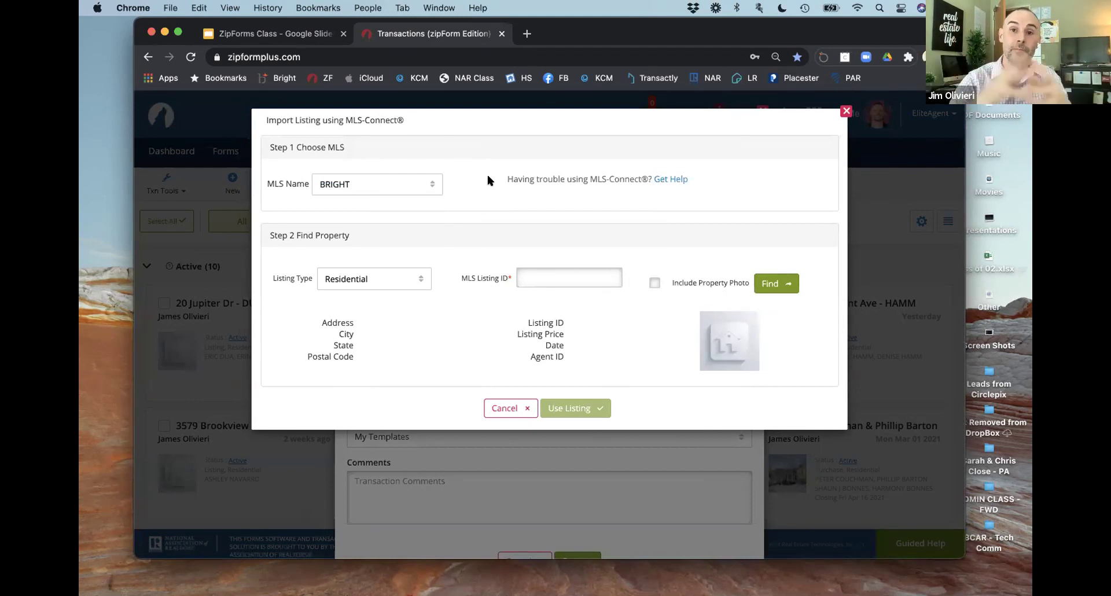
# Step: Set MLS to BRIGHT and Listing Type to Residential, with Include Property Photo ticked
pyautogui.click(407, 185)
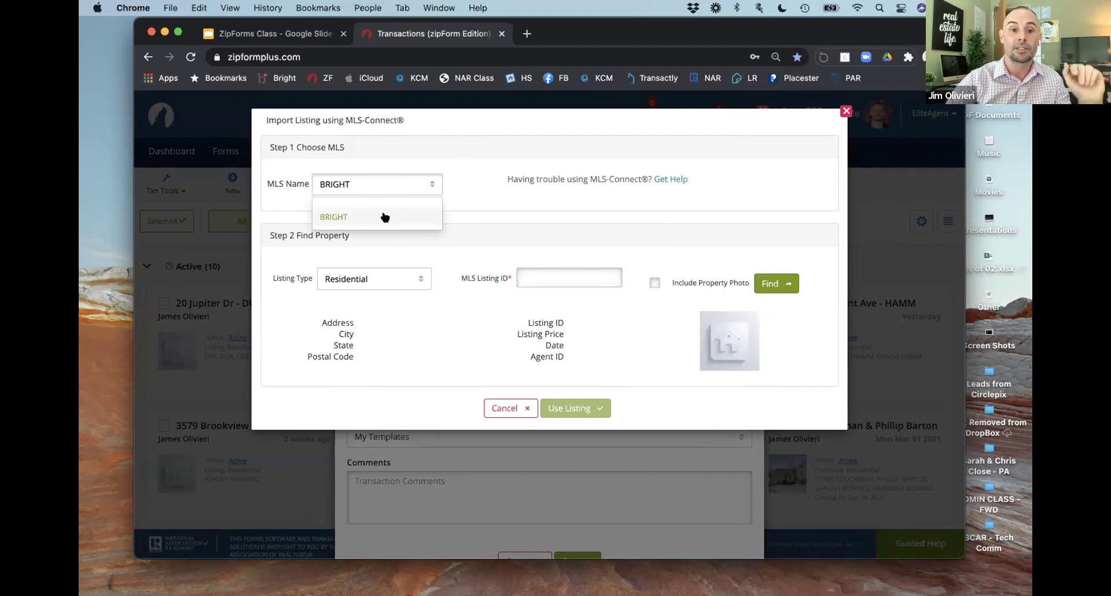
pyautogui.click(421, 185)
pyautogui.click(419, 187)
pyautogui.click(403, 217)
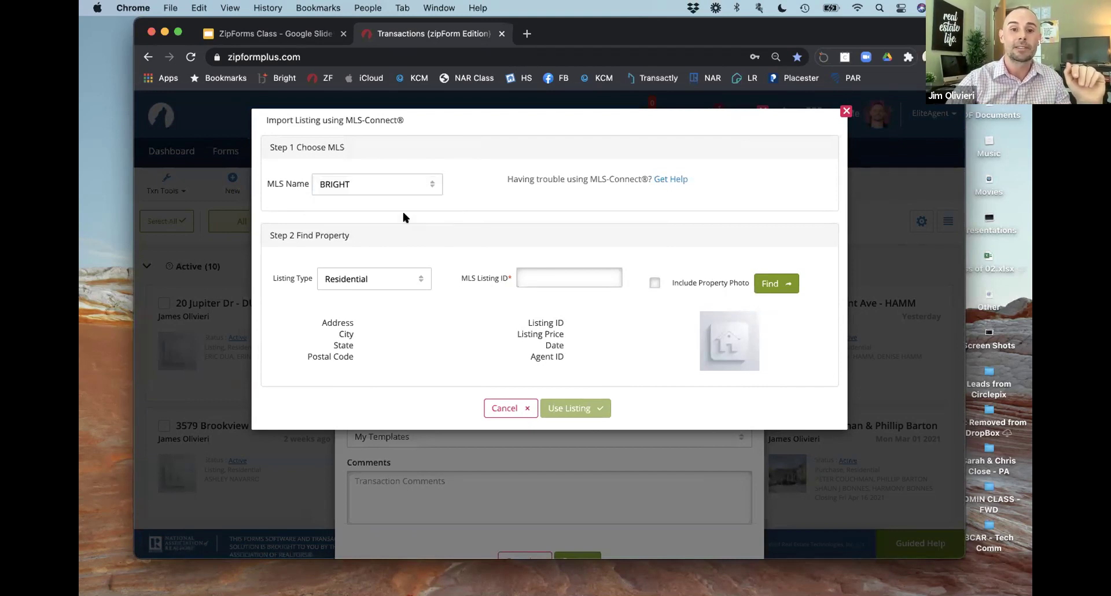
pyautogui.click(411, 278)
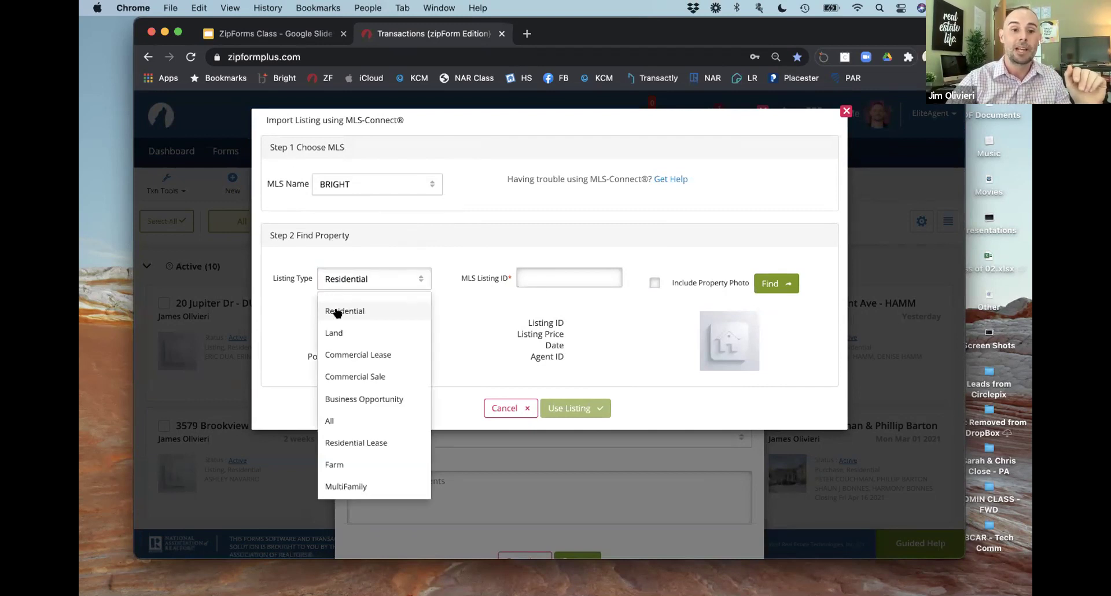
pyautogui.click(359, 314)
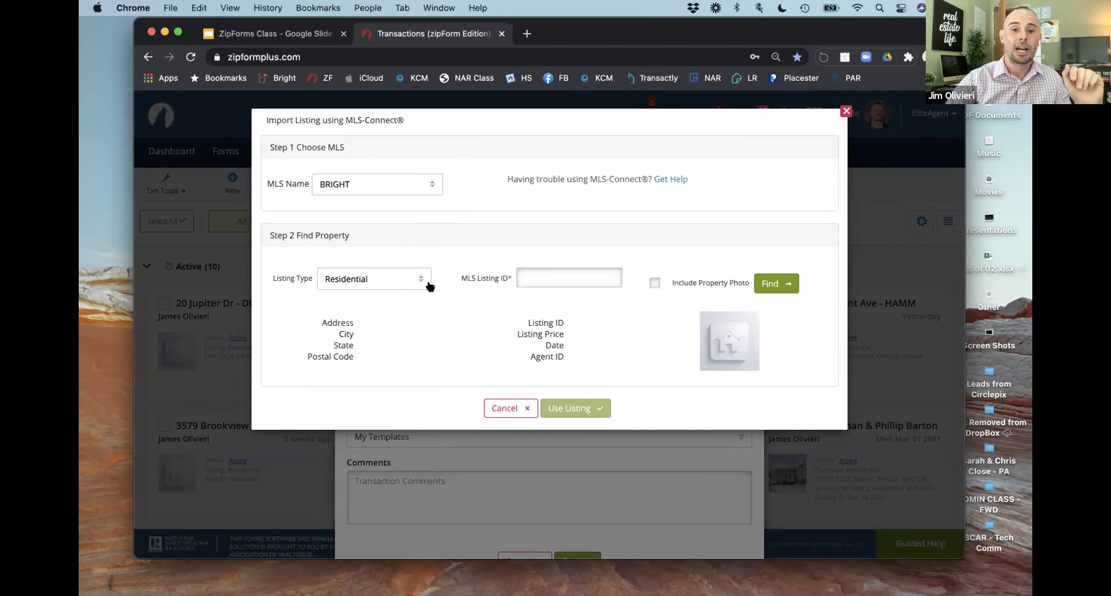
pyautogui.click(540, 274)
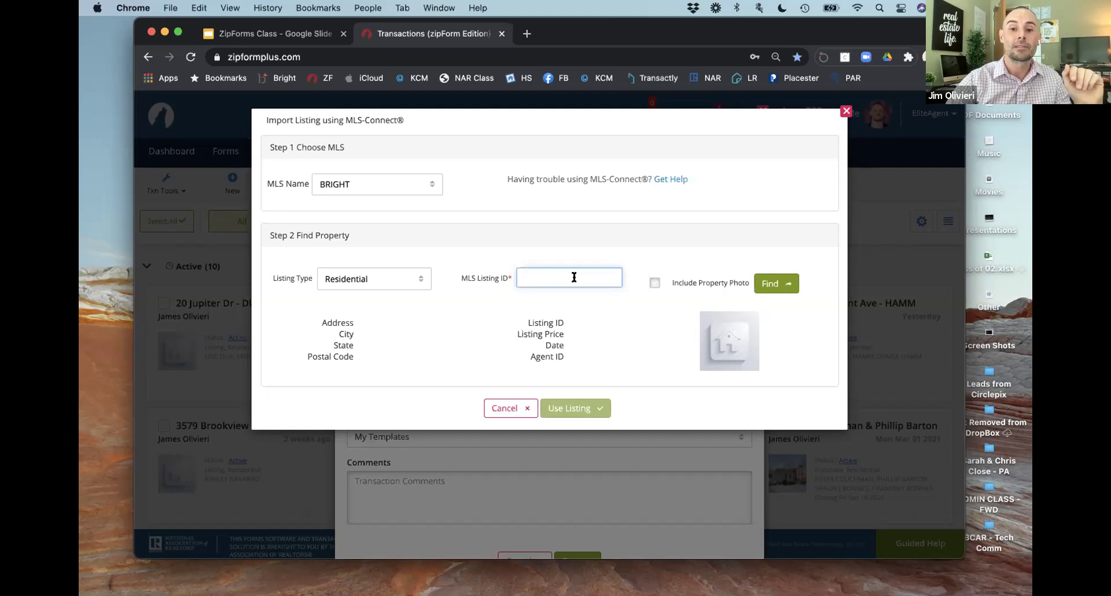
pyautogui.click(653, 282)
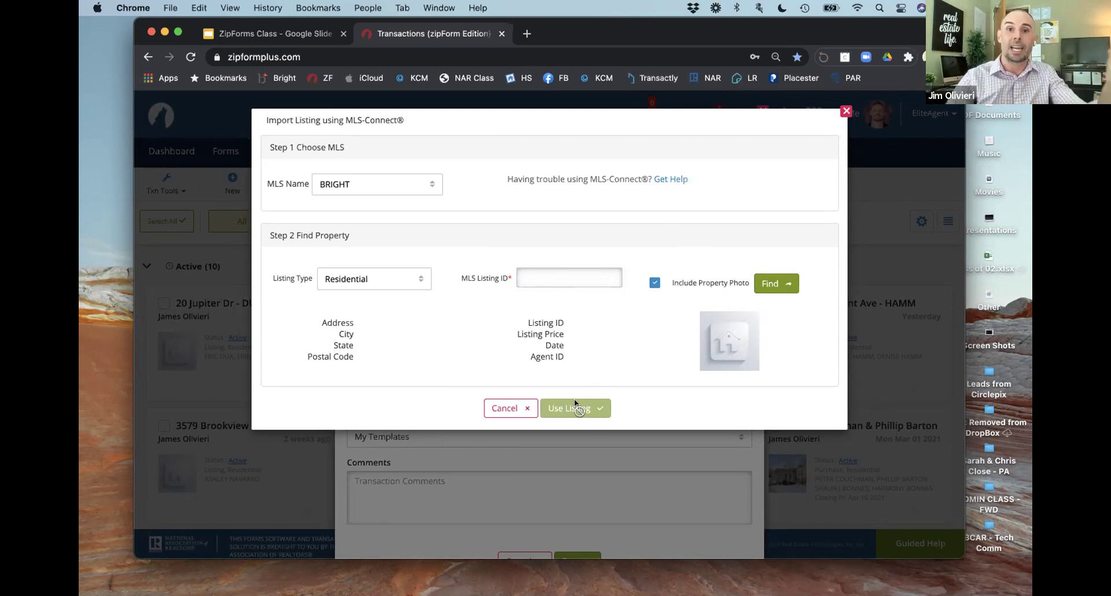
# Step: Cancel the MLS import and the 'test' transaction, then open a blank browser tab
pyautogui.click(506, 409)
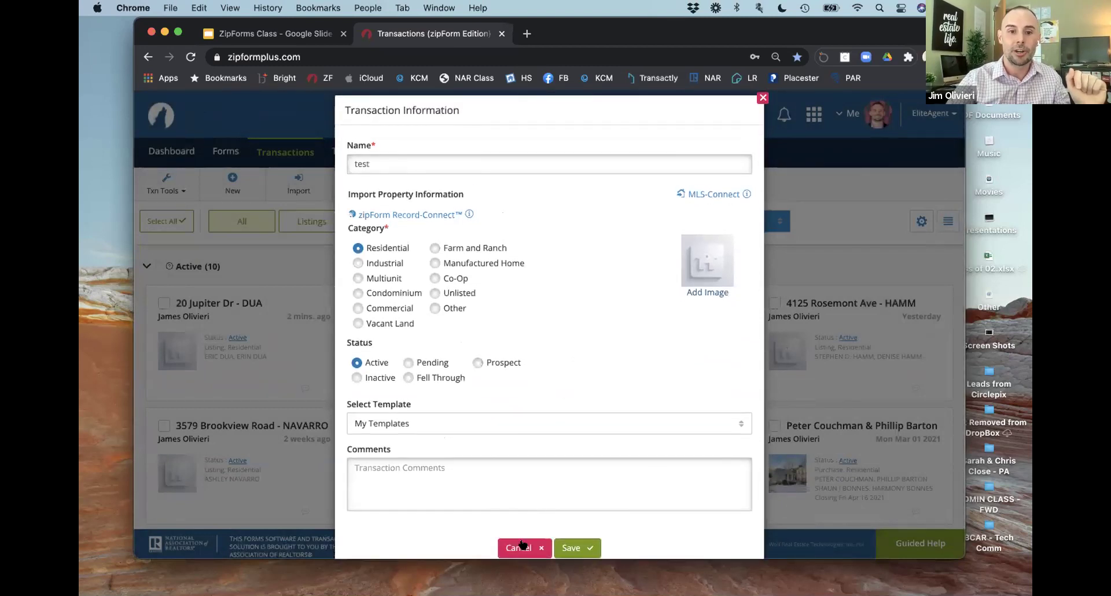
pyautogui.click(522, 543)
pyautogui.moveTo(675, 41); pyautogui.dragTo(650, 93)
pyautogui.press('super+t')
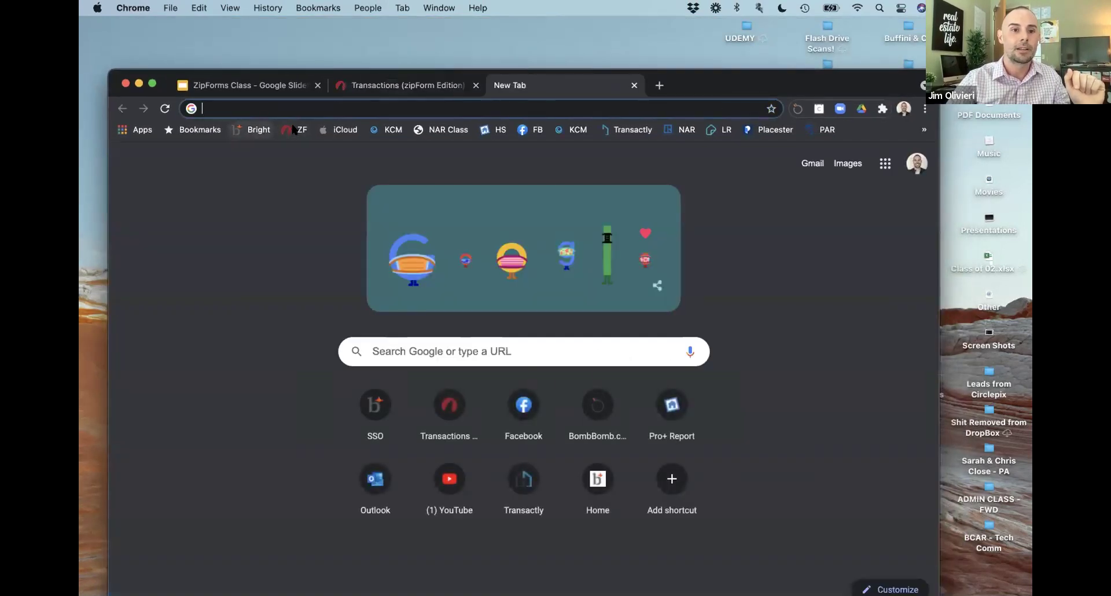
# Step: Log in to Bright MLS and reposition the browser window
pyautogui.click(259, 132)
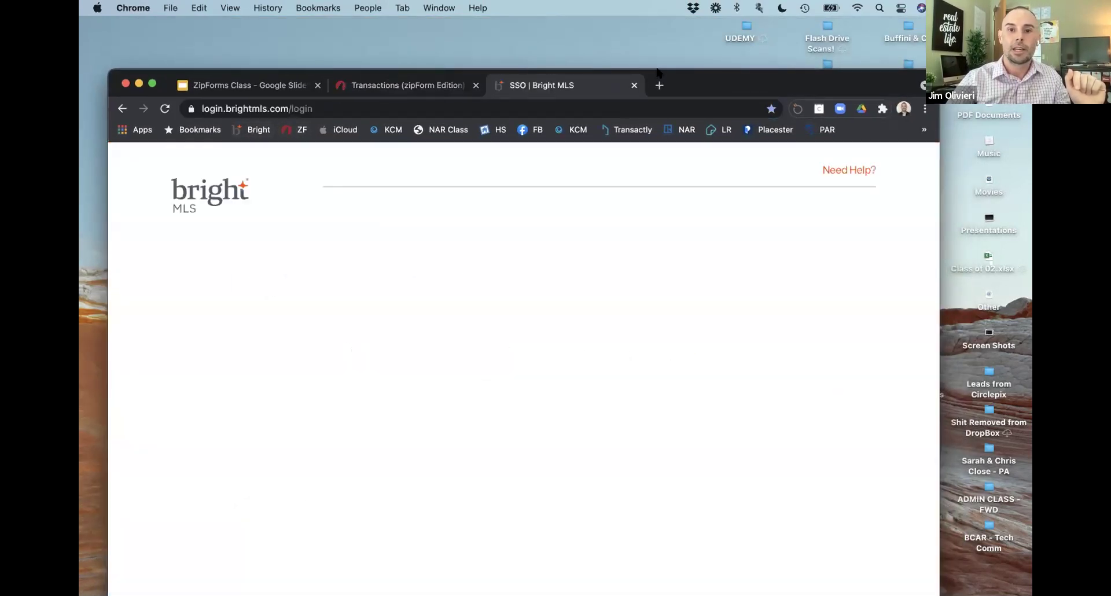
pyautogui.click(285, 502)
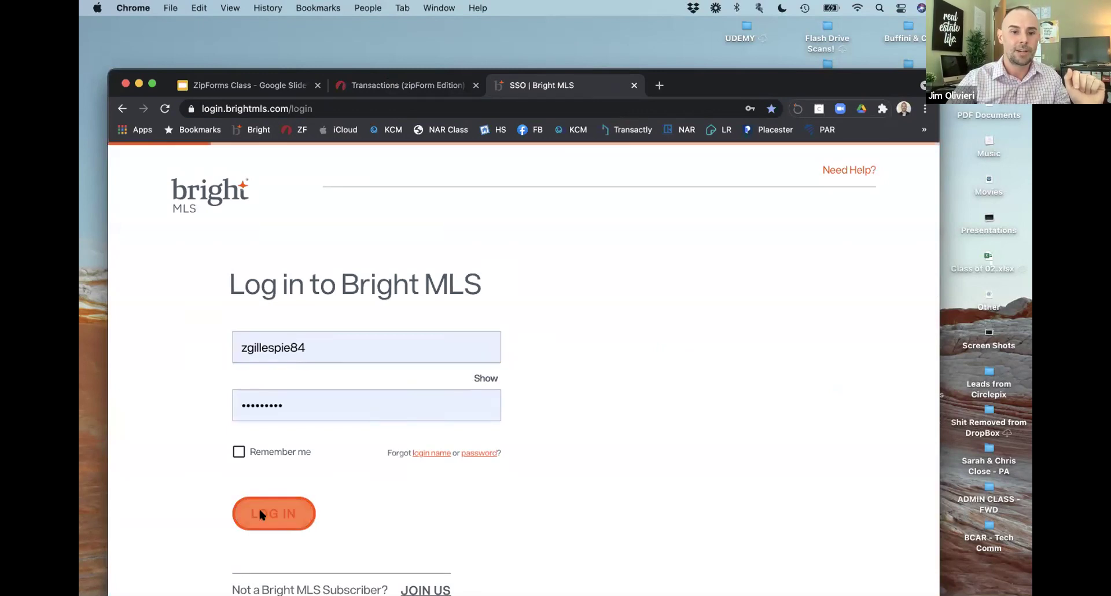
pyautogui.moveTo(710, 74); pyautogui.dragTo(736, 44)
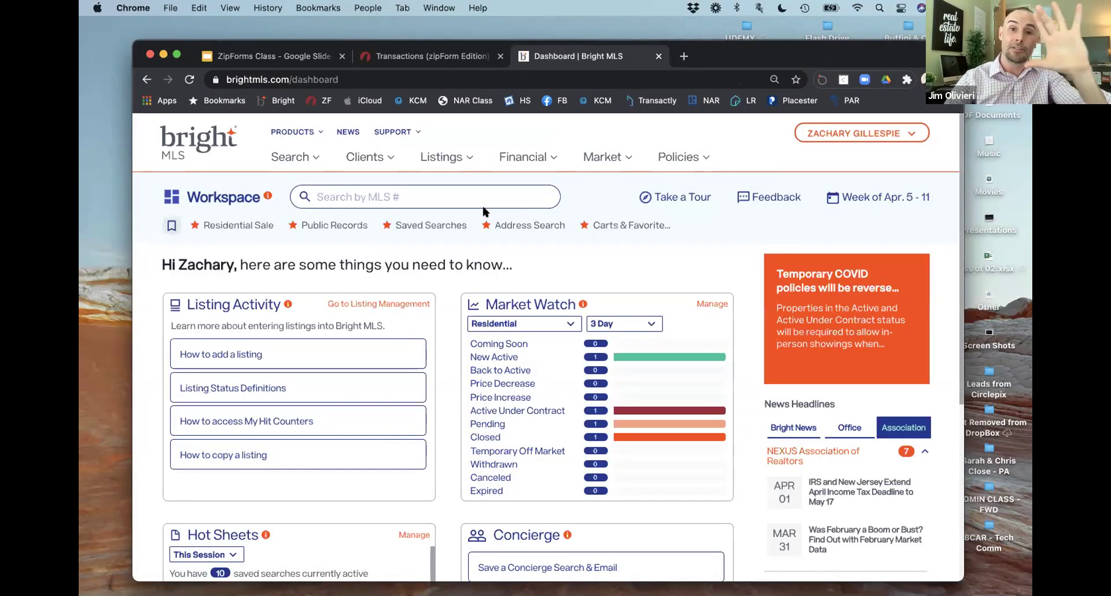
pyautogui.click(304, 159)
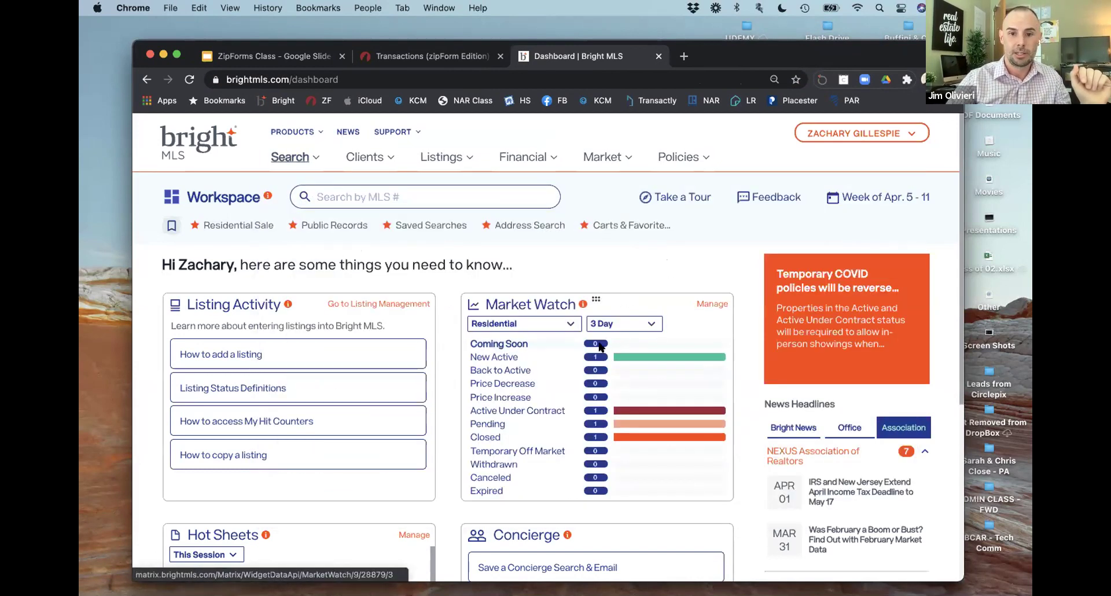
pyautogui.click(590, 354)
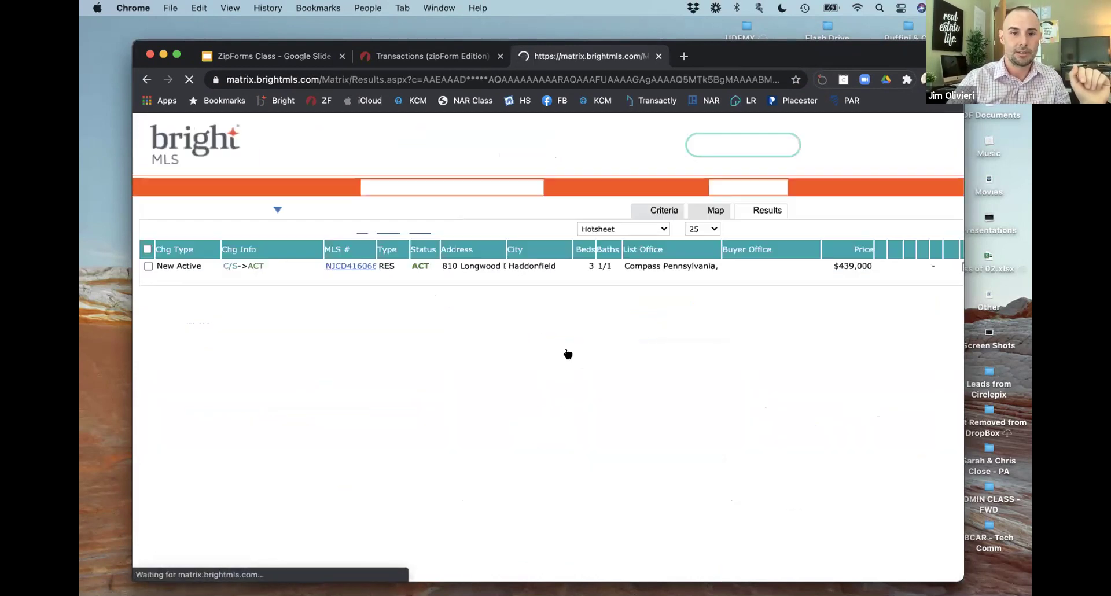
pyautogui.click(356, 267)
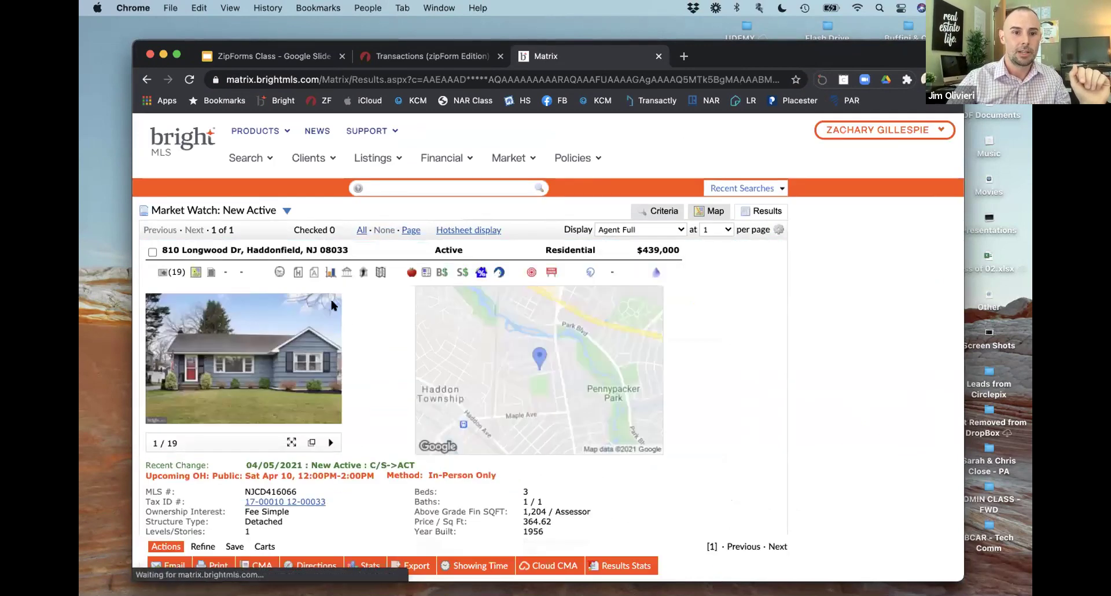
pyautogui.doubleClick(216, 250)
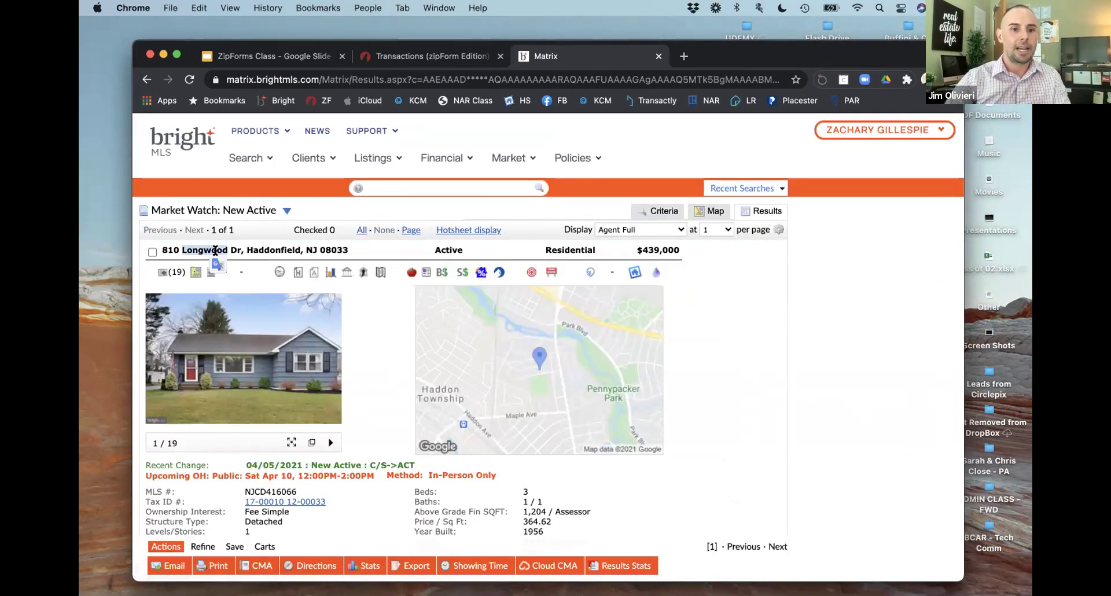
pyautogui.doubleClick(273, 490)
pyautogui.press('super+c')
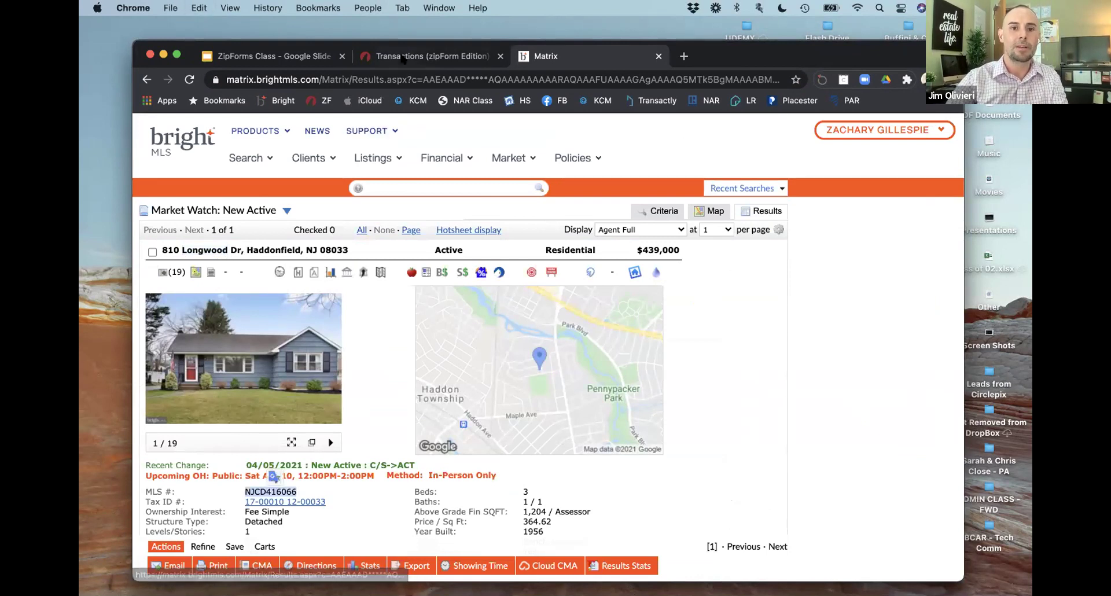
pyautogui.click(425, 55)
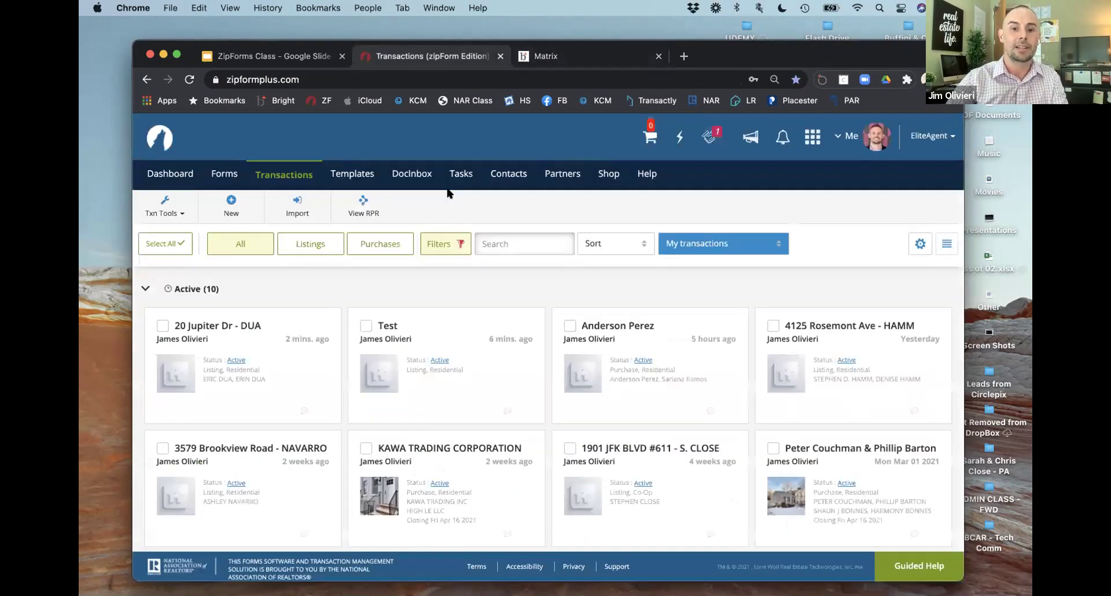
# Step: Open the Test transaction and close its Transaction Information without changes
pyautogui.click(467, 336)
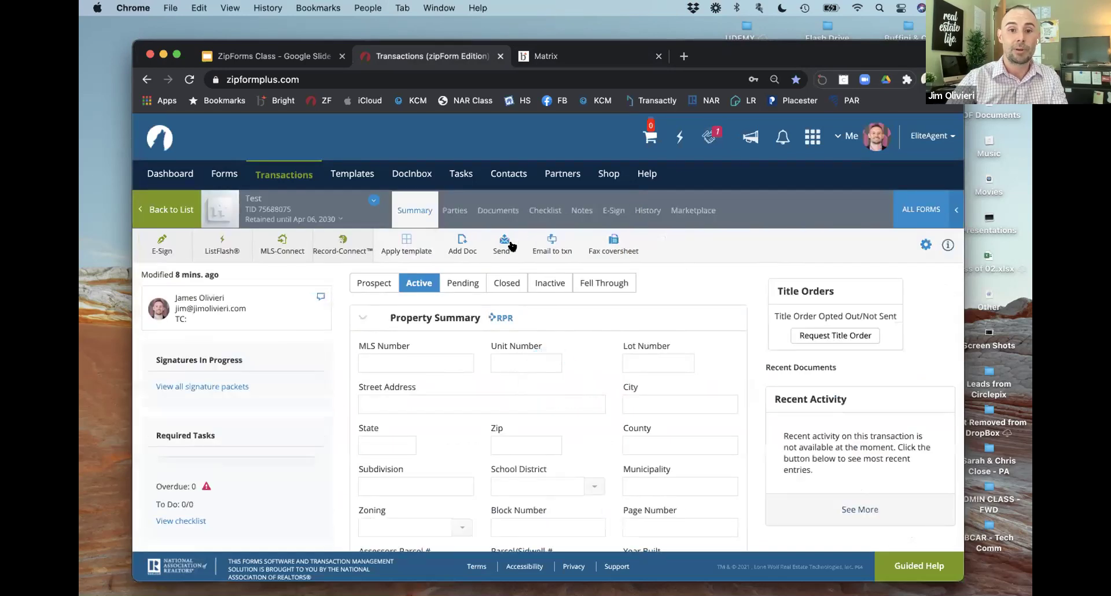
pyautogui.click(370, 192)
pyautogui.click(670, 189)
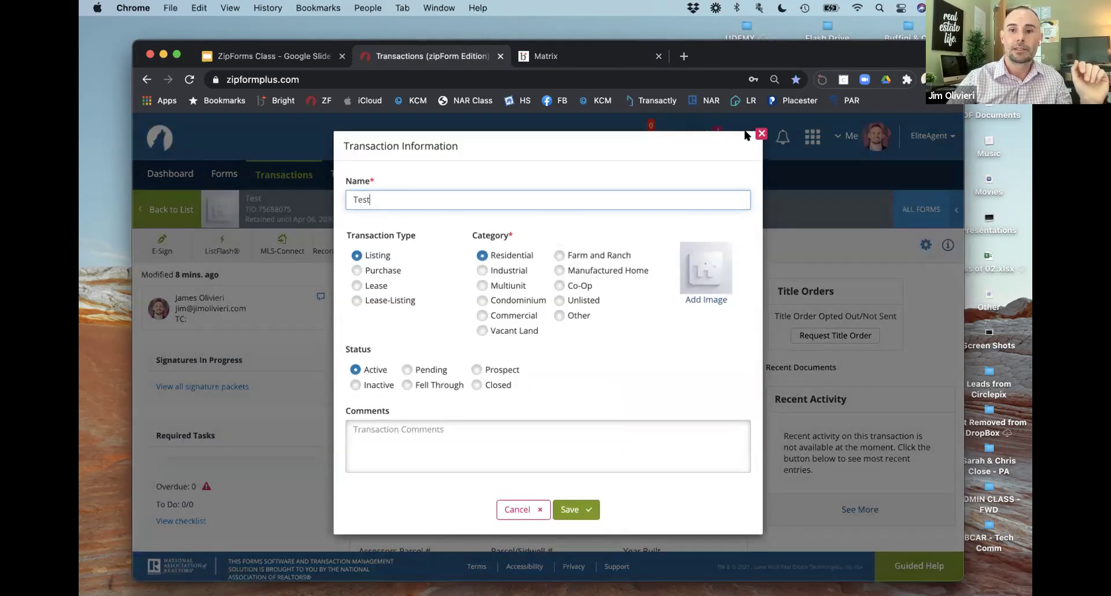
pyautogui.click(761, 134)
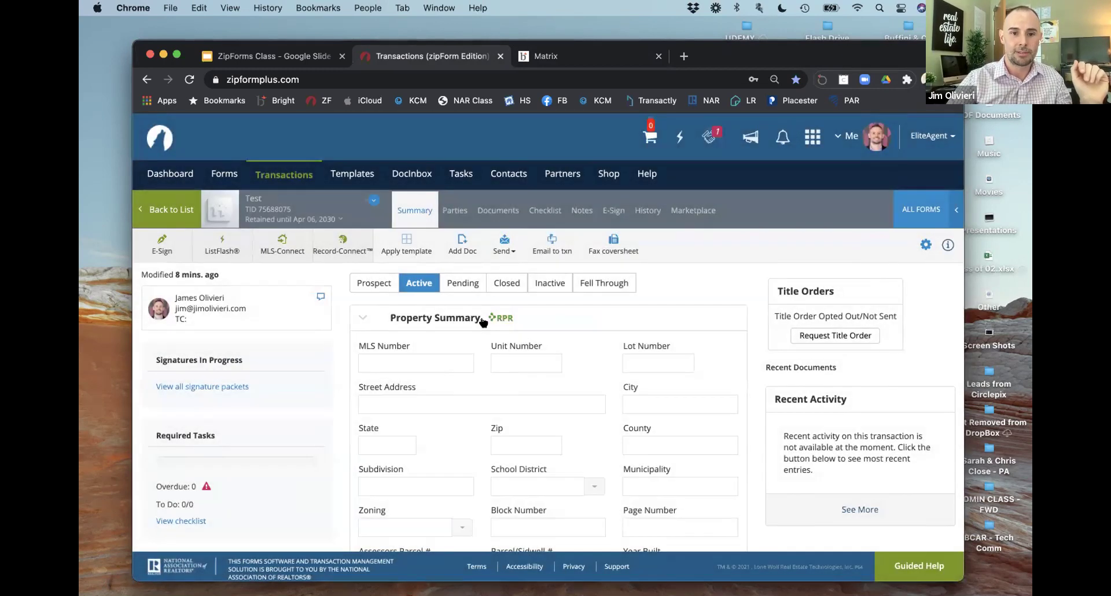
pyautogui.scroll(-1, 497, 306)
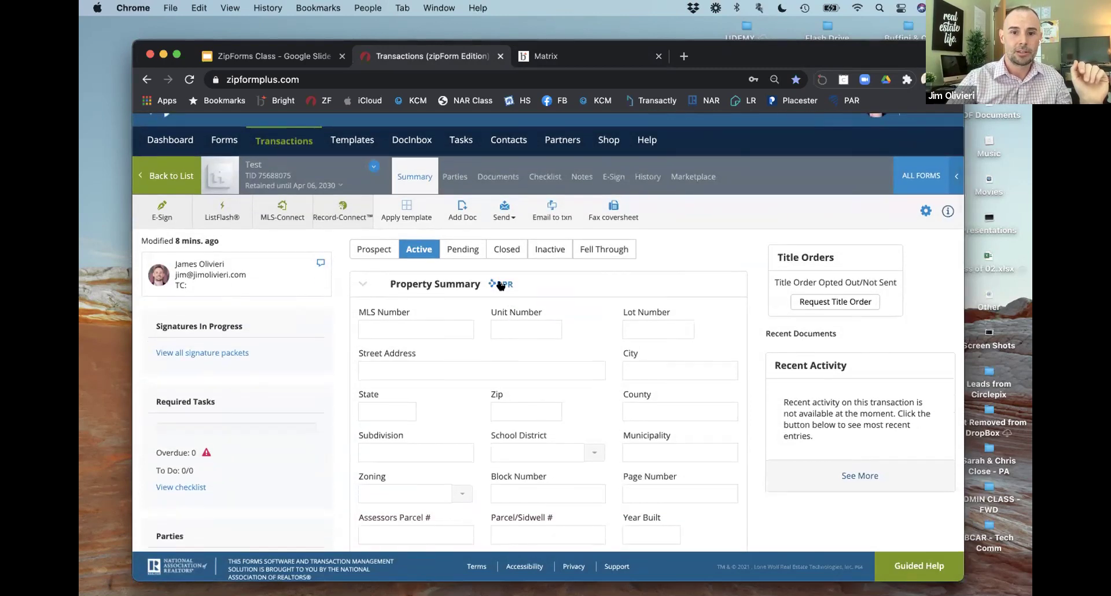
# Step: Paste NJCD416066 into the Test transaction's MLS Number field
pyautogui.click(424, 327)
pyautogui.press('super+v')
pyautogui.click(501, 284)
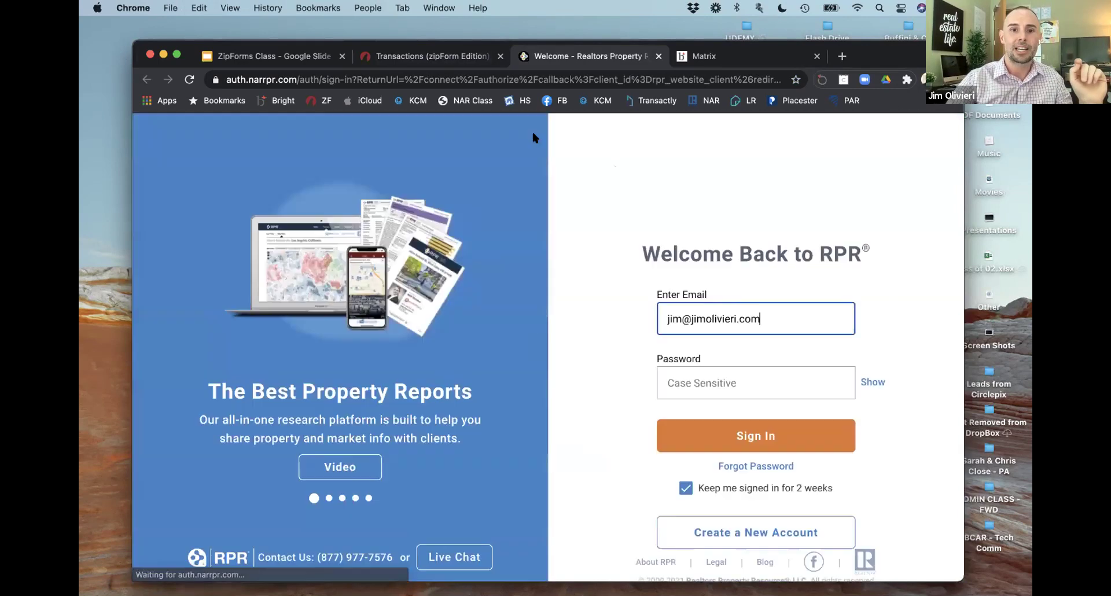
pyautogui.hotkey('ctrl', 'Tab')
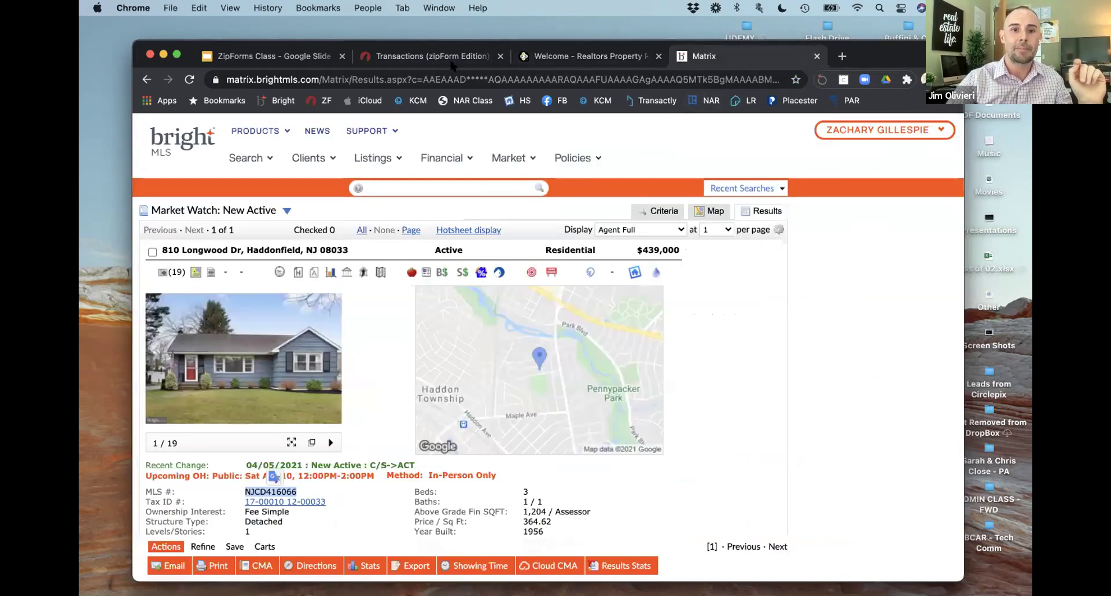
pyautogui.click(440, 56)
# Step: Try a public records lookup, then start an MLS-Connect import for the listing
pyautogui.scroll(-3, 450, 248)
pyautogui.scroll(-10, 450, 248)
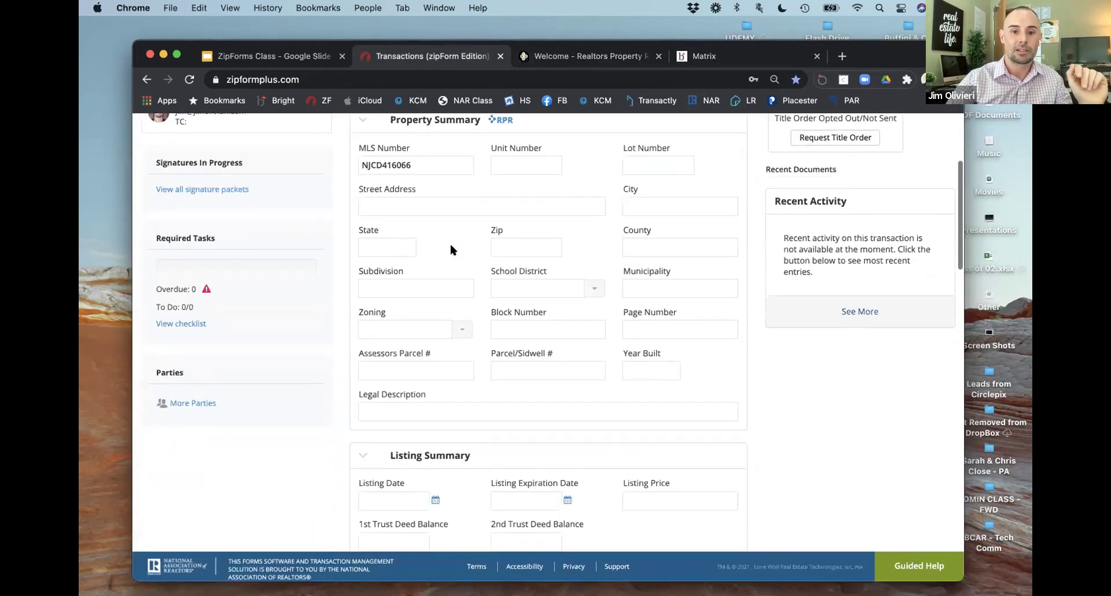
pyautogui.scroll(13, 454, 301)
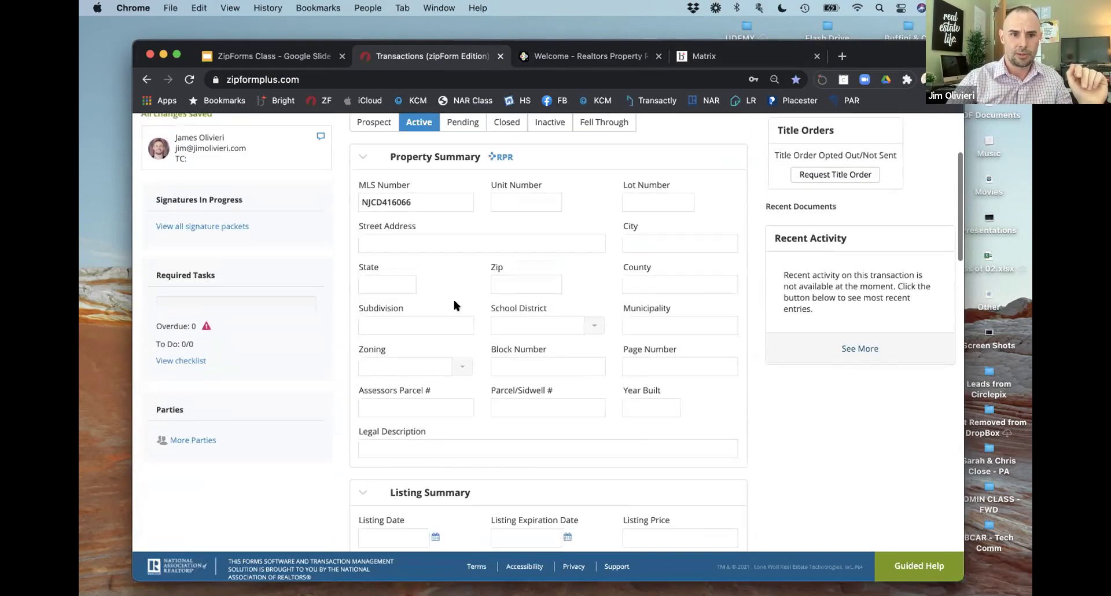
pyautogui.scroll(1, 455, 301)
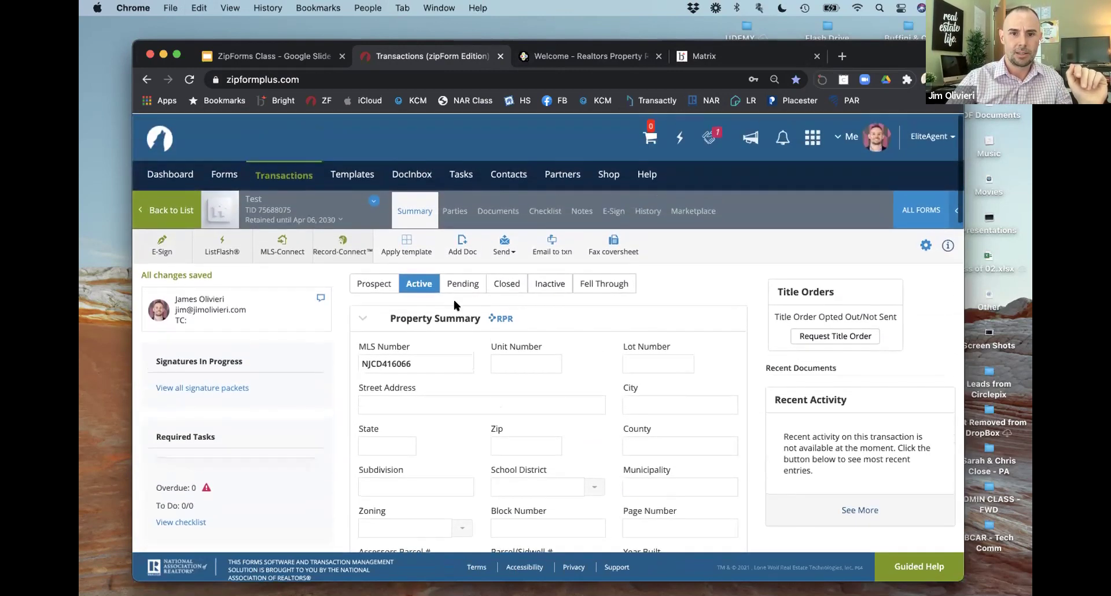
pyautogui.click(342, 250)
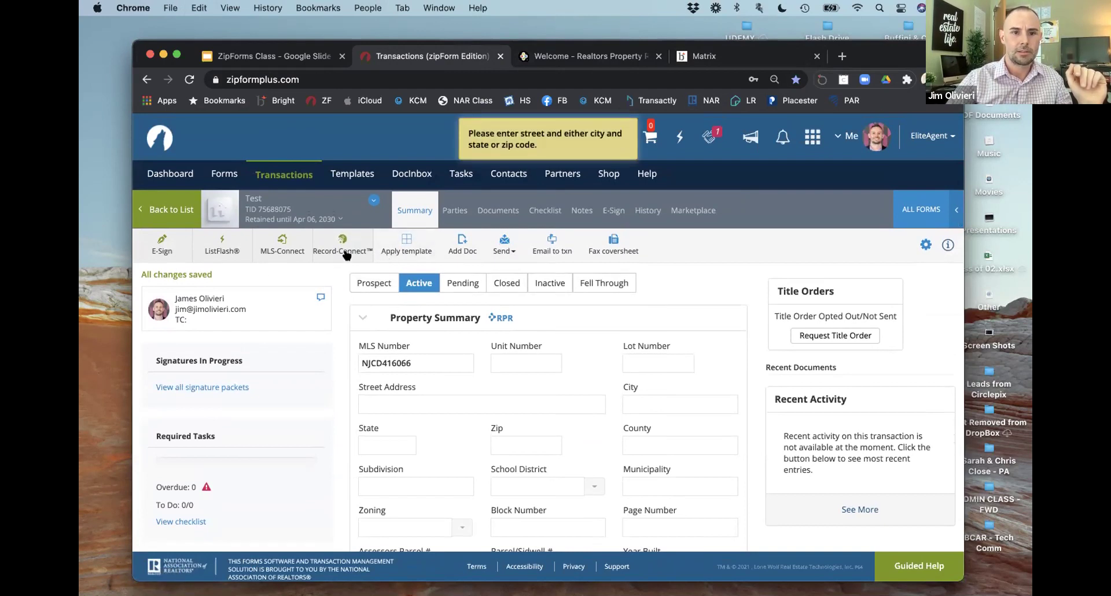
pyautogui.click(279, 249)
# Step: Import MLS listing NJCD416066 with its property photo, replacing the transaction's existing data
pyautogui.click(539, 296)
pyautogui.press('super+v')
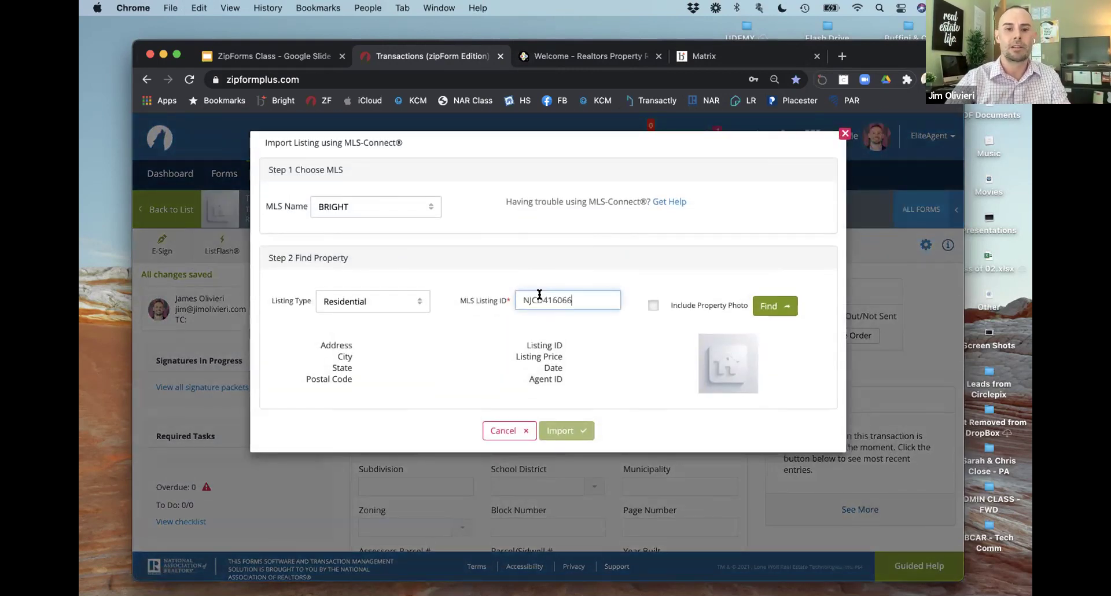
pyautogui.click(654, 304)
pyautogui.click(775, 307)
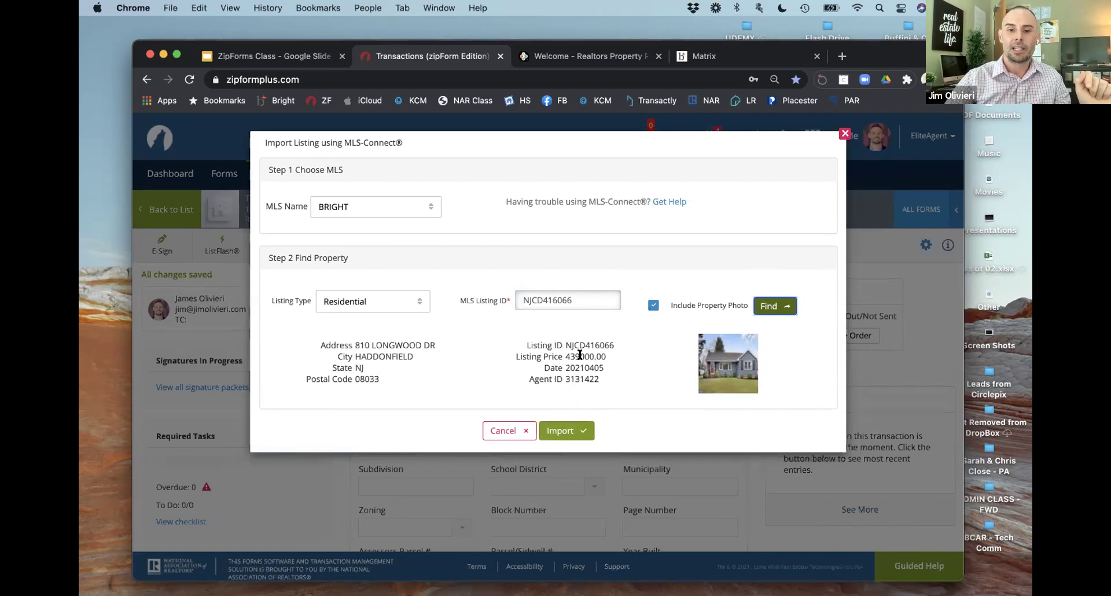
pyautogui.click(581, 430)
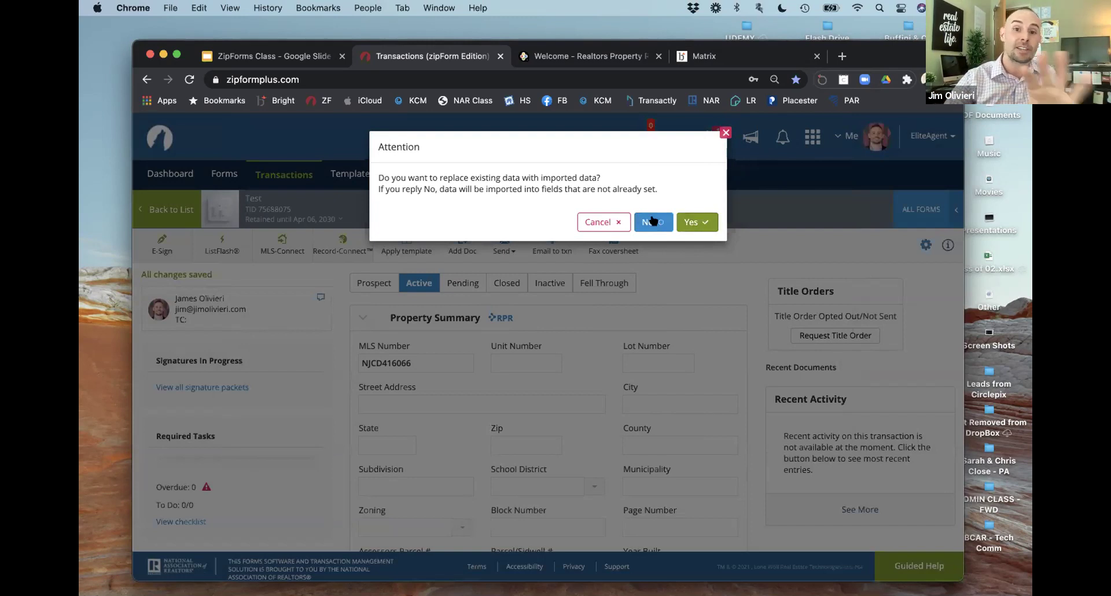
pyautogui.click(696, 221)
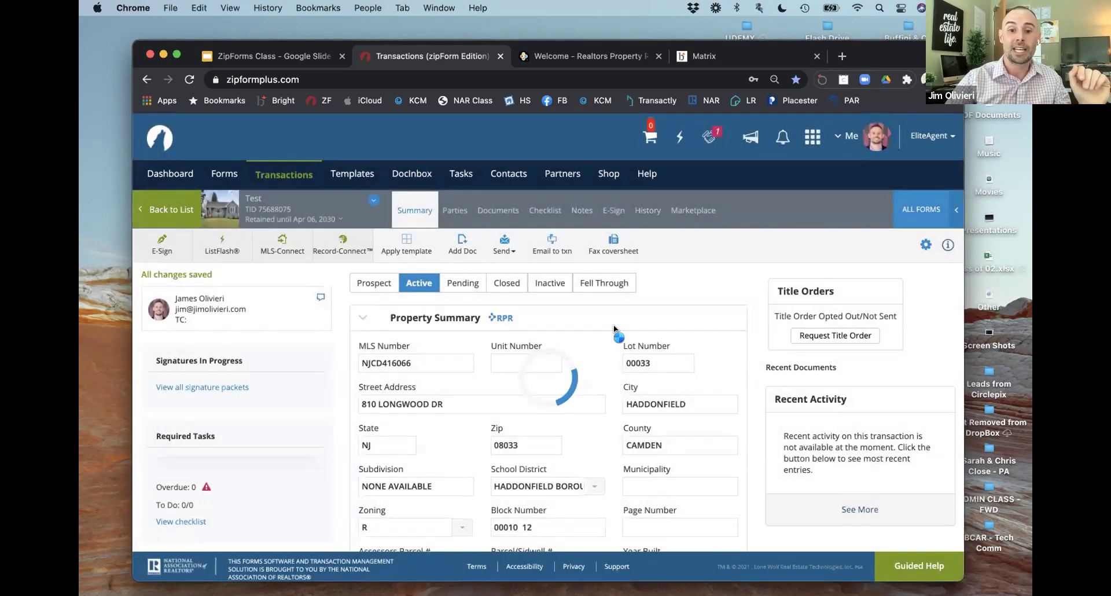
pyautogui.scroll(-2, 614, 324)
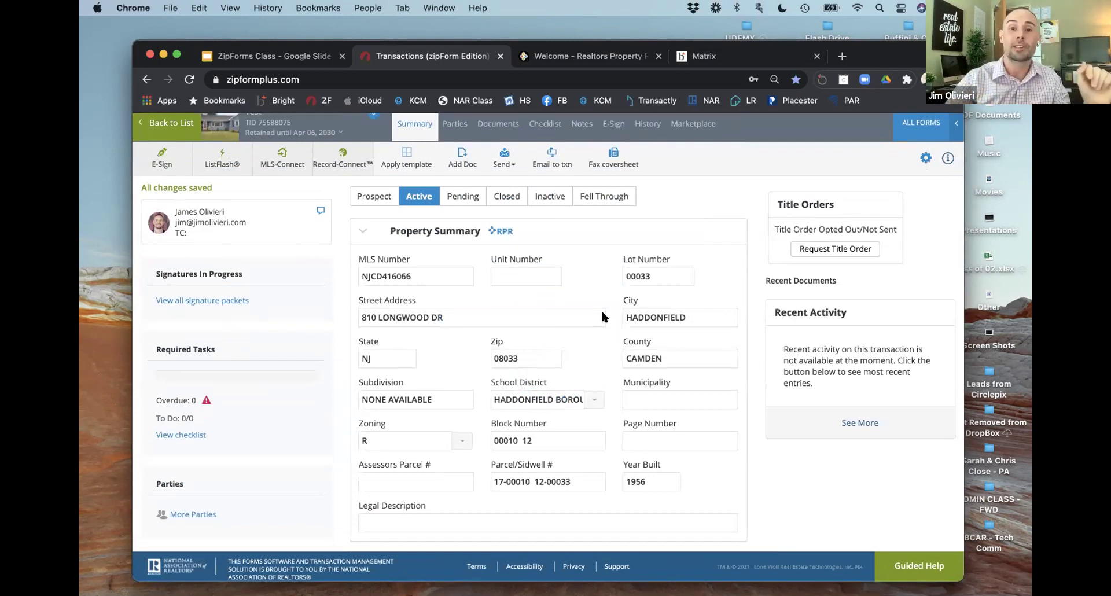
pyautogui.scroll(2, 600, 308)
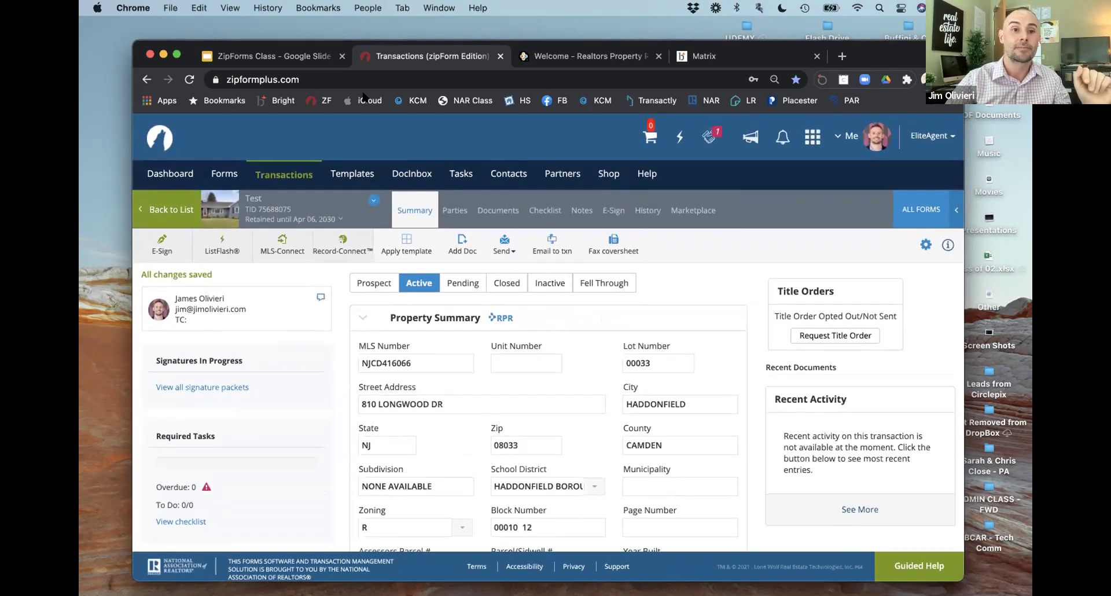
pyautogui.click(298, 60)
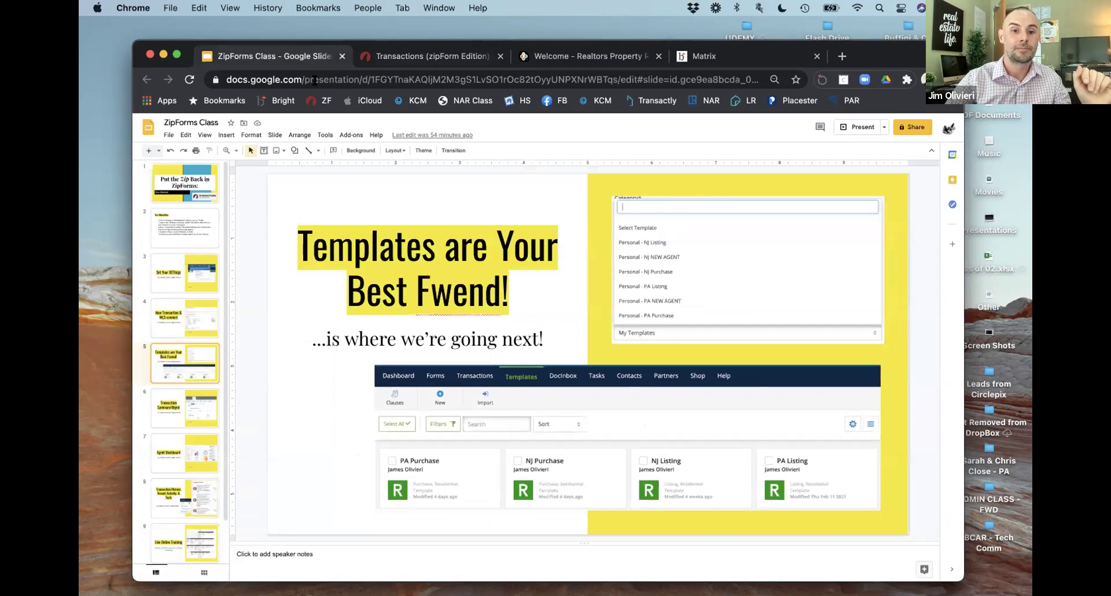
# Step: Show slide 4 'New Transaction & MLS-connect', then slide 6 'Transaction Summary/Mgmt'
pyautogui.click(192, 307)
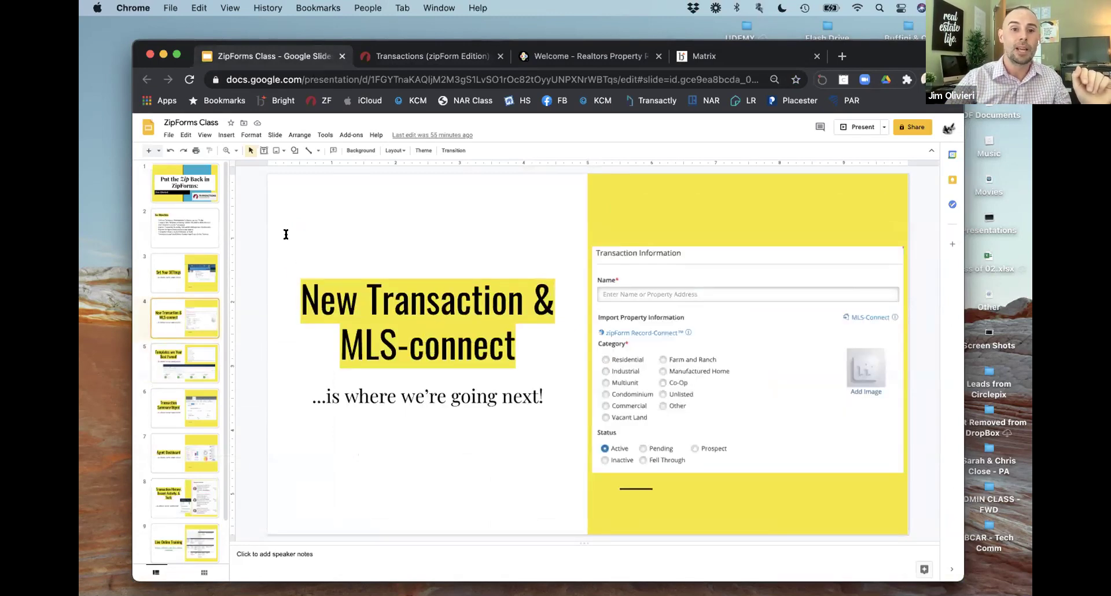
pyautogui.click(408, 55)
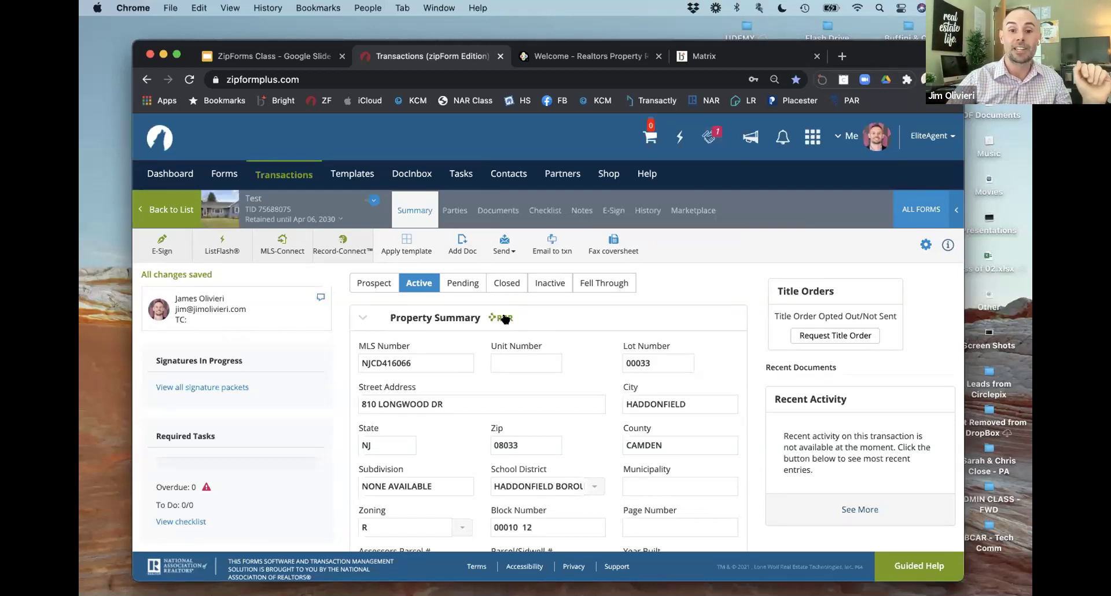
pyautogui.click(298, 58)
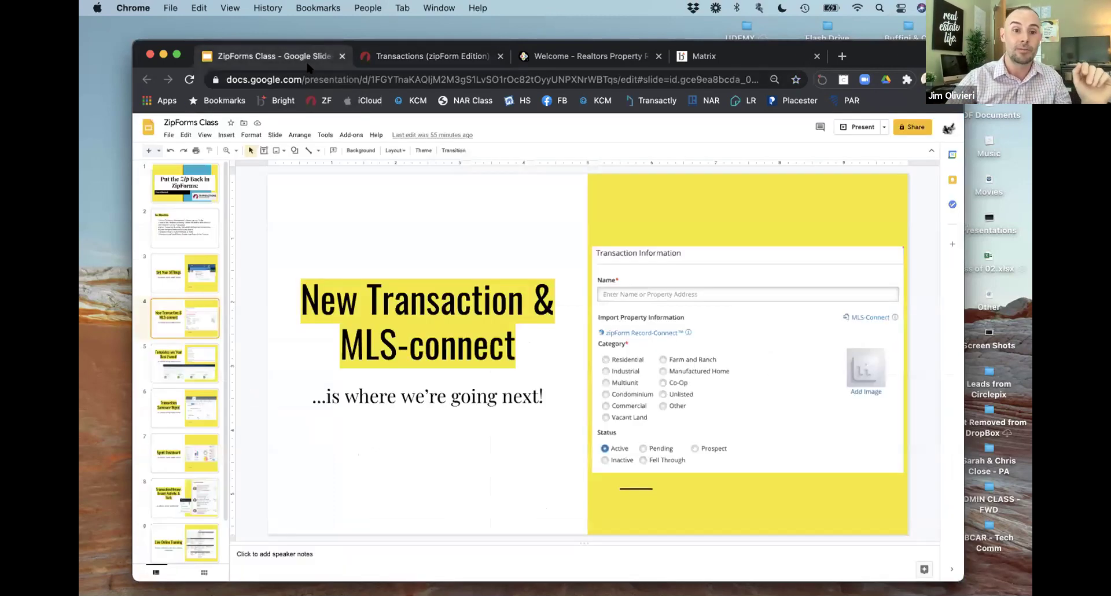
pyautogui.click(184, 401)
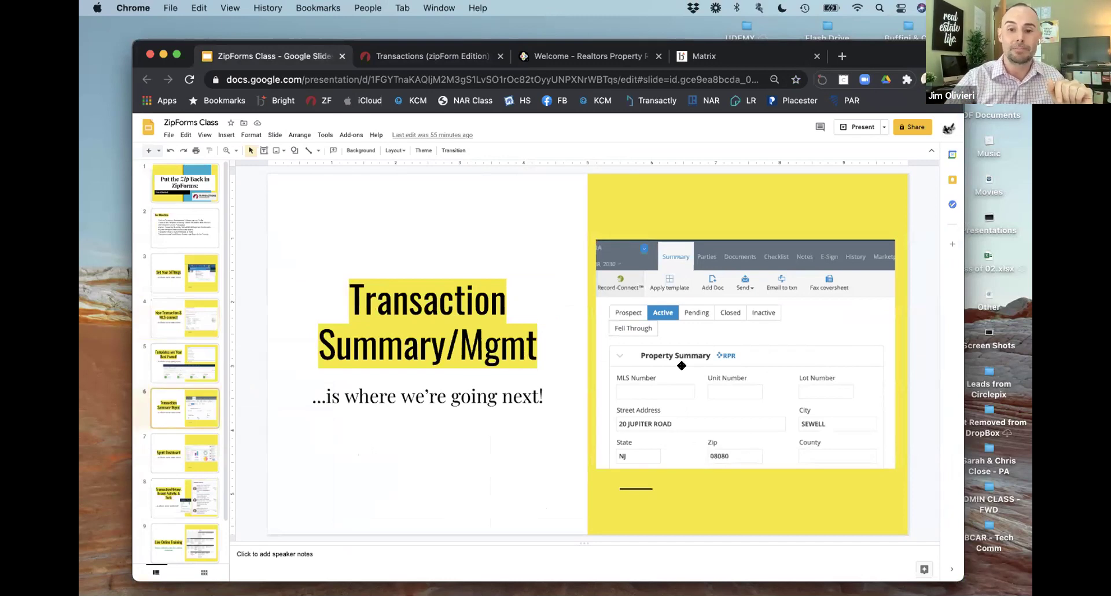
pyautogui.click(425, 56)
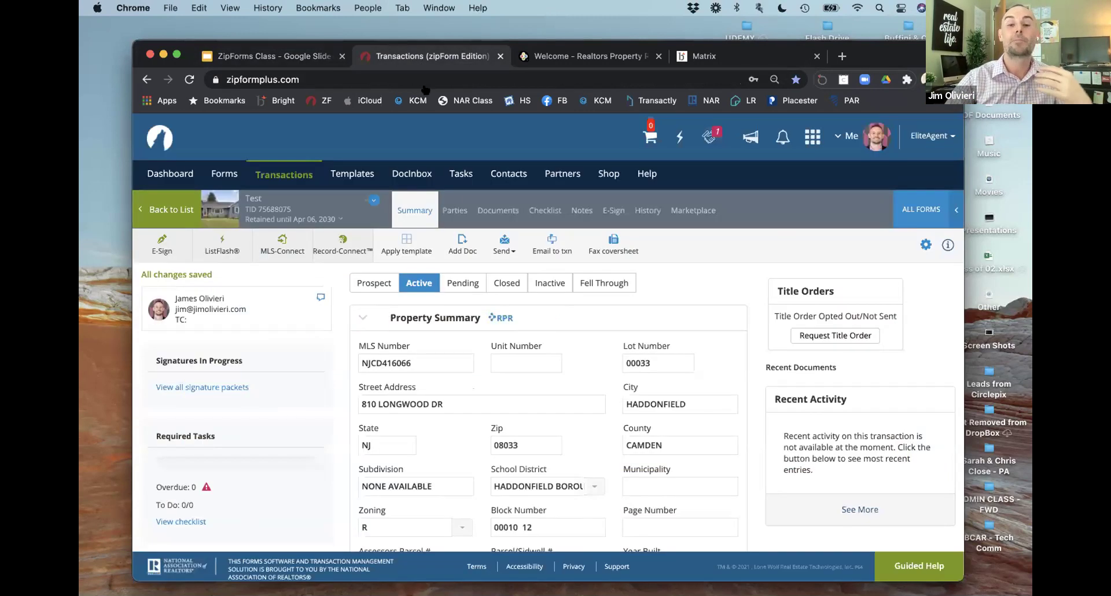
# Step: Enter W/D under Includes and Mls under Excludes
pyautogui.scroll(-2, 466, 289)
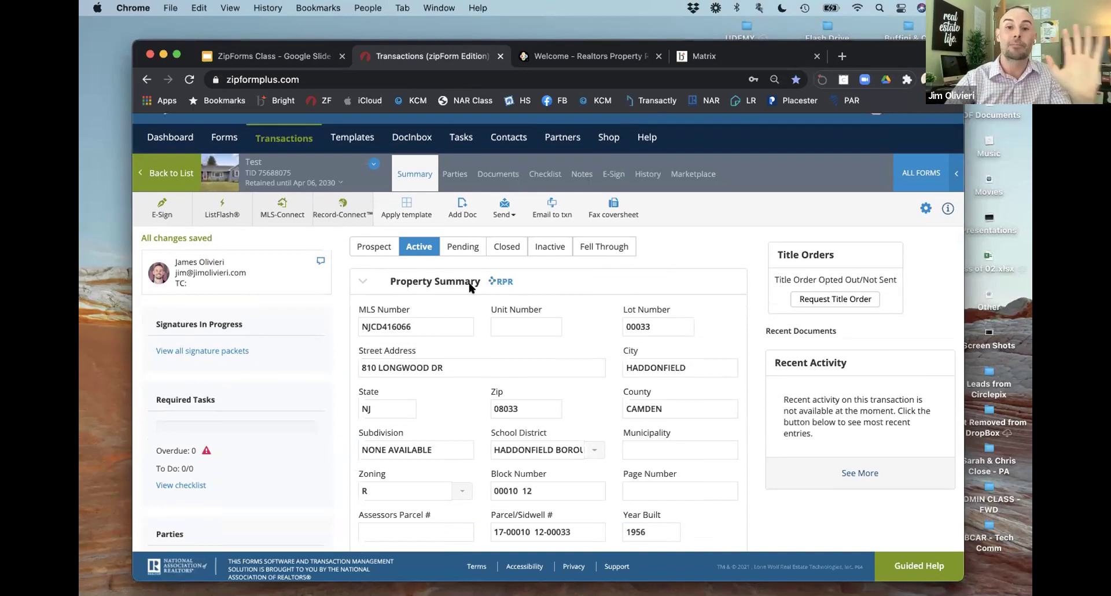
pyautogui.scroll(-3, 468, 281)
pyautogui.scroll(-10, 470, 284)
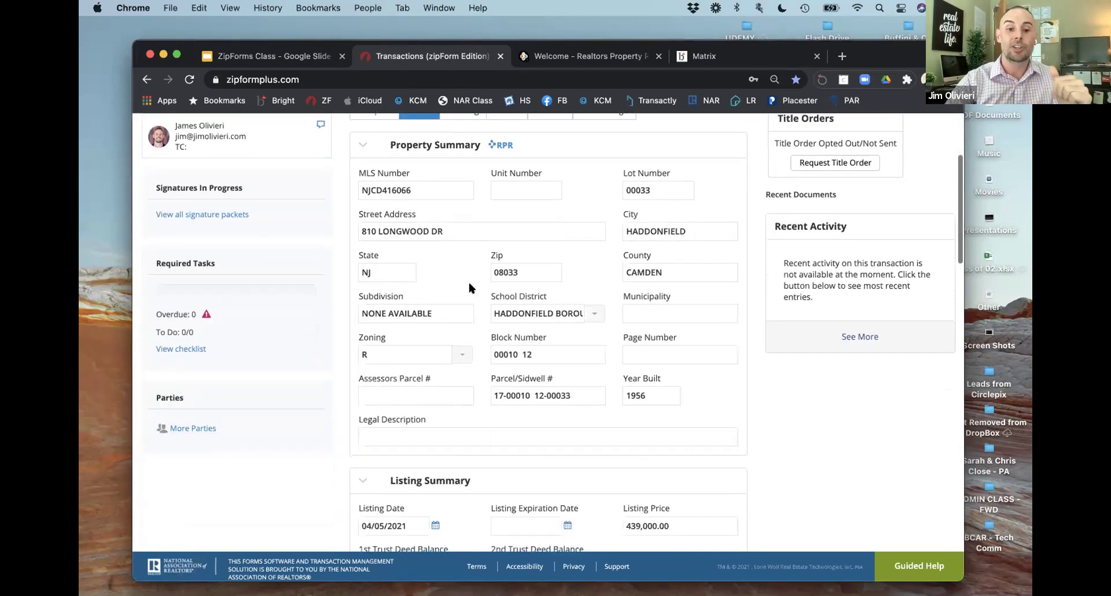
pyautogui.scroll(-5, 461, 380)
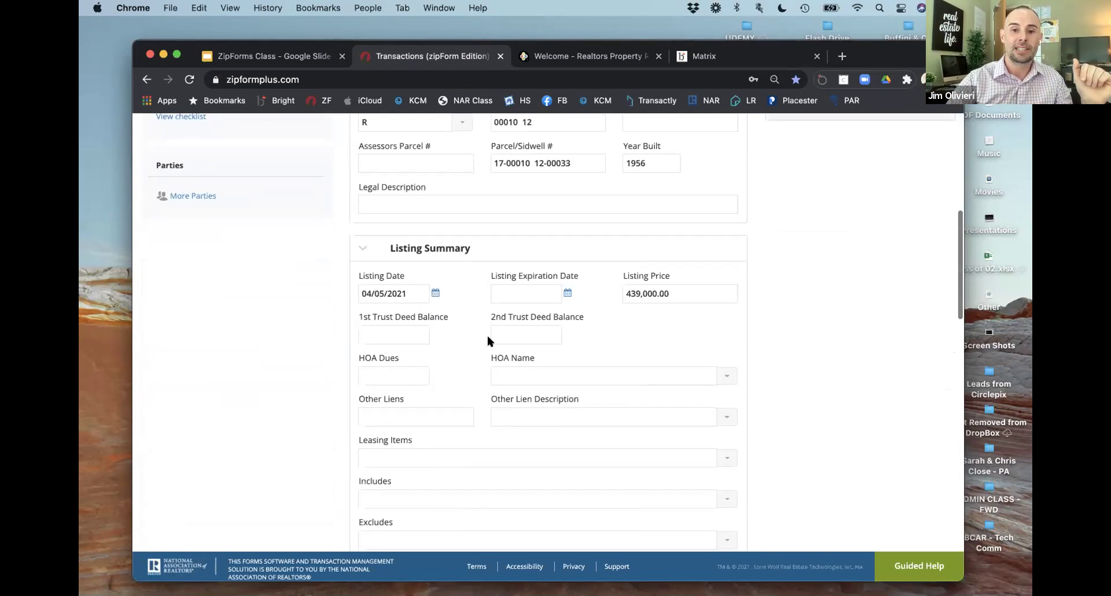
pyautogui.scroll(-2, 430, 396)
pyautogui.click(400, 456)
pyautogui.write('W/D')
pyautogui.click(385, 495)
pyautogui.write('MIs')
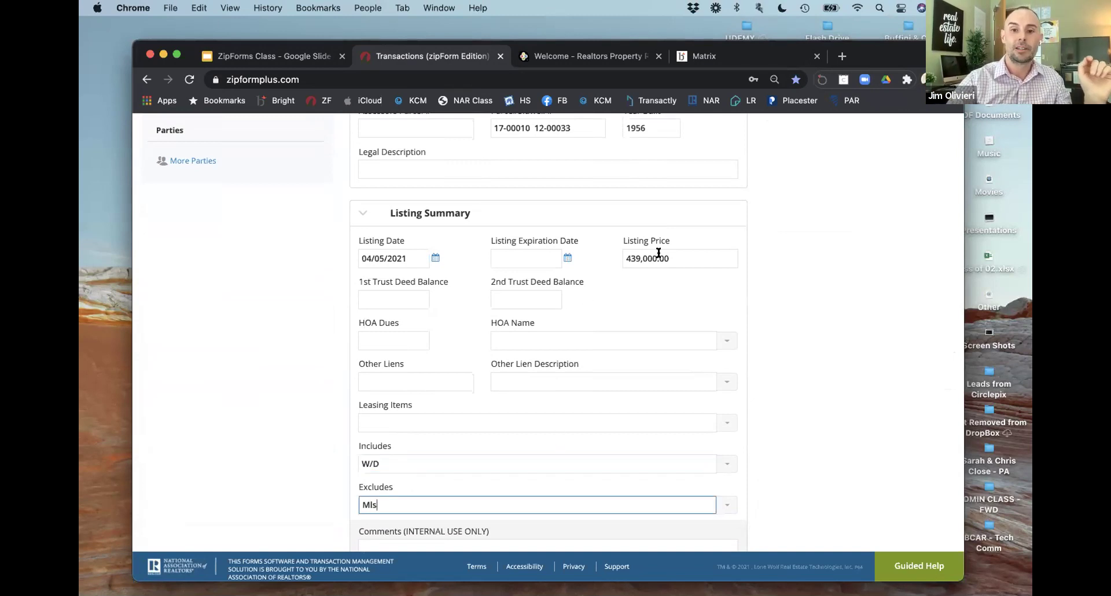
# Step: Leave the listing price unchanged and place the cursor in the Purchase Price field
pyautogui.click(658, 253)
pyautogui.click(628, 286)
pyautogui.scroll(-10, 628, 286)
pyautogui.scroll(-4, 437, 354)
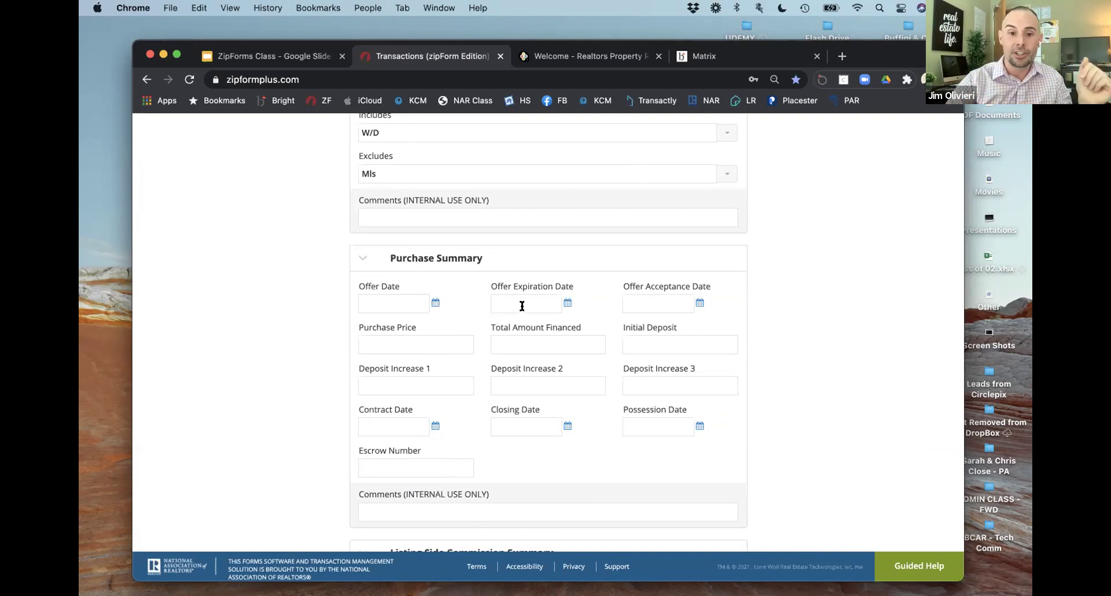
pyautogui.scroll(-3, 533, 329)
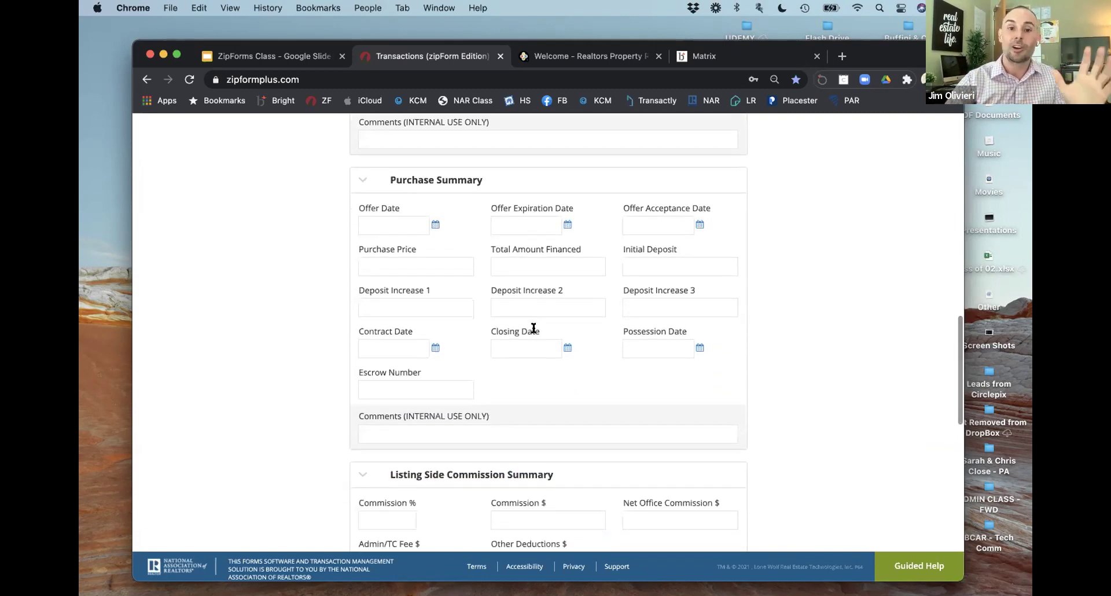
pyautogui.scroll(1, 533, 331)
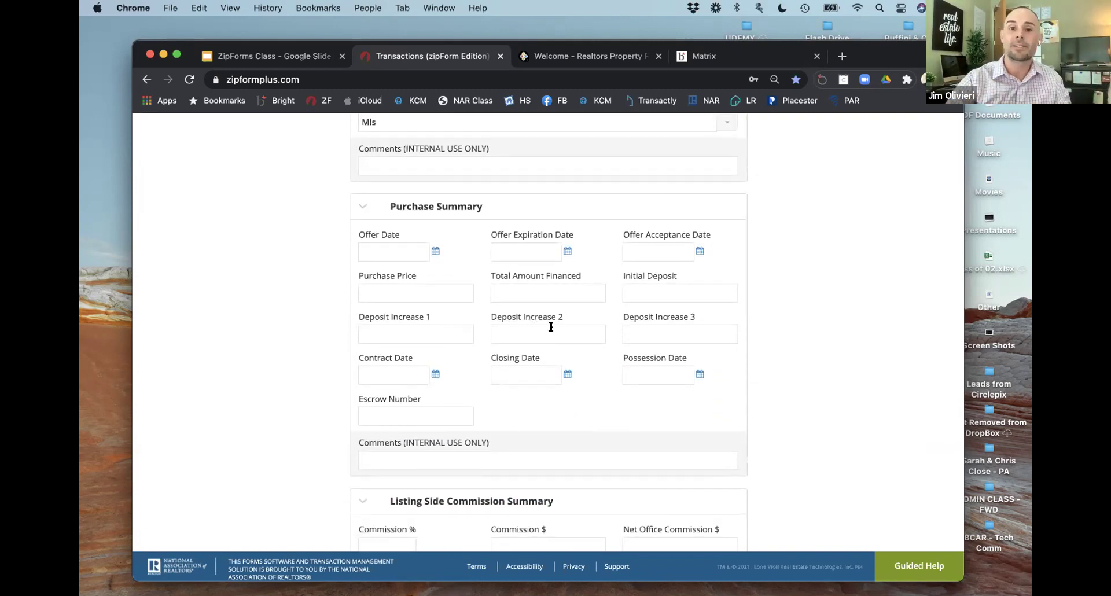
pyautogui.scroll(-2, 551, 327)
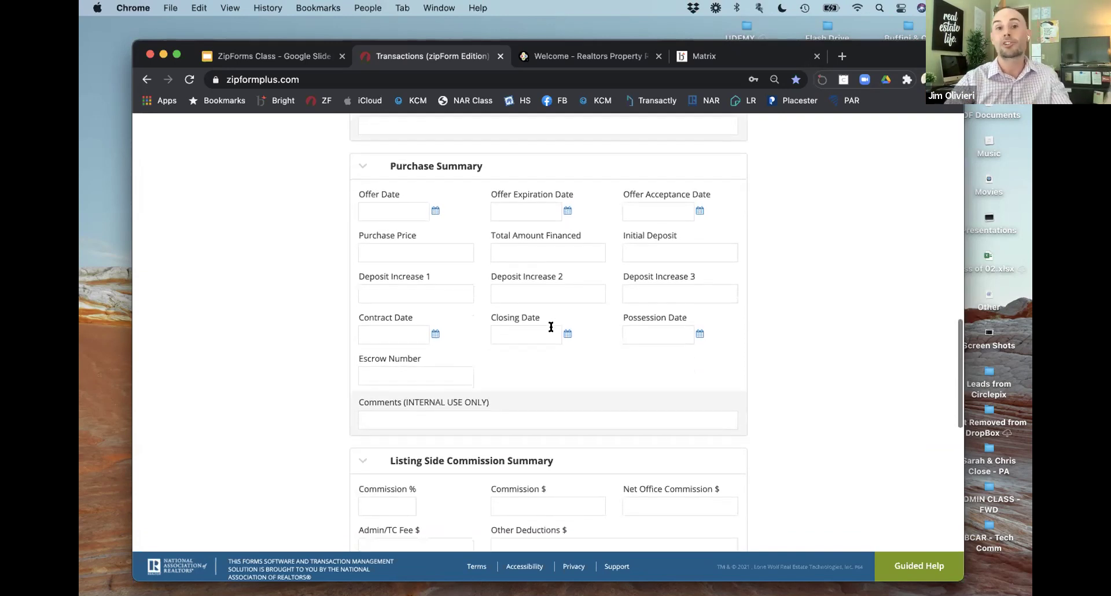
pyautogui.scroll(-2, 550, 324)
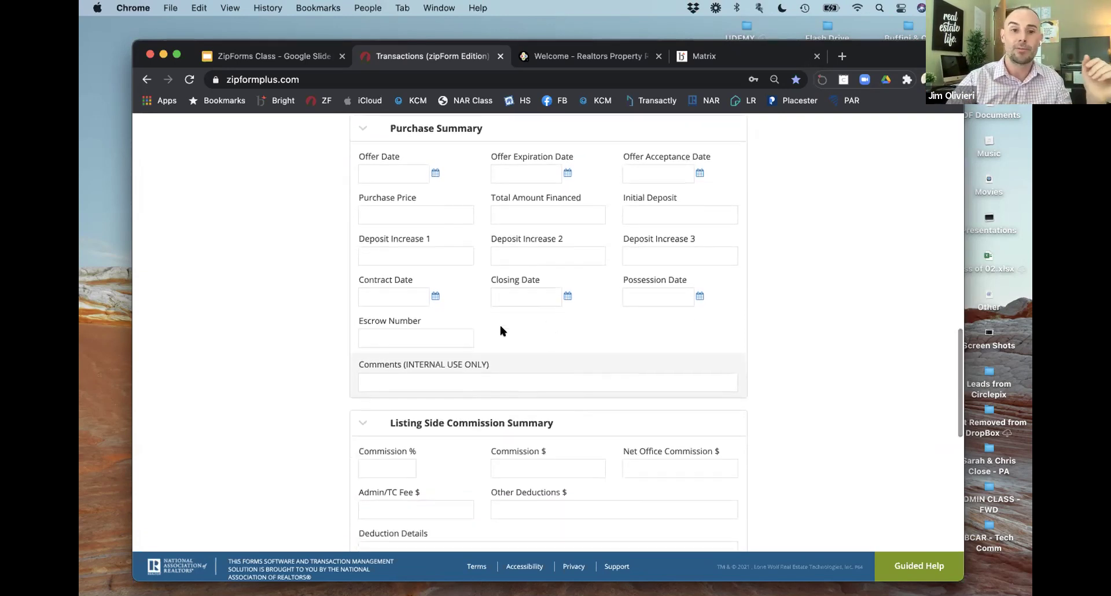
pyautogui.scroll(1, 500, 331)
pyautogui.click(393, 240)
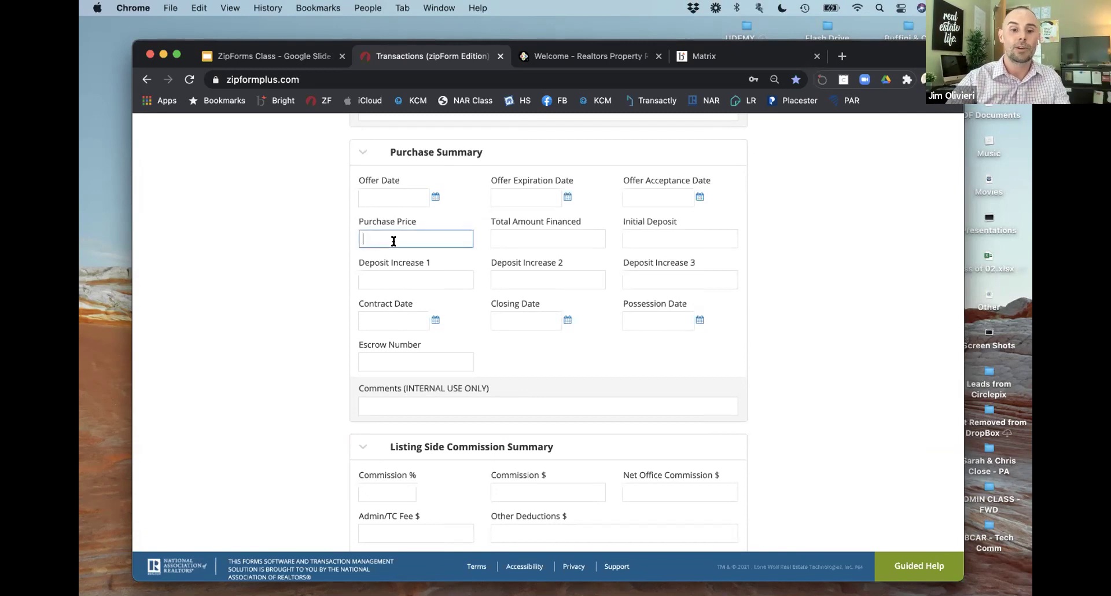
pyautogui.scroll(10, 393, 240)
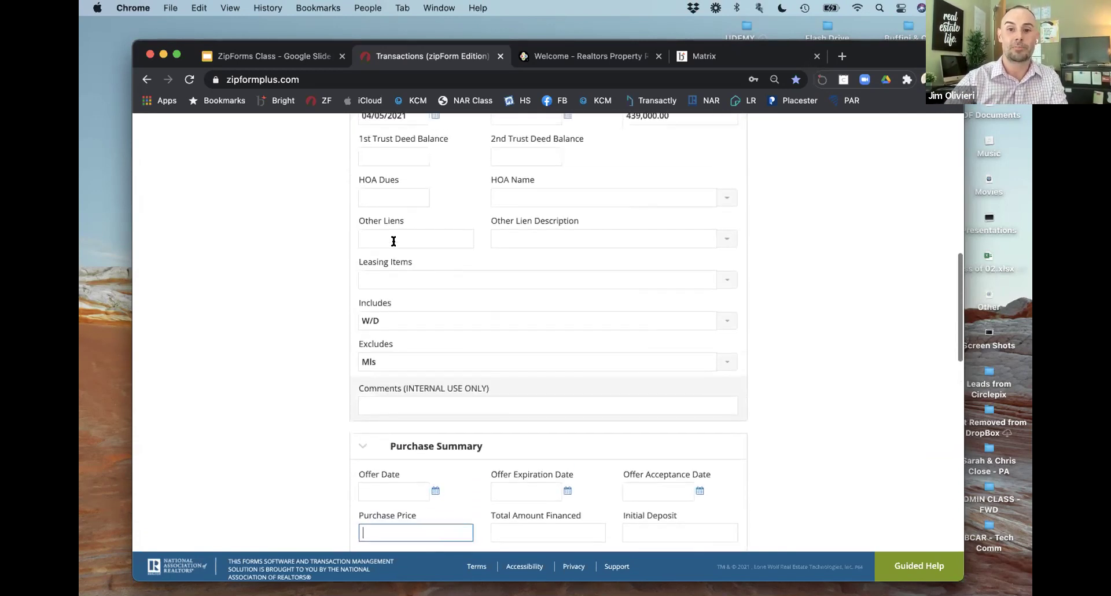
pyautogui.scroll(-8, 393, 240)
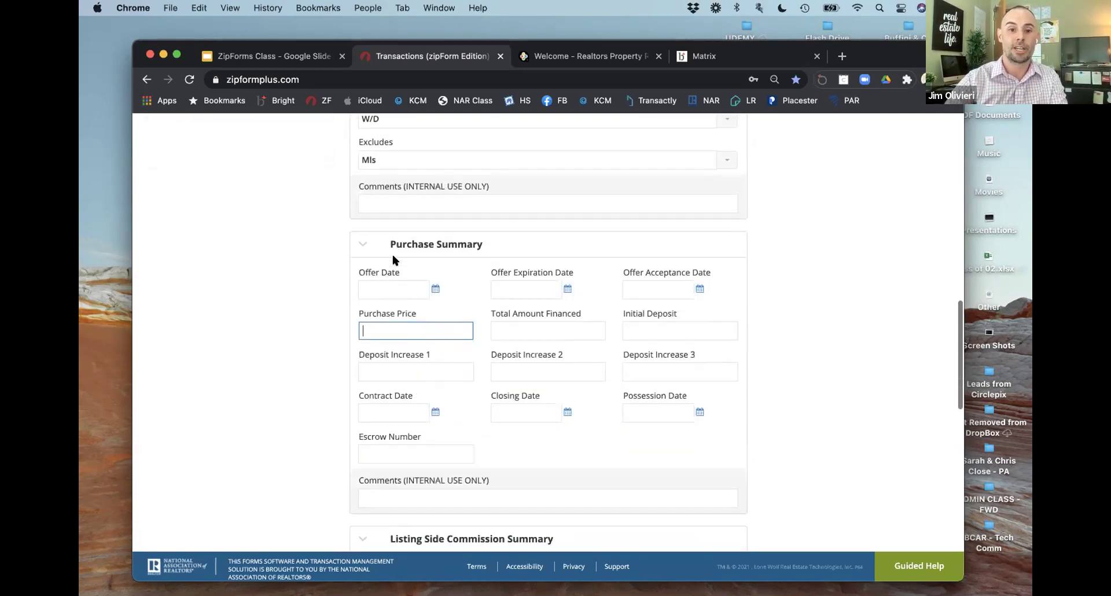
# Step: Enter a Purchase Price of 580,000.00 and Deposit Increase 1 of 5000
pyautogui.write('580000')
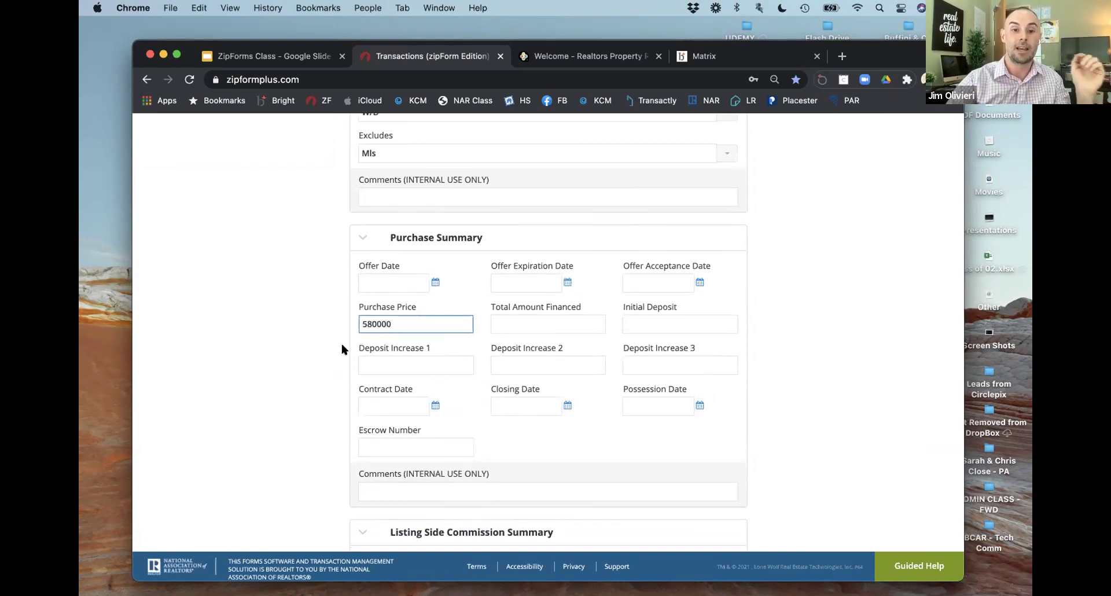
pyautogui.click(331, 347)
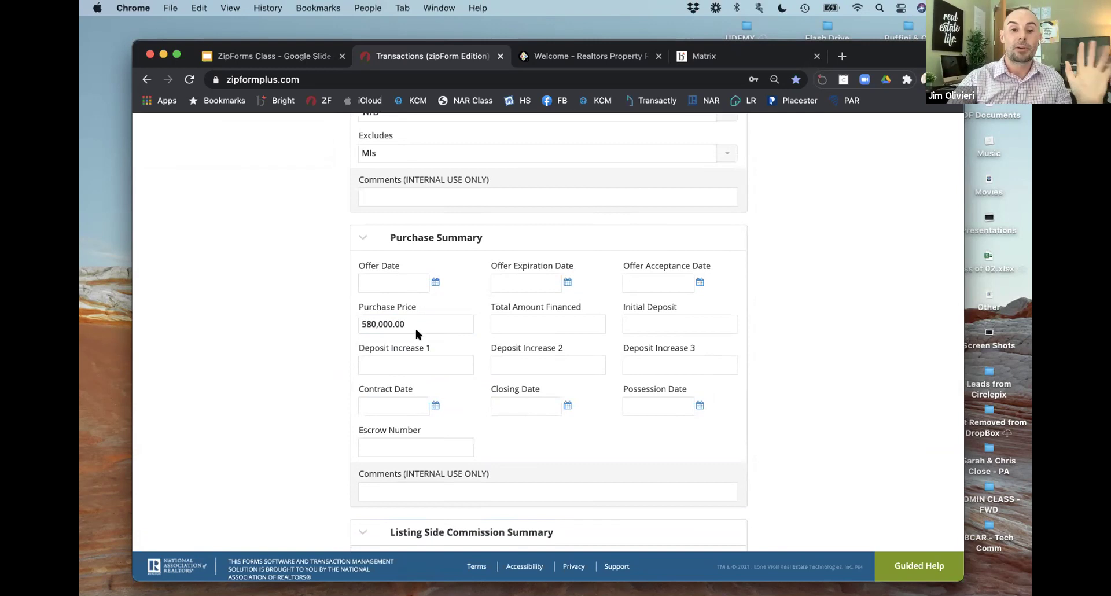
pyautogui.click(424, 360)
pyautogui.write('5000')
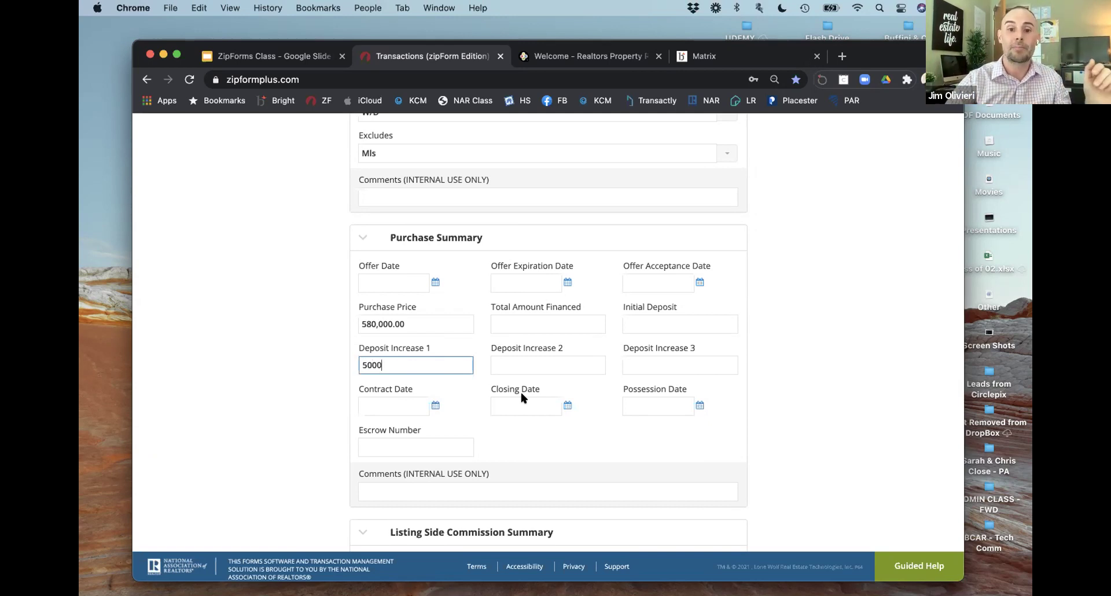
pyautogui.scroll(-3, 521, 394)
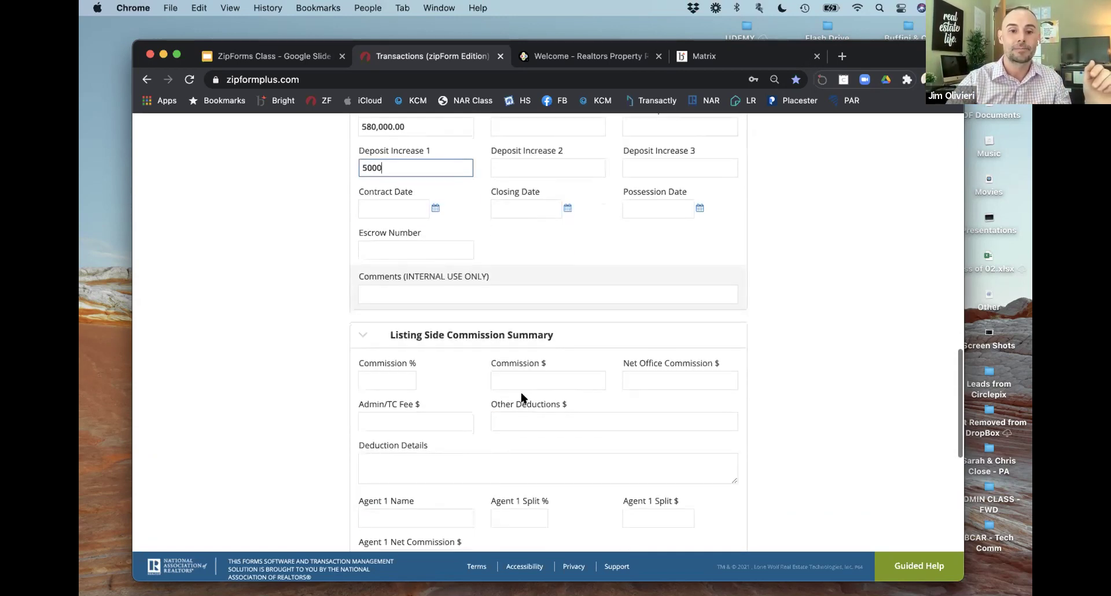
pyautogui.scroll(-1, 522, 397)
pyautogui.scroll(-5, 432, 292)
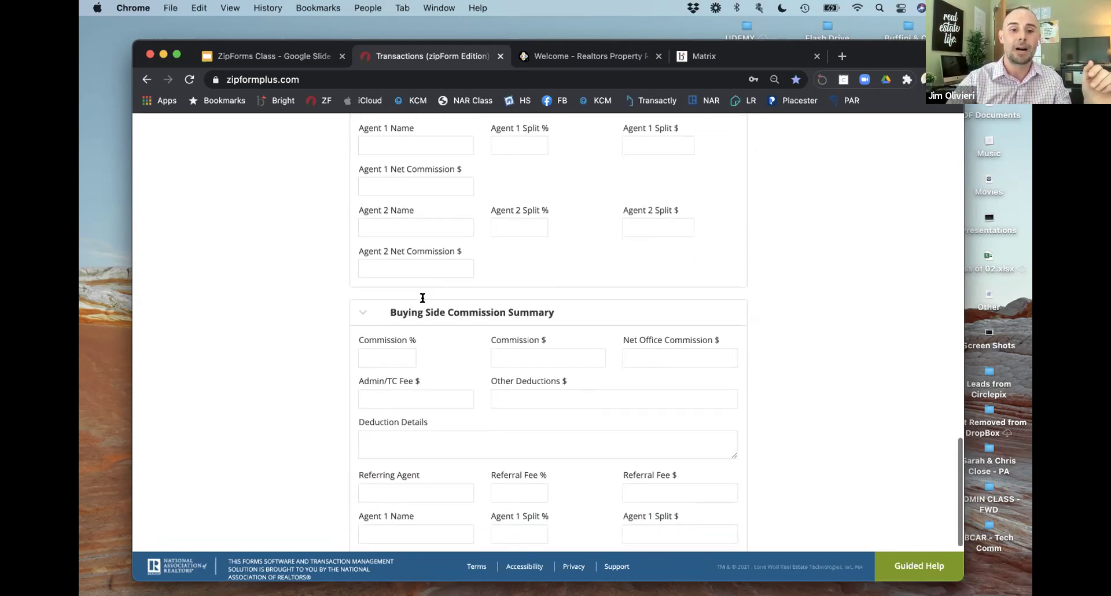
# Step: Enter 2.50 as the Buying Side Commission %, producing a 14,500.00 commission amount
pyautogui.click(389, 357)
pyautogui.write('2')
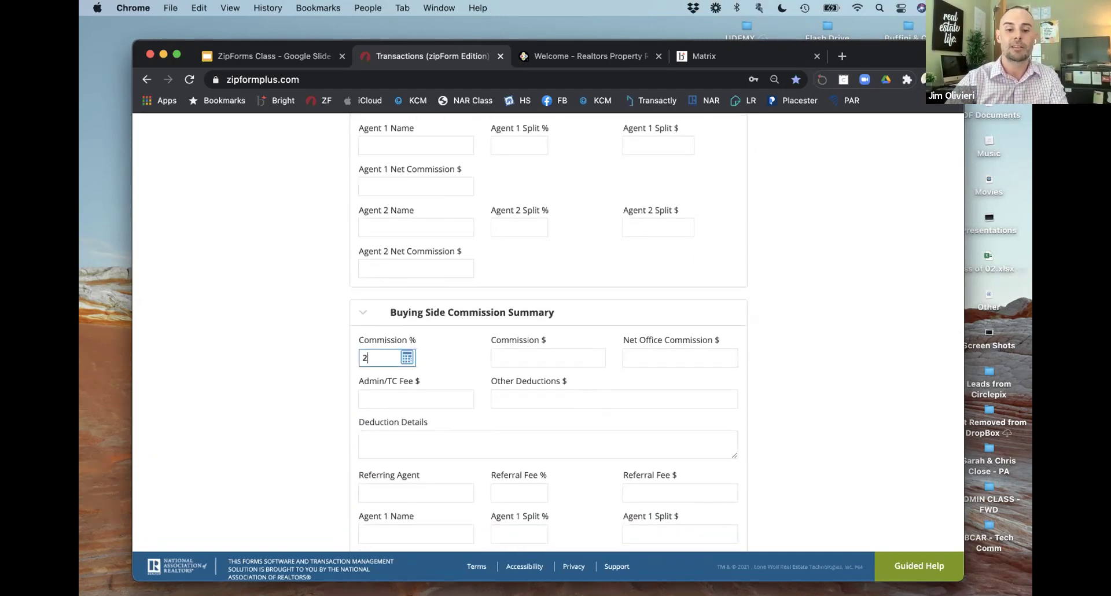
pyautogui.write('.50')
pyautogui.click(526, 353)
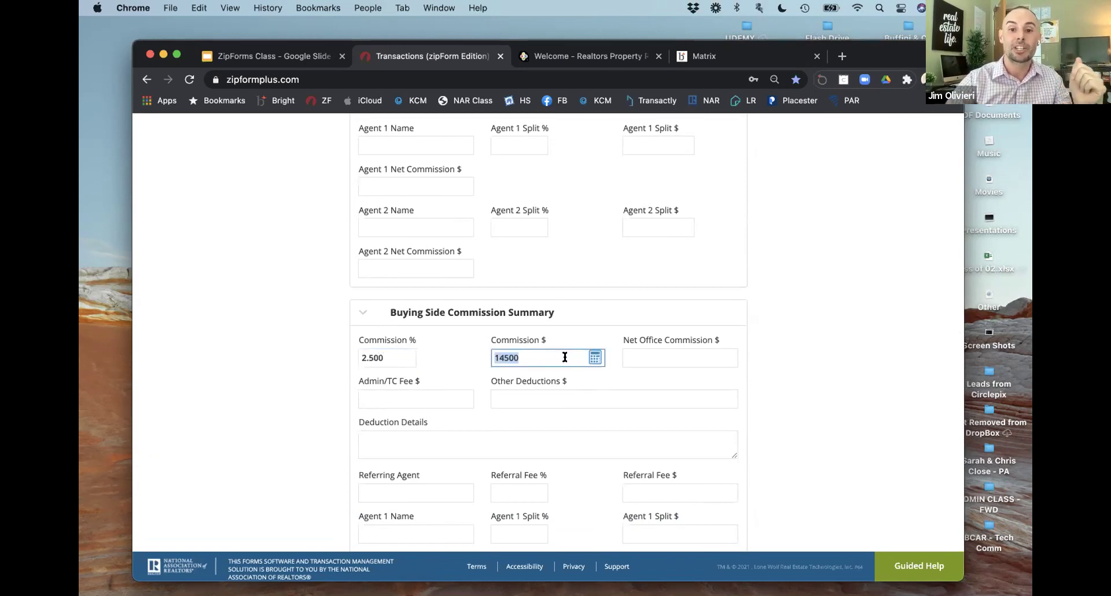
pyautogui.click(657, 352)
pyautogui.scroll(-2, 610, 359)
pyautogui.scroll(-2, 611, 359)
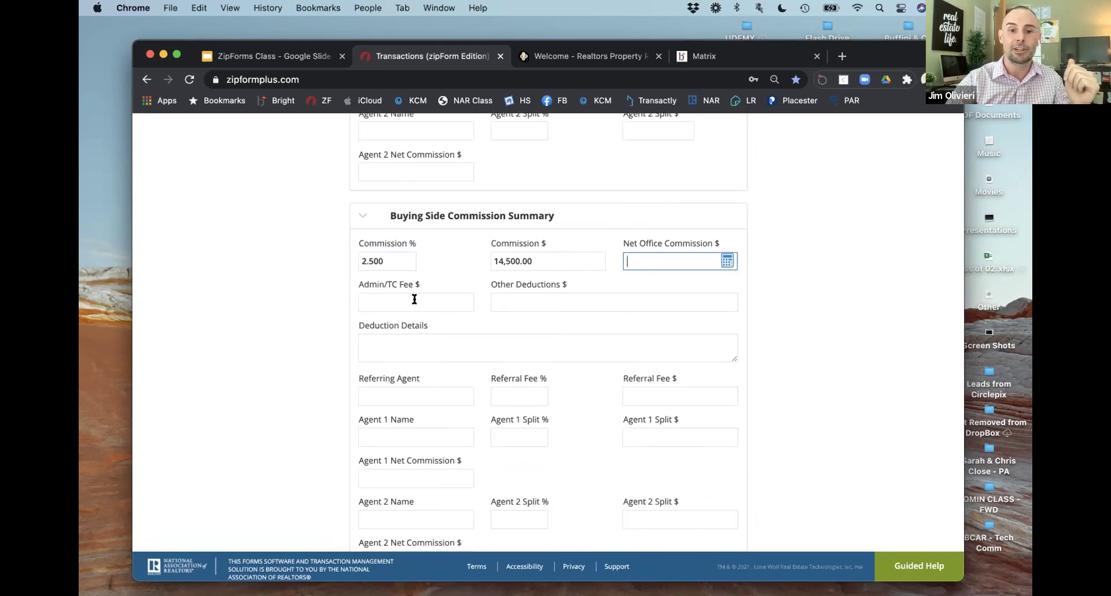
pyautogui.scroll(-2, 466, 306)
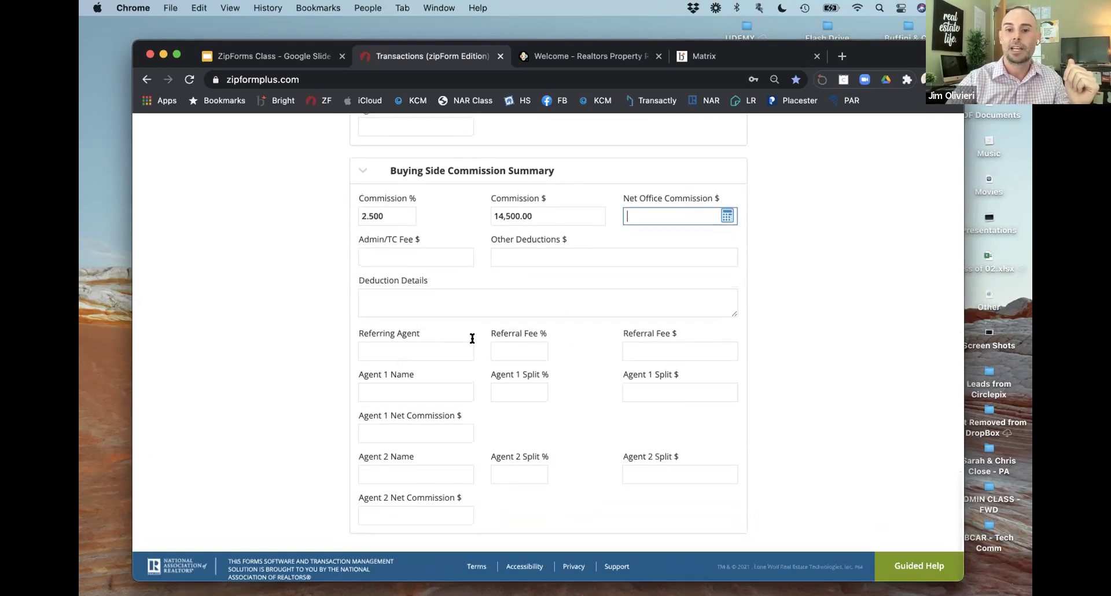
pyautogui.scroll(10, 454, 350)
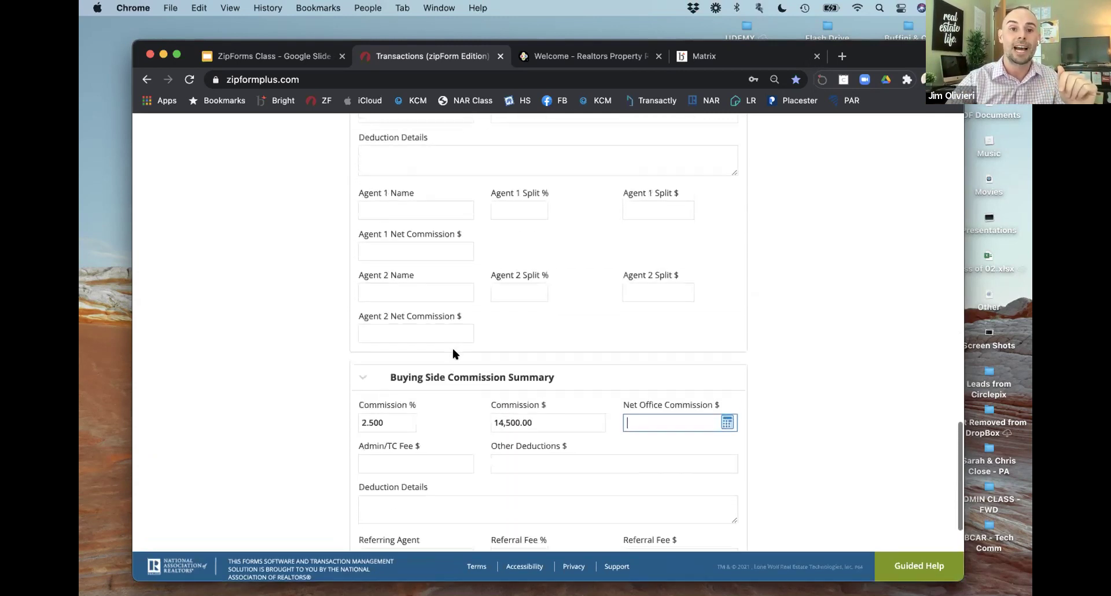
pyautogui.scroll(3, 453, 352)
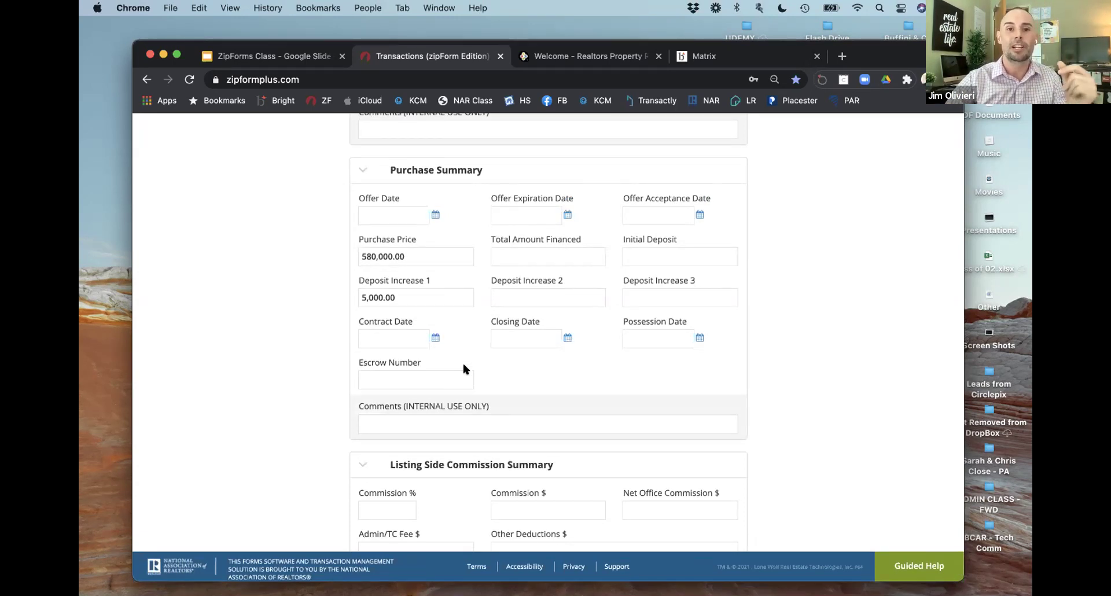
pyautogui.scroll(15, 463, 369)
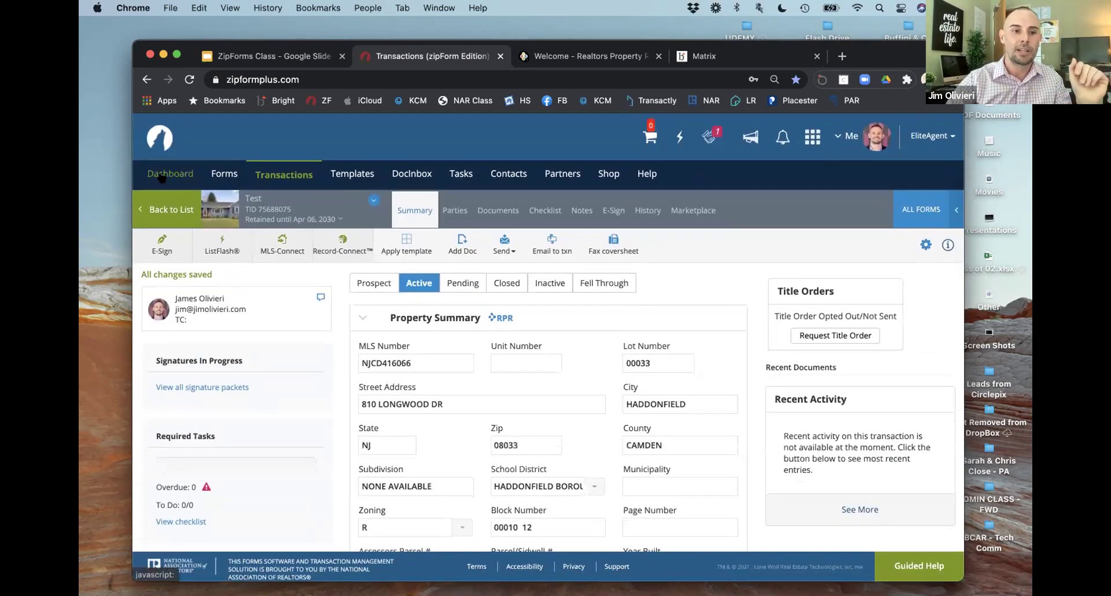
# Step: Visit the forms area, then return to the agent dashboard
pyautogui.click(163, 173)
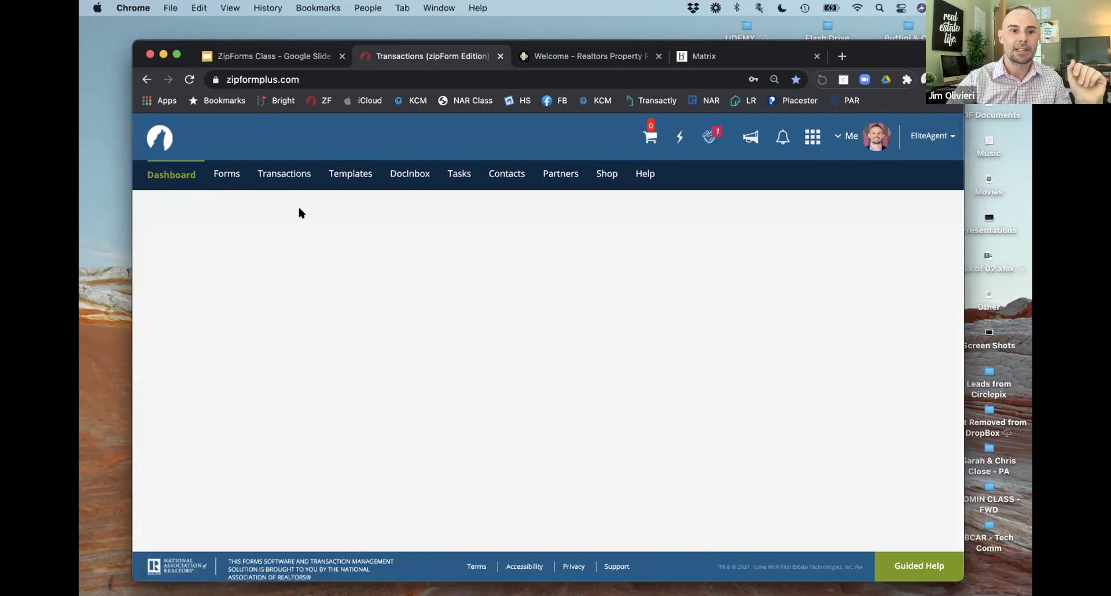
pyautogui.click(221, 180)
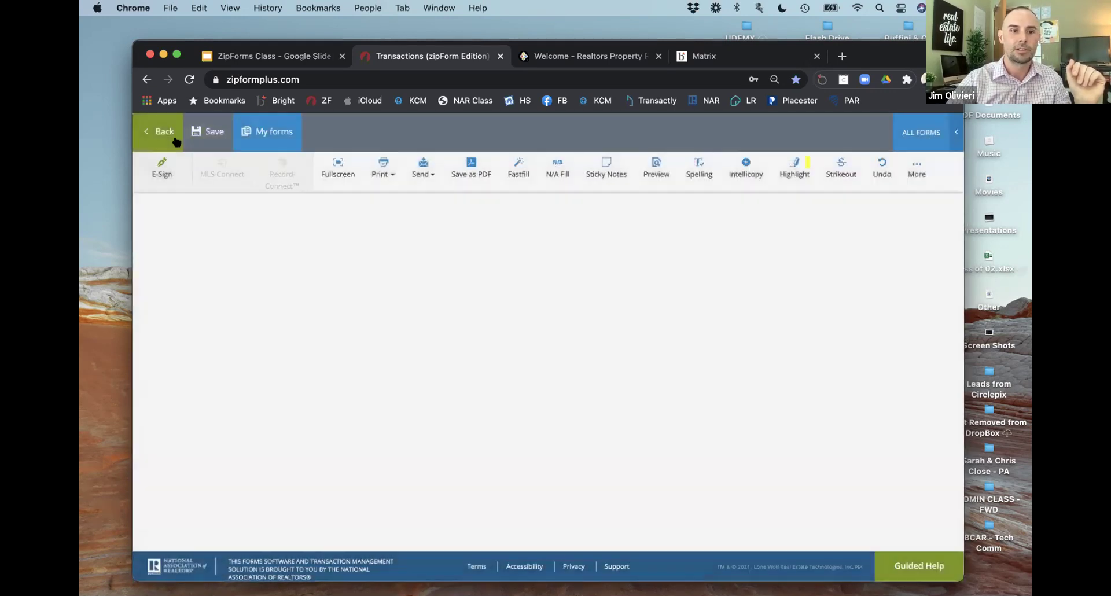
pyautogui.click(166, 139)
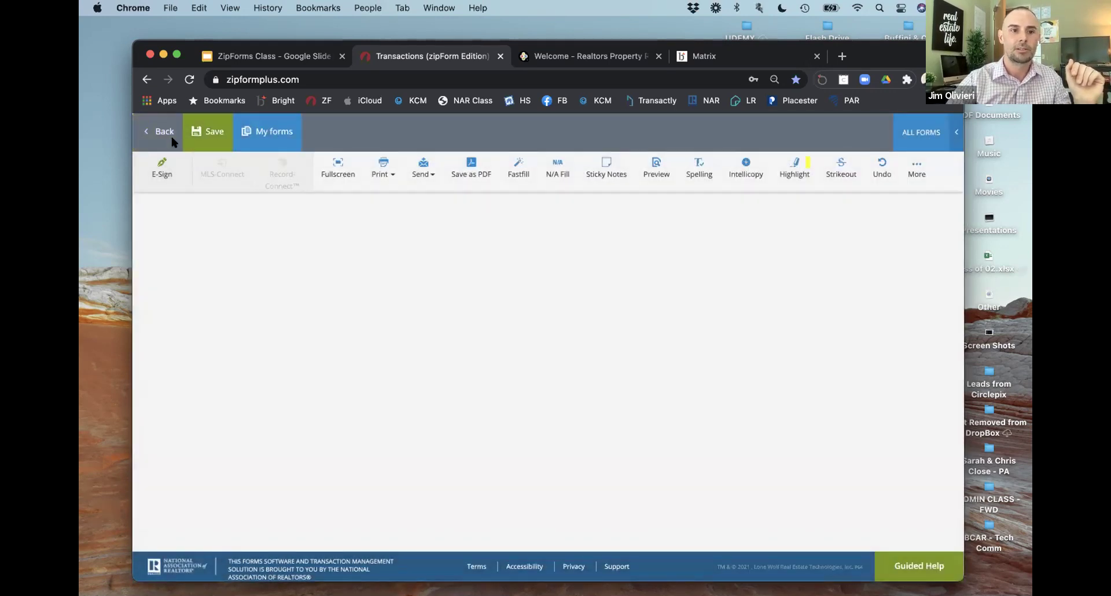
pyautogui.click(169, 180)
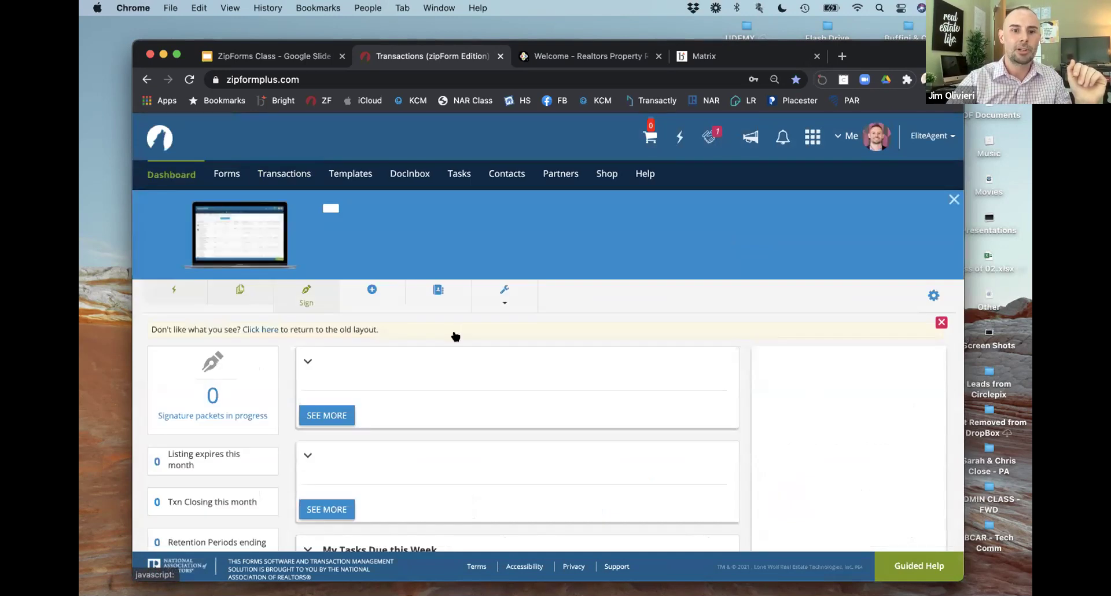
# Step: Scroll through the agent dashboard to review its contents
pyautogui.scroll(-8, 434, 396)
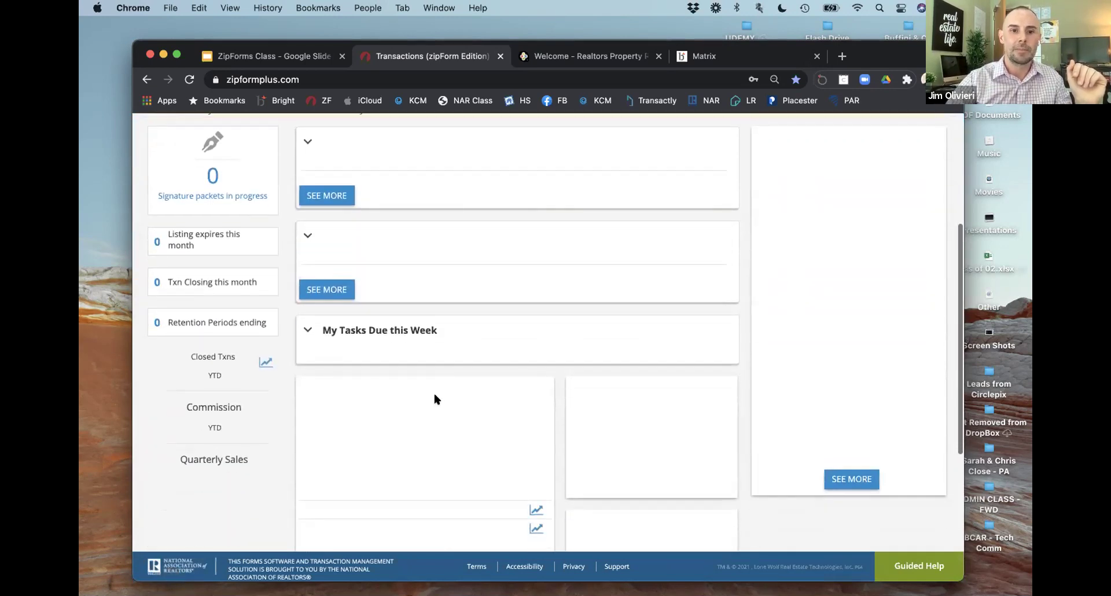
pyautogui.scroll(6, 382, 322)
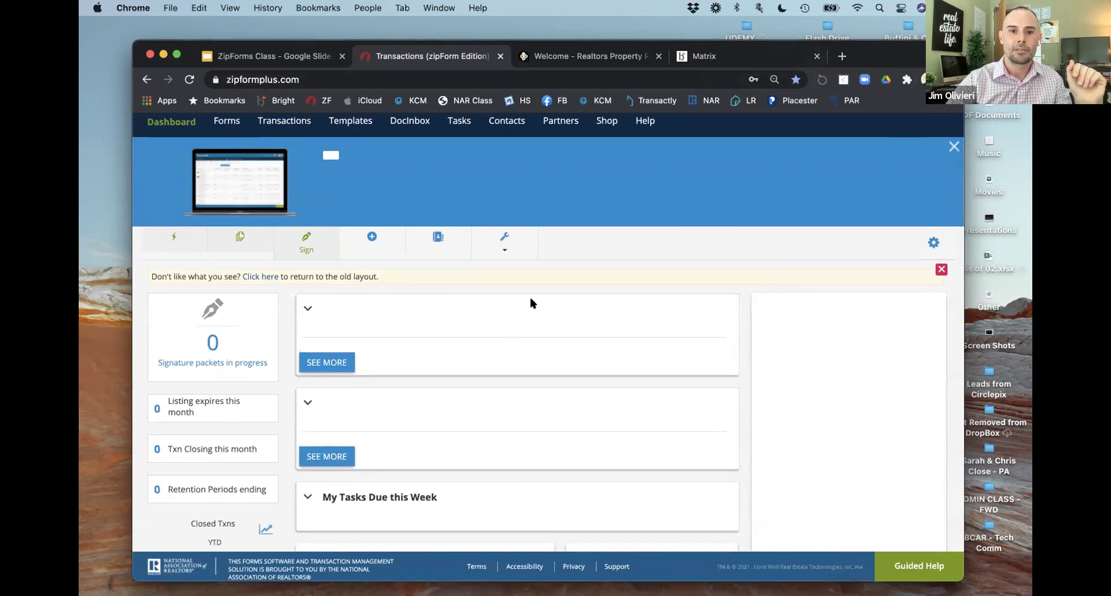
pyautogui.scroll(-10, 489, 364)
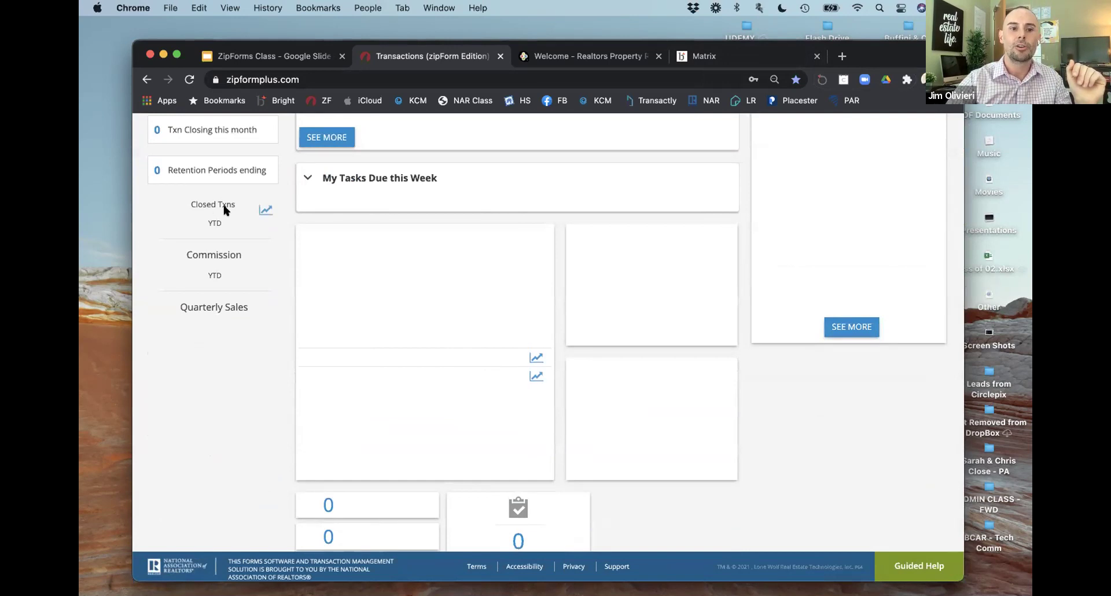
pyautogui.scroll(1, 227, 273)
pyautogui.scroll(8, 228, 281)
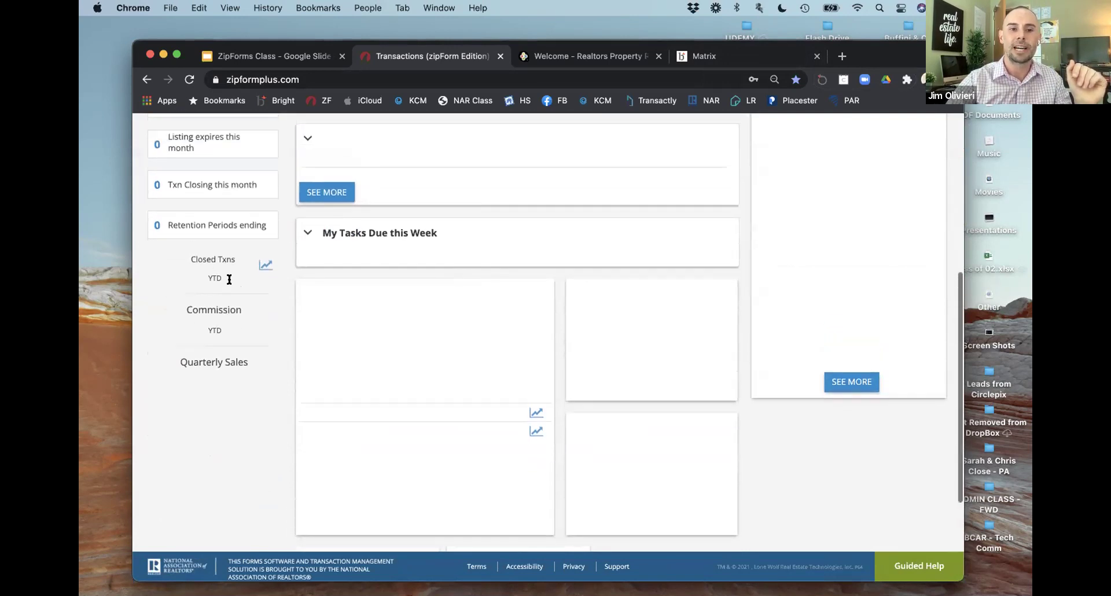
pyautogui.scroll(3, 389, 310)
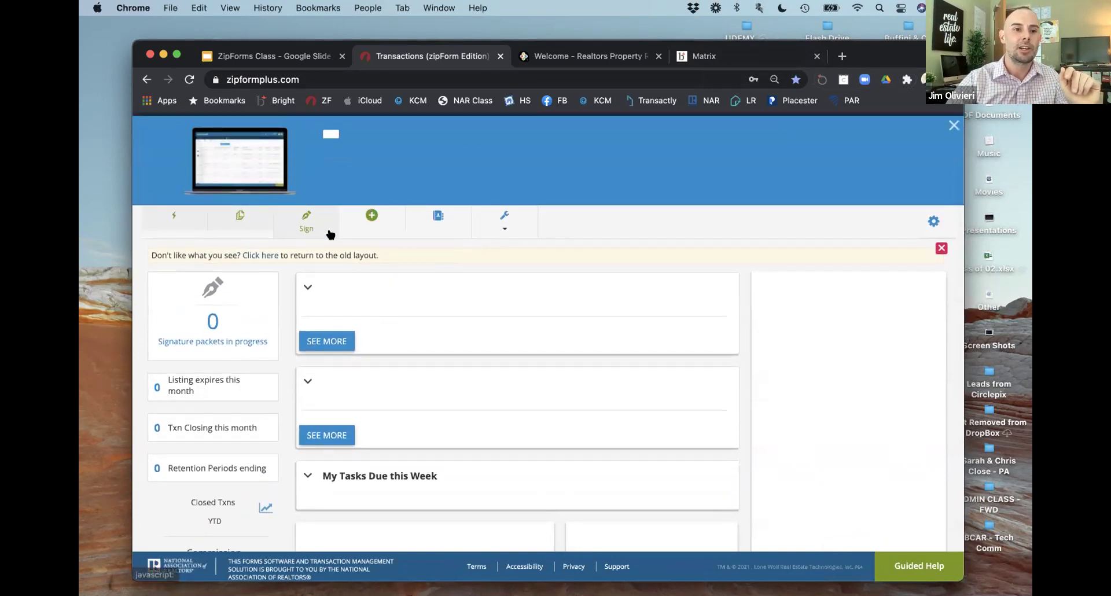
pyautogui.scroll(1, 244, 304)
pyautogui.scroll(-1, 246, 311)
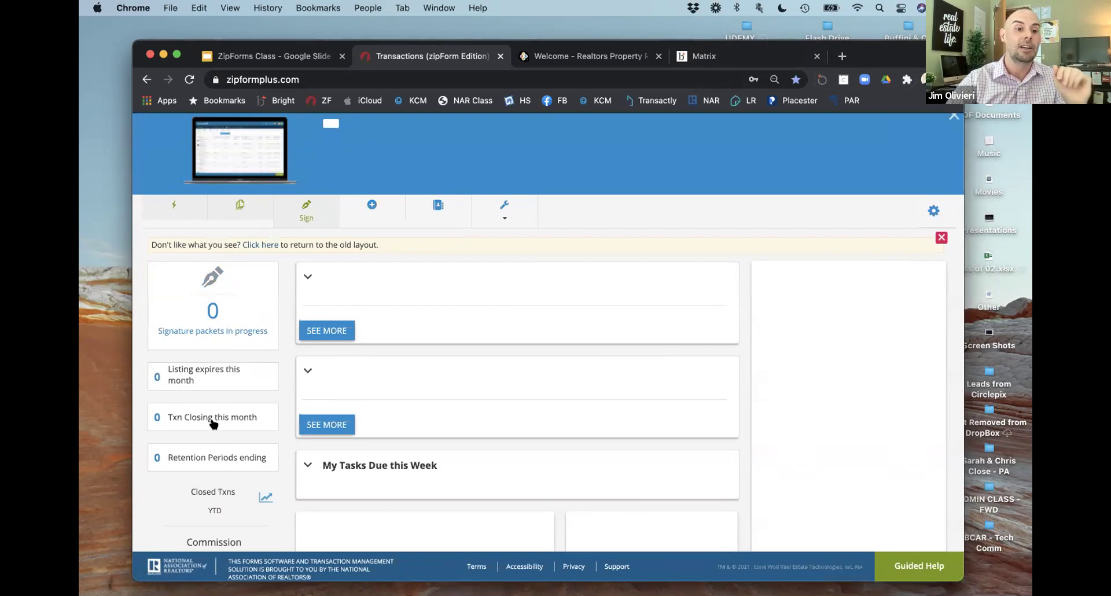
pyautogui.scroll(-1, 217, 420)
pyautogui.scroll(3, 346, 416)
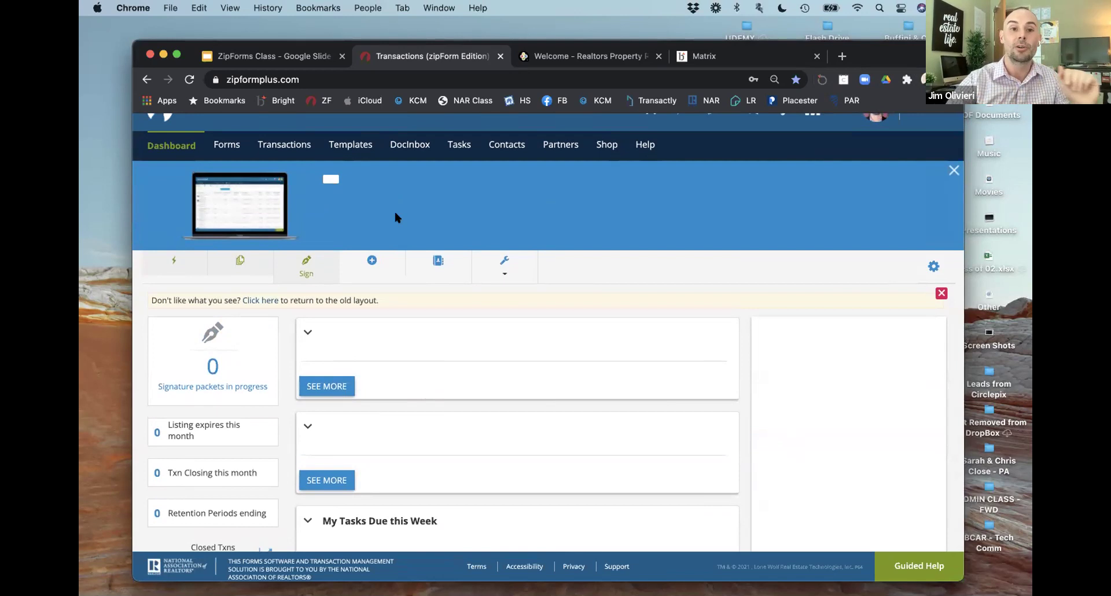
pyautogui.click(309, 57)
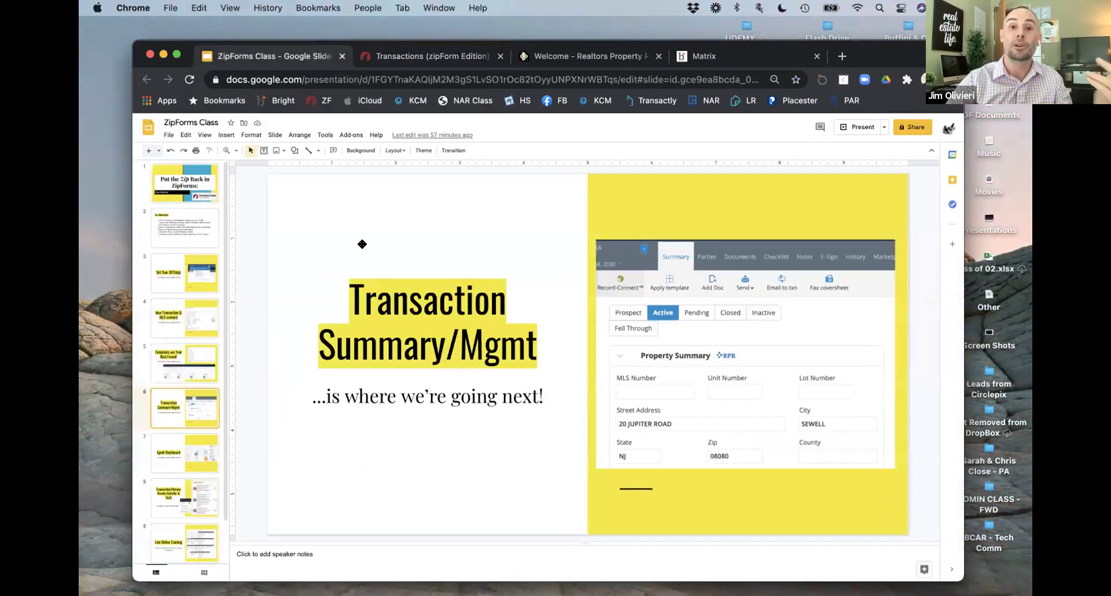
# Step: Show slide 7 'Agent Dashboard', then return to the zipForm dashboard
pyautogui.click(171, 450)
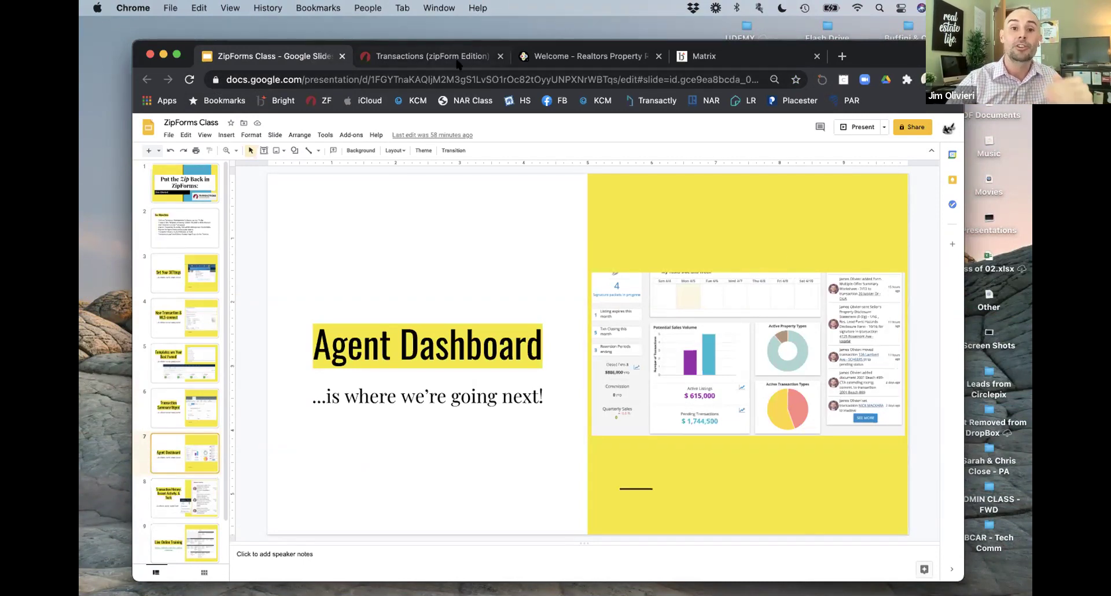
pyautogui.click(422, 55)
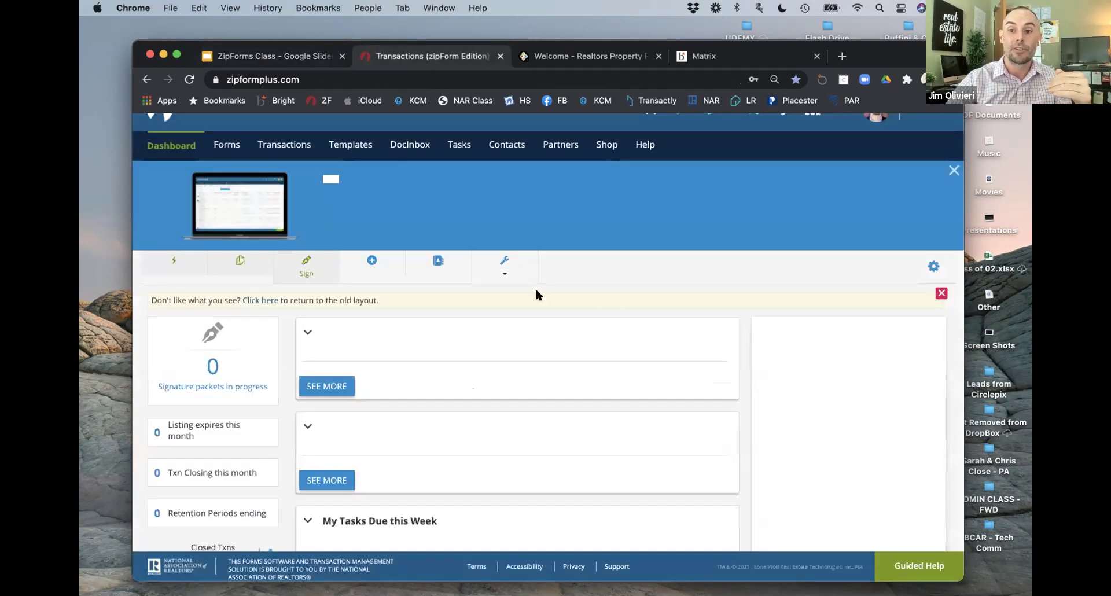
# Step: Reload the dashboard and load older Recent Activity entries with SEE MORE
pyautogui.click(189, 80)
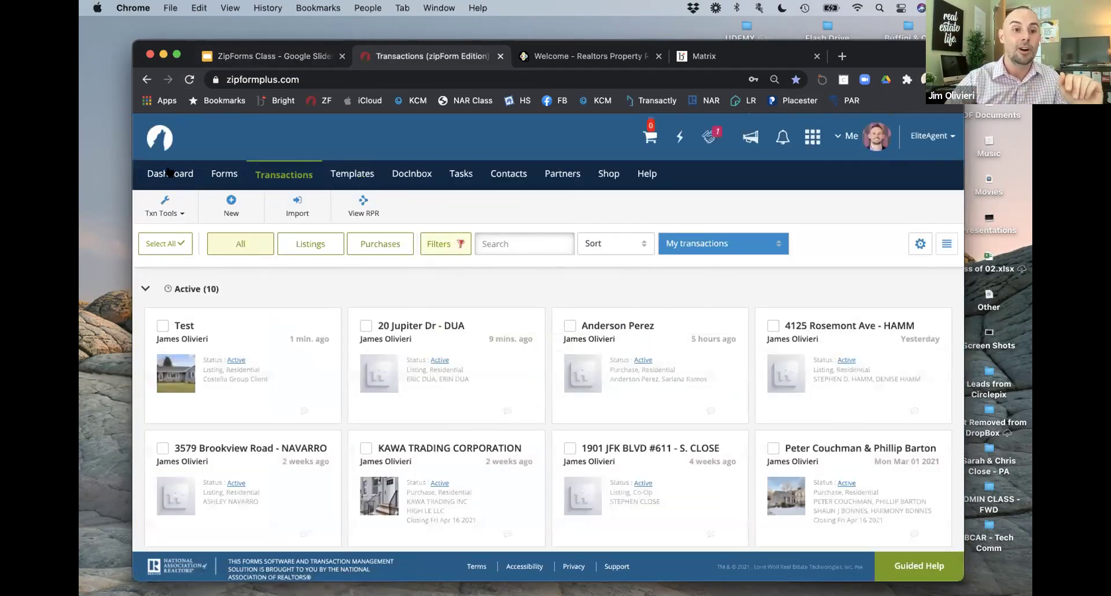
pyautogui.scroll(-6, 784, 377)
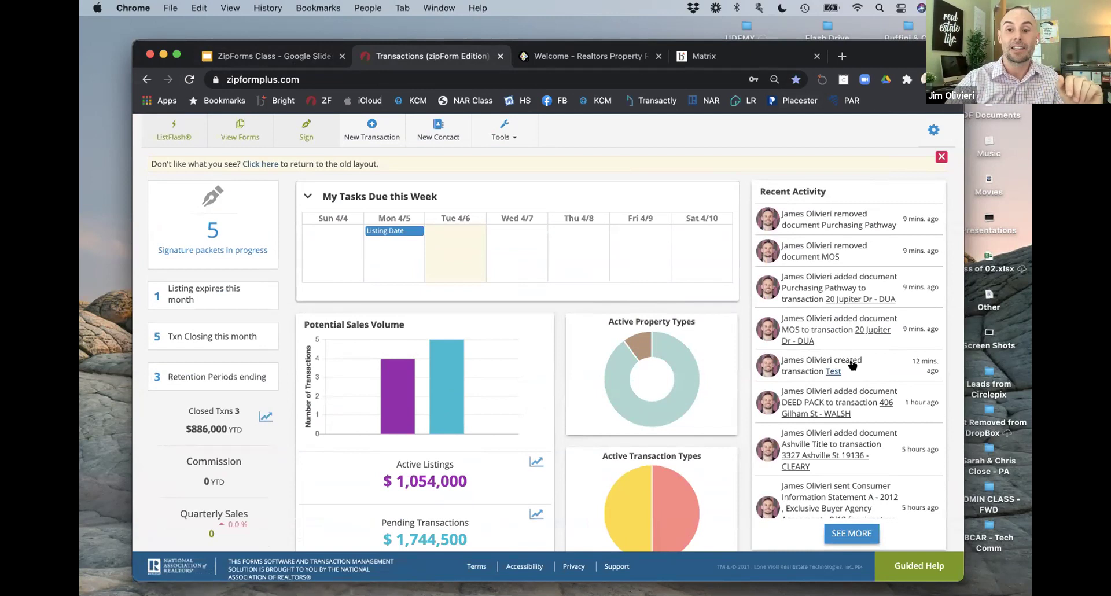
pyautogui.scroll(-1, 852, 365)
pyautogui.scroll(-1, 857, 410)
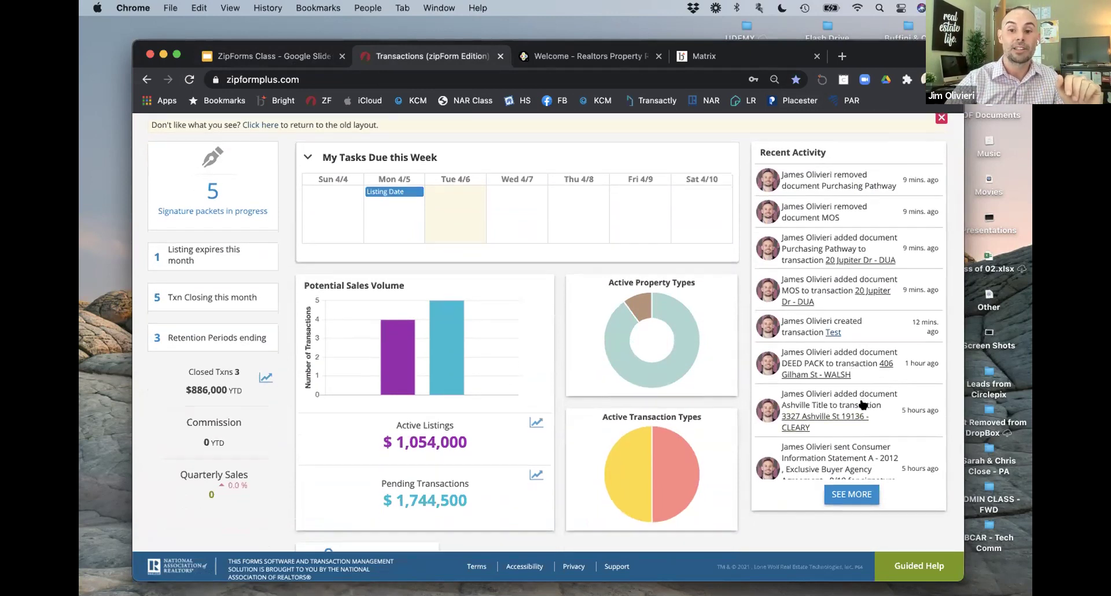
pyautogui.click(853, 466)
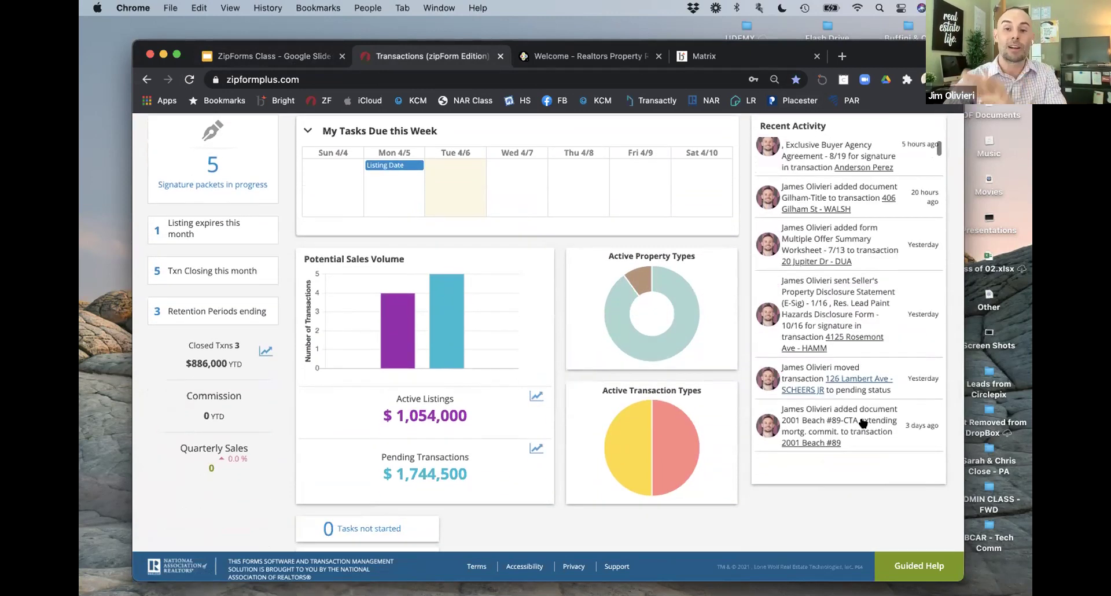
# Step: Scroll over the dashboard's stats, charts and recent activity
pyautogui.scroll(2, 856, 389)
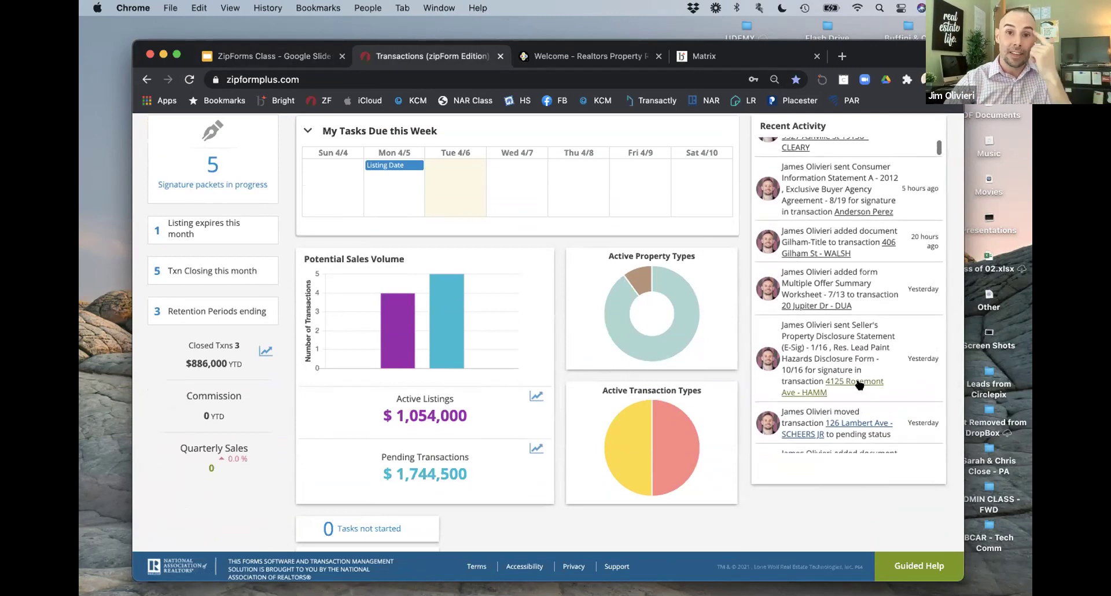
pyautogui.scroll(1, 847, 356)
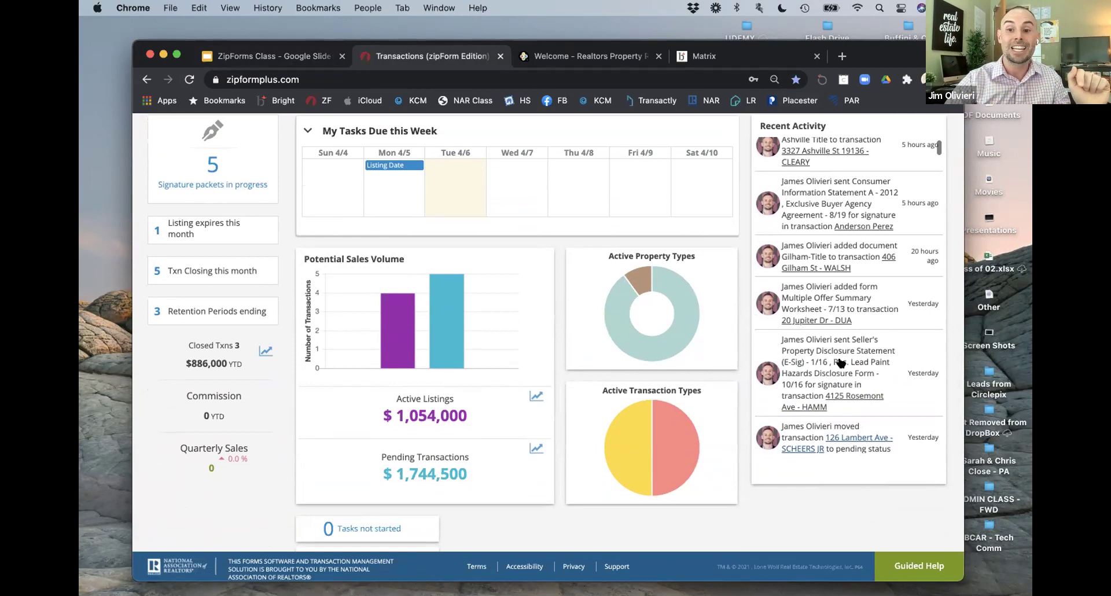
pyautogui.scroll(-1, 842, 355)
pyautogui.scroll(10, 844, 351)
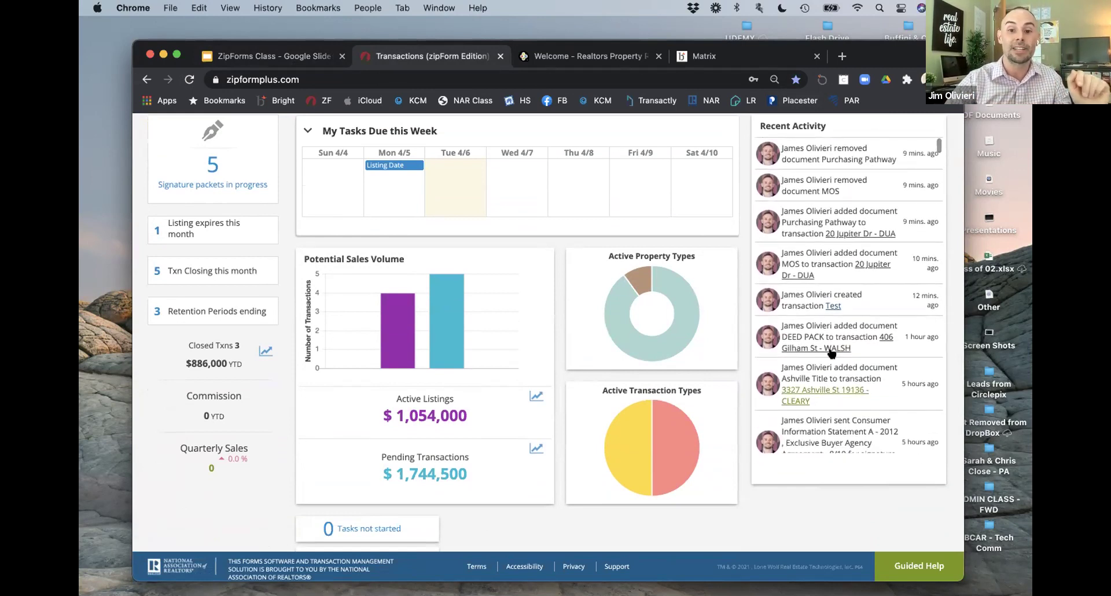
pyautogui.scroll(-2, 689, 369)
pyautogui.scroll(-2, 690, 372)
pyautogui.scroll(5, 690, 371)
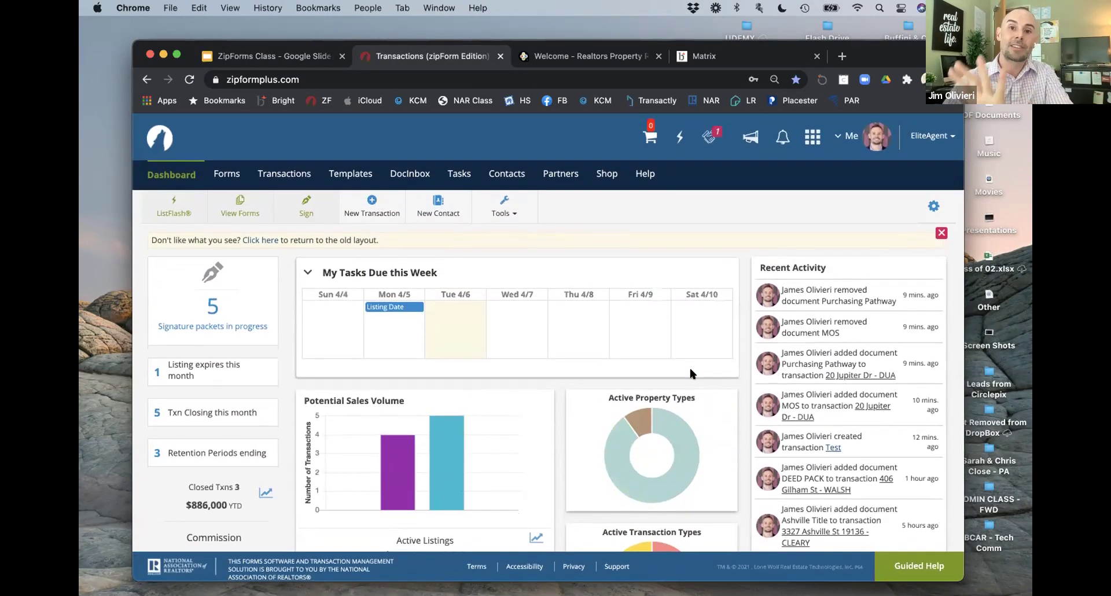
pyautogui.scroll(-3, 690, 373)
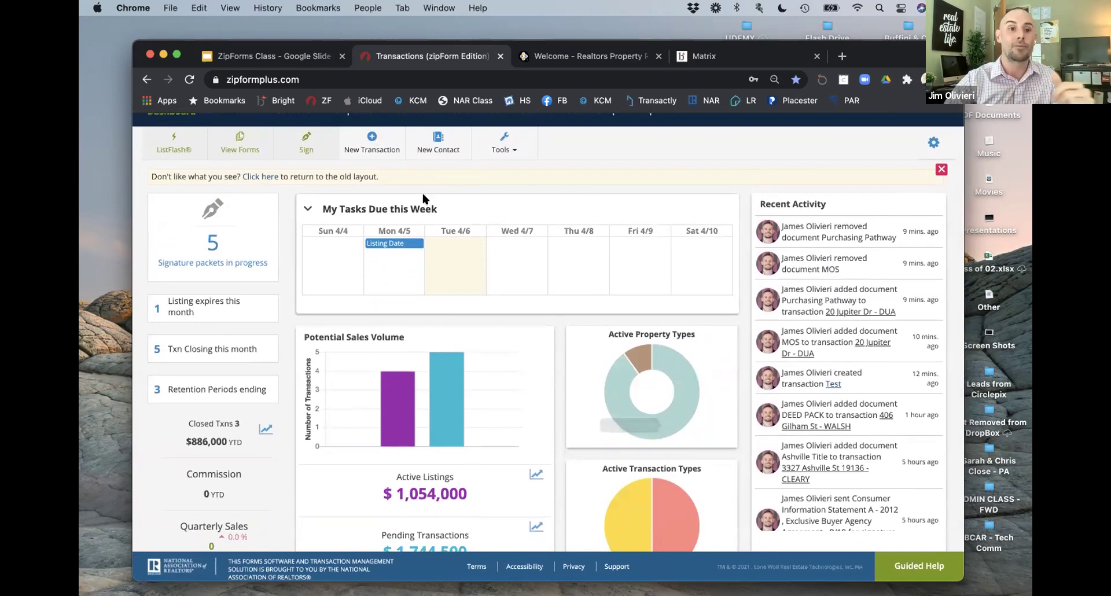
pyautogui.click(308, 59)
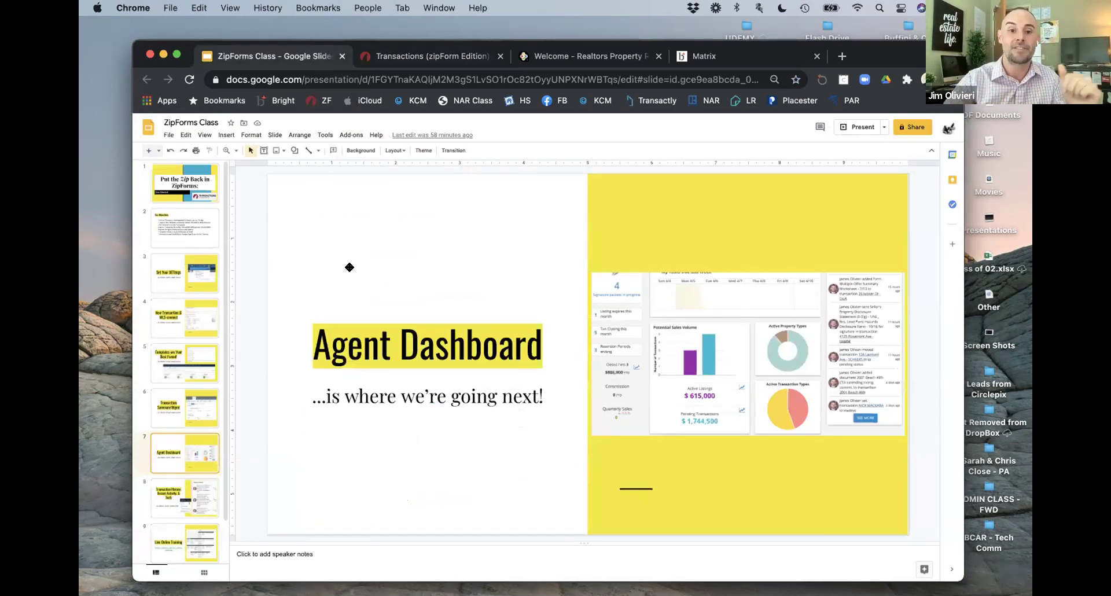
# Step: Present slide 8 'Transaction History, Recent Activity, & Tools', then return to the zipForm agent dashboard
pyautogui.scroll(-2, 199, 420)
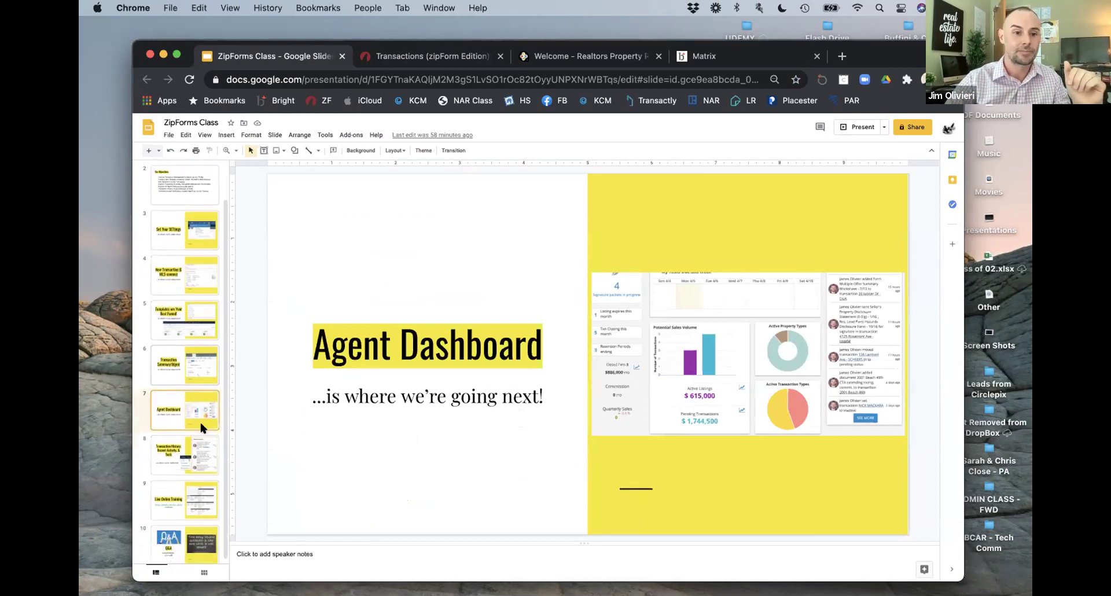
pyautogui.click(174, 454)
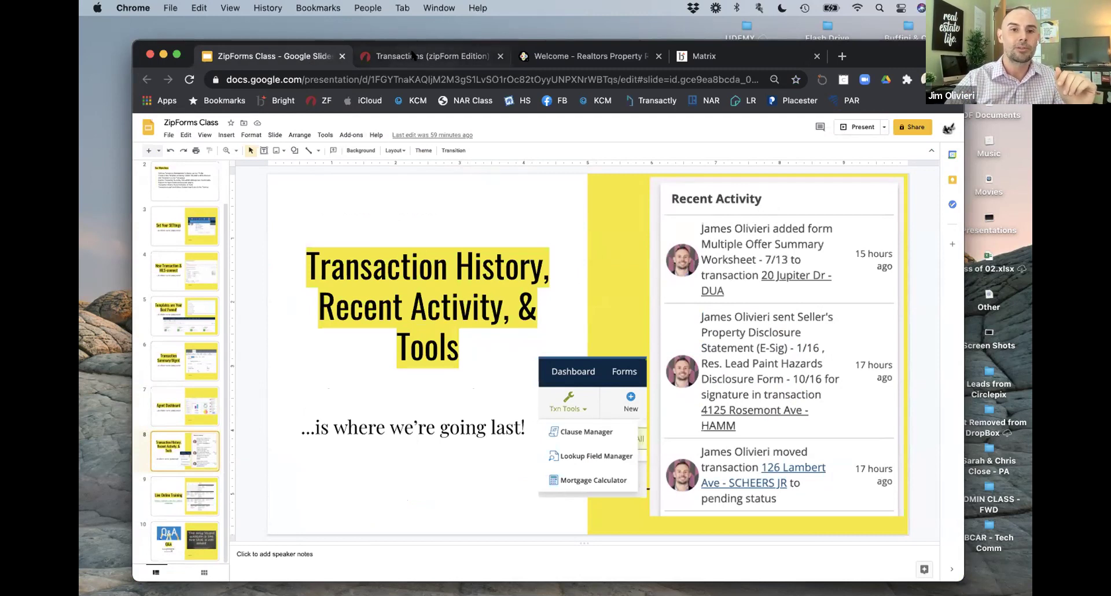
pyautogui.click(435, 60)
pyautogui.scroll(3, 205, 231)
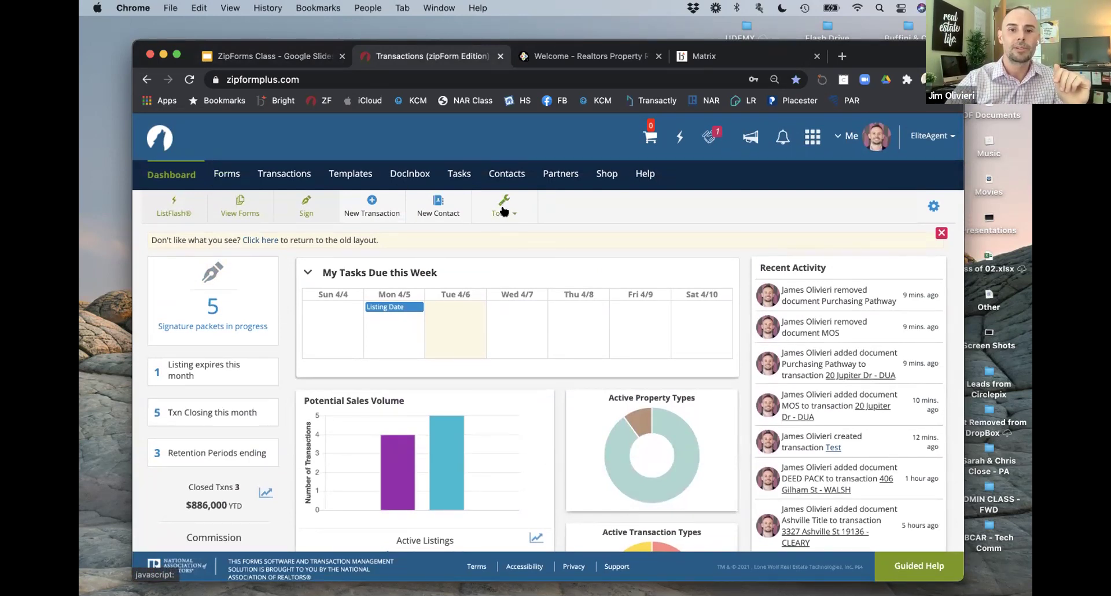
# Step: From Tools open the Clause Manager, view the personal 'Suitable Housing' clause, then close its details
pyautogui.click(508, 219)
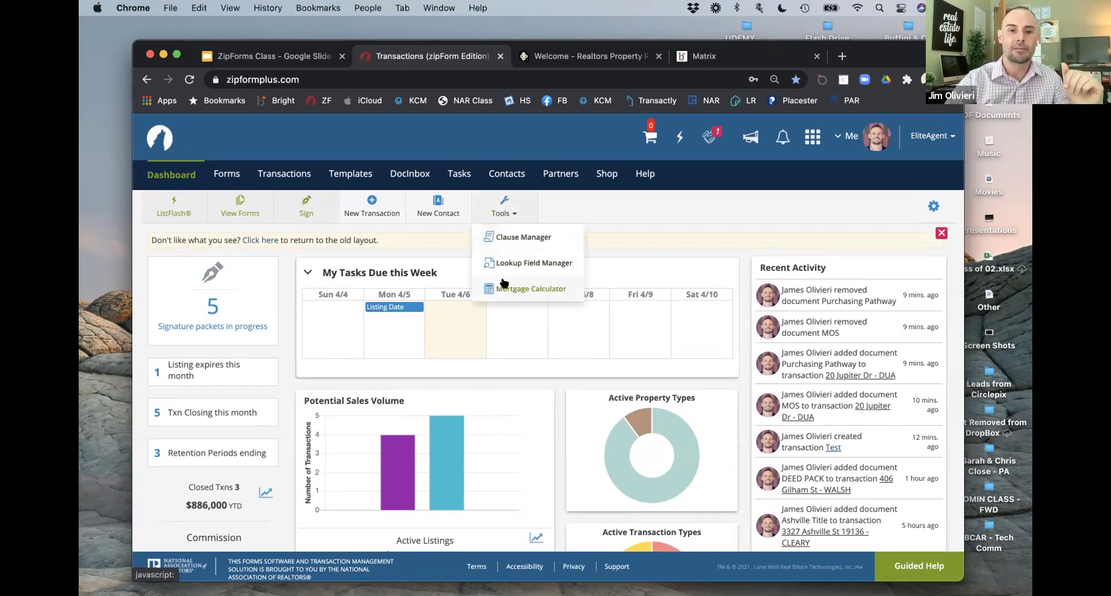
pyautogui.click(536, 238)
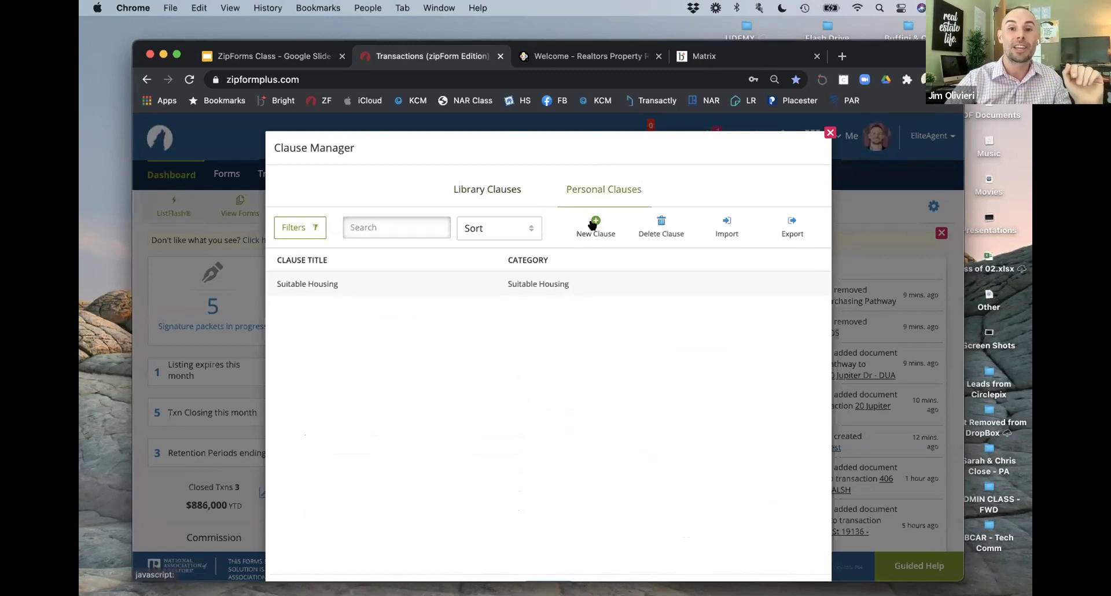
pyautogui.click(582, 283)
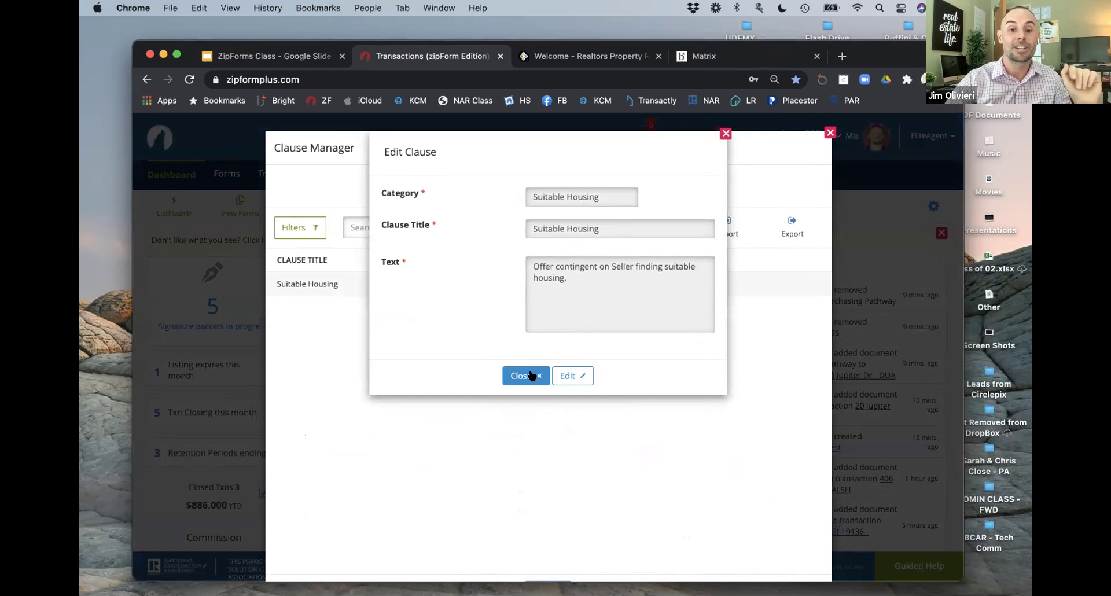
pyautogui.click(532, 375)
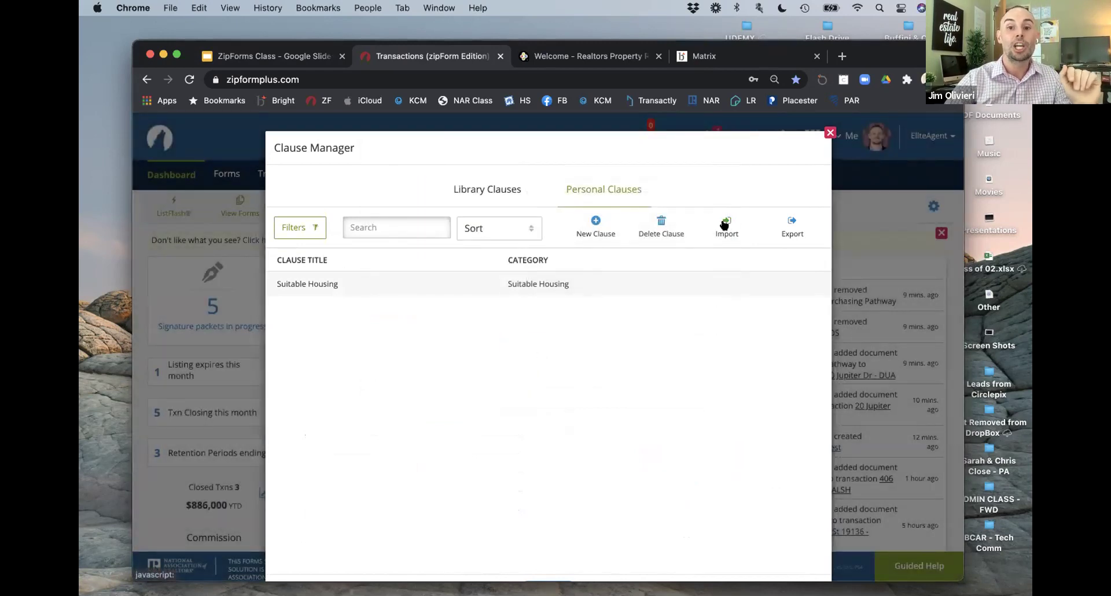
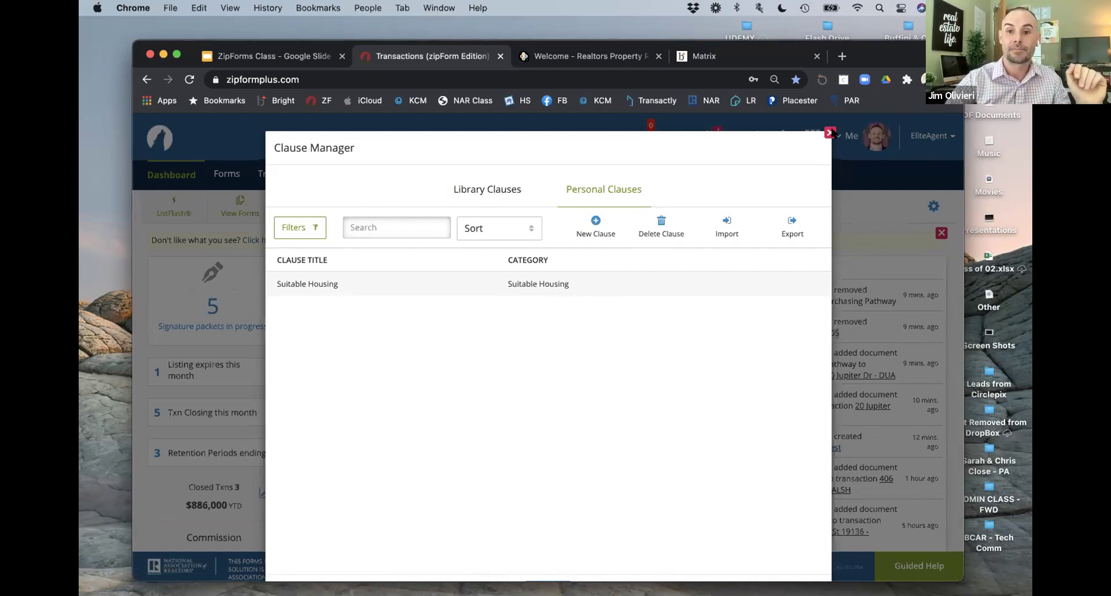
# Step: Switch to Library Clauses, close the Clause Manager, and open the dashboard Tools list
pyautogui.click(504, 188)
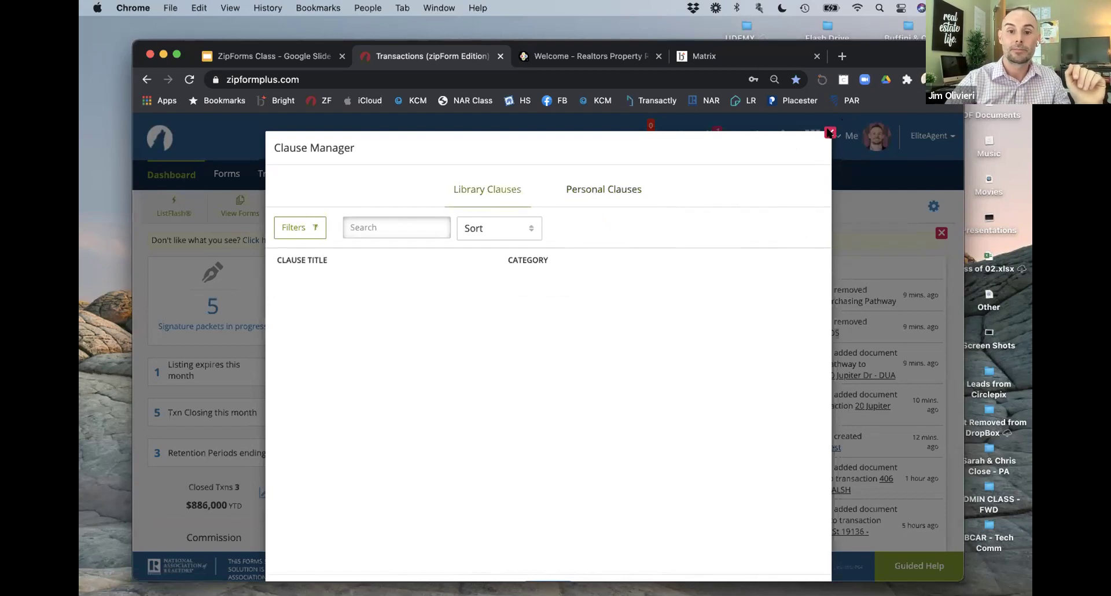
pyautogui.click(829, 132)
pyautogui.scroll(-2, 557, 265)
pyautogui.click(501, 147)
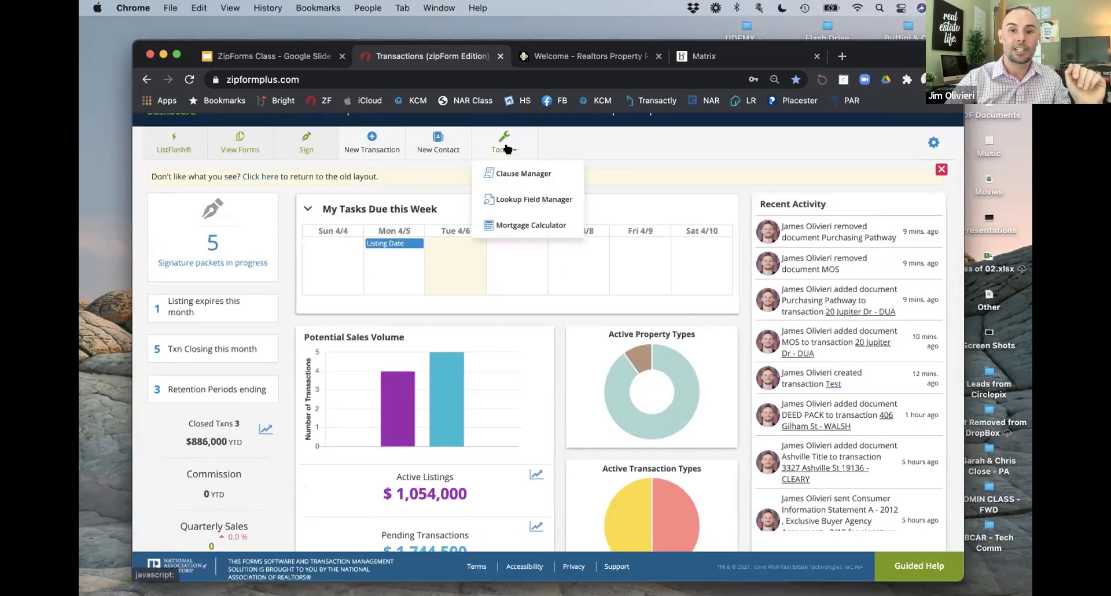
pyautogui.click(542, 197)
pyautogui.click(489, 211)
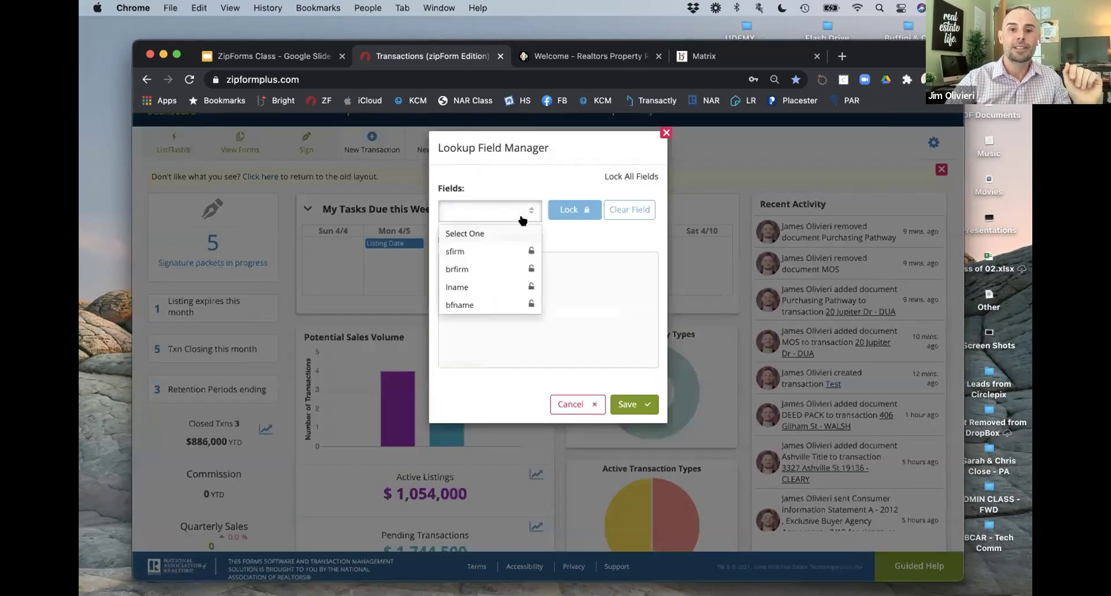
pyautogui.scroll(-5, 499, 258)
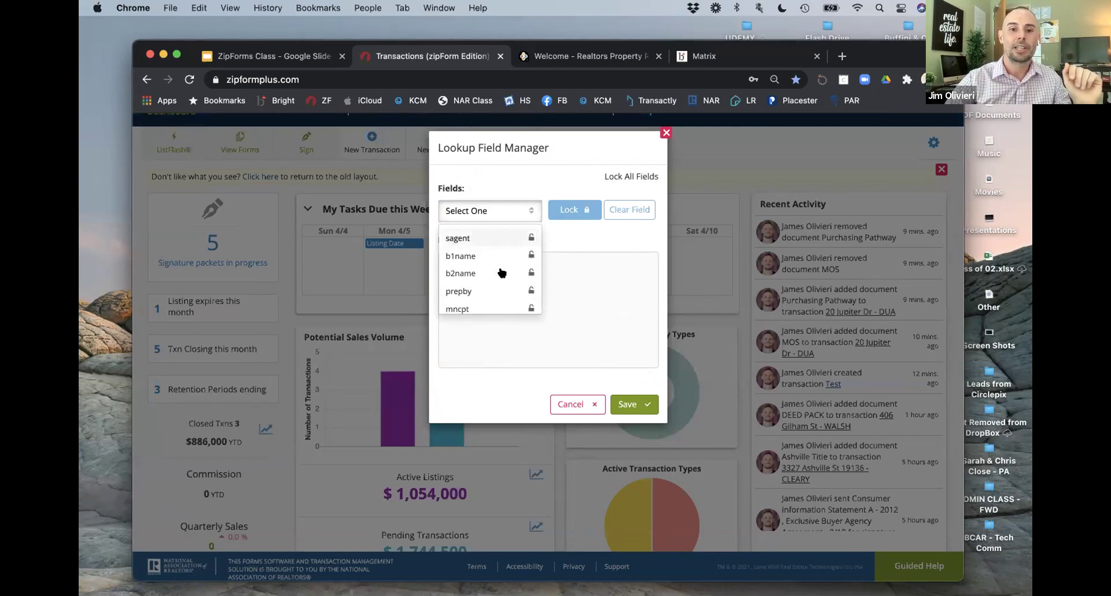
pyautogui.scroll(3, 501, 273)
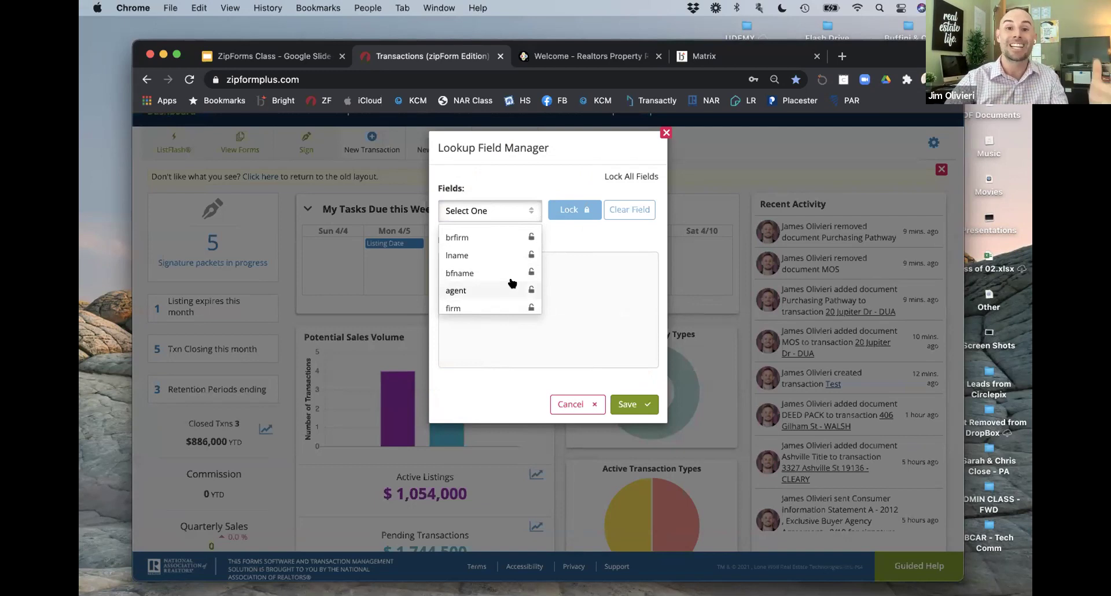
pyautogui.scroll(-3, 493, 272)
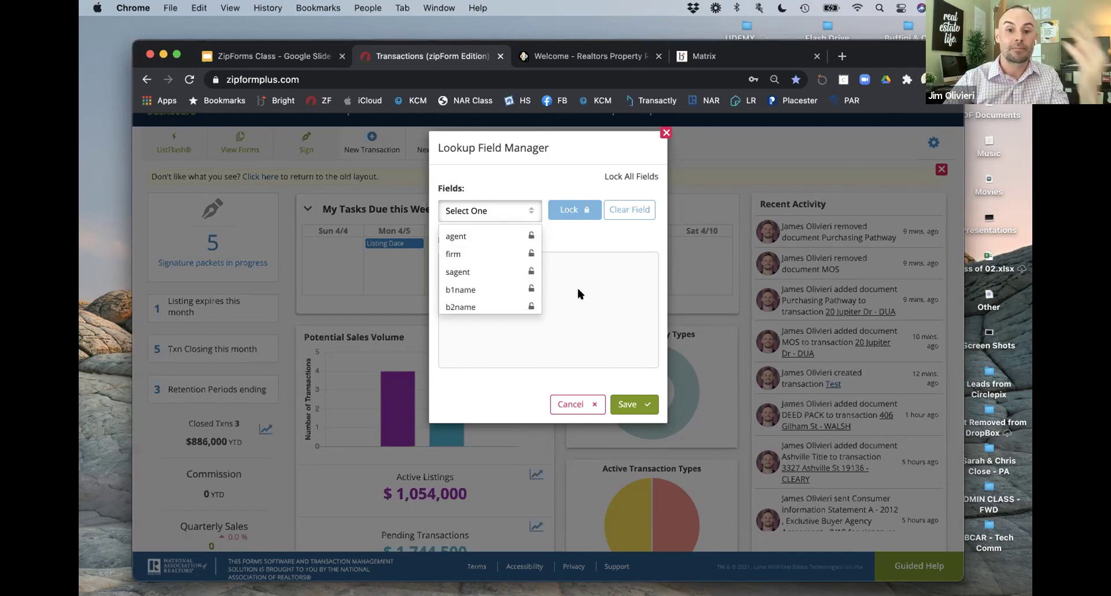
pyautogui.click(579, 404)
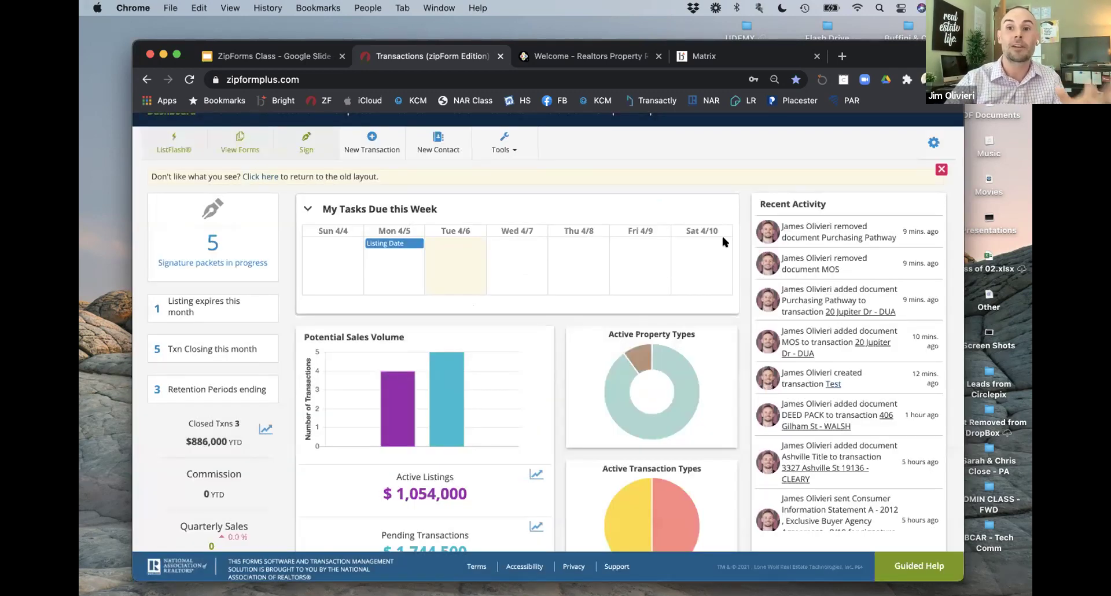
pyautogui.scroll(1, 616, 241)
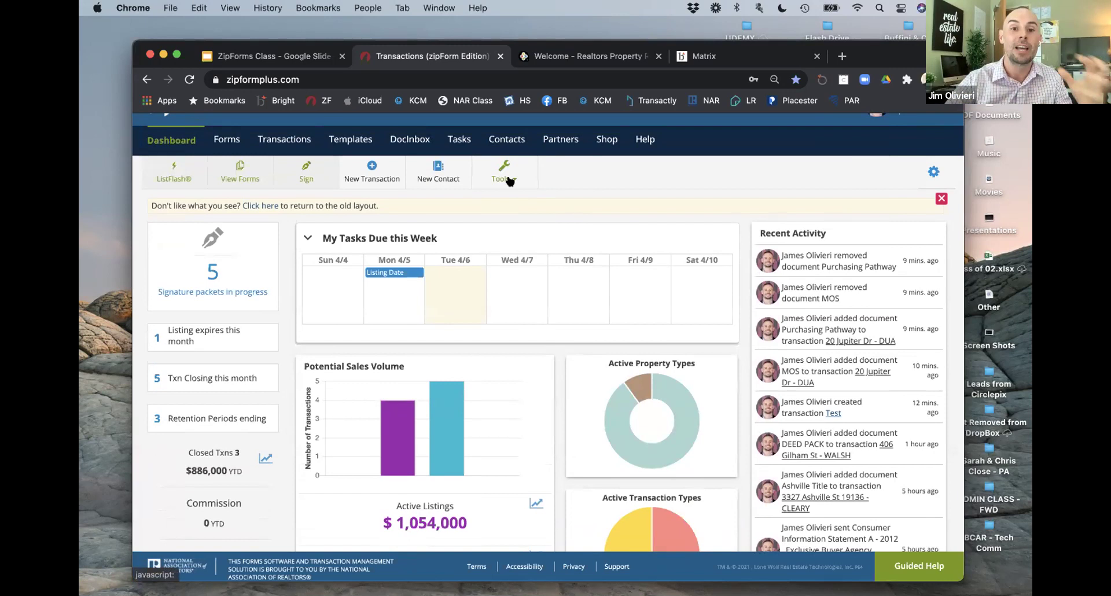
pyautogui.click(505, 171)
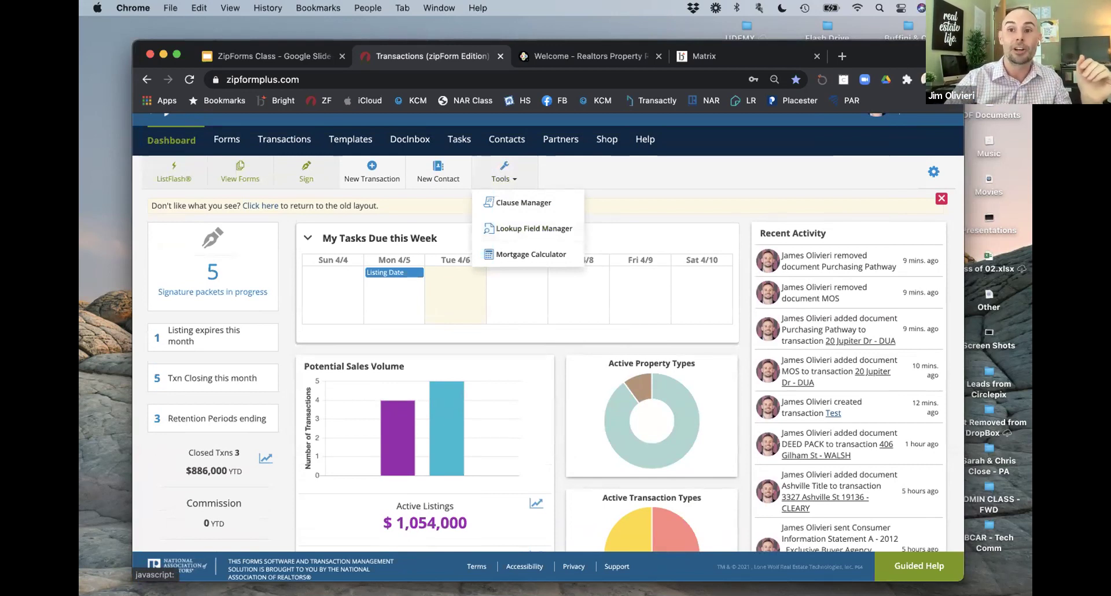
pyautogui.click(535, 228)
pyautogui.click(511, 218)
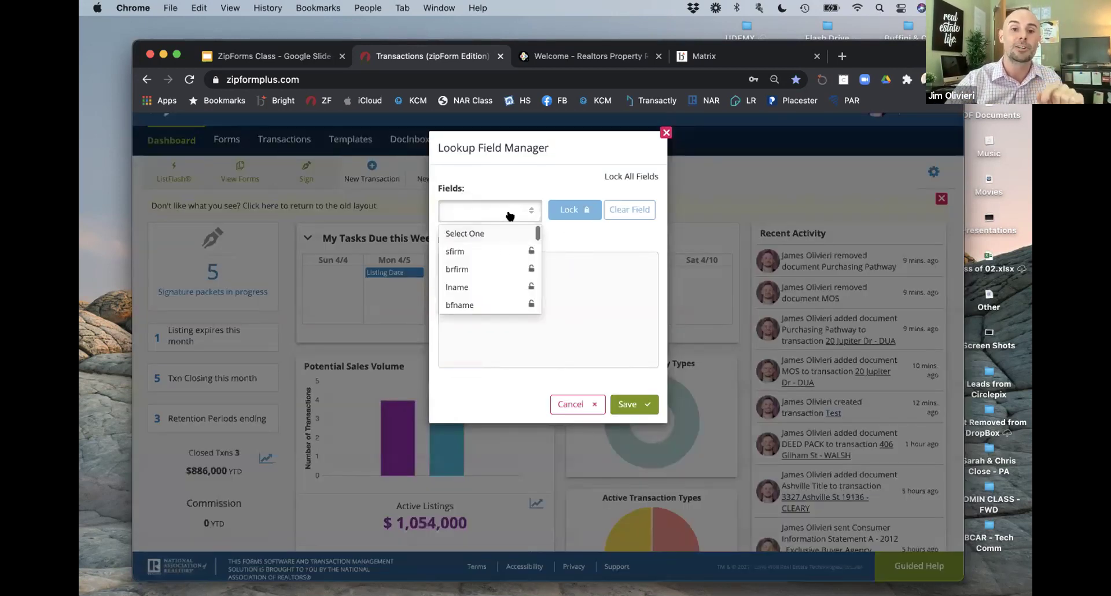
pyautogui.scroll(-3, 491, 272)
pyautogui.scroll(-2, 494, 275)
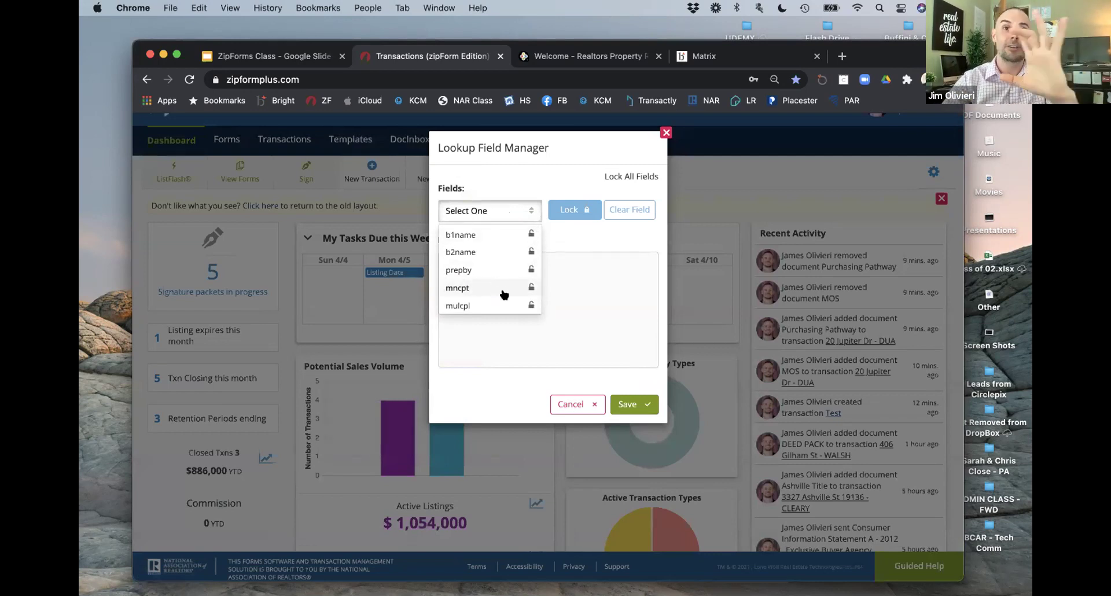
pyautogui.click(576, 403)
pyautogui.scroll(-2, 605, 370)
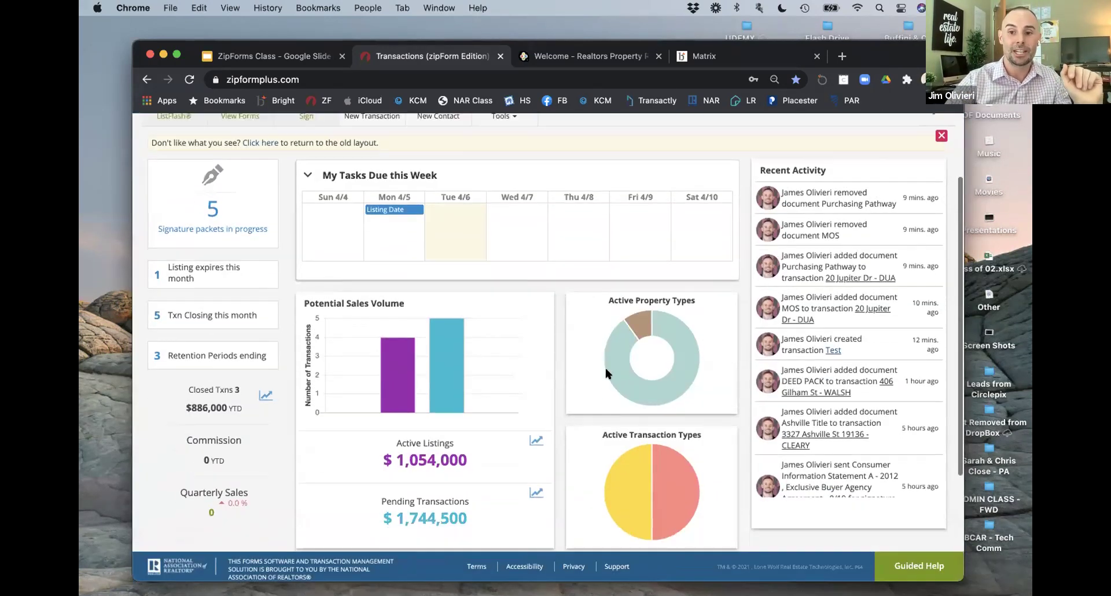
pyautogui.scroll(3, 605, 370)
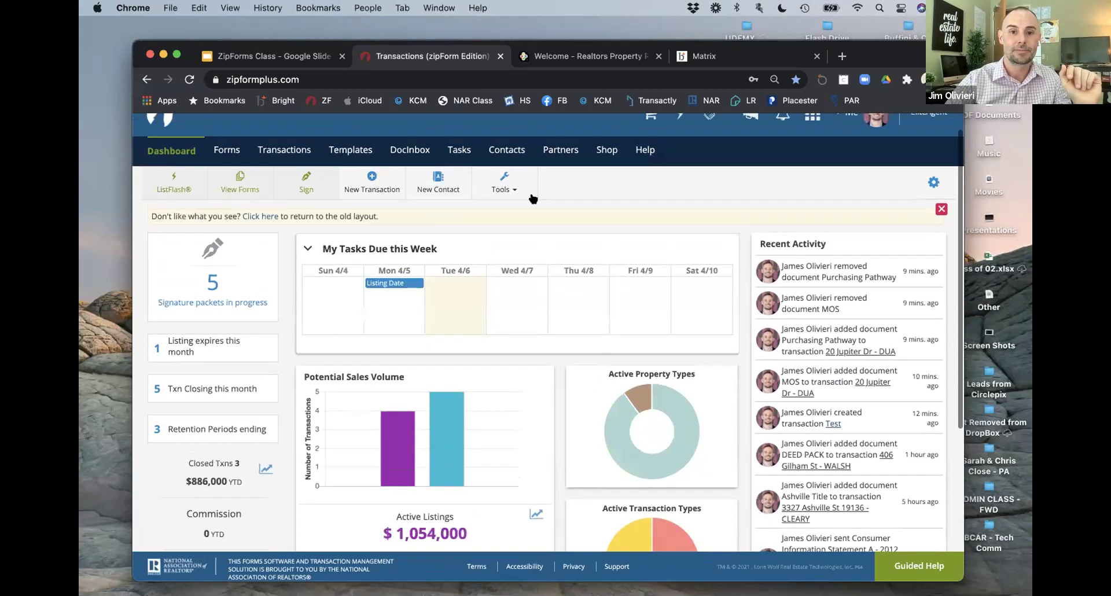
# Step: In the Mortgage Calculator, calculate principal and interest for a 350000 loan over 360 months
pyautogui.click(501, 183)
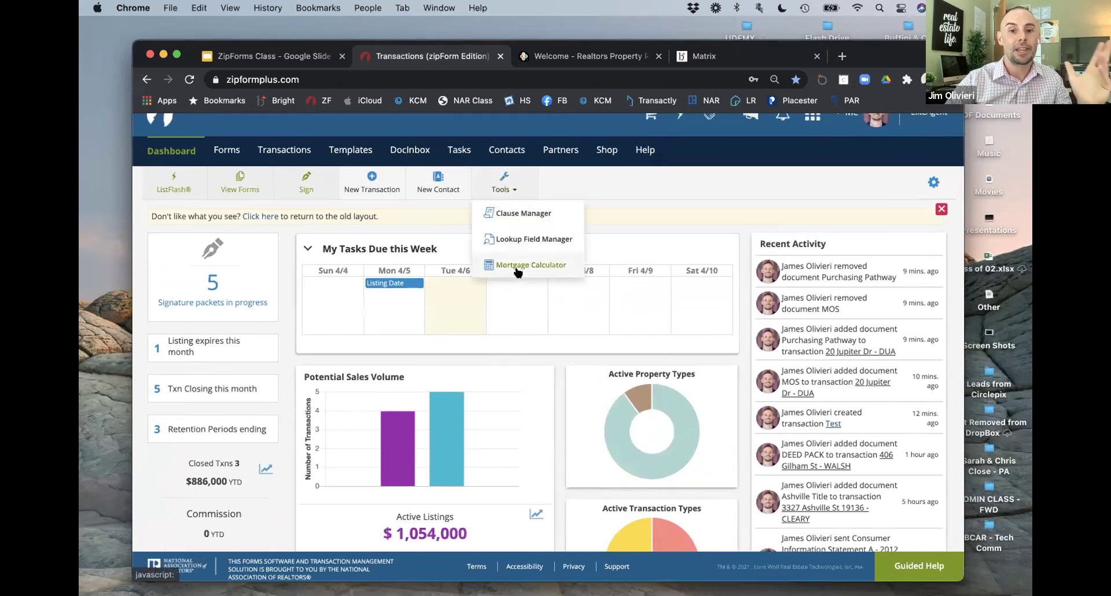
pyautogui.click(533, 265)
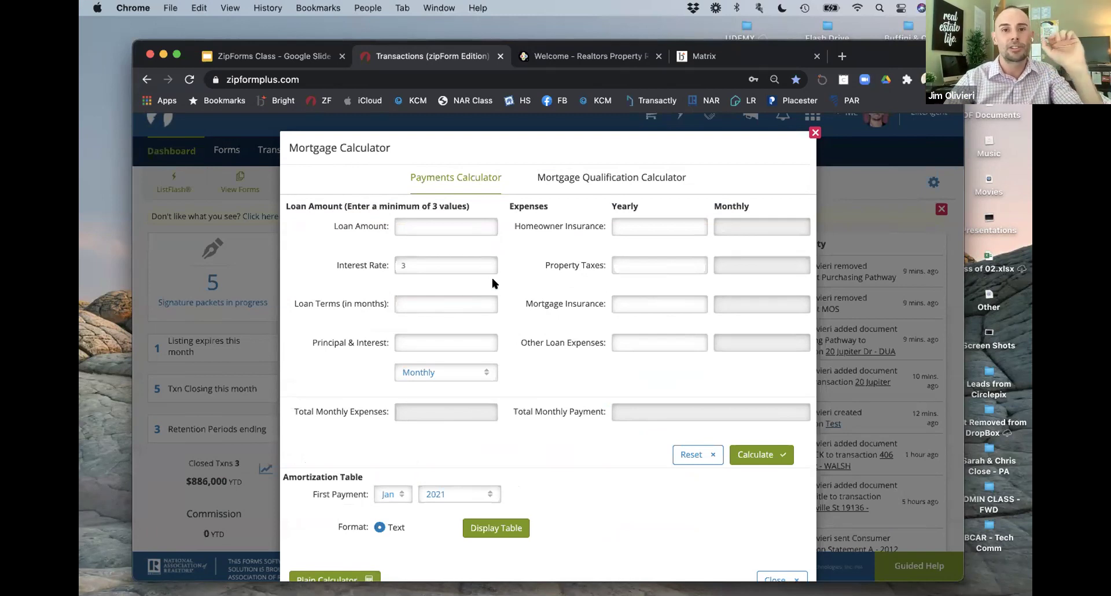
pyautogui.click(467, 228)
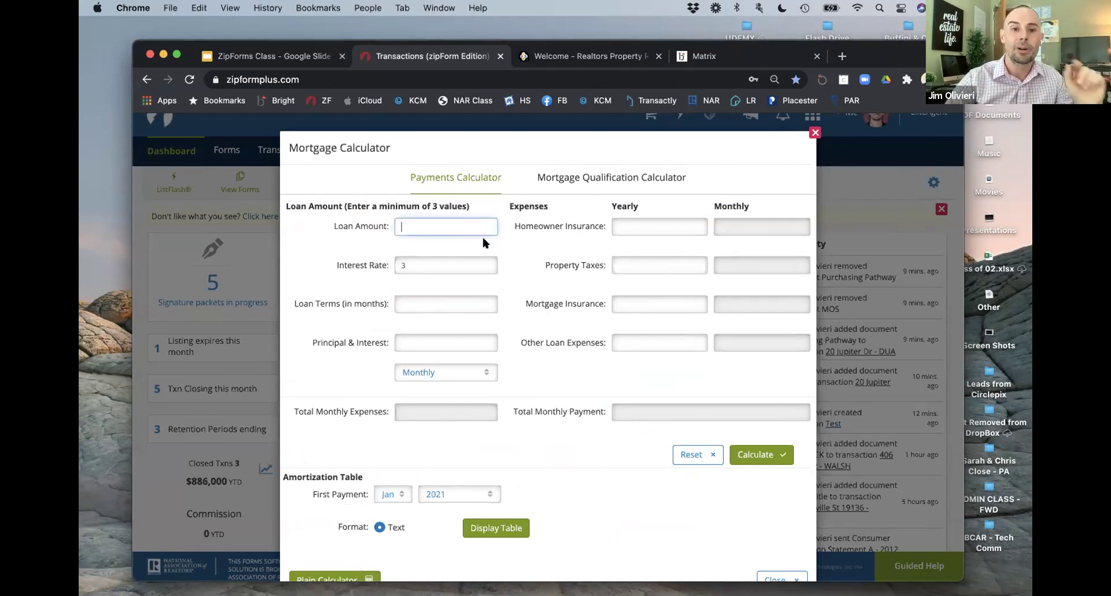
pyautogui.write('3500')
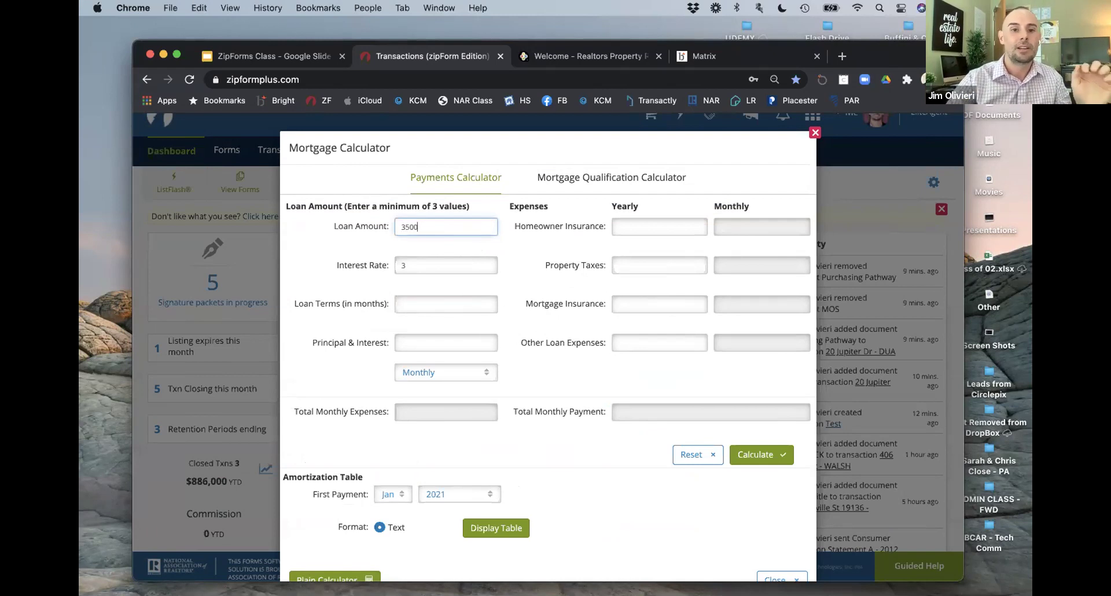
pyautogui.write('00')
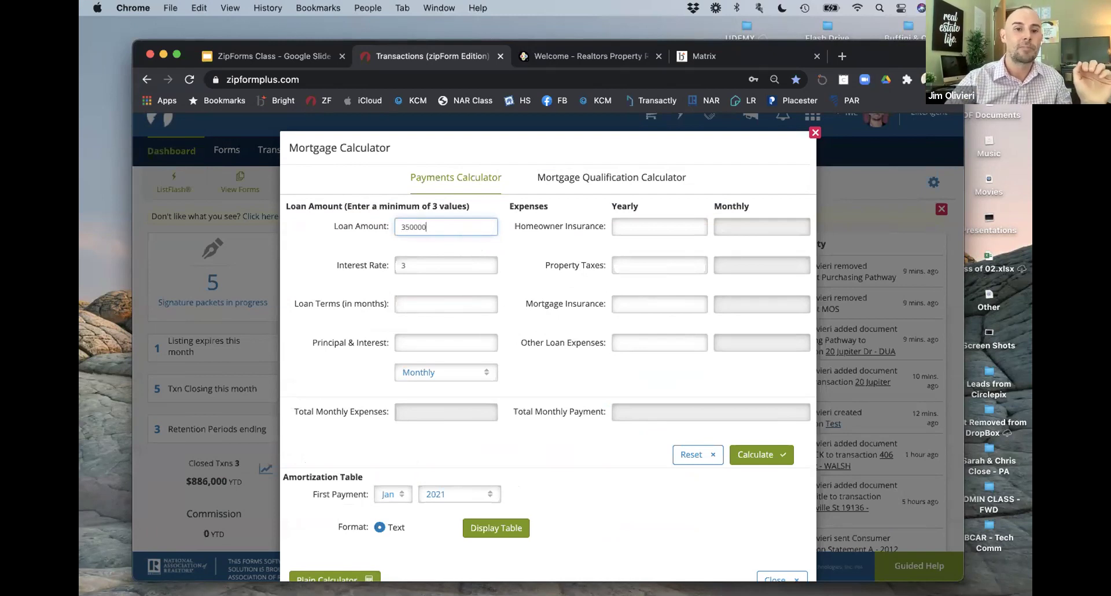
pyautogui.click(429, 306)
pyautogui.write('360')
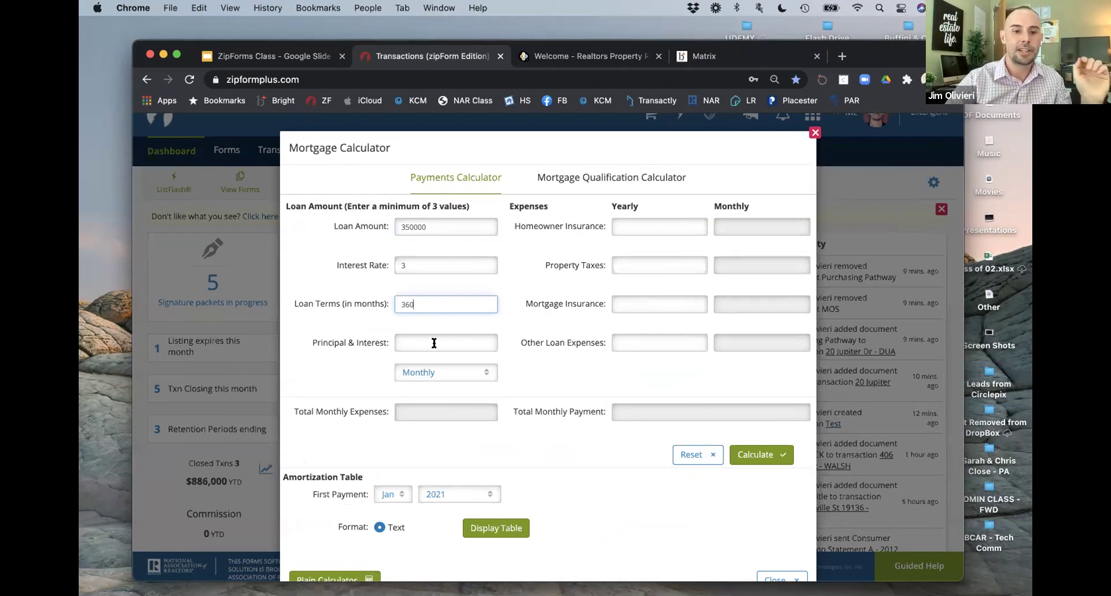
pyautogui.scroll(-1, 521, 495)
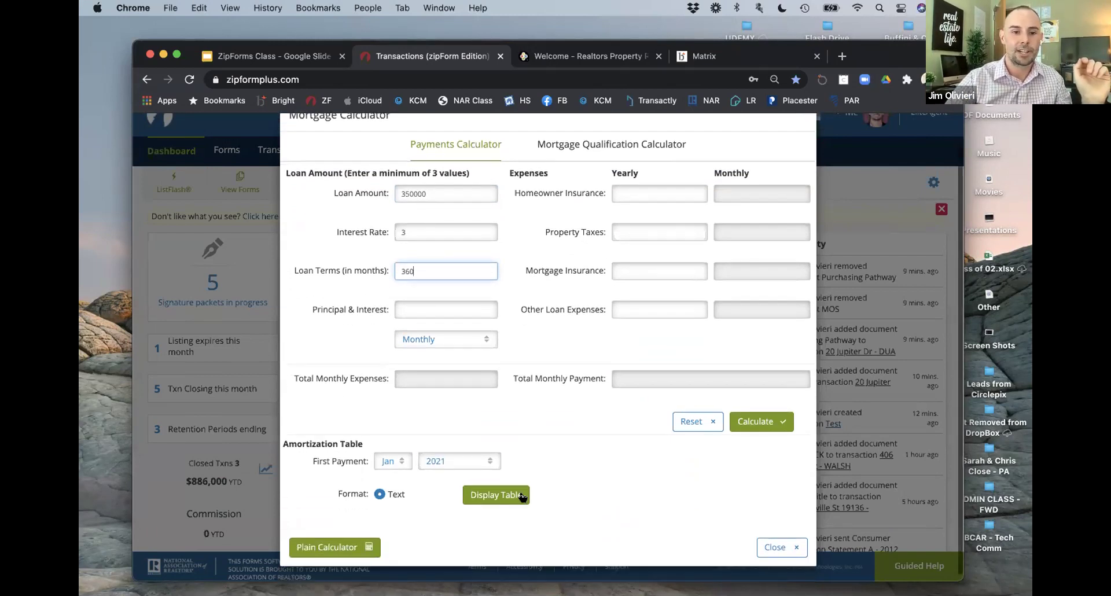
pyautogui.click(755, 421)
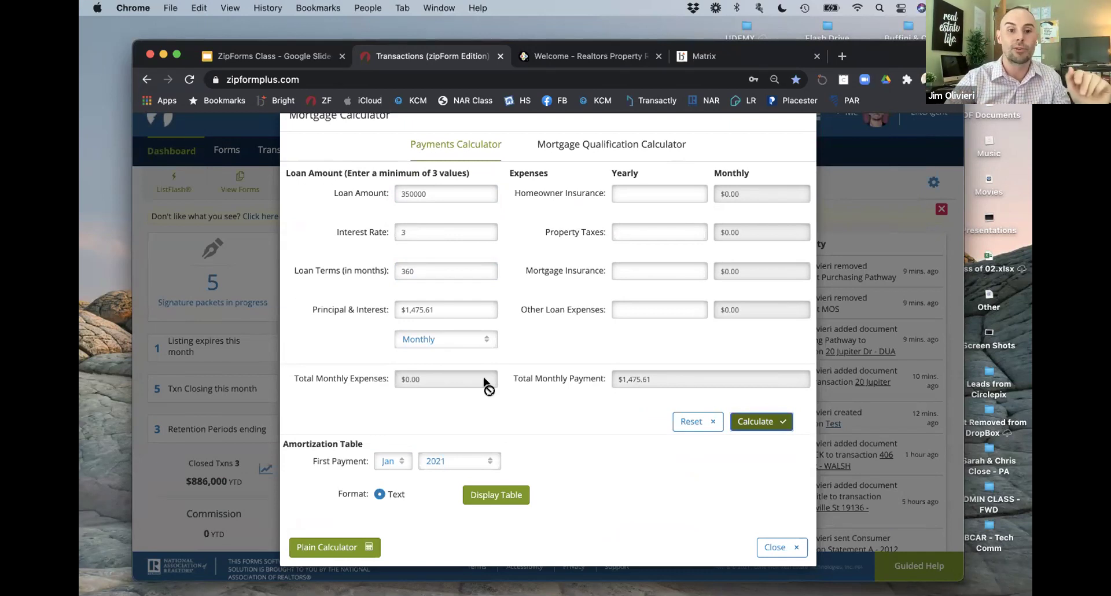
# Step: Add 1200 yearly insurance and 5600 yearly property taxes, then recalculate the monthly totals
pyautogui.click(659, 197)
pyautogui.write('1200')
pyautogui.click(638, 229)
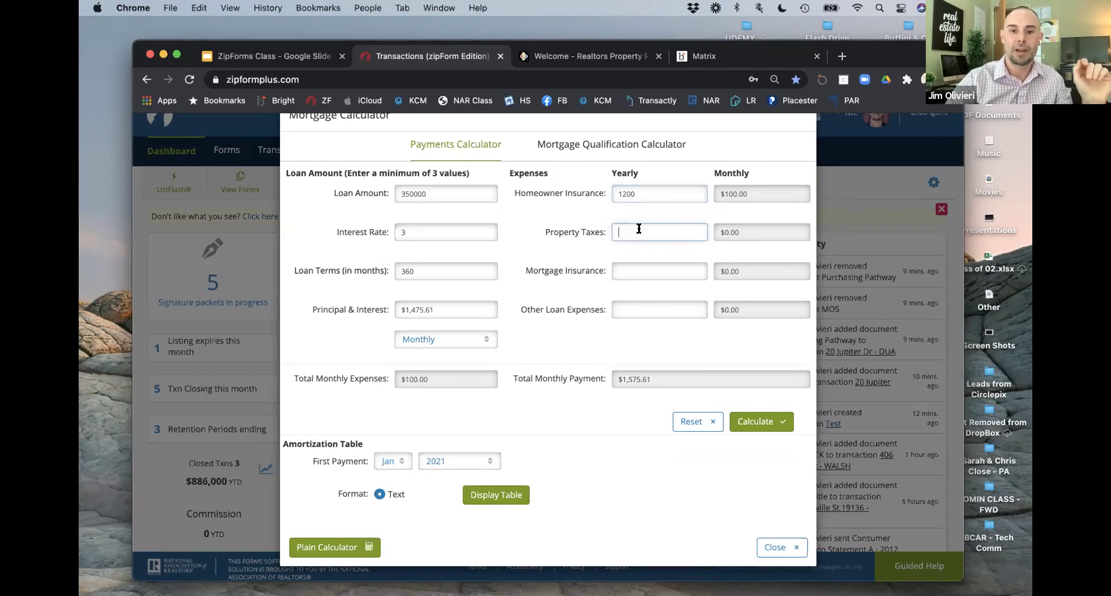
pyautogui.write('5600')
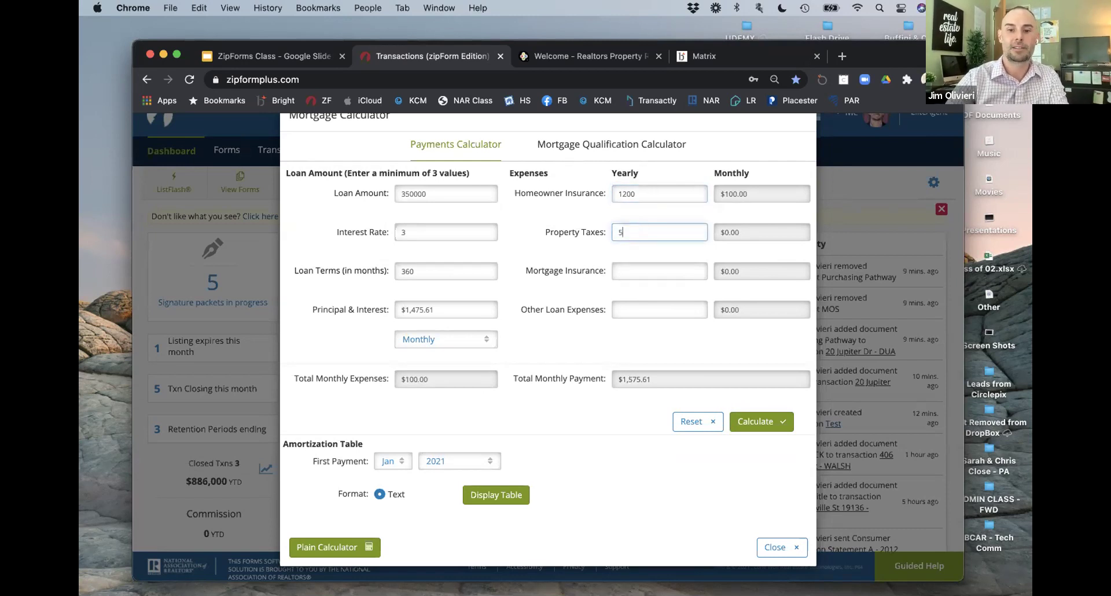
pyautogui.click(661, 271)
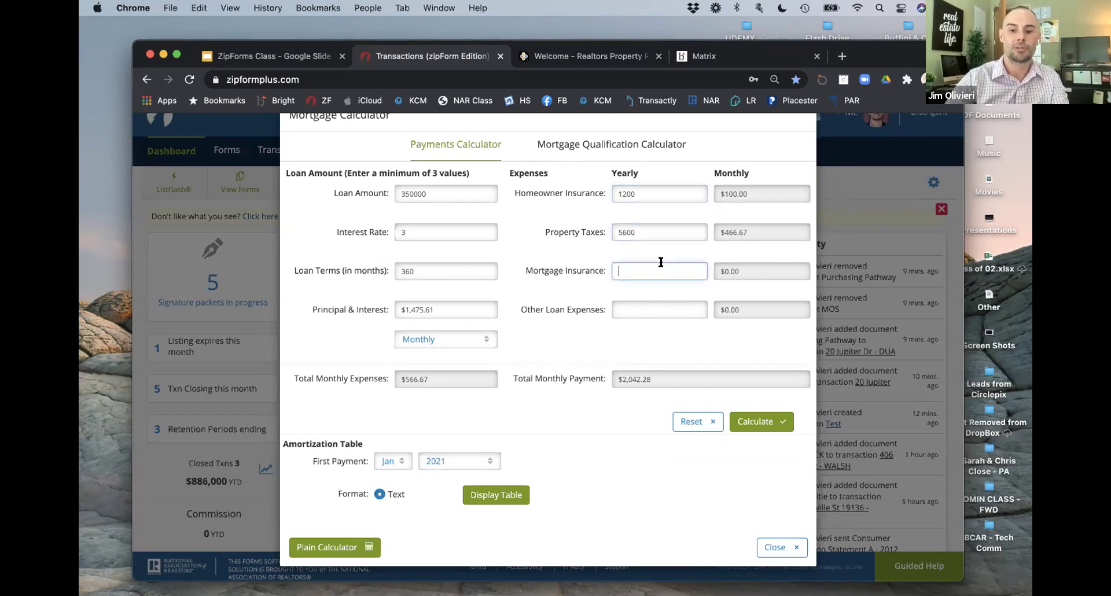
pyautogui.click(751, 421)
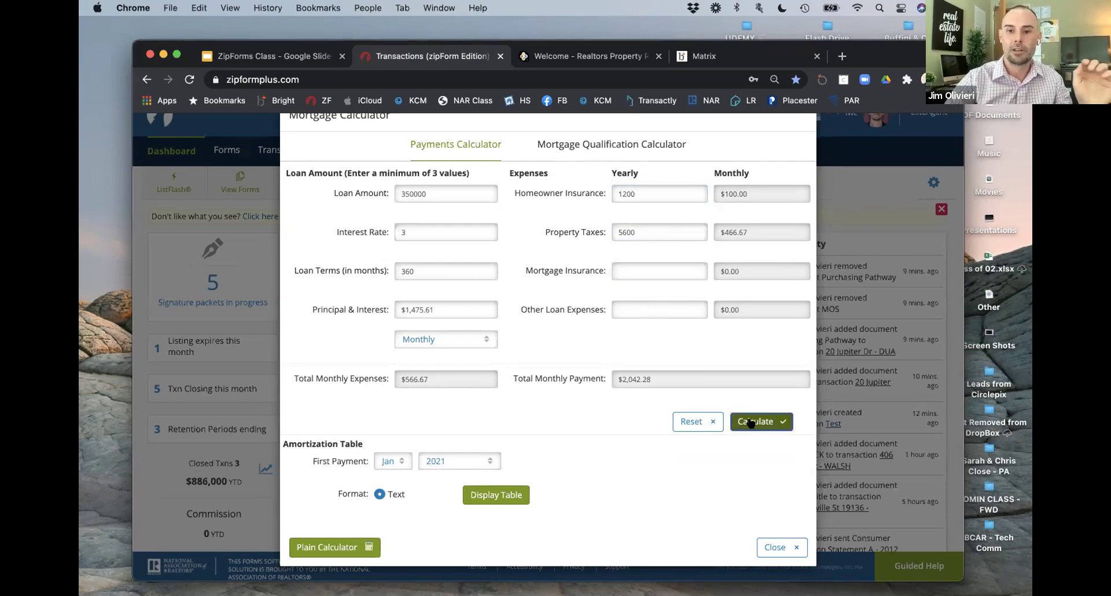
pyautogui.click(448, 382)
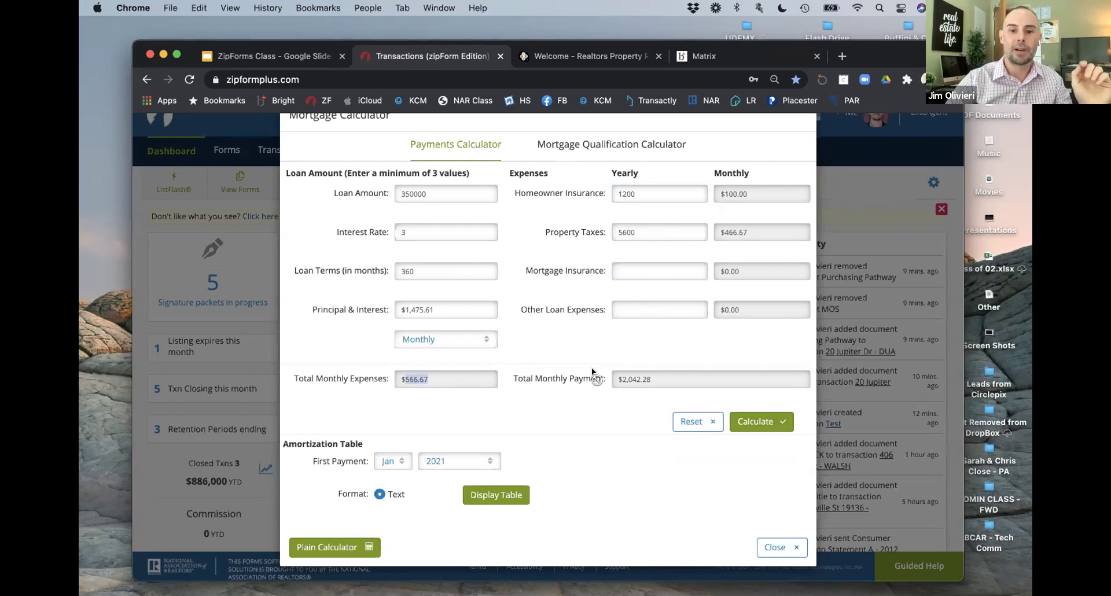
pyautogui.click(669, 380)
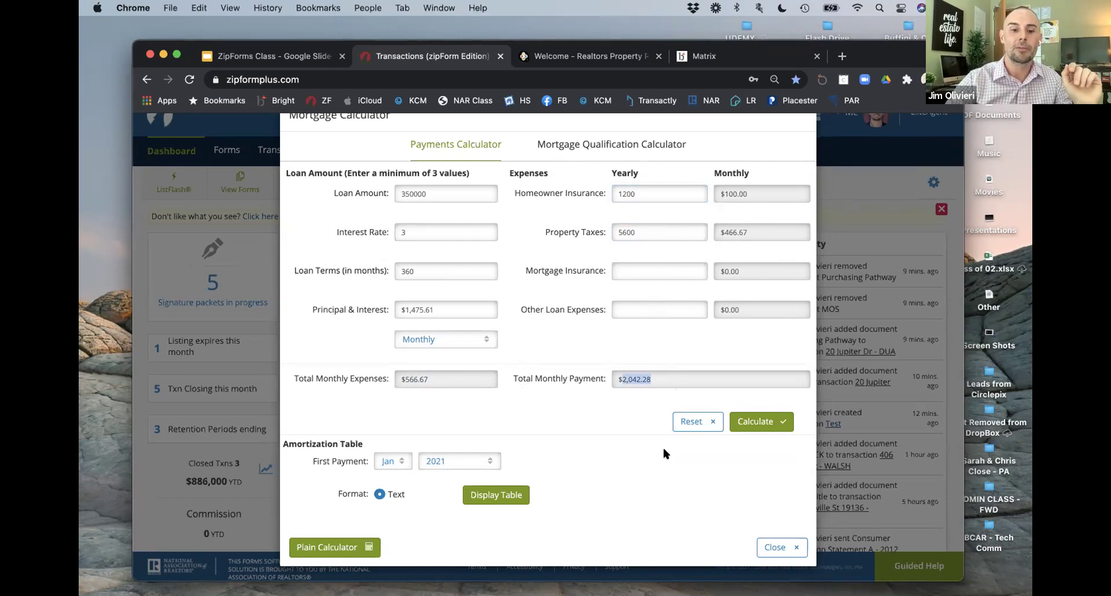
# Step: Keep first-payment year 2021, review the amortization schedule, then close the calculator for the slides
pyautogui.scroll(-1, 662, 445)
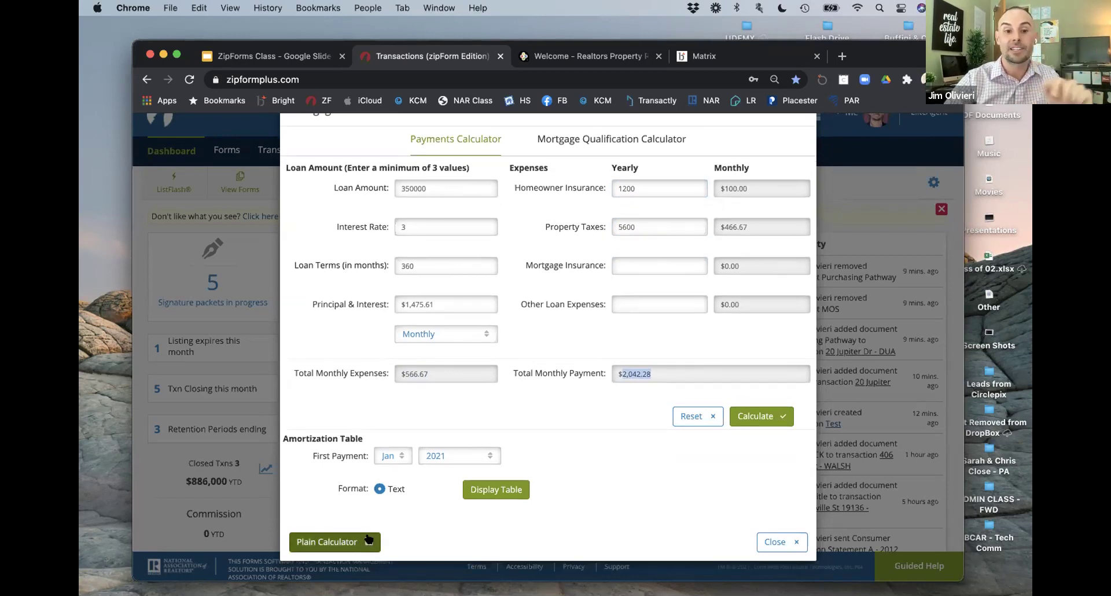
pyautogui.click(456, 455)
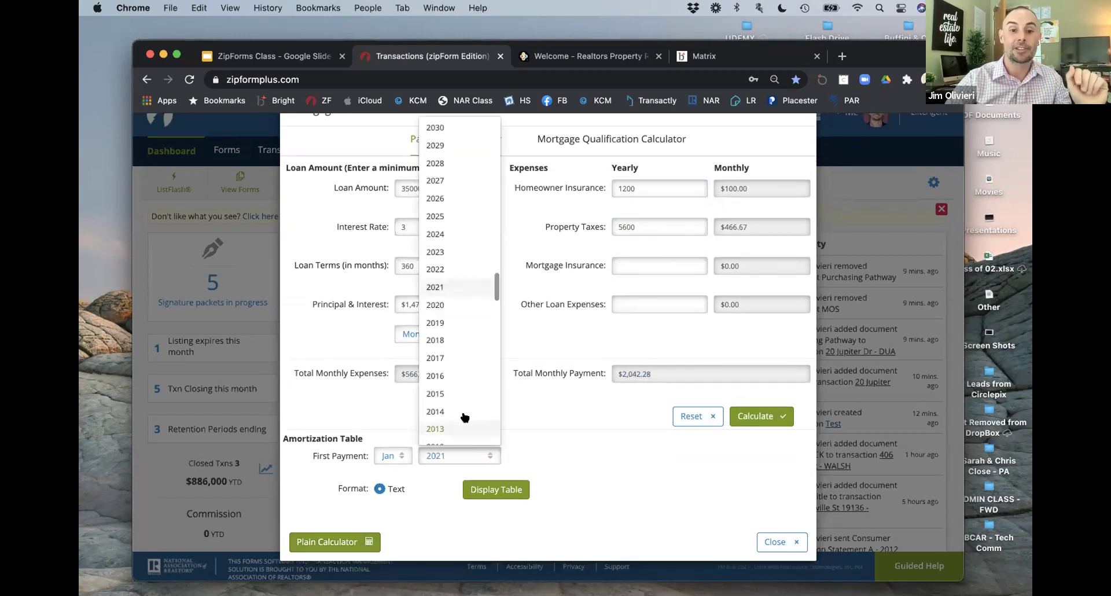
pyautogui.click(553, 458)
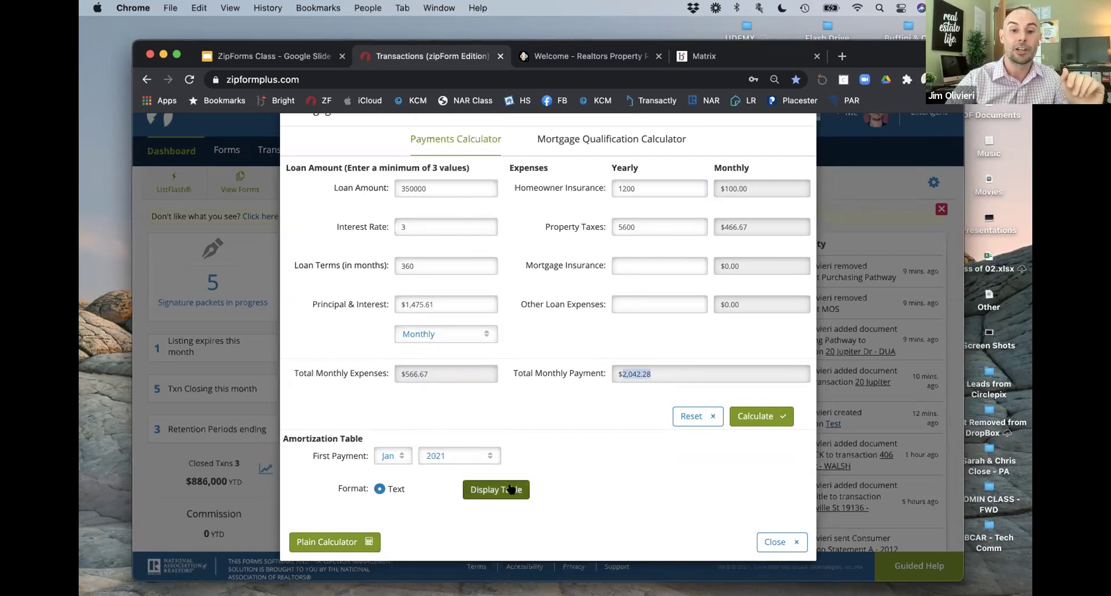
pyautogui.click(496, 489)
pyautogui.scroll(-5, 551, 416)
pyautogui.scroll(-8, 549, 347)
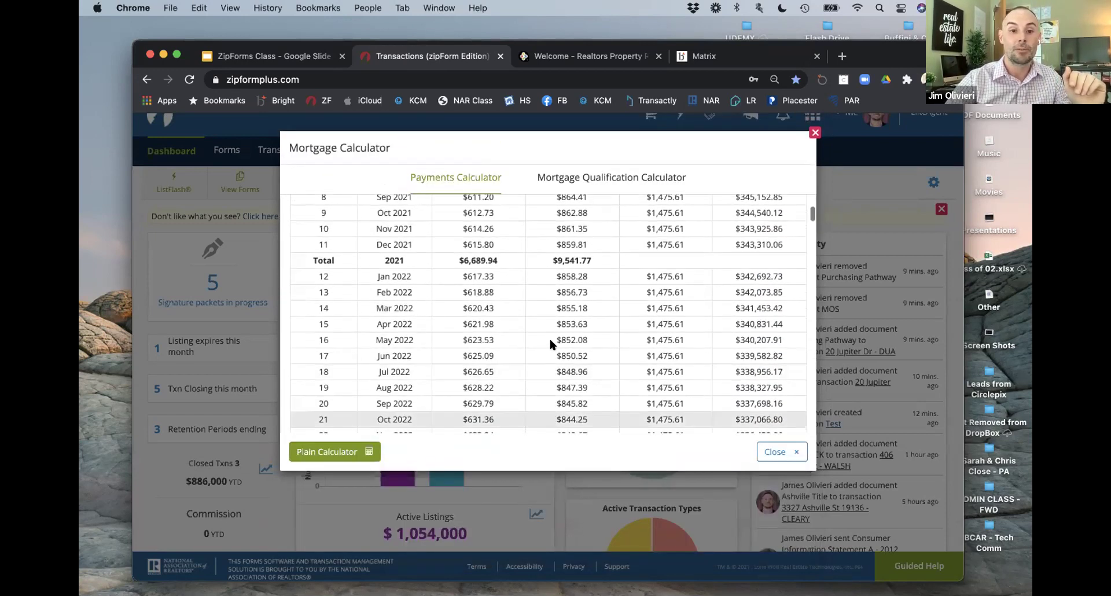
pyautogui.scroll(-2, 551, 338)
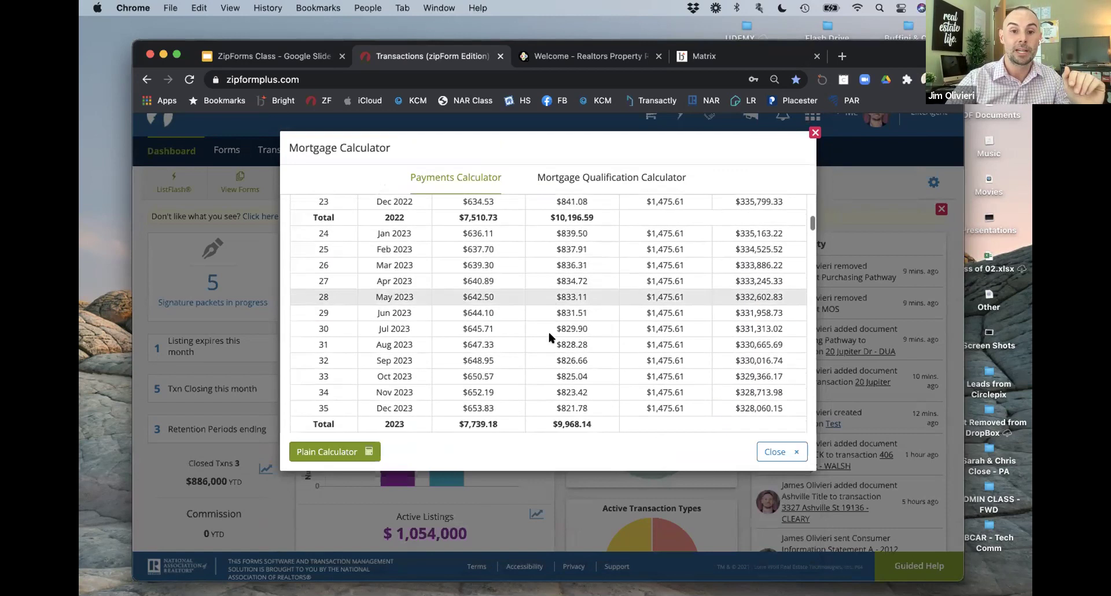
pyautogui.scroll(1, 550, 336)
pyautogui.scroll(-20, 497, 289)
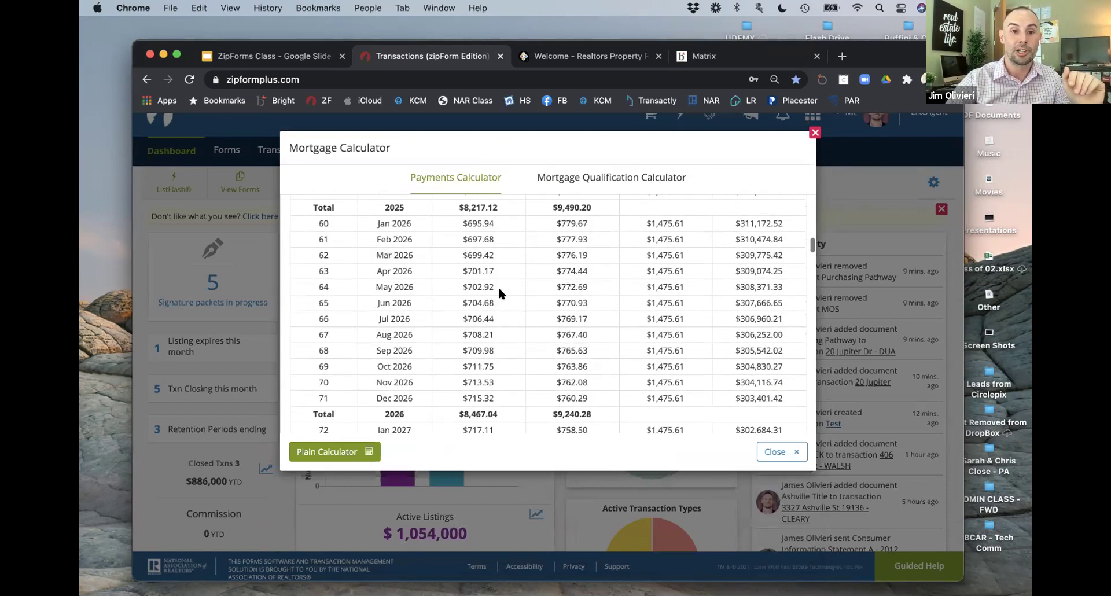
pyautogui.click(814, 132)
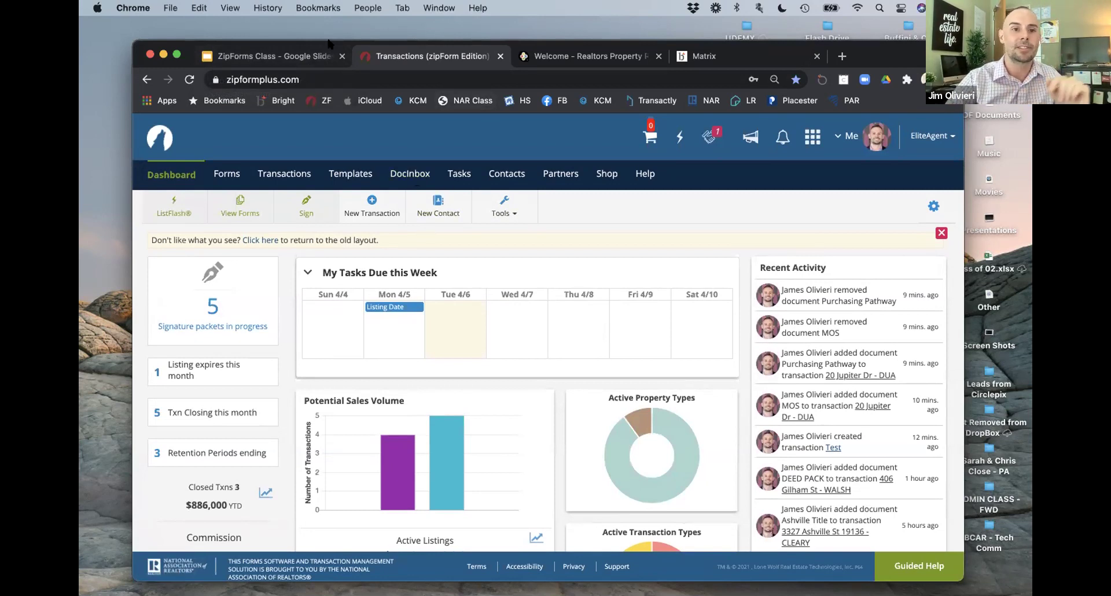
pyautogui.click(296, 56)
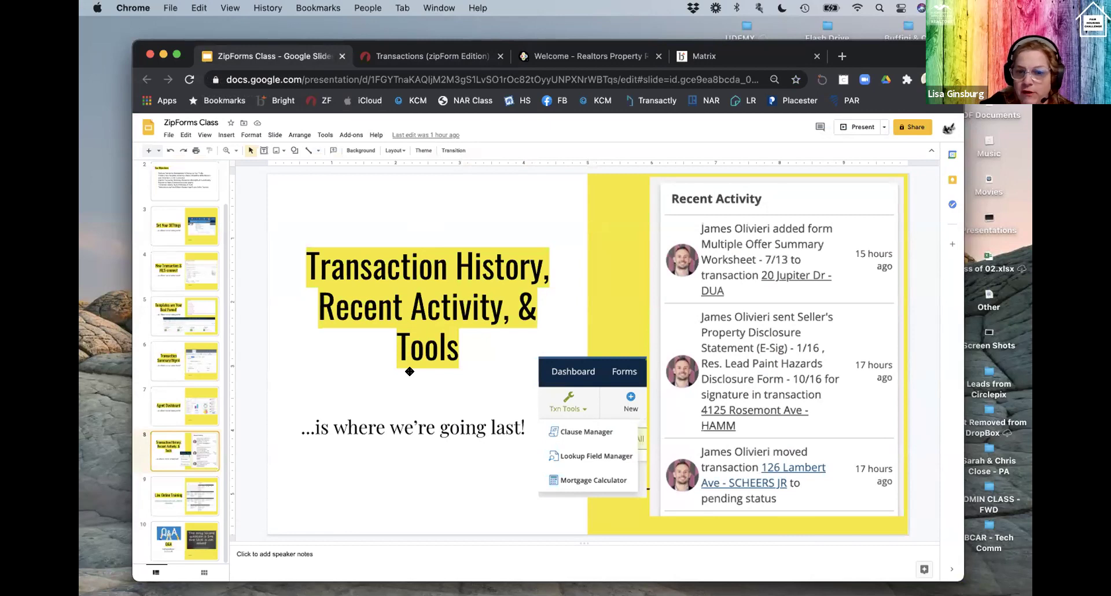
# Step: Go from the class slides back to the zipForm dashboard tab
pyautogui.click(412, 56)
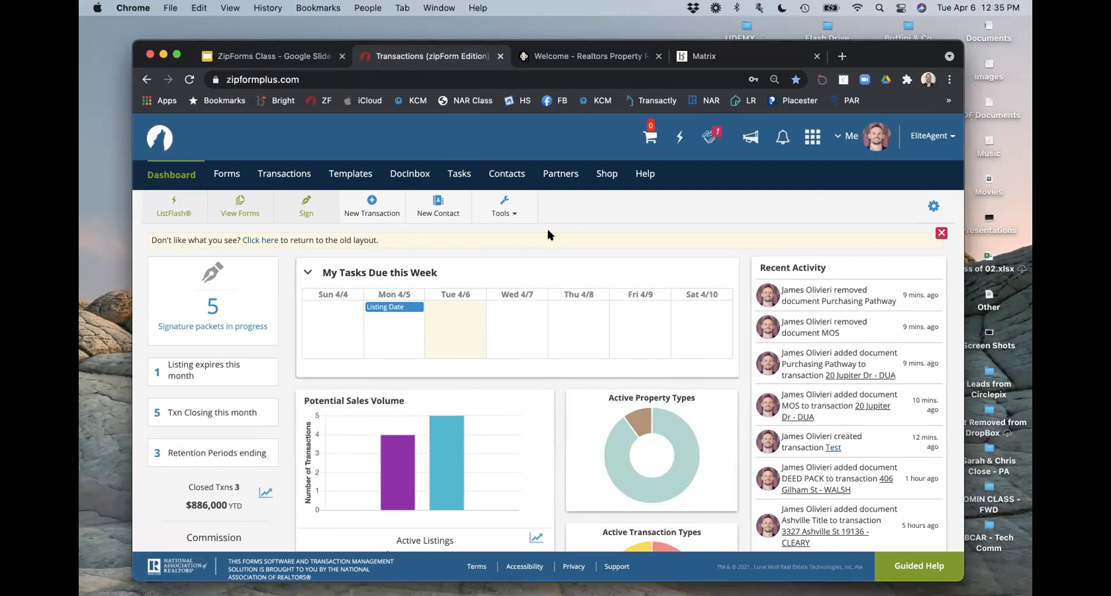
# Step: Open the OFFER folder in the first active transaction's documents
pyautogui.click(262, 179)
pyautogui.click(499, 372)
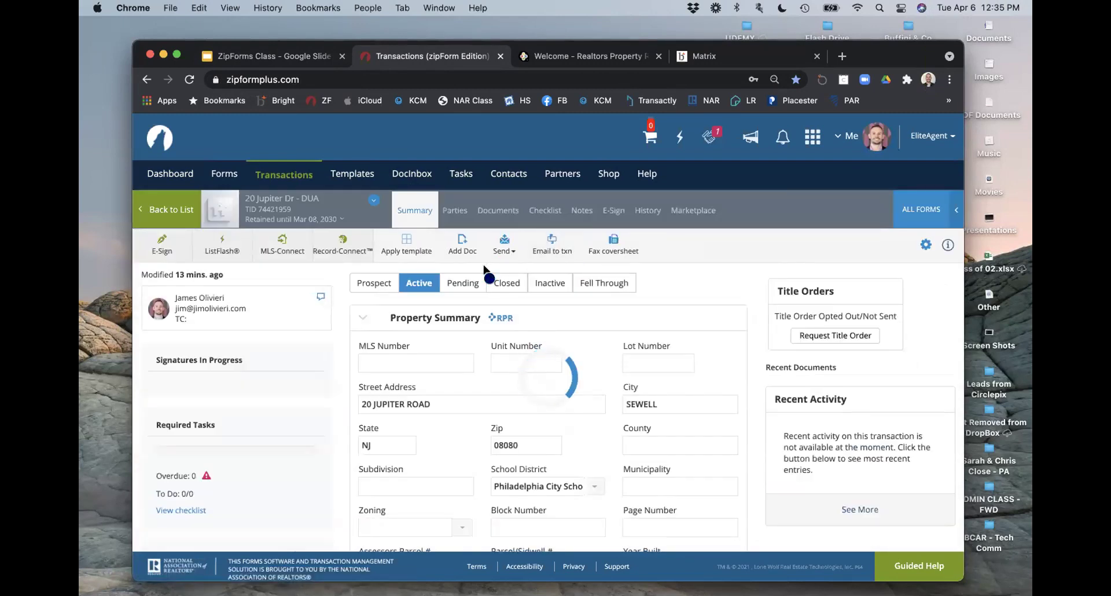
pyautogui.click(498, 210)
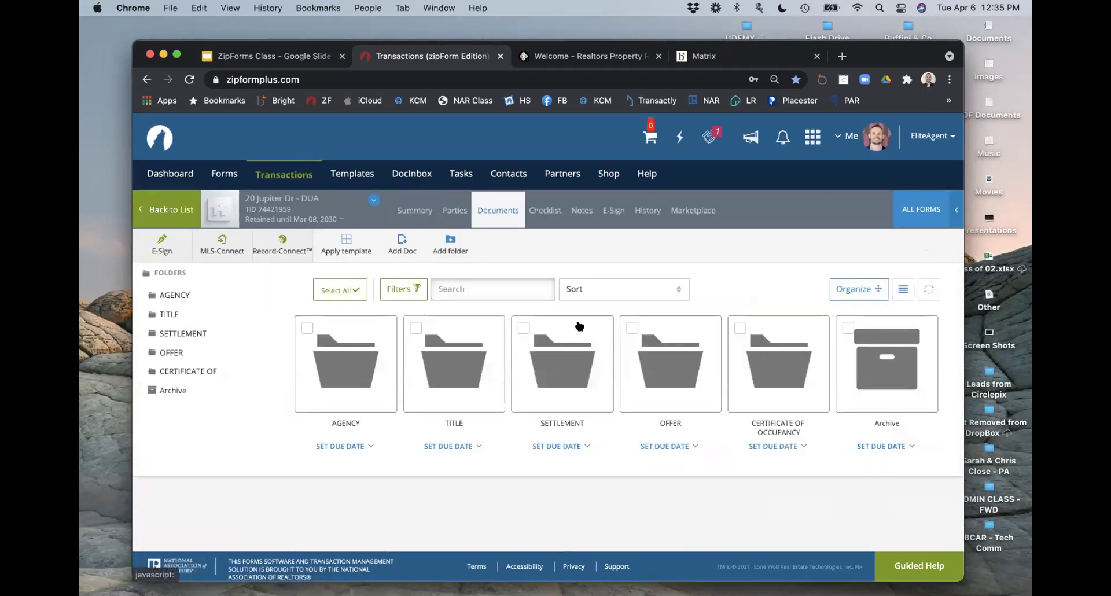
pyautogui.click(674, 359)
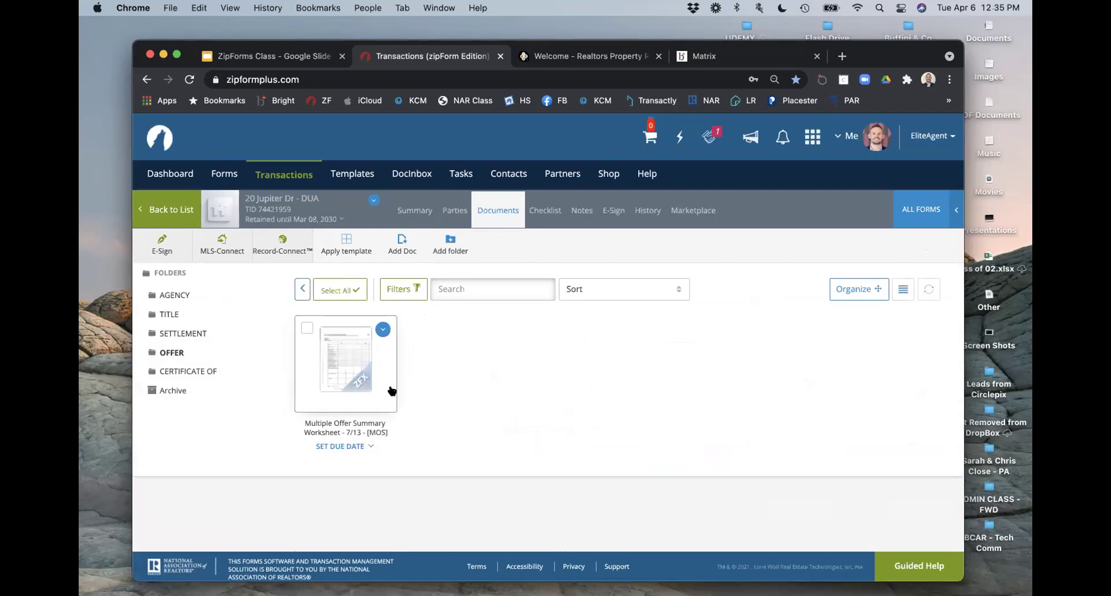
# Step: From the NJAR library, search 'cont' and add Contract of Sale, Form 118
pyautogui.click(910, 213)
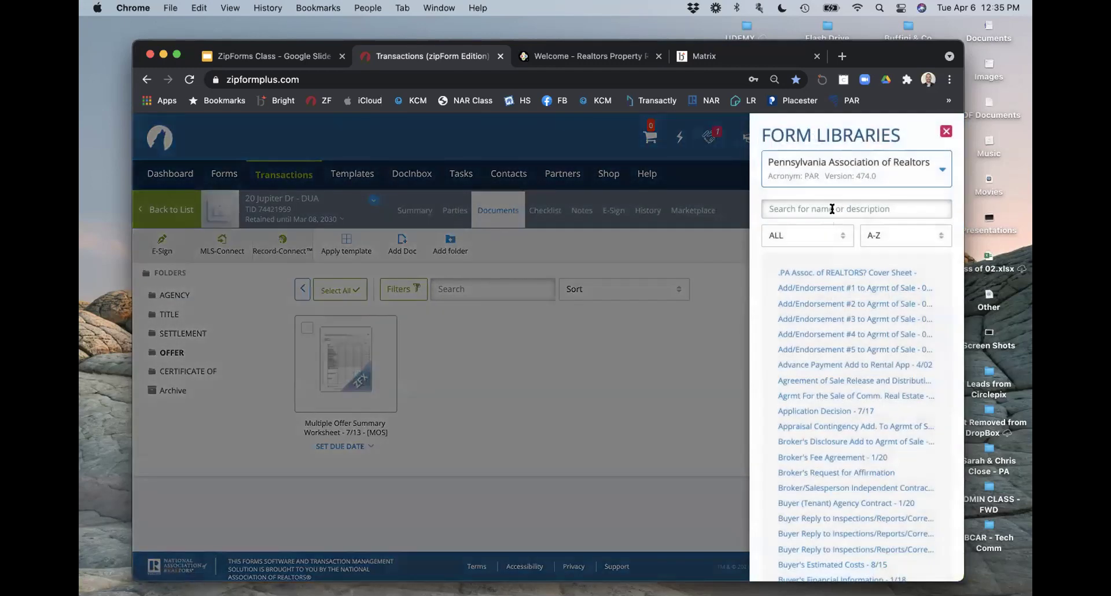
pyautogui.click(841, 167)
pyautogui.click(823, 224)
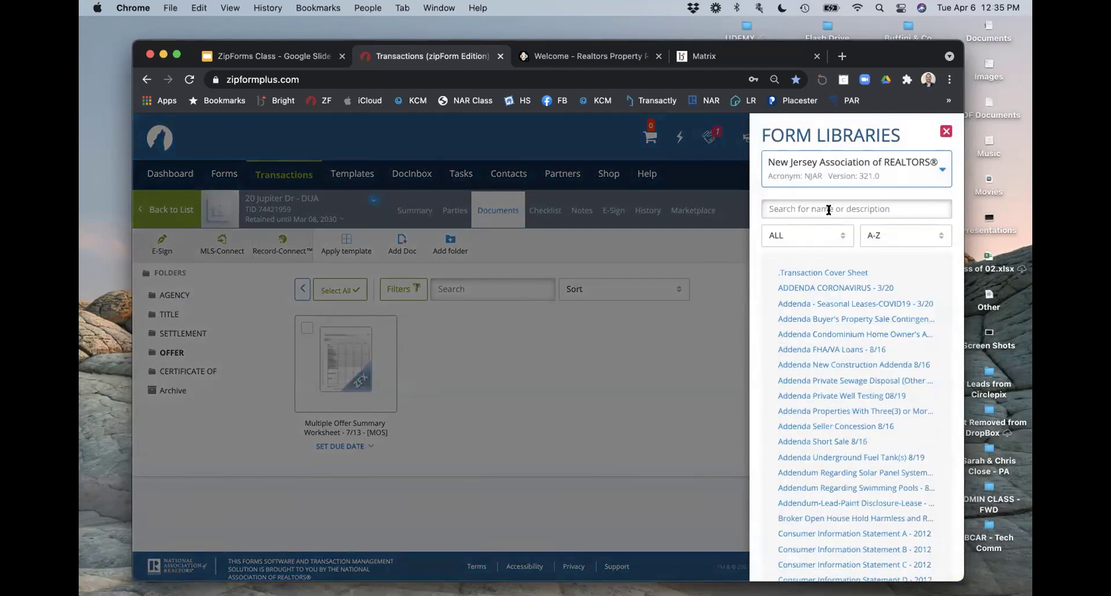
pyautogui.click(834, 205)
pyautogui.write('contract')
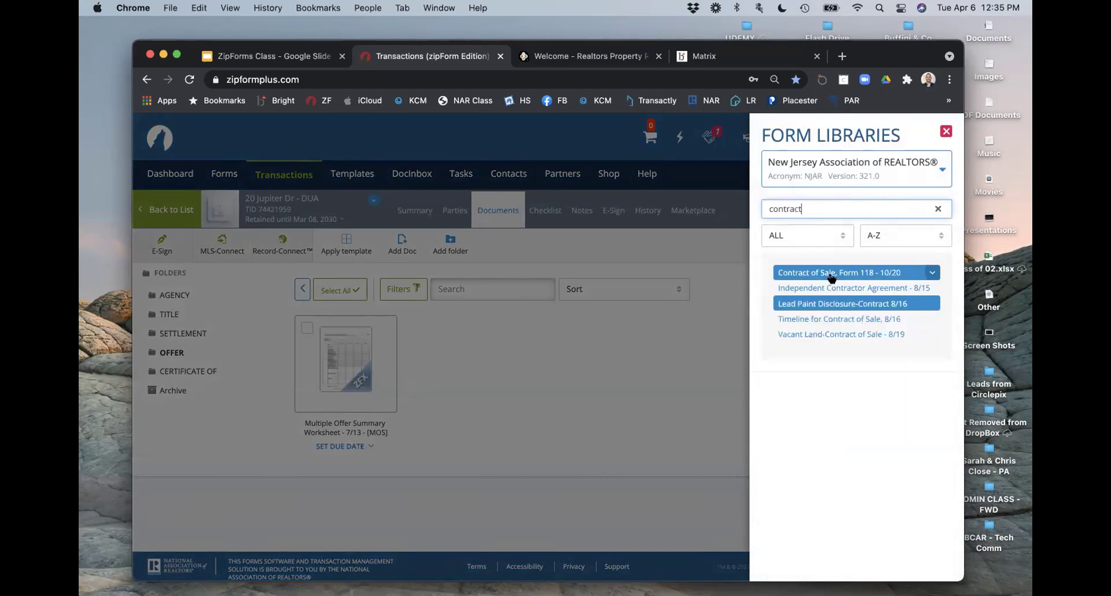
pyautogui.click(830, 273)
pyautogui.click(683, 354)
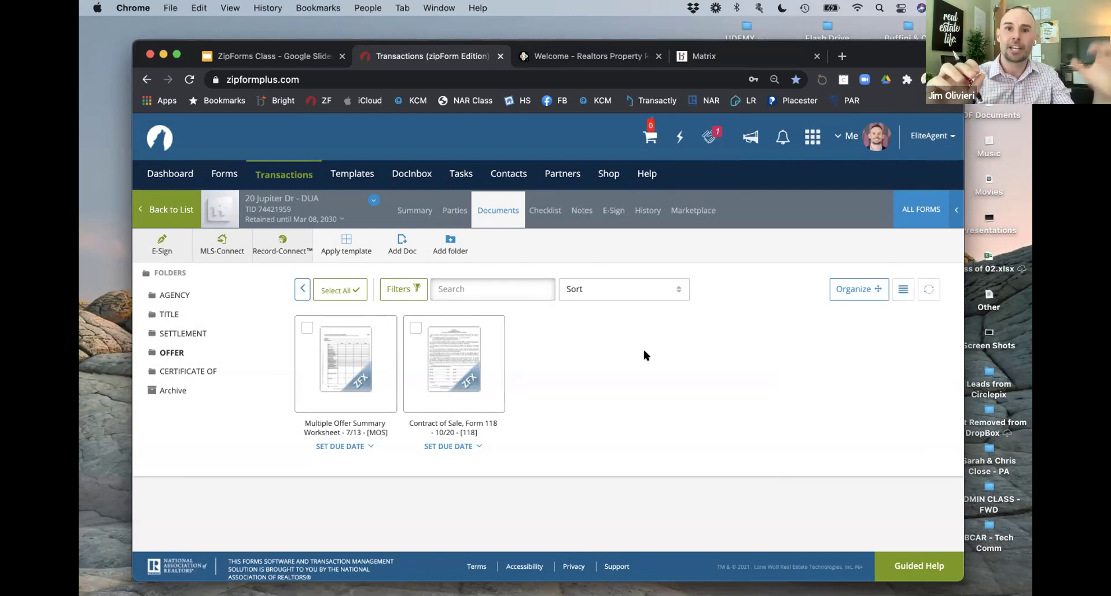
# Step: Go to Profile & Settings from the account menu
pyautogui.moveTo(480, 376)
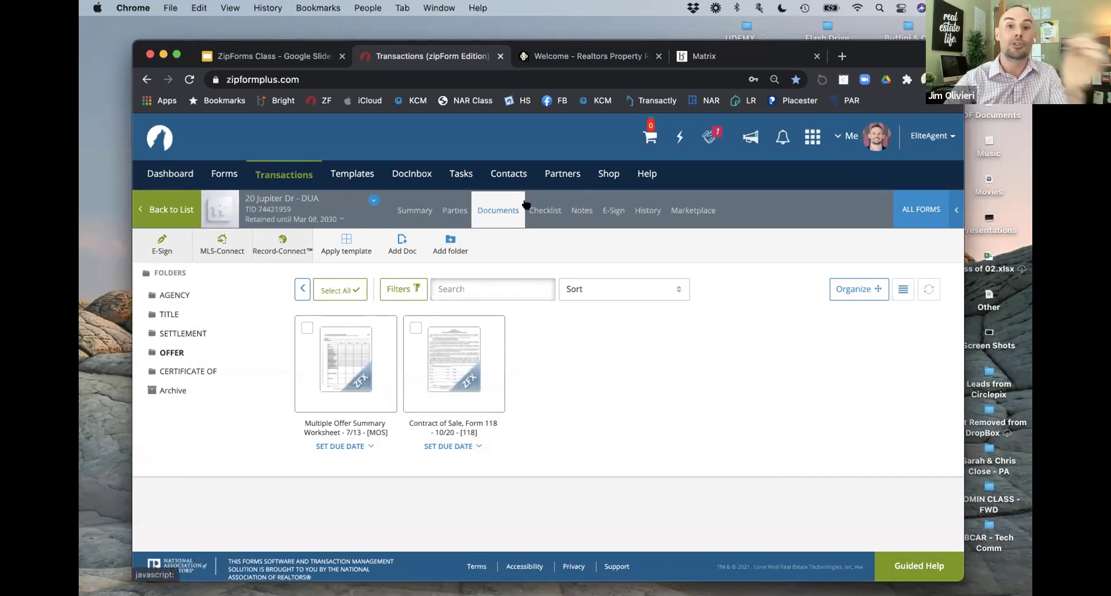
pyautogui.click(854, 138)
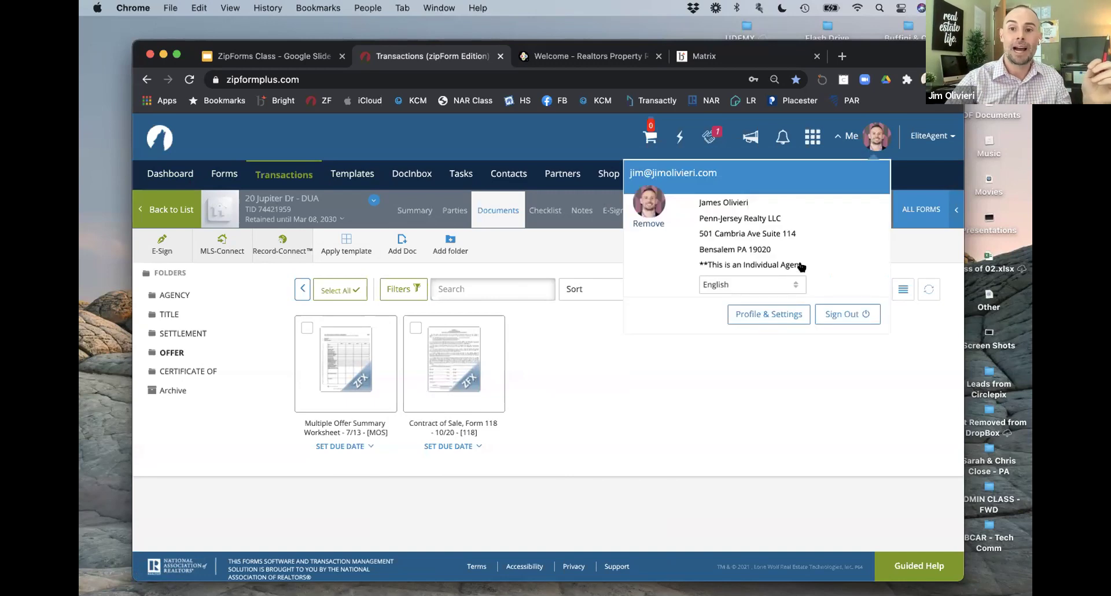
pyautogui.click(764, 312)
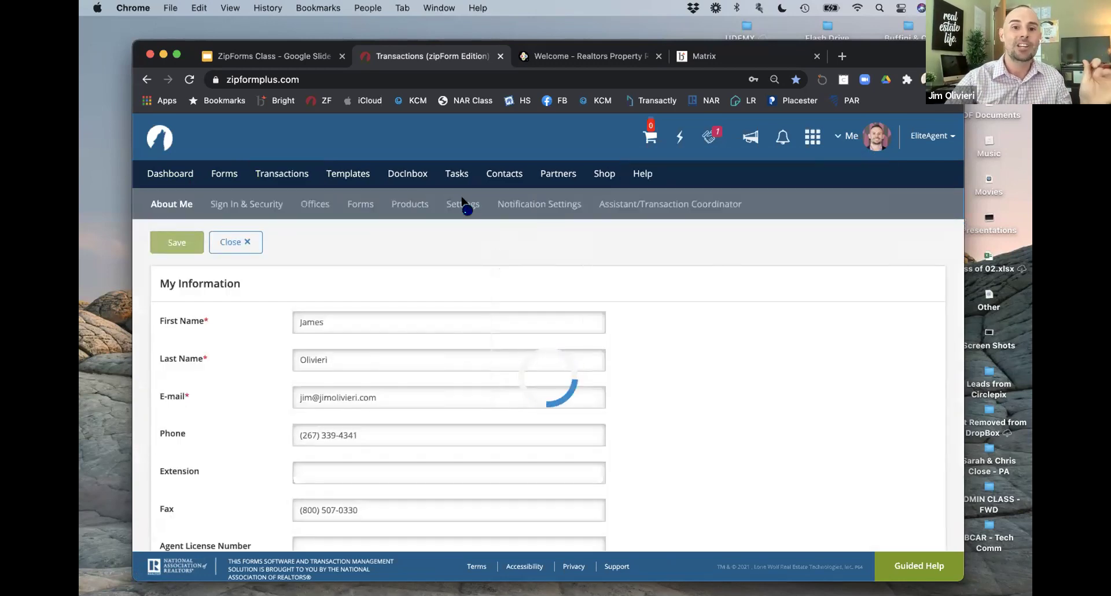
# Step: In Settings, leave the Account Preferences transaction autosave interval at 5 minutes
pyautogui.click(465, 204)
pyautogui.scroll(-5, 398, 394)
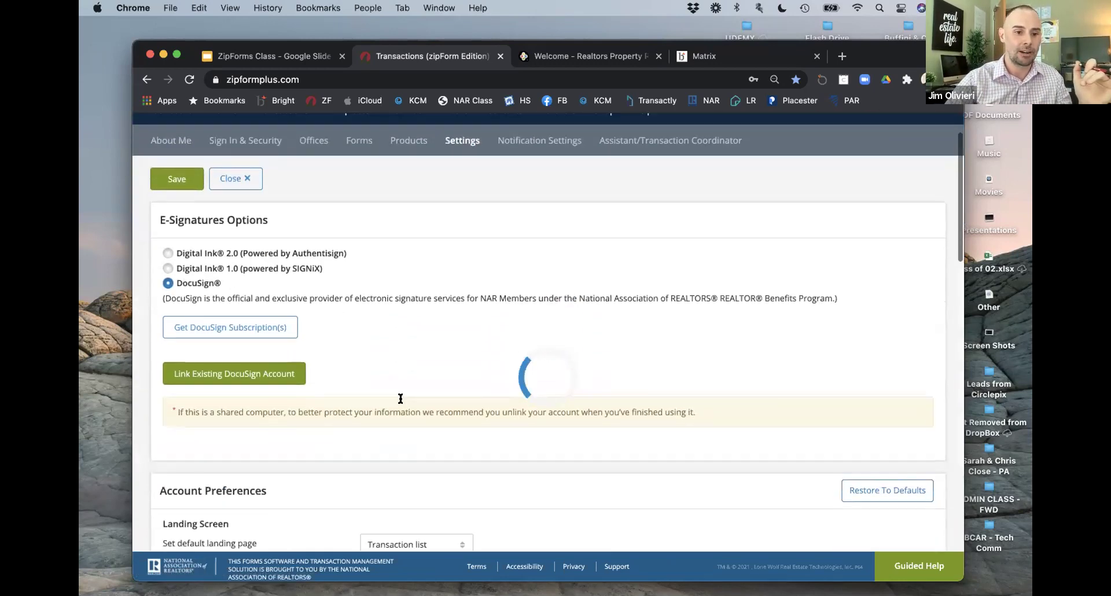
pyautogui.scroll(-3, 399, 399)
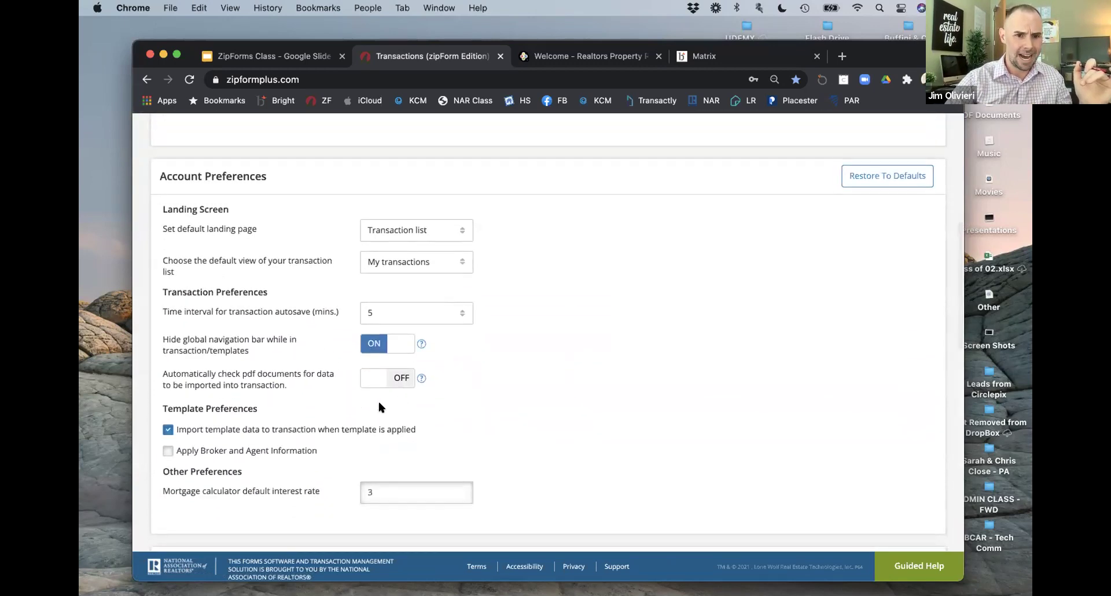
pyautogui.click(368, 312)
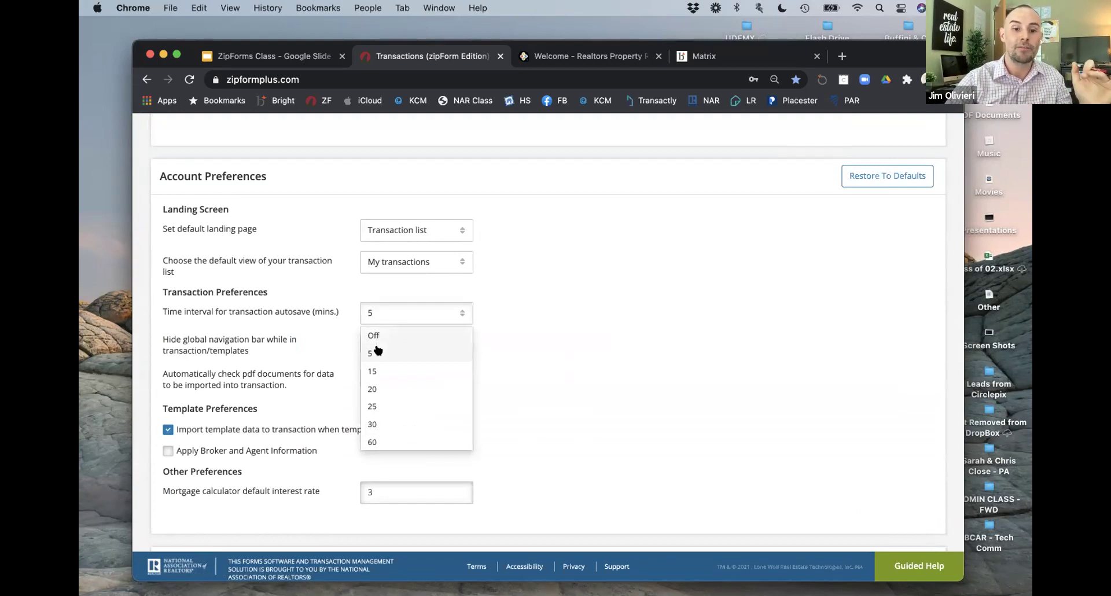
pyautogui.click(373, 352)
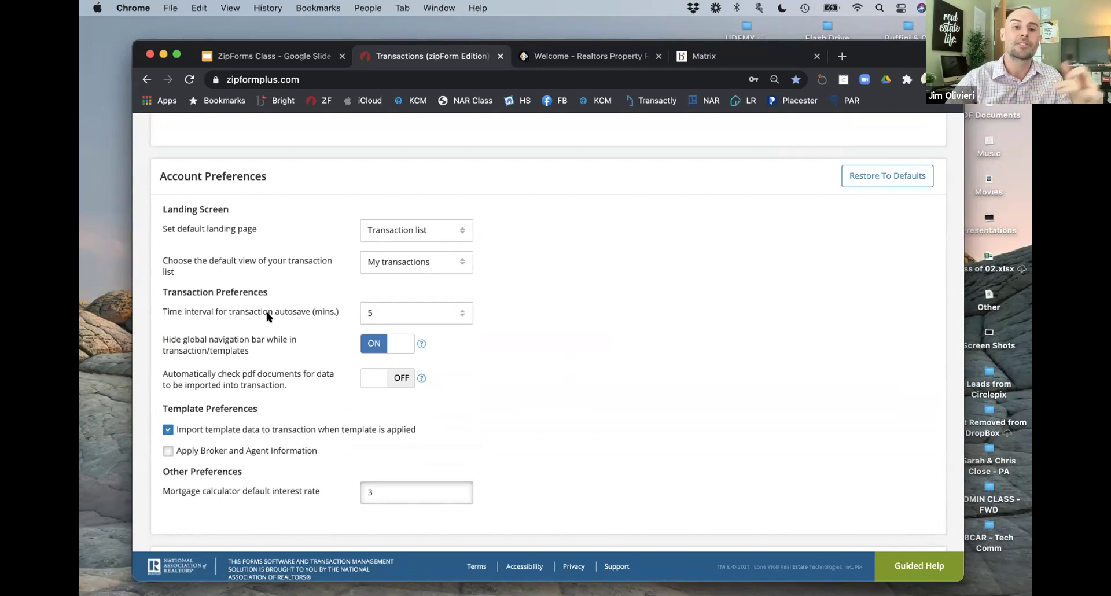
pyautogui.click(394, 312)
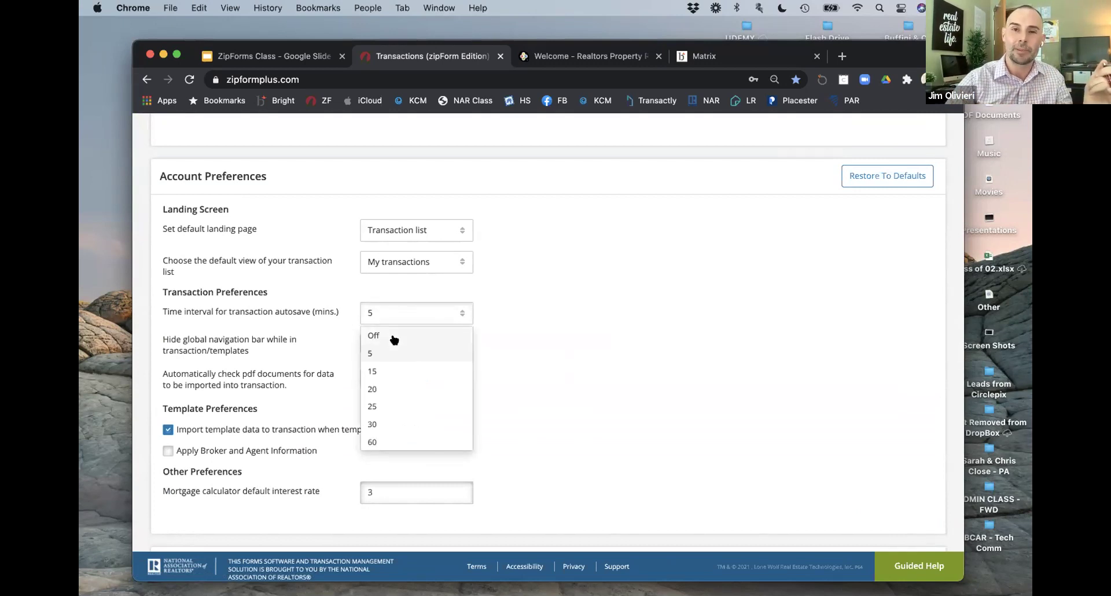
pyautogui.click(631, 298)
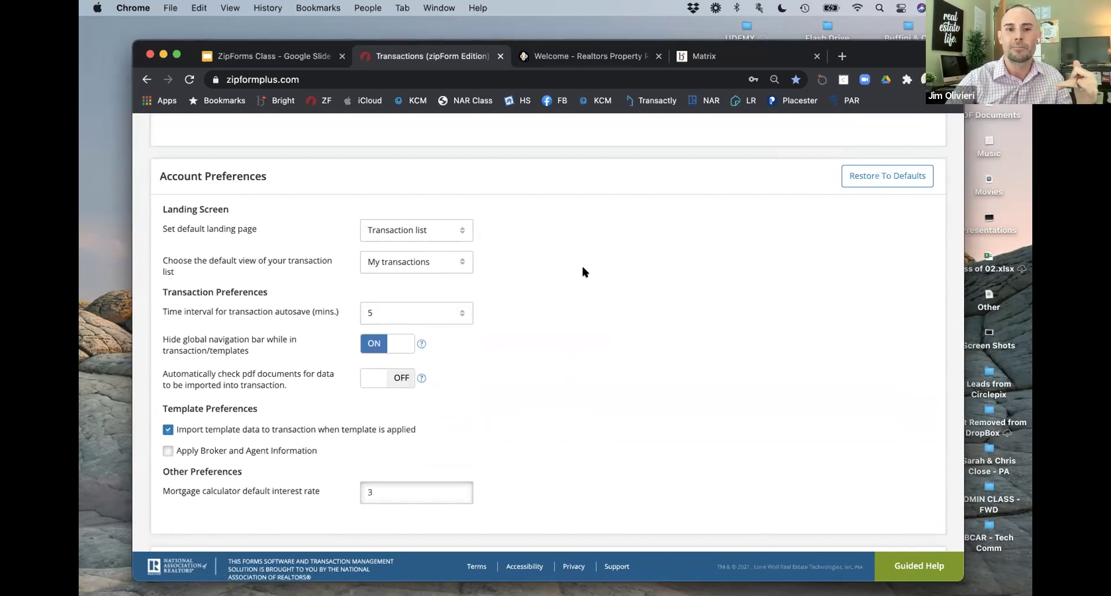
pyautogui.scroll(10, 581, 263)
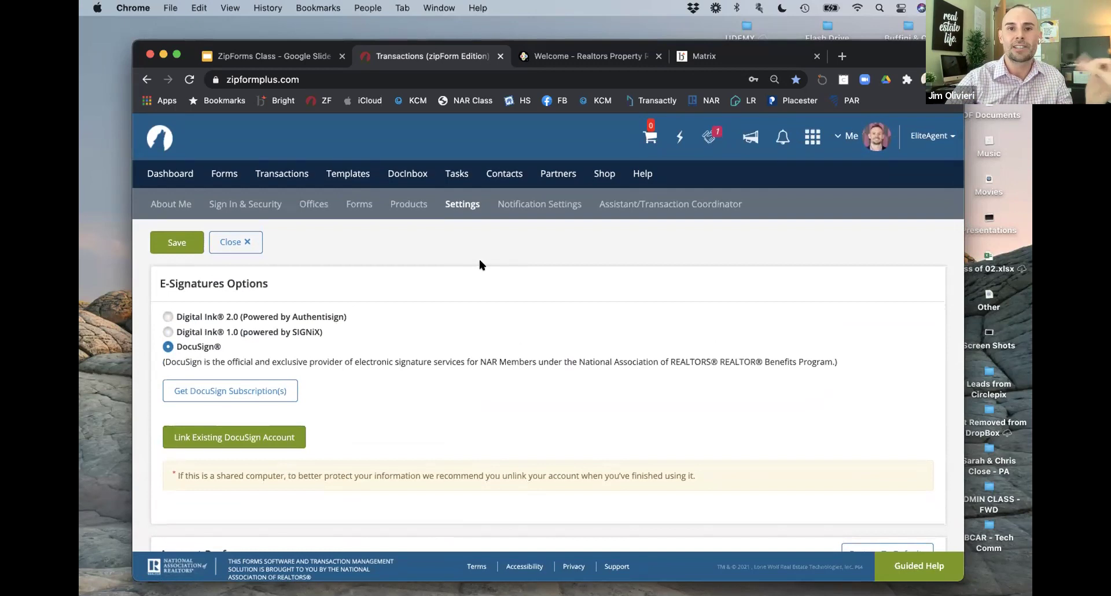
# Step: Save the account settings and go back to the Transactions list via the Dashboard
pyautogui.click(176, 243)
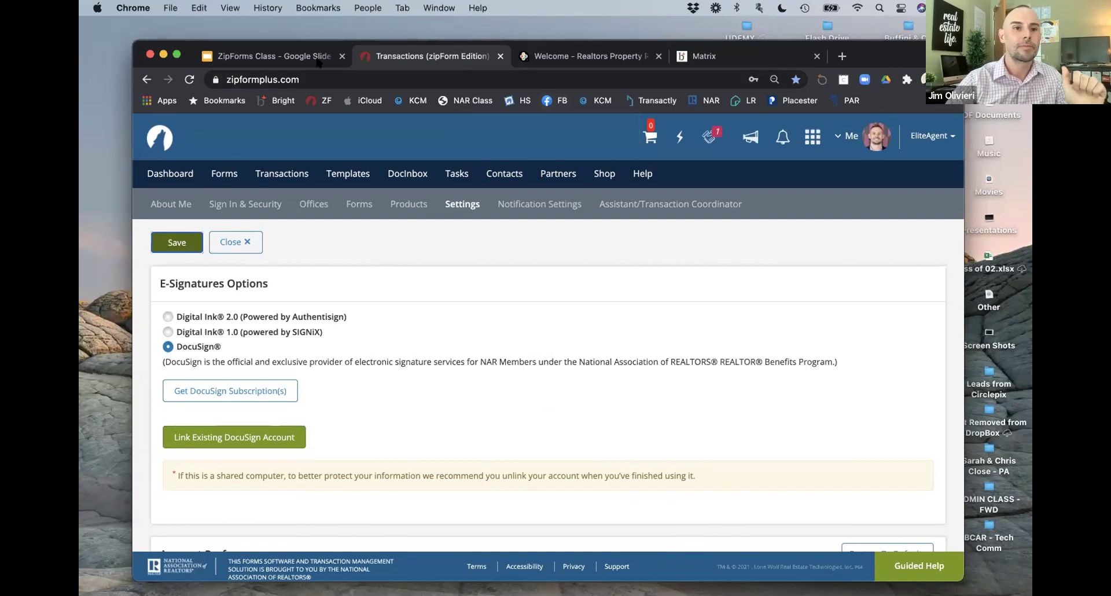
pyautogui.click(170, 173)
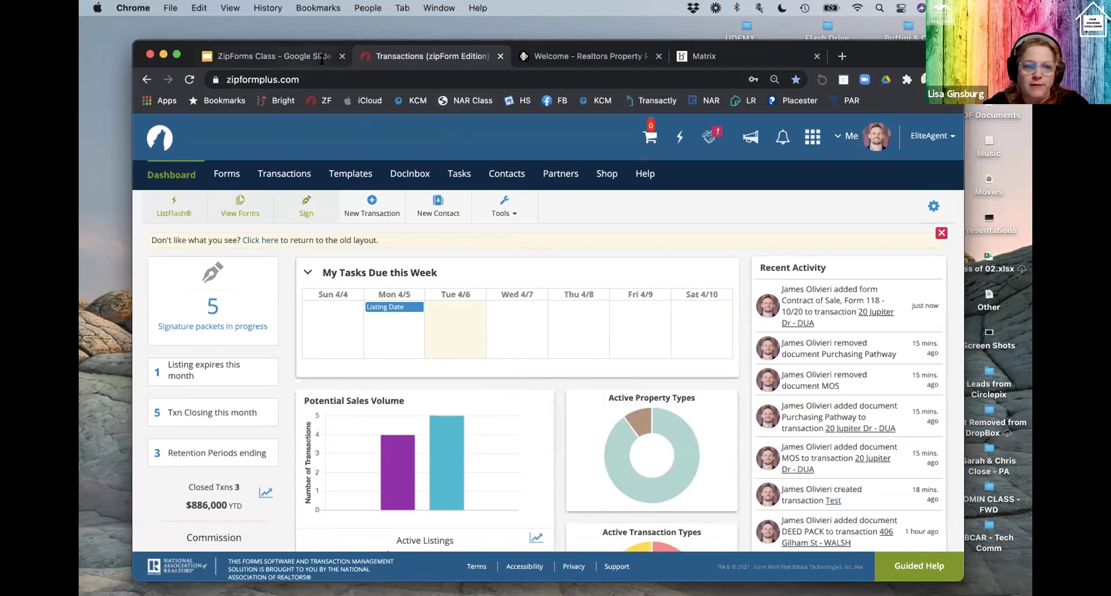
pyautogui.click(280, 173)
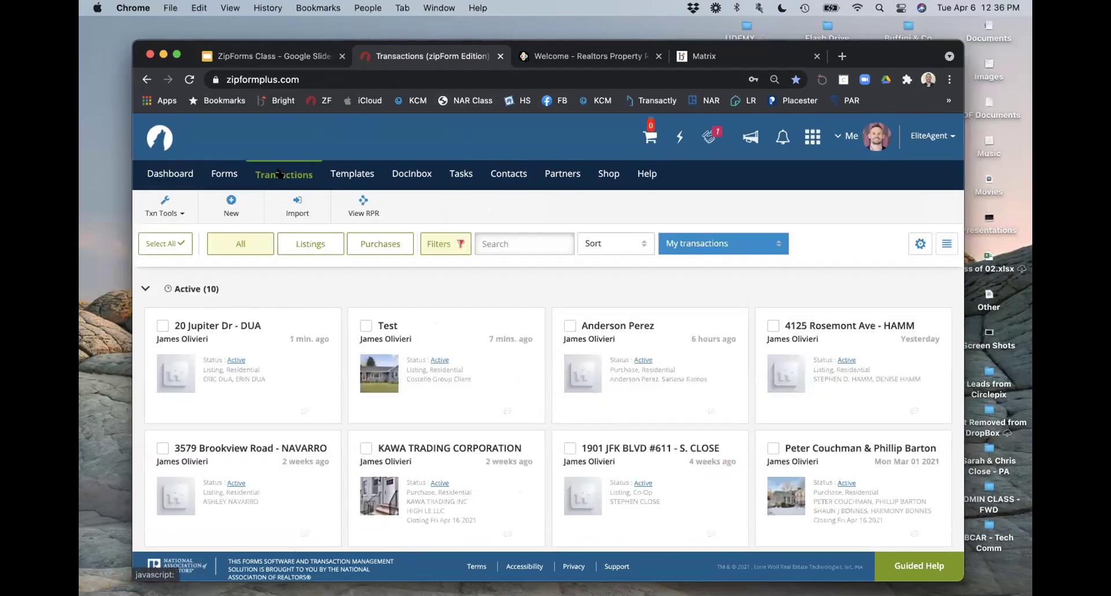
# Step: Start a New Purchase or Offer transaction, then cancel it unsaved
pyautogui.click(231, 204)
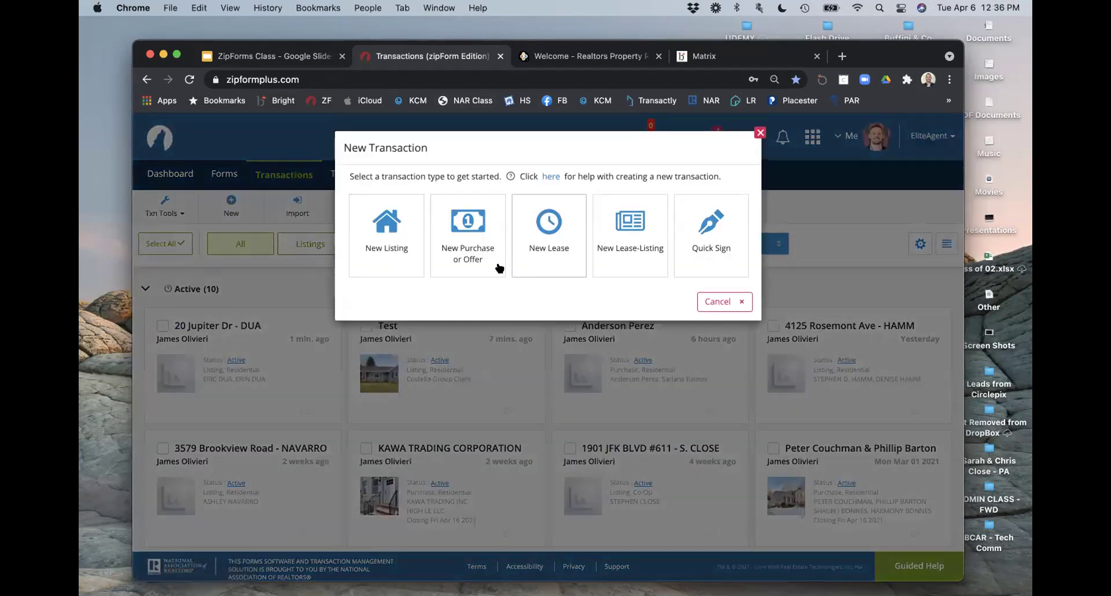
pyautogui.click(398, 250)
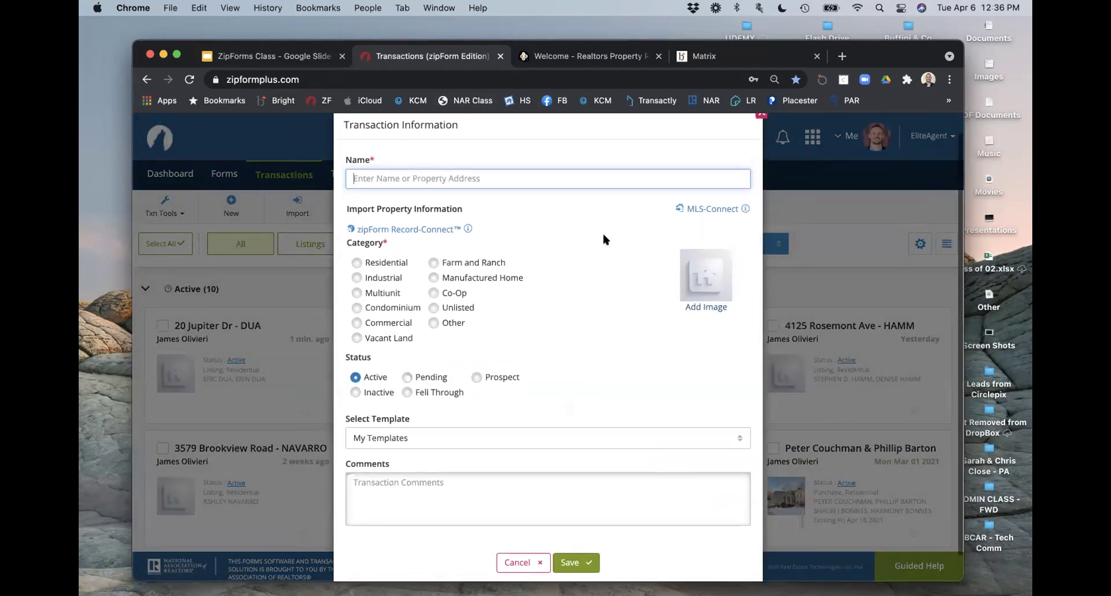
pyautogui.click(761, 133)
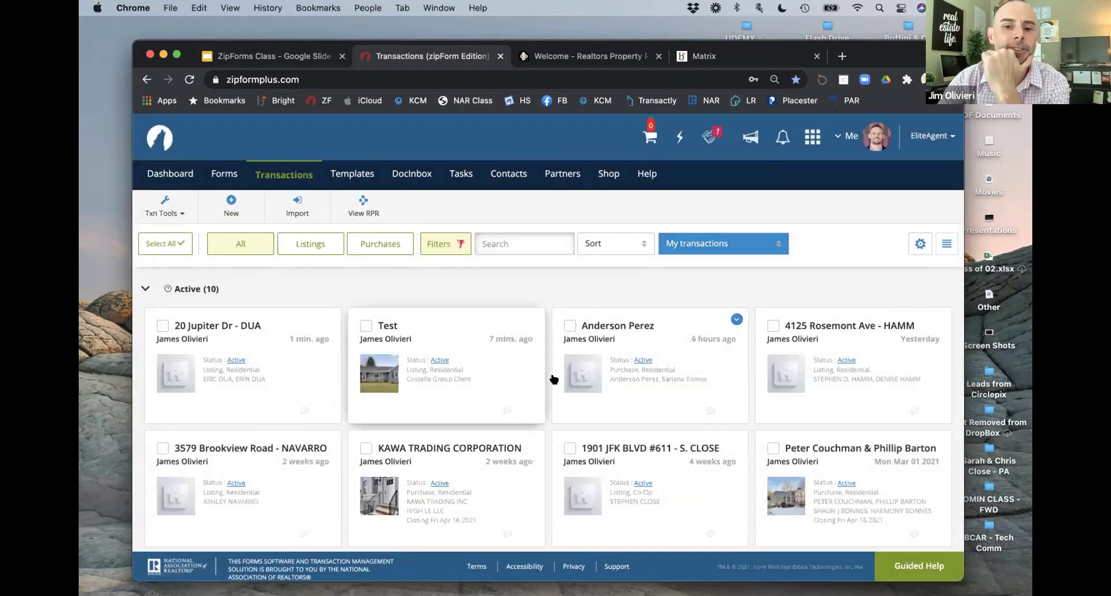
# Step: Open the first active transaction and review its Property Summary
pyautogui.click(310, 400)
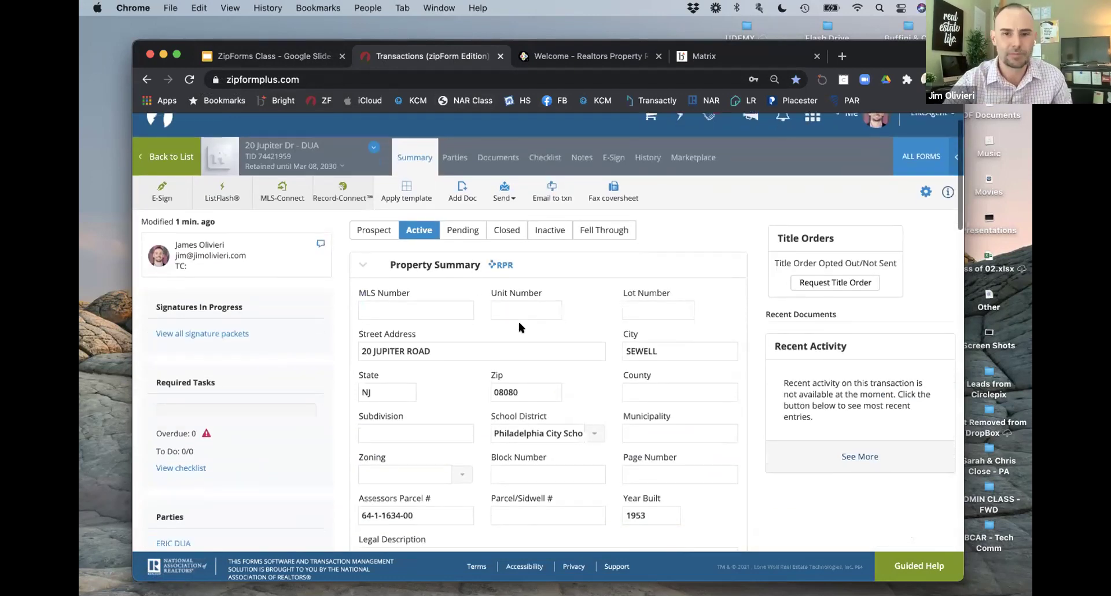
pyautogui.scroll(-3, 520, 324)
pyautogui.scroll(-5, 518, 324)
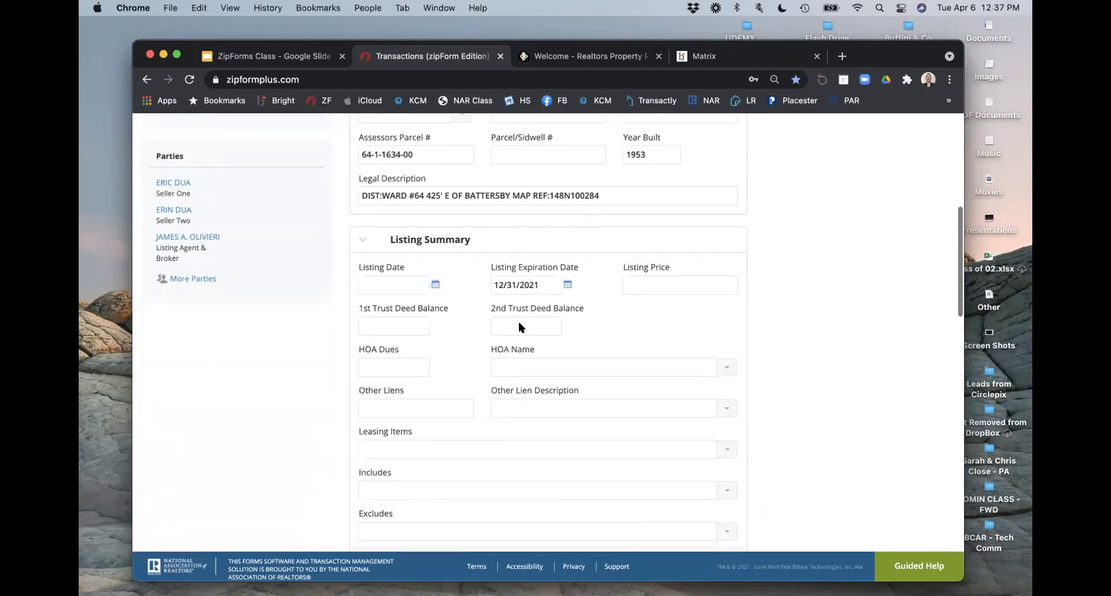
pyautogui.scroll(5, 518, 324)
pyautogui.scroll(3, 518, 322)
pyautogui.click(364, 275)
pyautogui.click(364, 276)
pyautogui.scroll(-1, 491, 386)
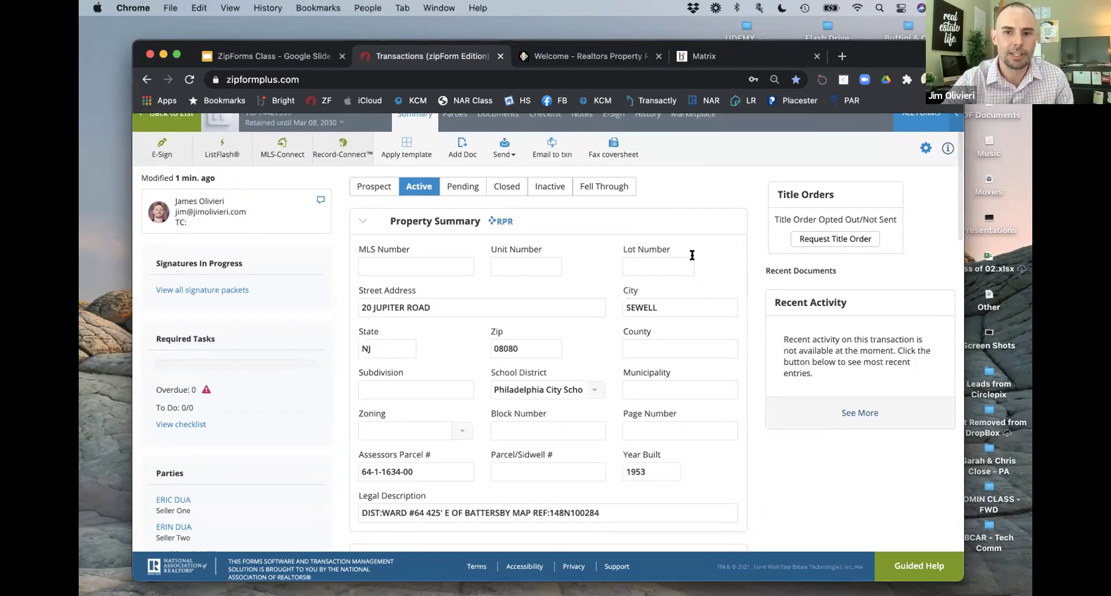
pyautogui.scroll(-1, 702, 256)
pyautogui.scroll(-5, 677, 336)
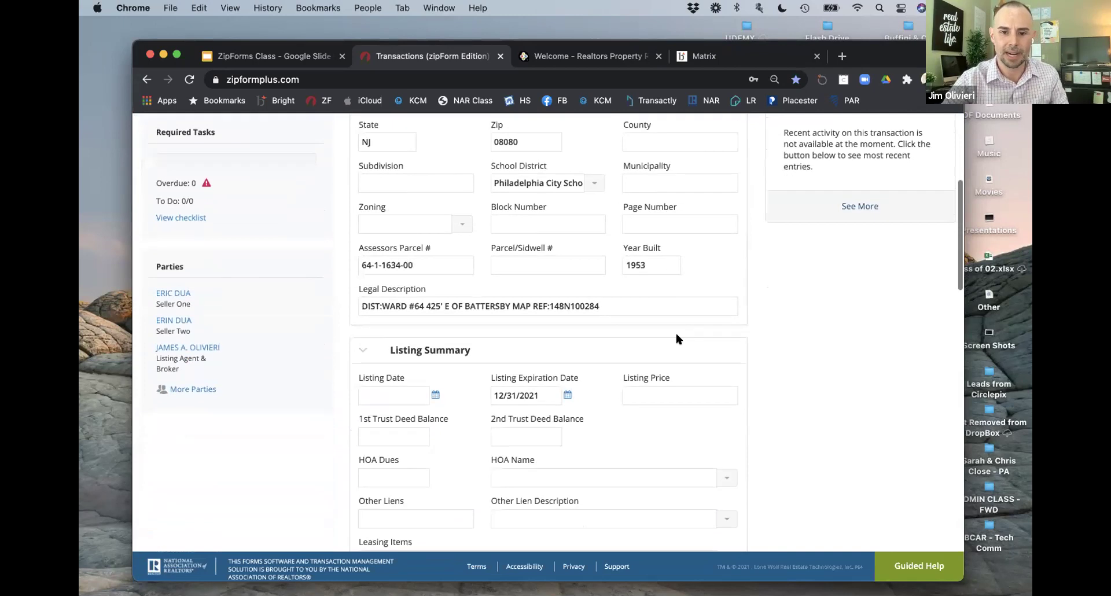
pyautogui.scroll(-10, 678, 338)
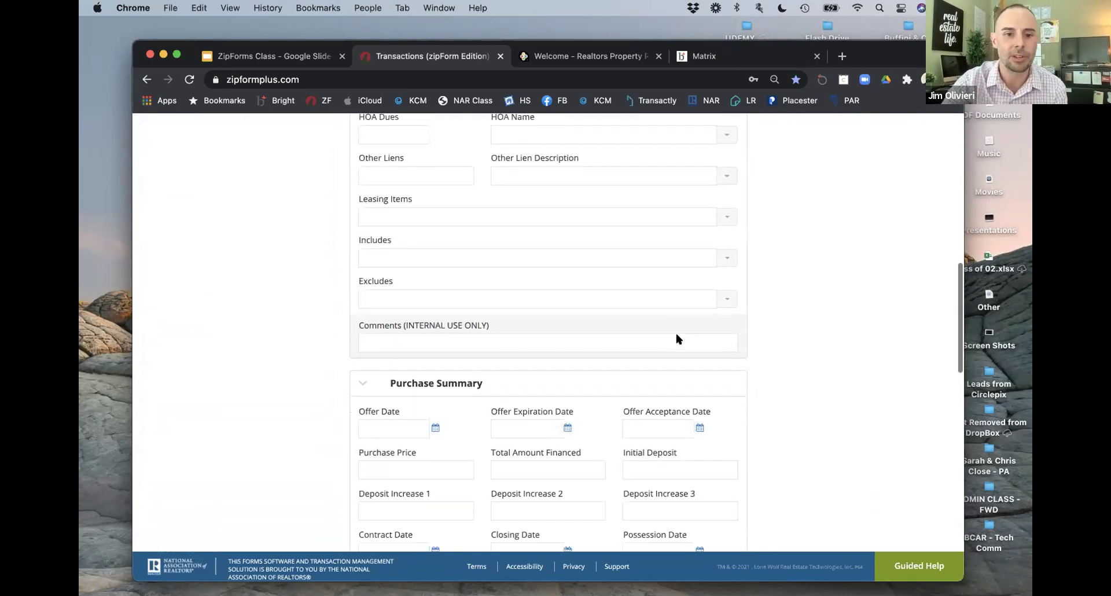
pyautogui.scroll(-4, 676, 338)
pyautogui.scroll(20, 676, 338)
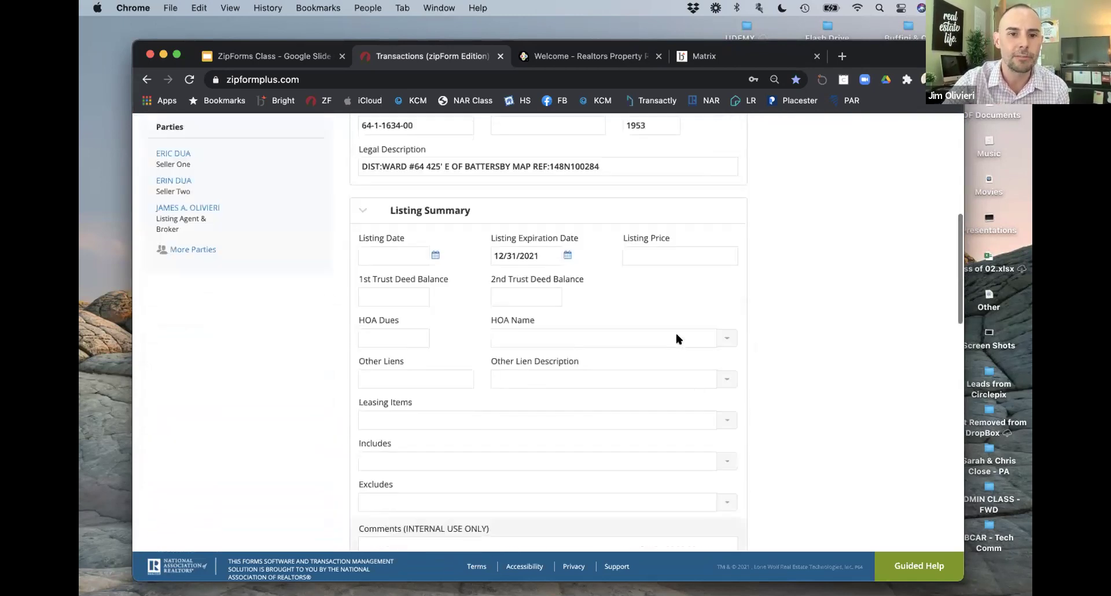
pyautogui.scroll(-2, 441, 335)
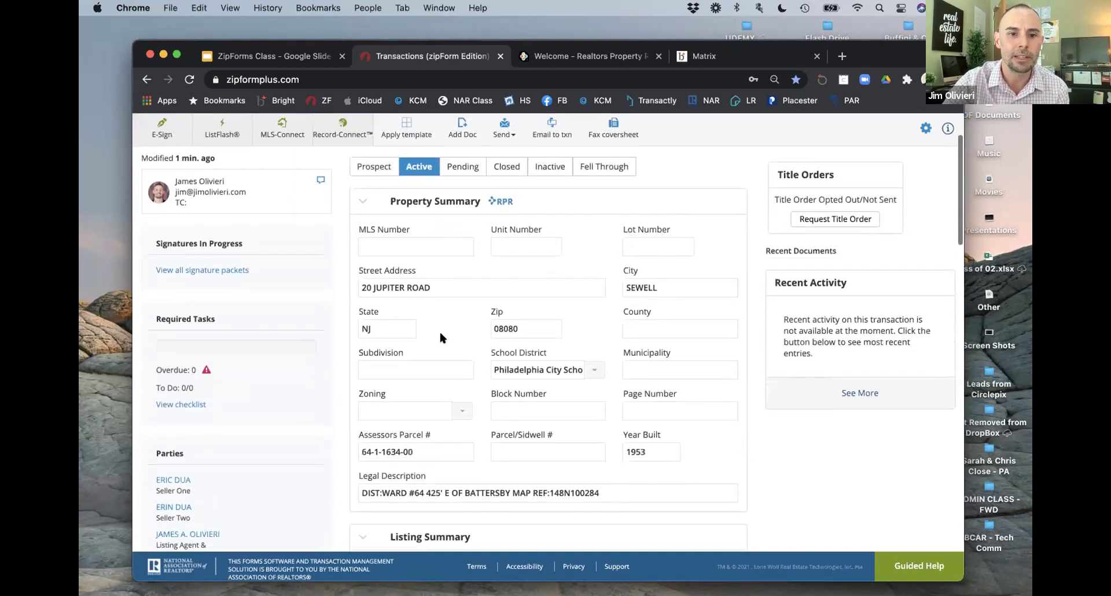
# Step: Paste MLS number NJCD416066 and toggle the status to Prospect and back to Active
pyautogui.click(429, 248)
pyautogui.write('NJCD416066')
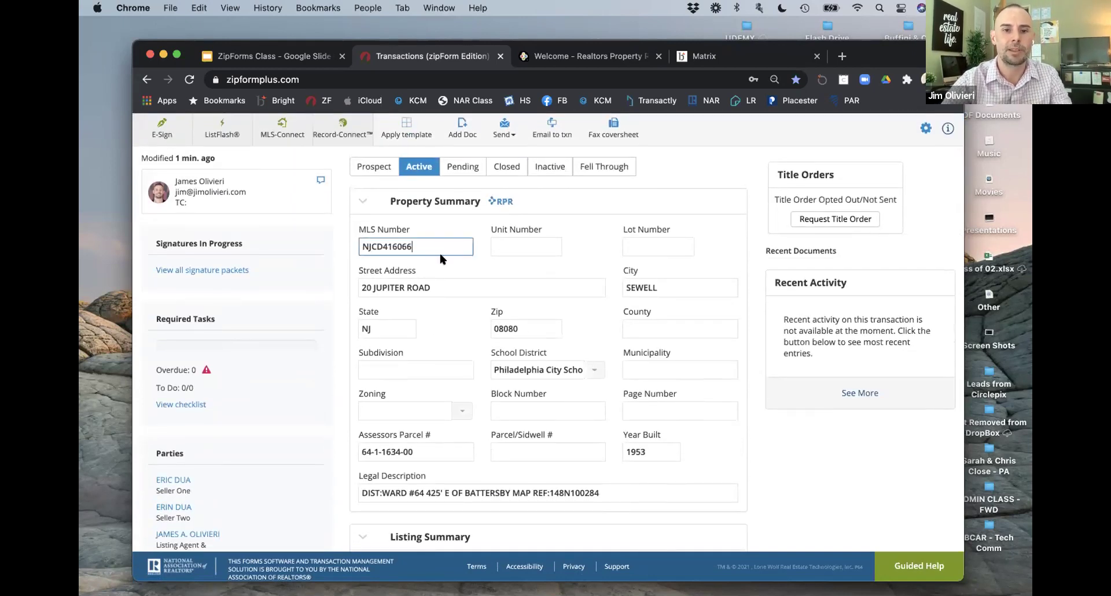
pyautogui.click(391, 168)
pyautogui.click(417, 168)
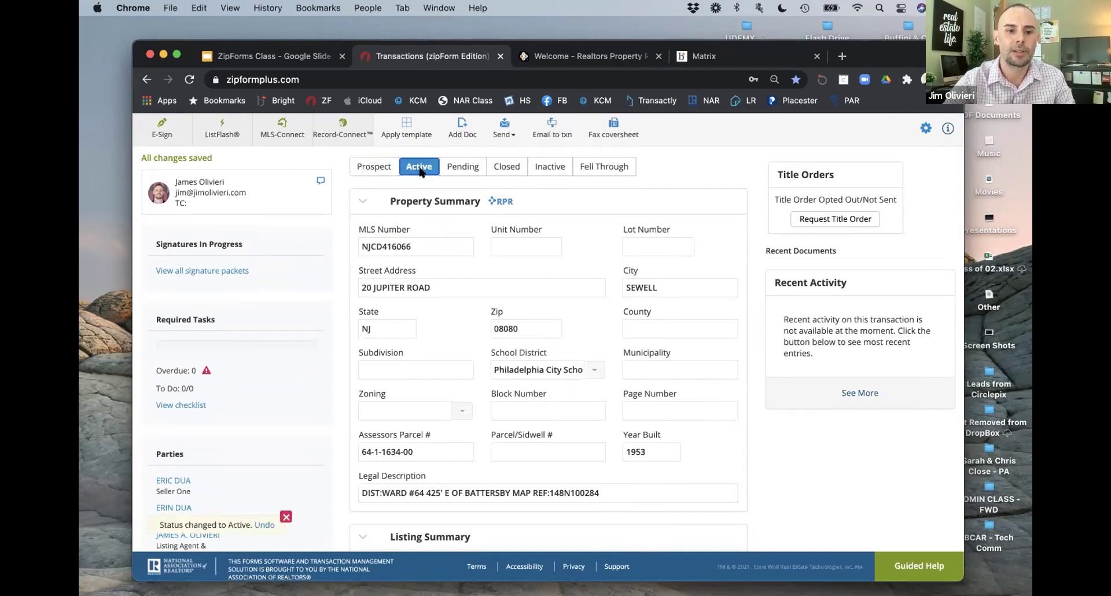
# Step: Set the Listing Date to 04/06/2021 and enter 'Washer, Dryer' in Includes
pyautogui.scroll(-5, 478, 285)
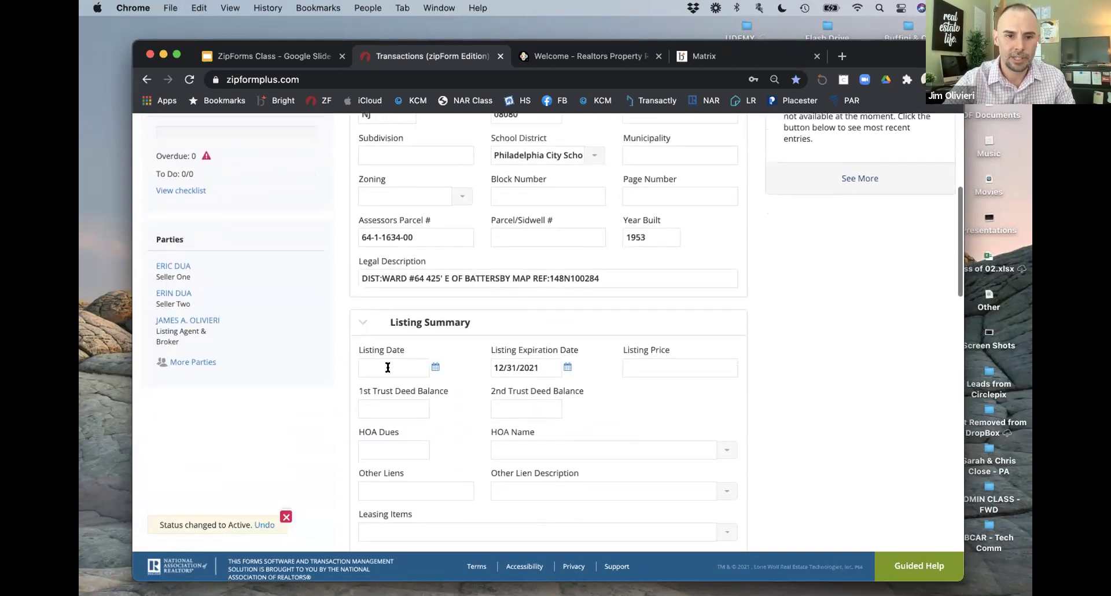
pyautogui.click(385, 367)
pyautogui.click(410, 267)
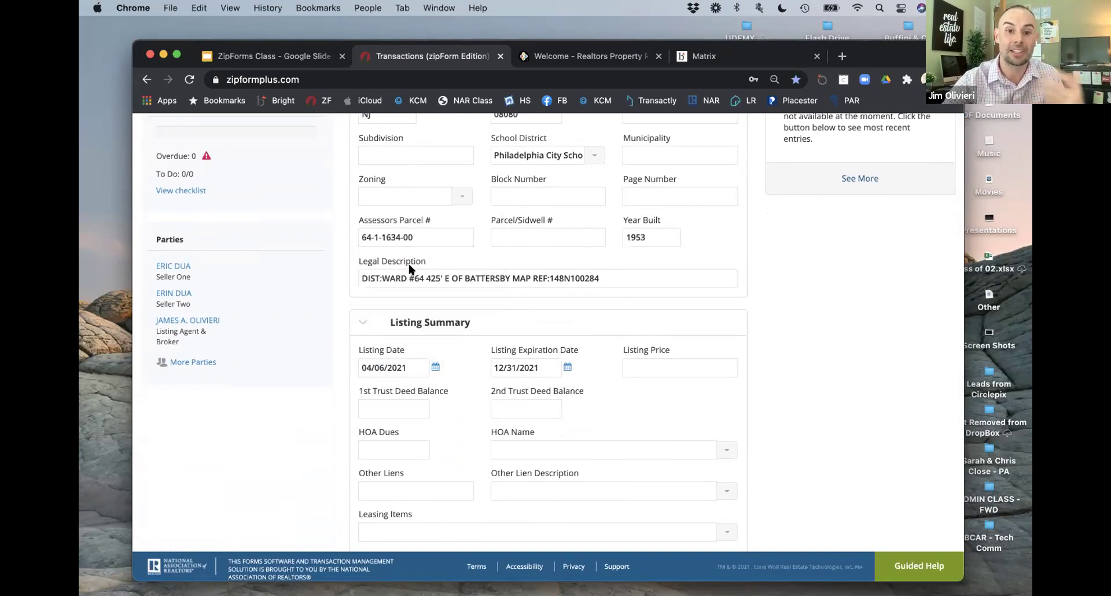
pyautogui.scroll(-4, 761, 396)
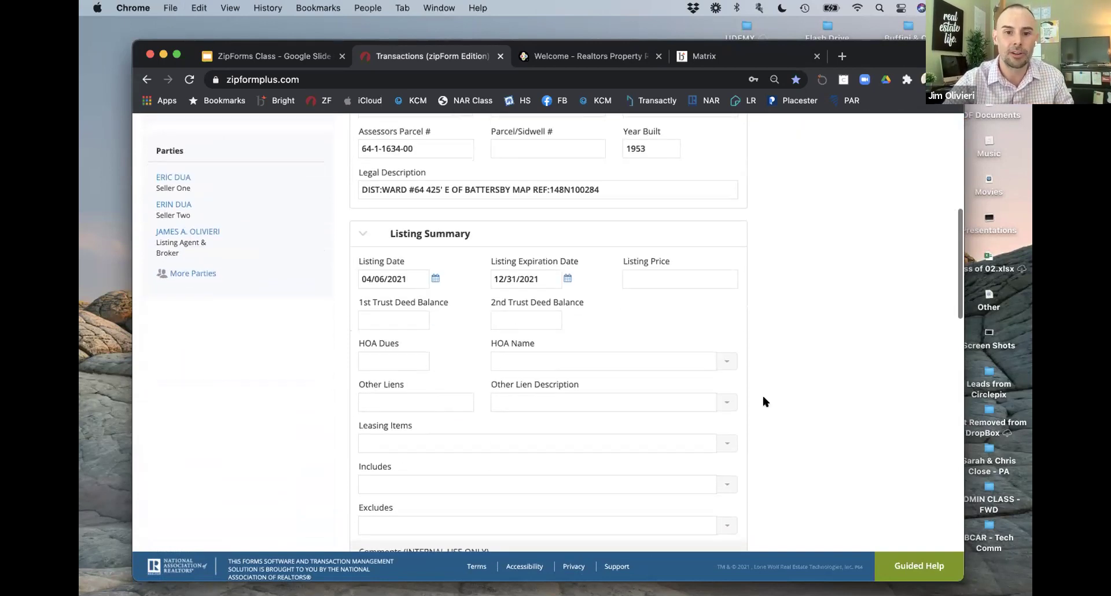
pyautogui.click(400, 411)
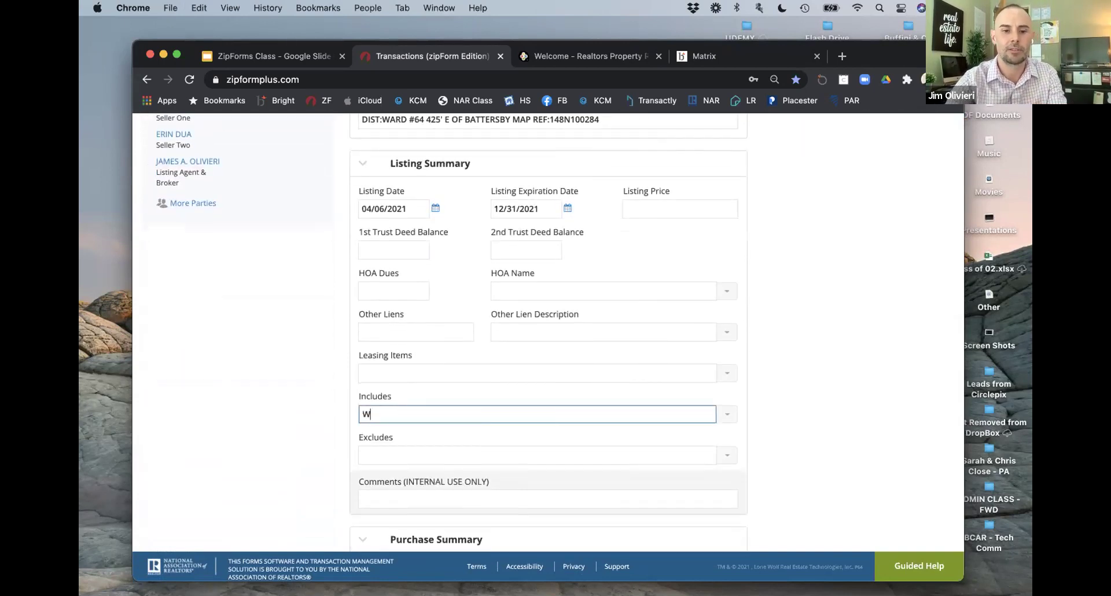
pyautogui.write('Washer, Dryer')
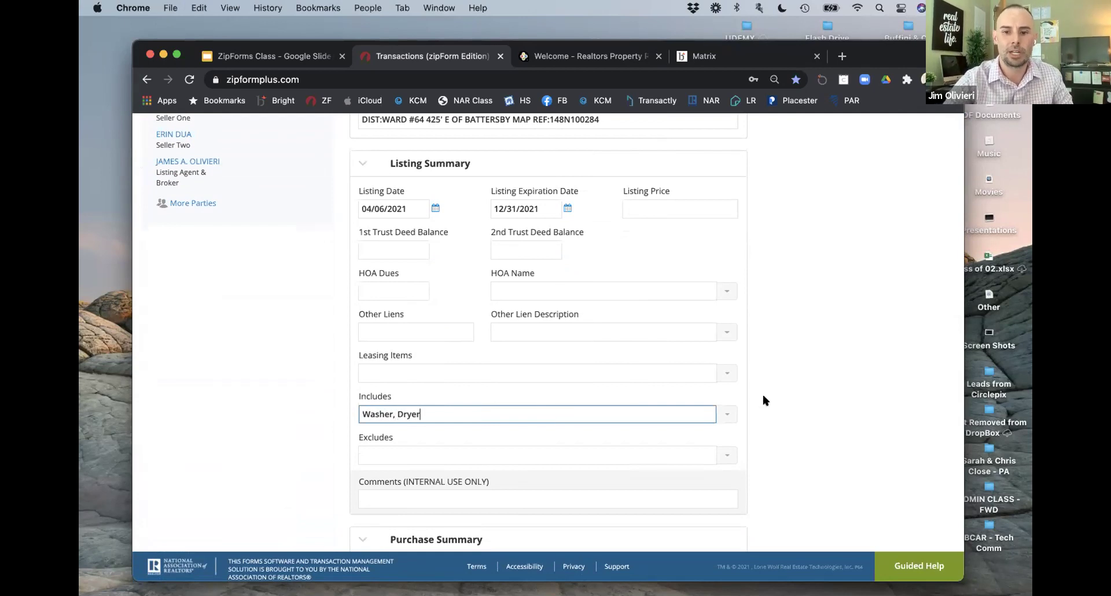
pyautogui.click(665, 428)
pyautogui.scroll(5, 578, 410)
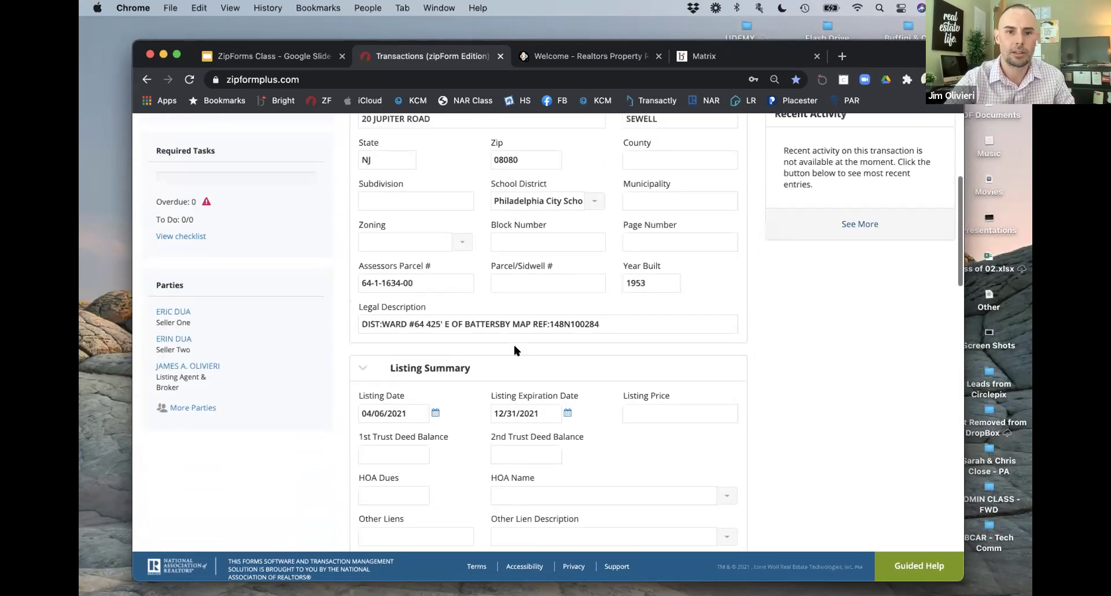
pyautogui.scroll(2, 497, 358)
pyautogui.scroll(-2, 356, 362)
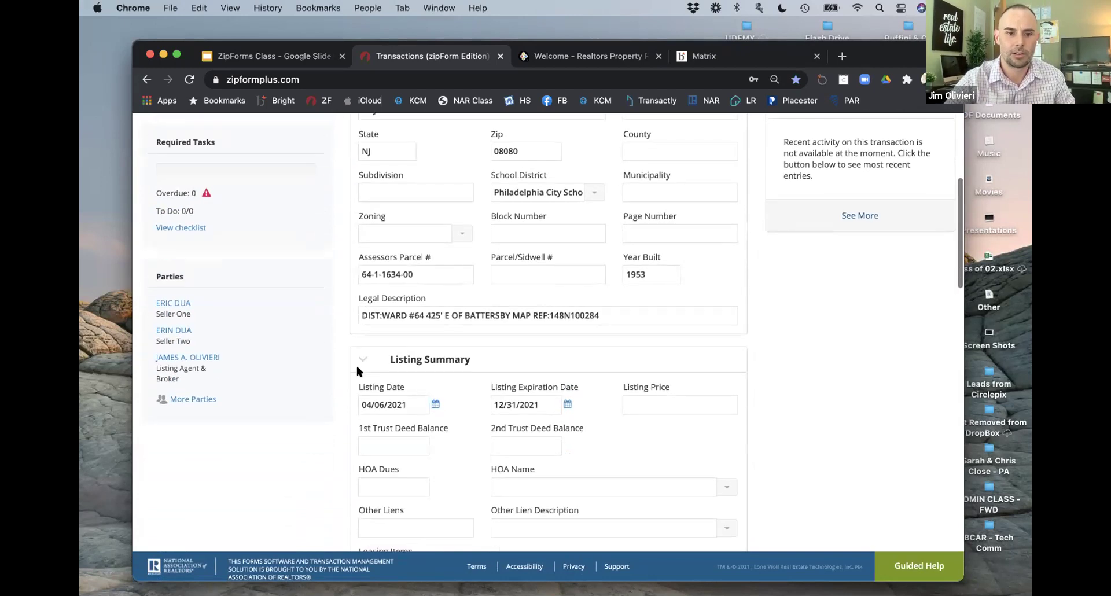
# Step: Collapse and re-expand the Listing Summary, then scroll through the transaction summary
pyautogui.click(357, 367)
pyautogui.click(357, 367)
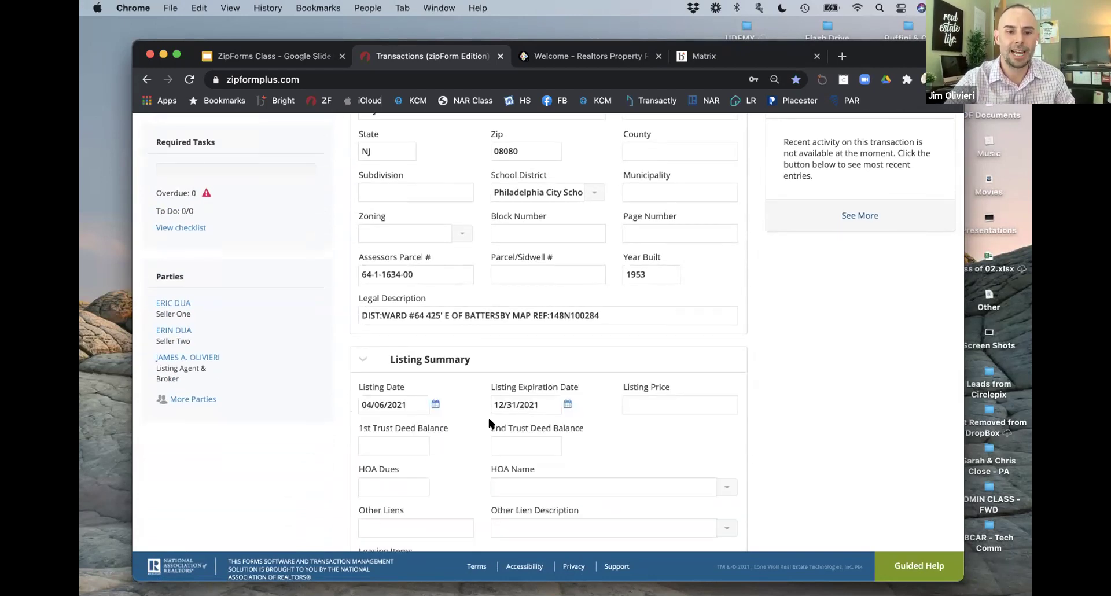
pyautogui.scroll(-5, 488, 420)
pyautogui.scroll(10, 489, 421)
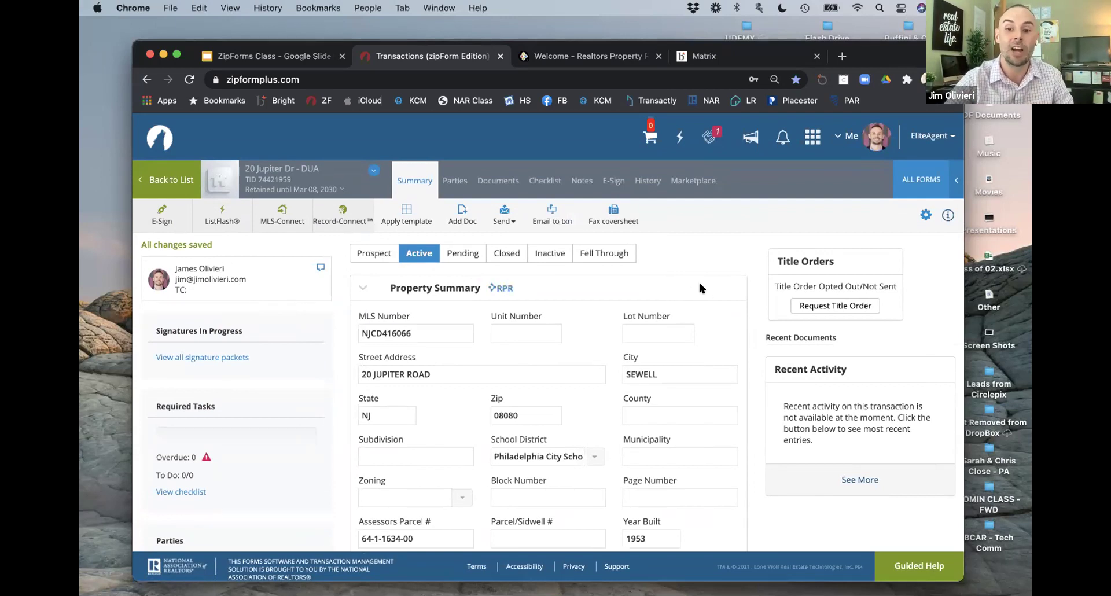
pyautogui.scroll(-1, 699, 287)
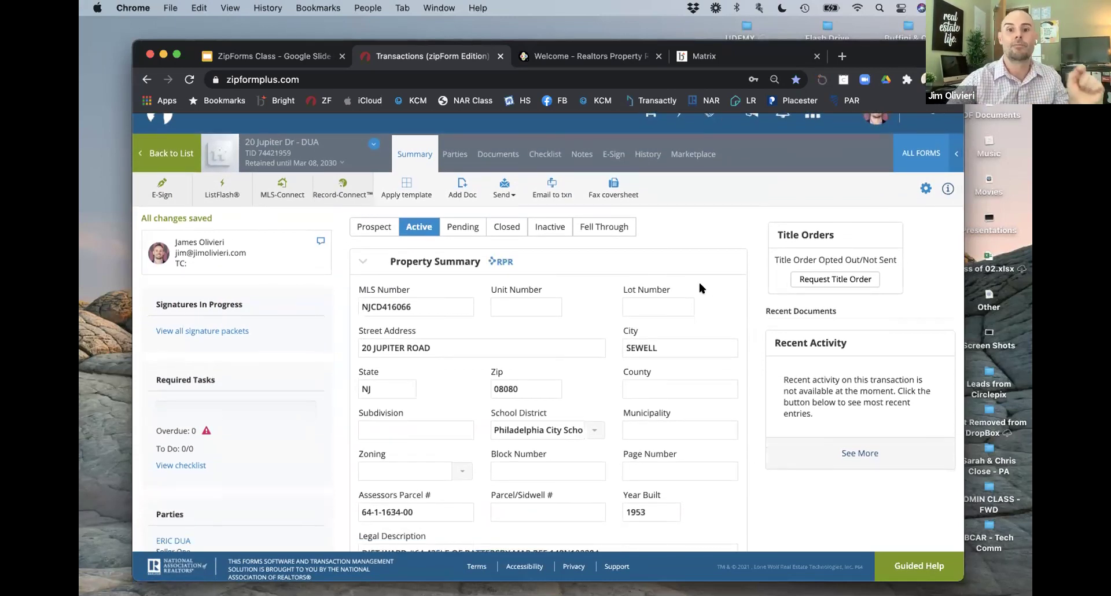
pyautogui.scroll(-1, 699, 288)
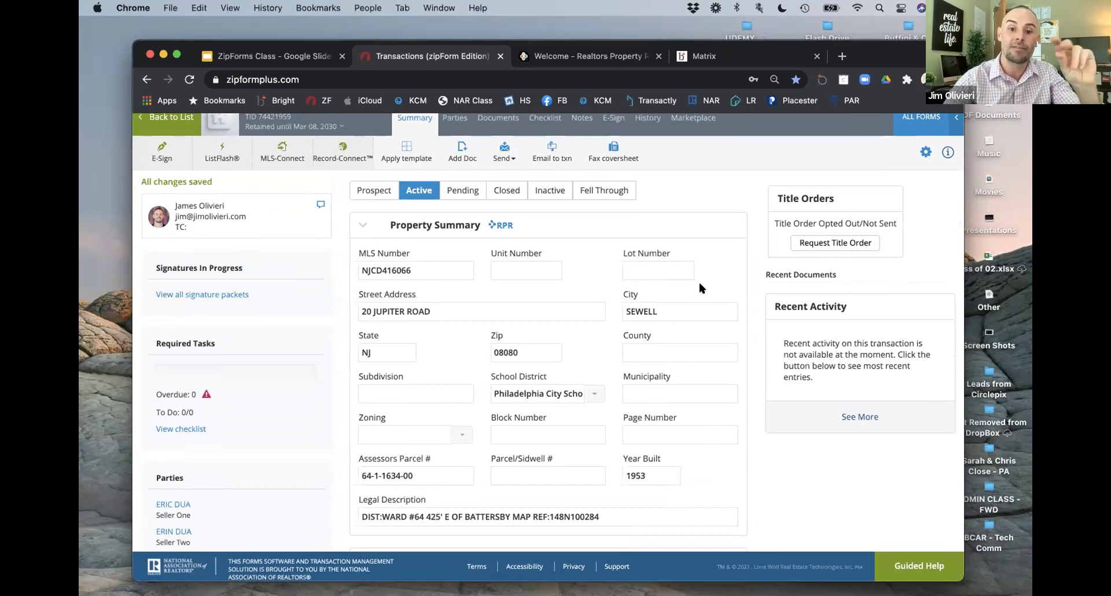
pyautogui.scroll(-5, 698, 280)
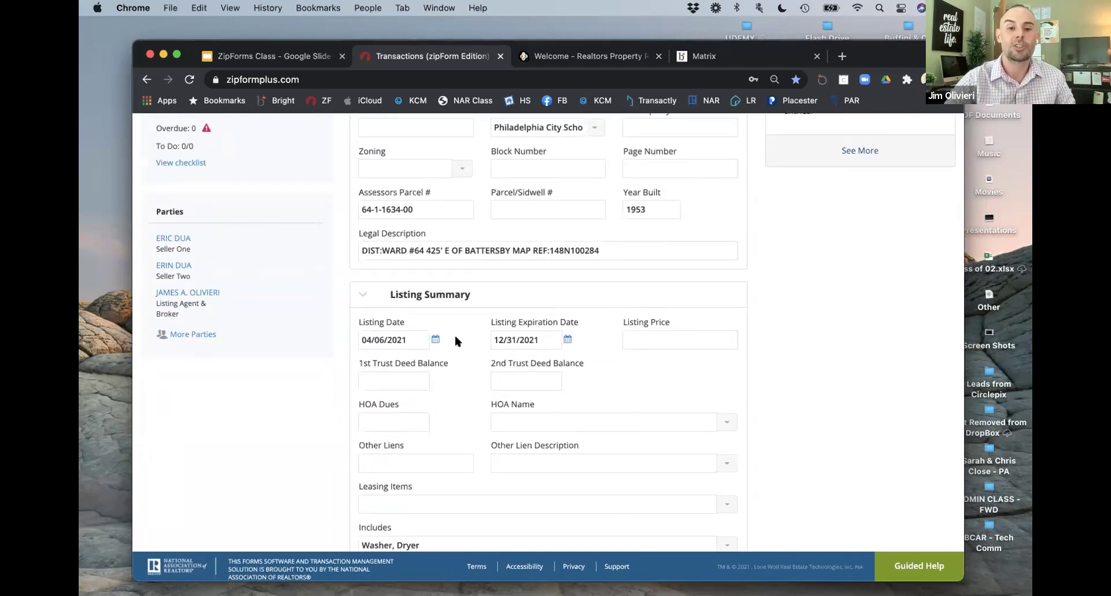
pyautogui.scroll(-3, 455, 335)
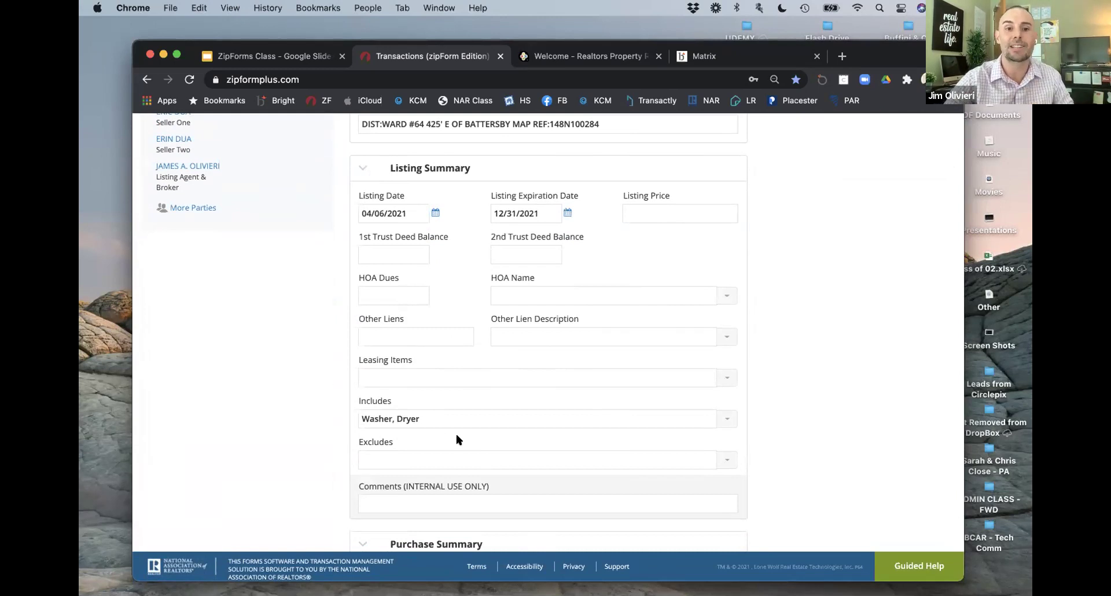
pyautogui.scroll(-1, 366, 175)
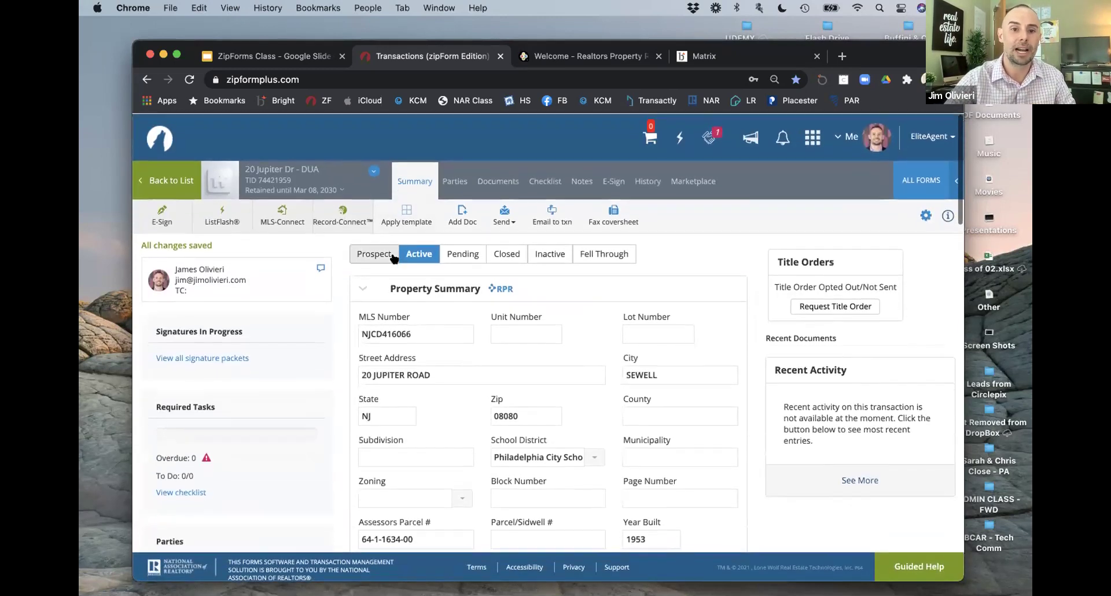
# Step: Look at the Documents tab, return to Summary, then switch to the ZipForms Class slides
pyautogui.click(480, 180)
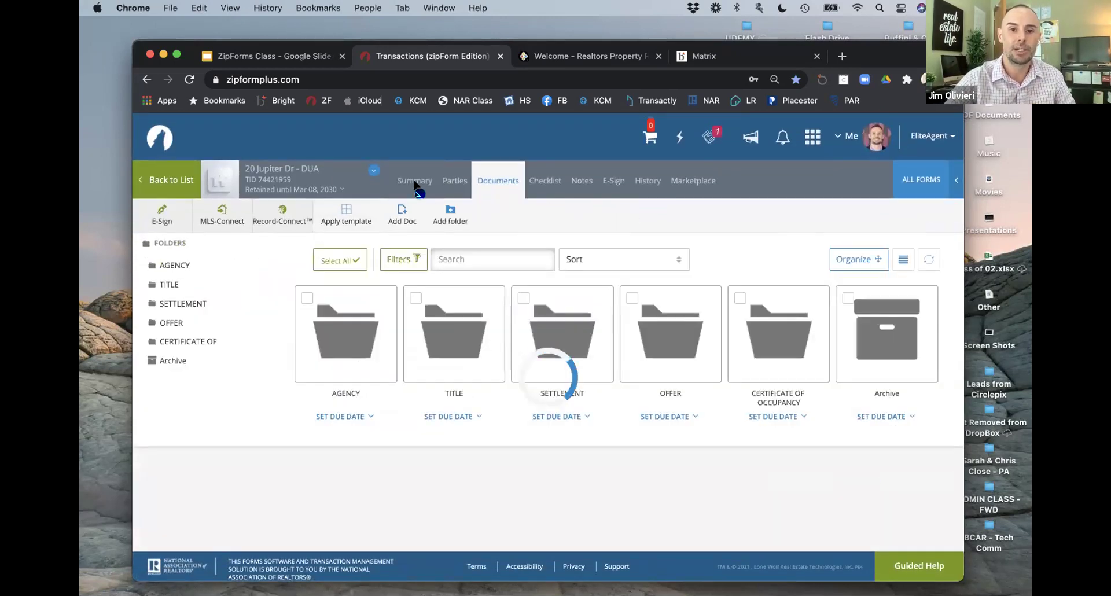
pyautogui.click(416, 181)
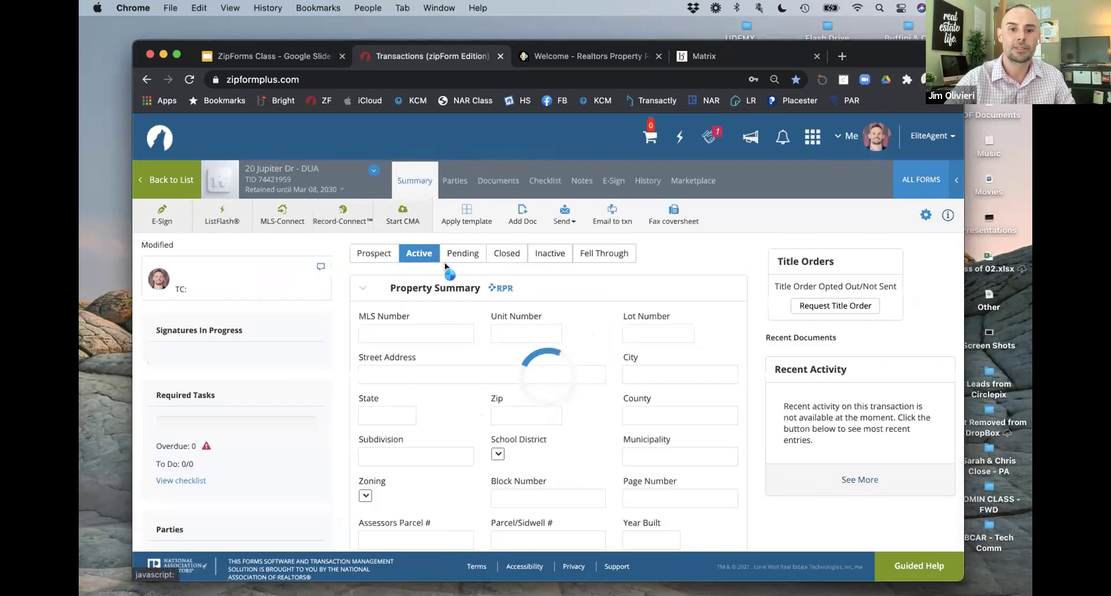
pyautogui.scroll(-6, 471, 378)
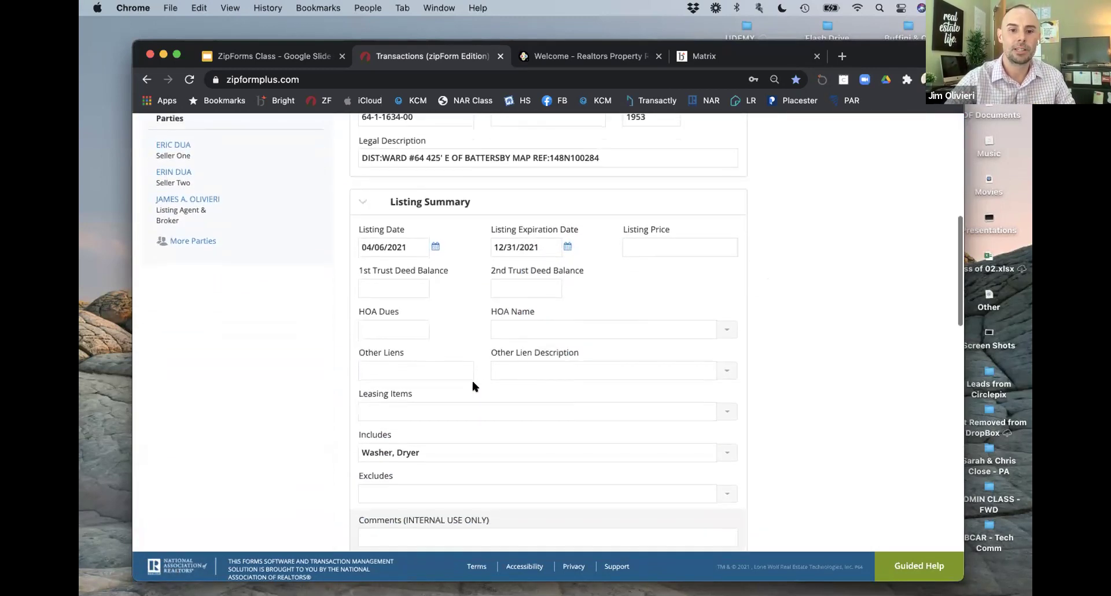
pyautogui.scroll(-2, 480, 377)
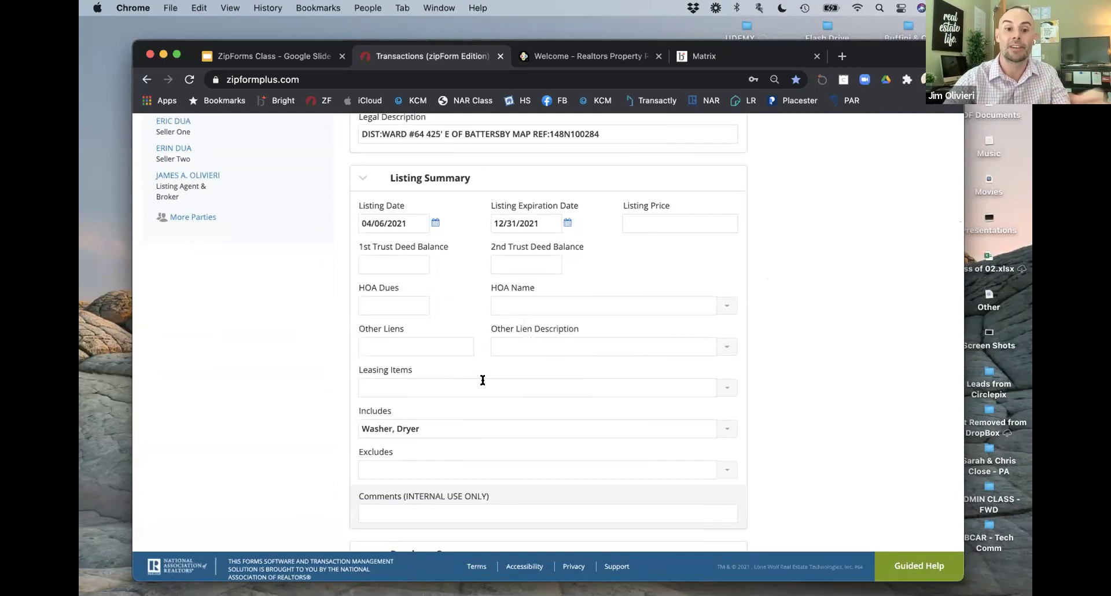
pyautogui.scroll(10, 483, 379)
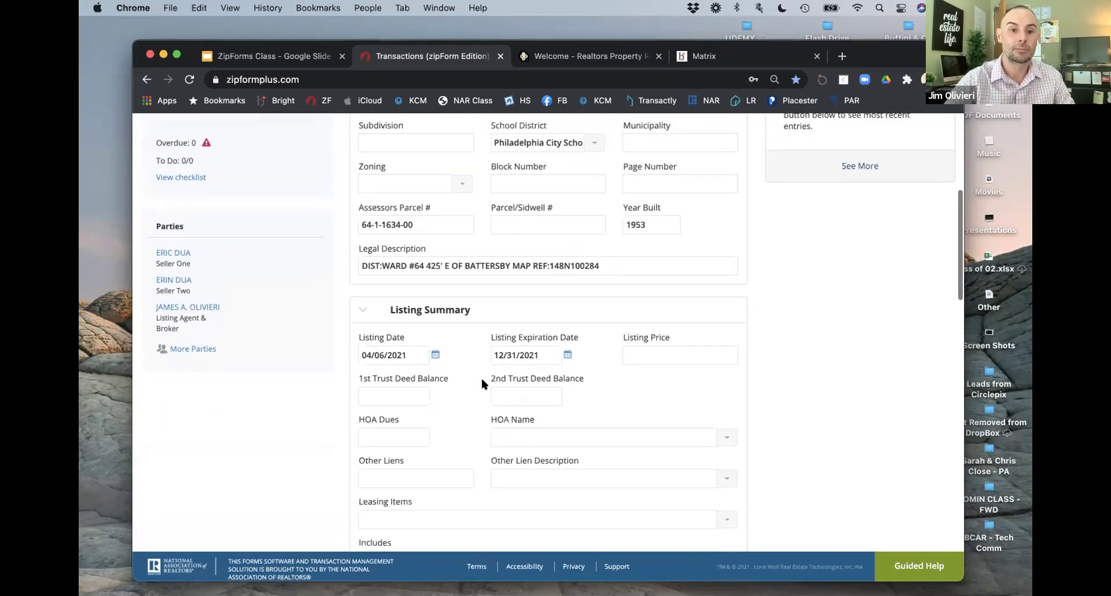
pyautogui.scroll(3, 481, 383)
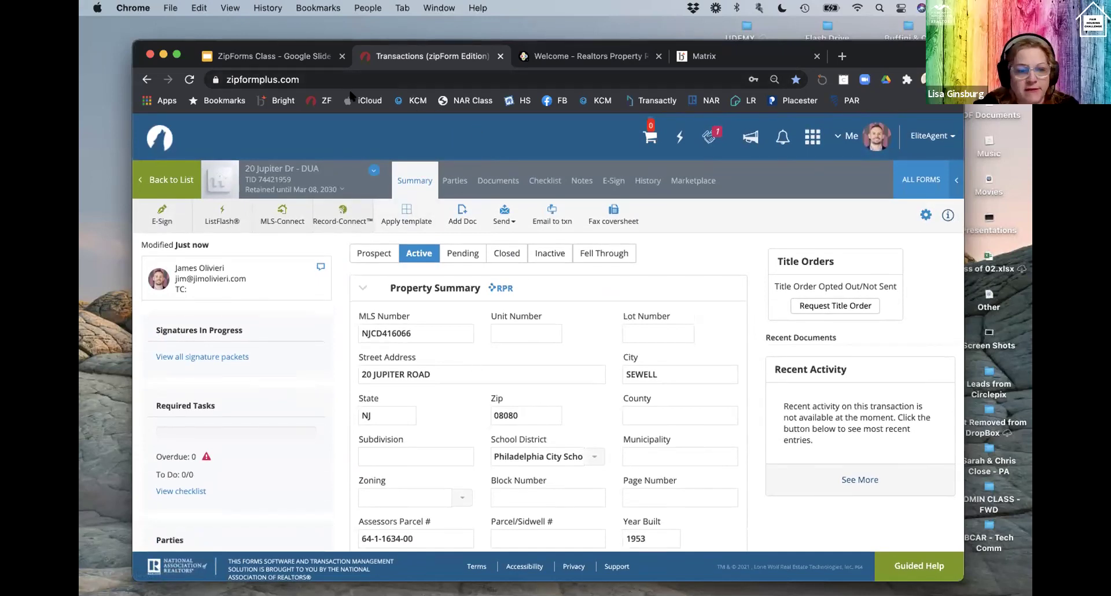
pyautogui.click(307, 63)
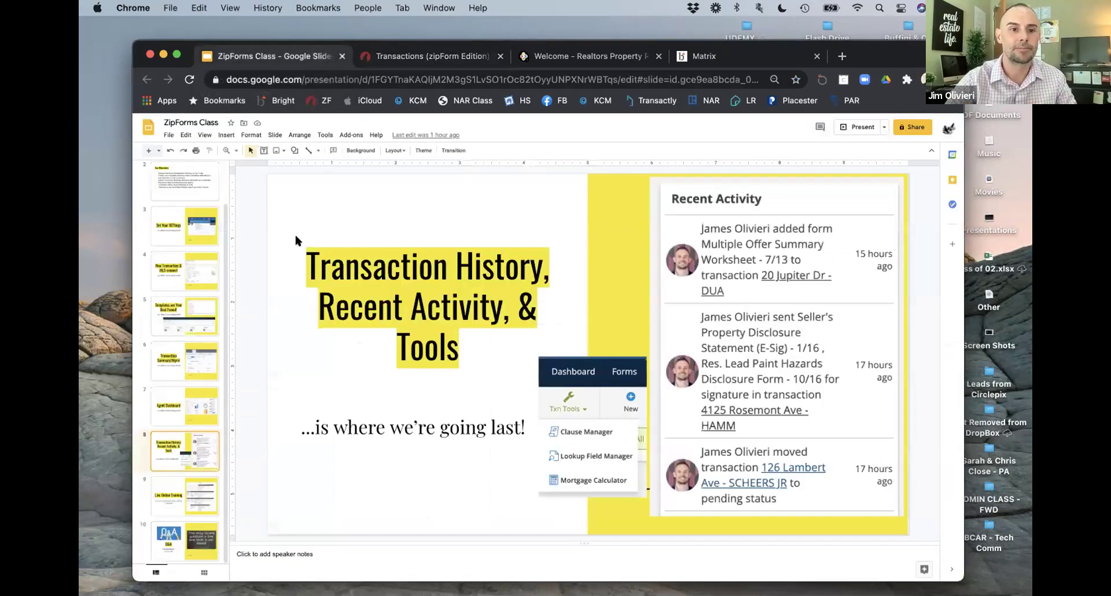
# Step: Show slide 9, Live Online Training, from the filmstrip
pyautogui.scroll(2, 204, 333)
pyautogui.scroll(-2, 204, 333)
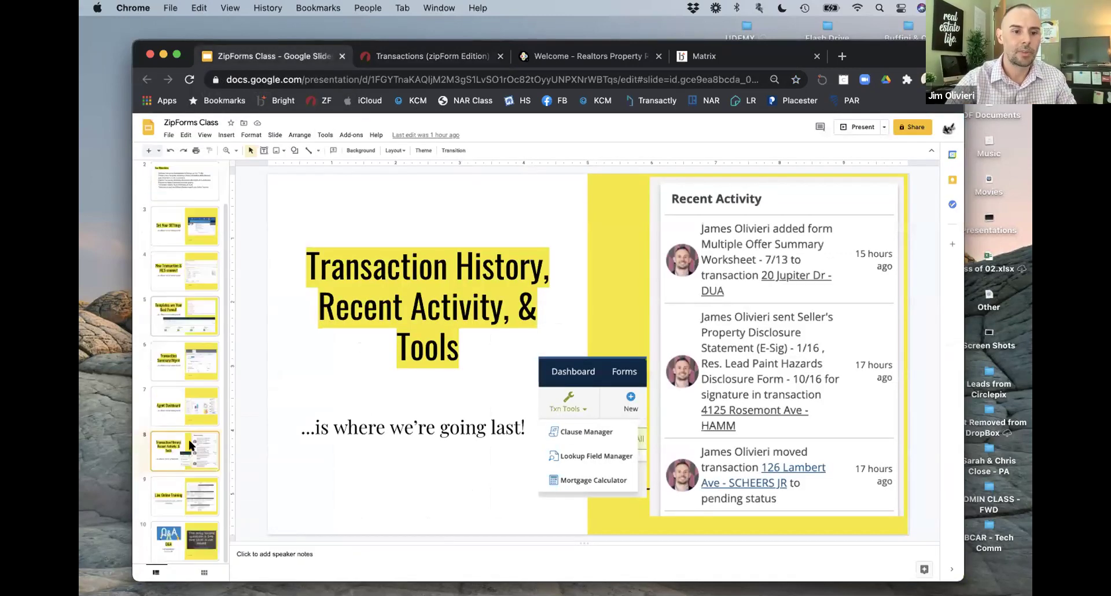
pyautogui.click(165, 498)
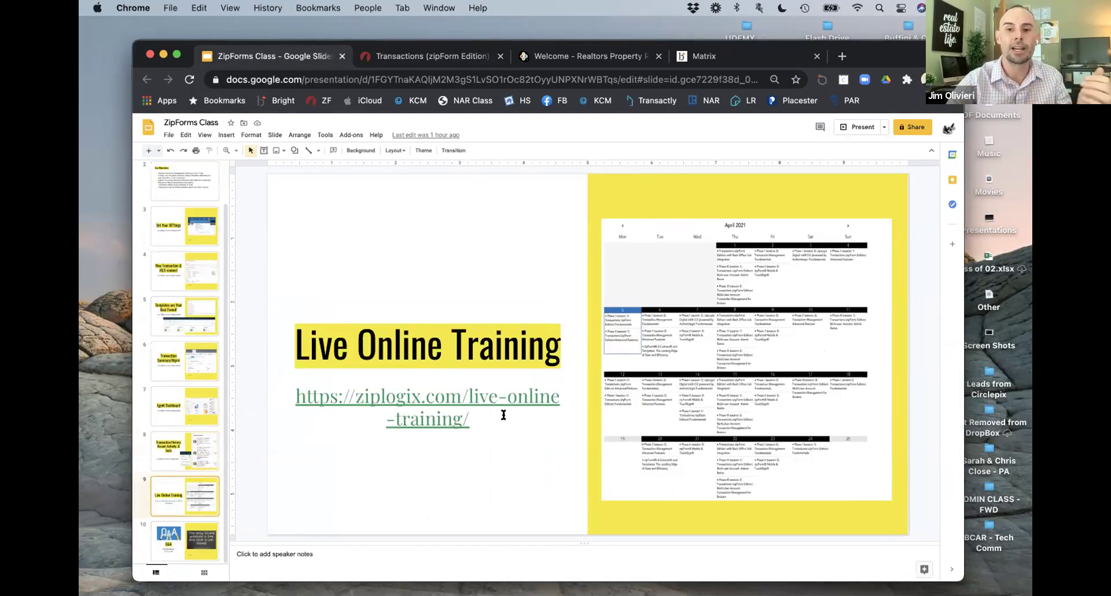
# Step: Switch back to zipForm, return to the Transactions list, and bring up the Help page
pyautogui.click(431, 60)
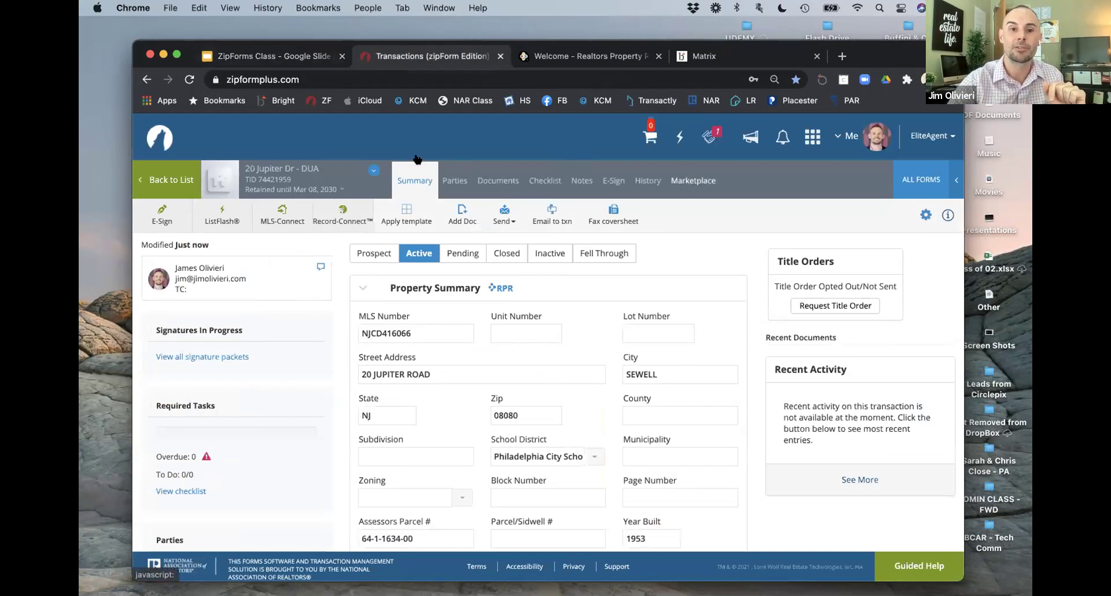
pyautogui.click(160, 139)
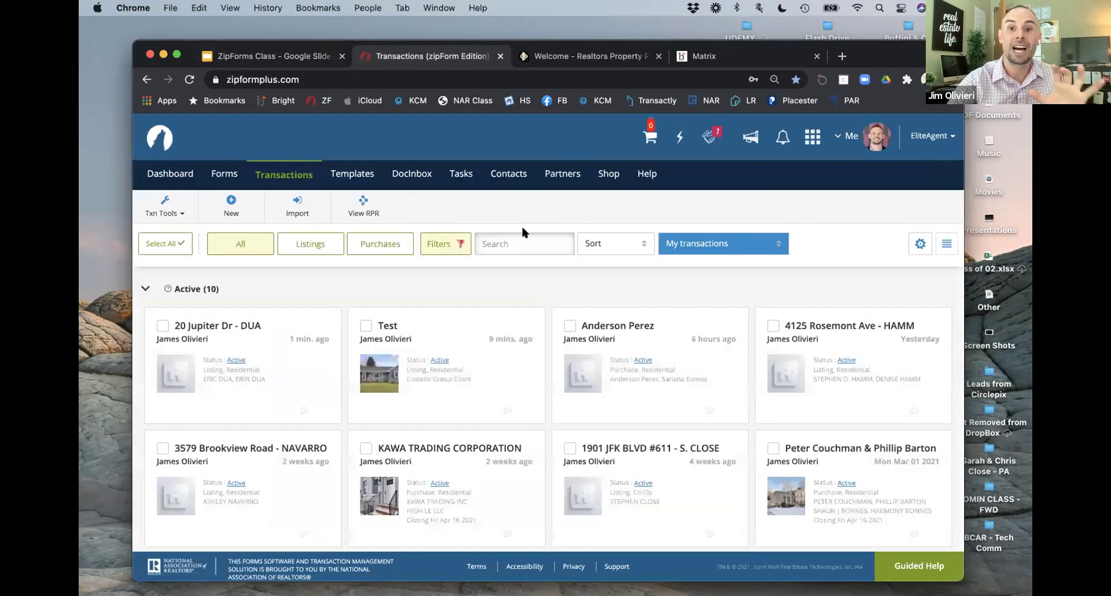
pyautogui.click(651, 176)
# Step: Browse the Learning Center tutorials, Getting Started through Transaction Management, then open a new browser tab
pyautogui.click(661, 193)
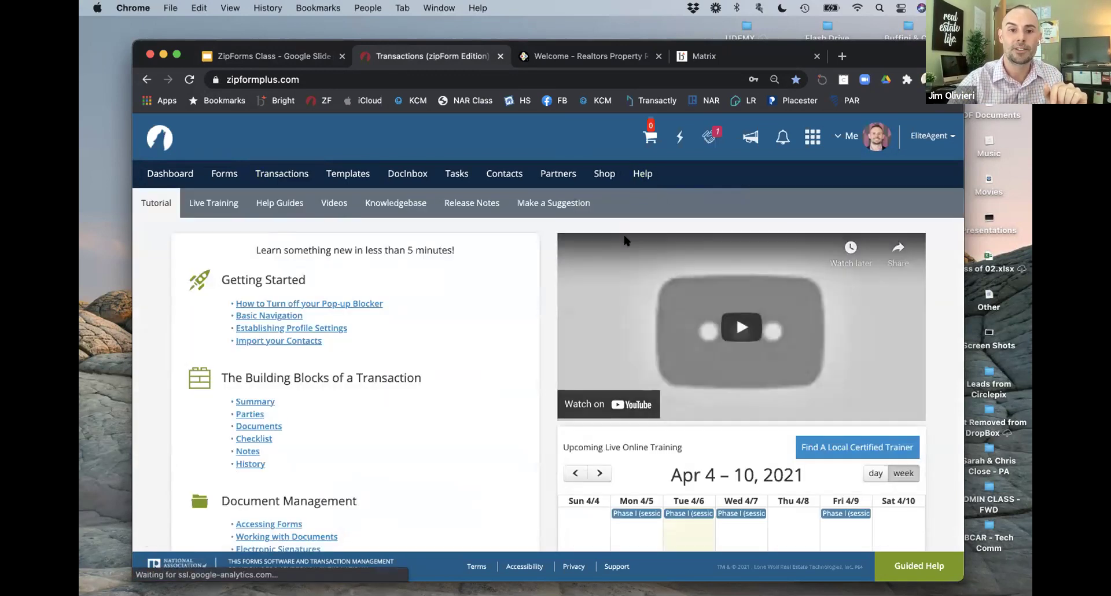
pyautogui.scroll(-5, 614, 343)
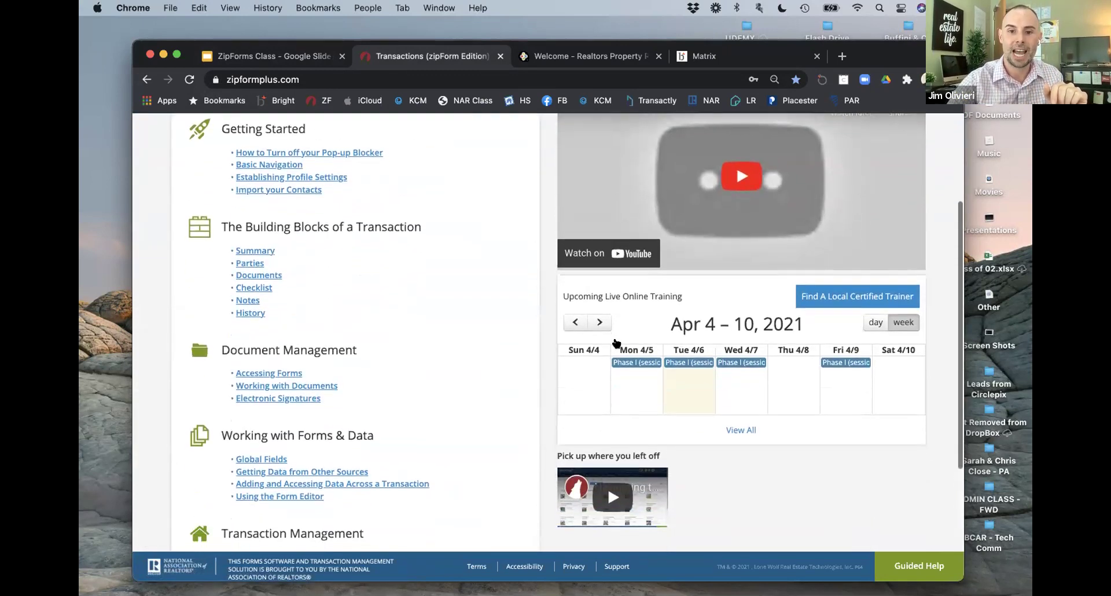
pyautogui.scroll(-2, 645, 327)
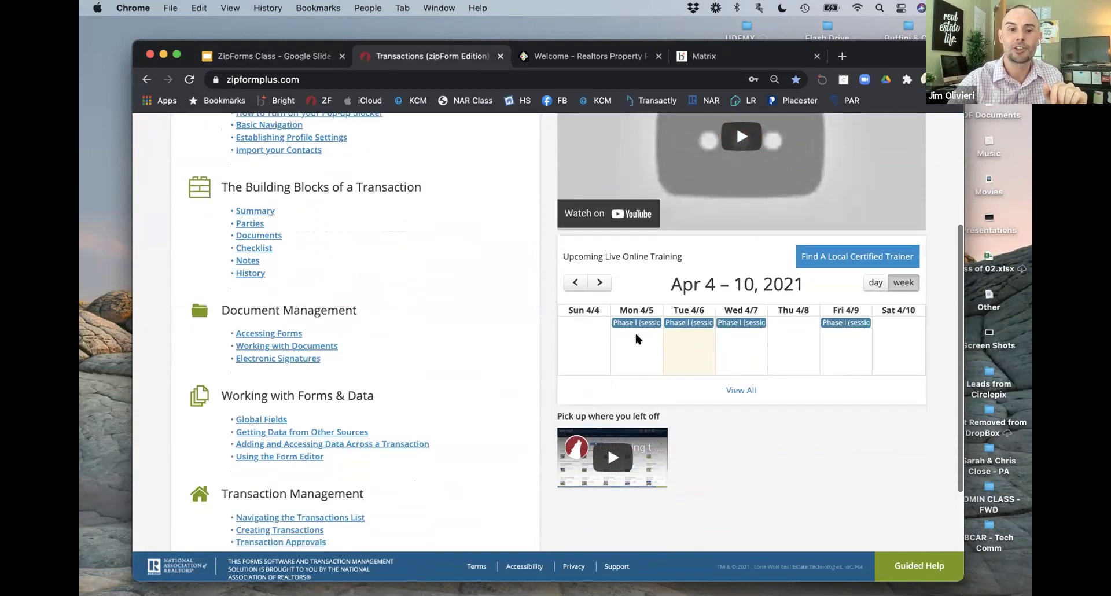
pyautogui.scroll(3, 338, 329)
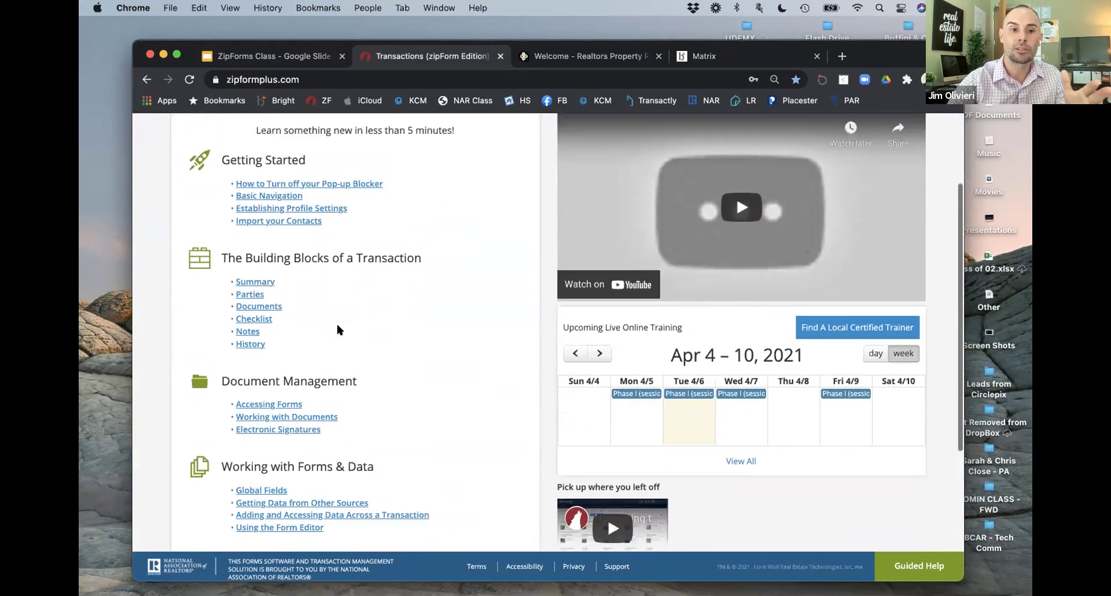
pyautogui.scroll(2, 337, 330)
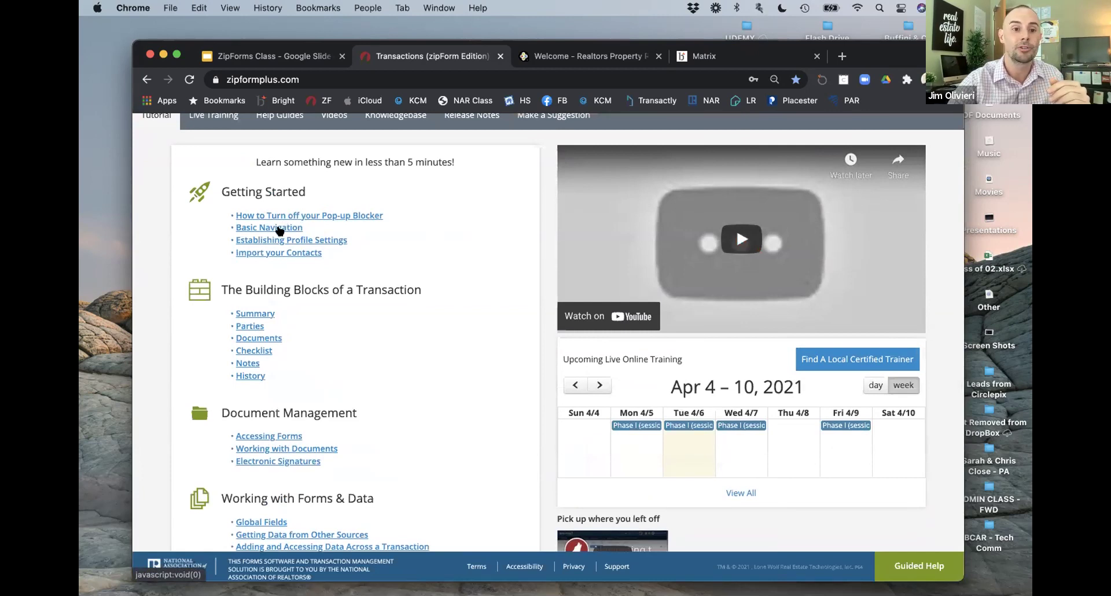
pyautogui.scroll(-2, 283, 258)
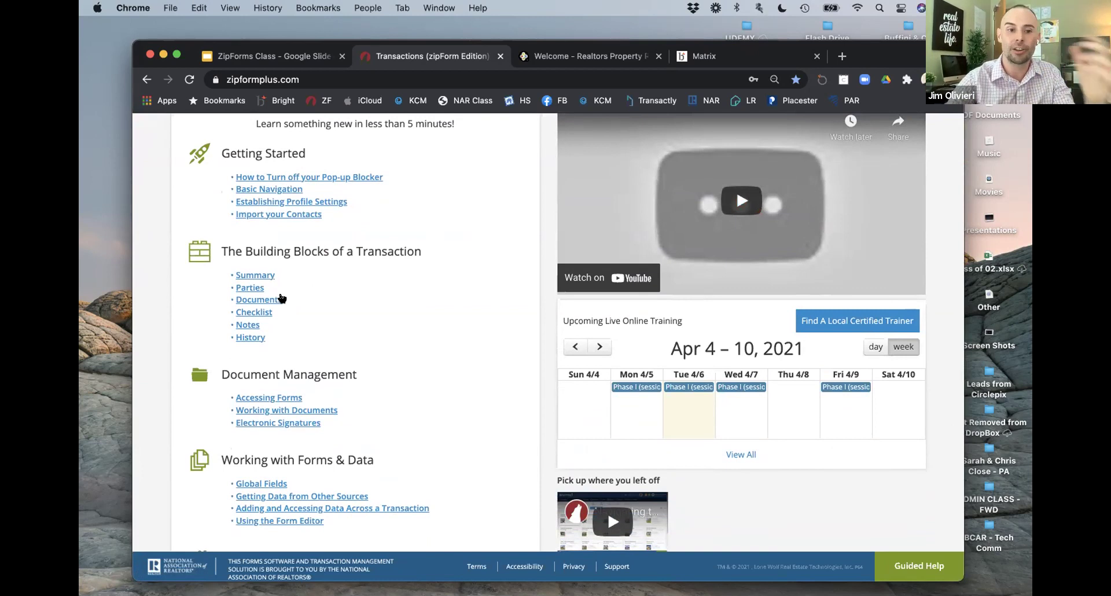
pyautogui.scroll(-1, 336, 312)
pyautogui.scroll(-2, 335, 313)
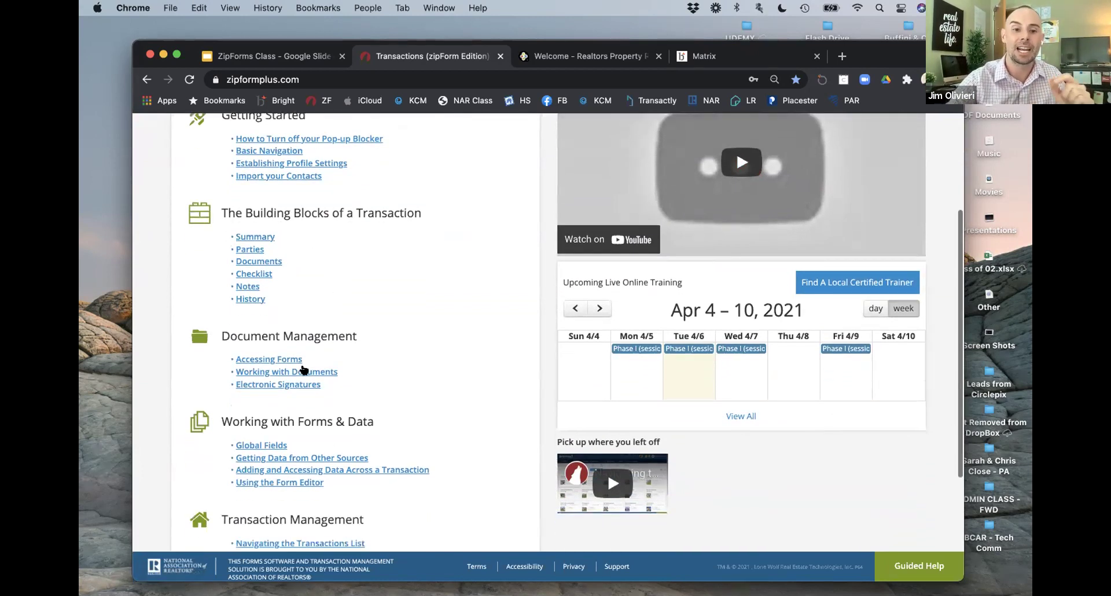
pyautogui.scroll(10, 295, 368)
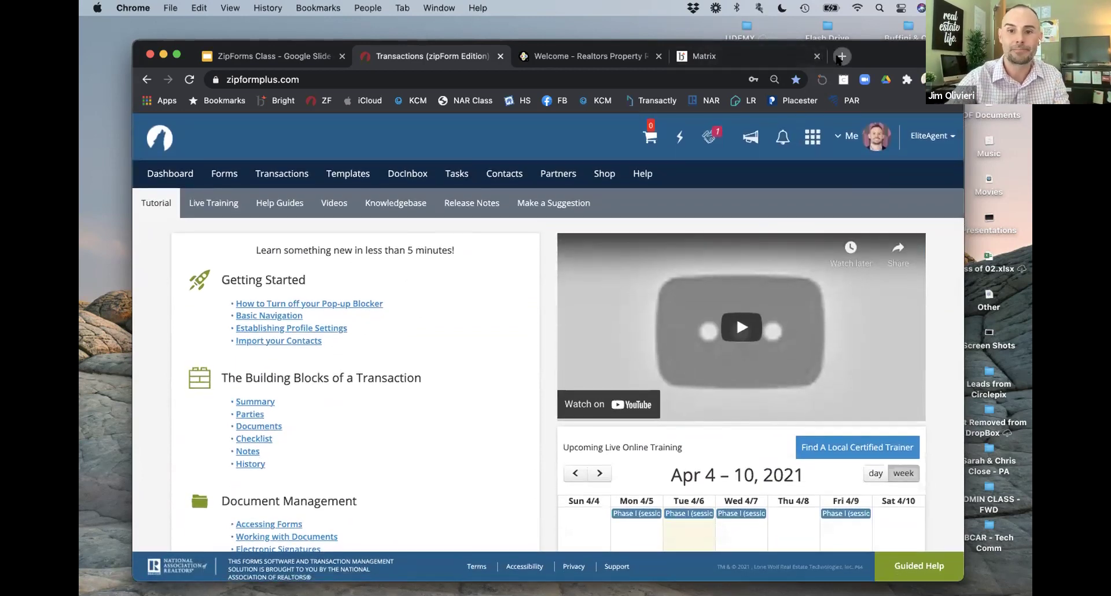
pyautogui.click(840, 57)
# Step: Search 'zipform' and open the zipLogix Live Online Training page
pyautogui.write('zipform')
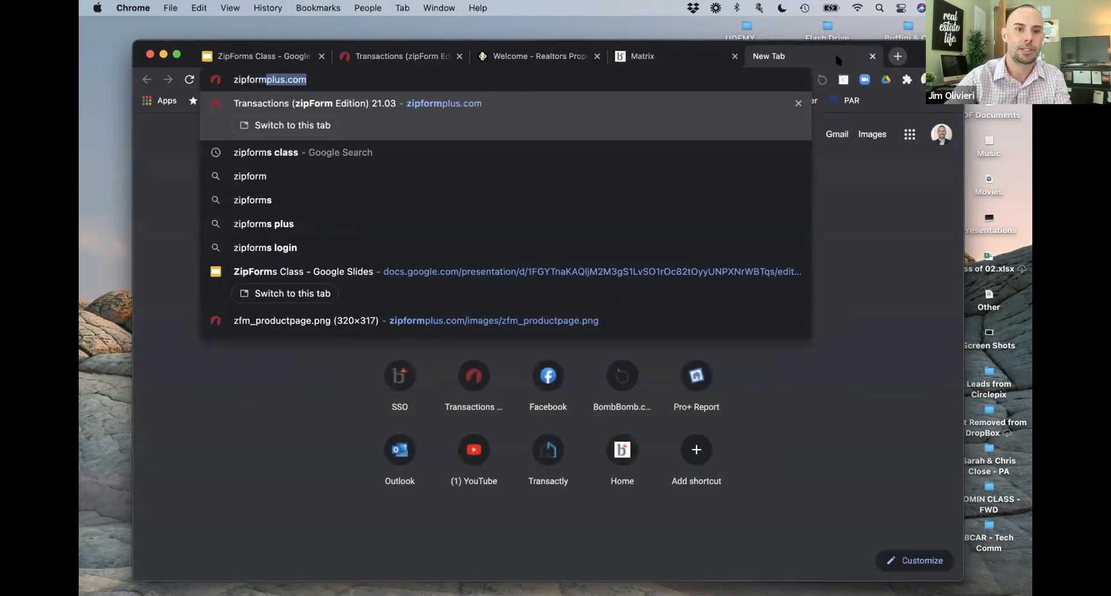
pyautogui.press('Down')
pyautogui.press('Return')
pyautogui.click(421, 295)
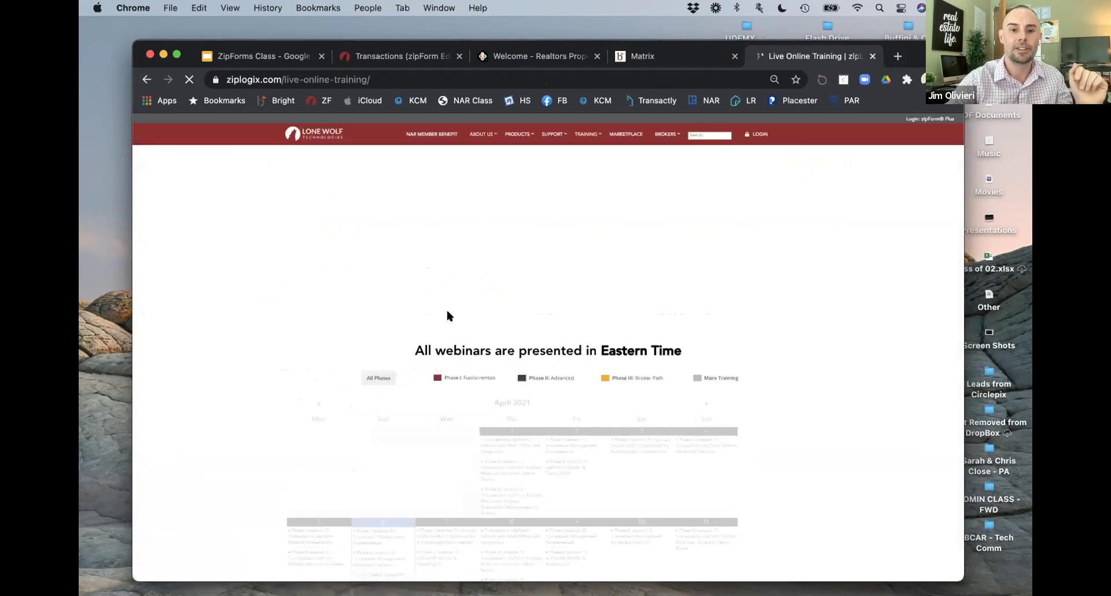
# Step: Enlarge and review the April 2021 webinar calendar, then return to the zipForm dashboard
pyautogui.scroll(-1, 550, 336)
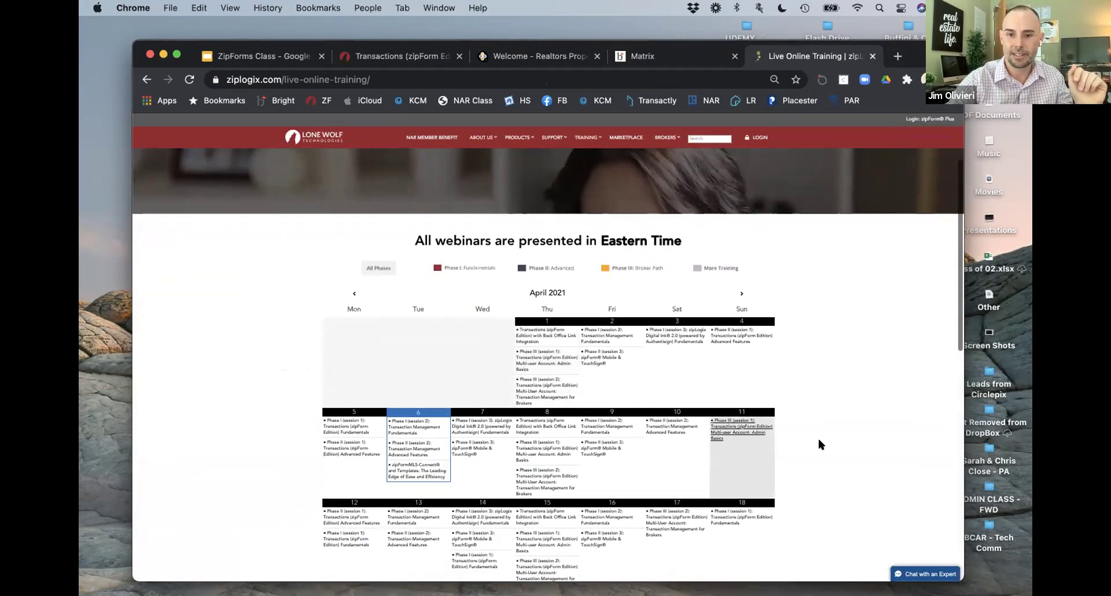
pyautogui.press('super+equal')
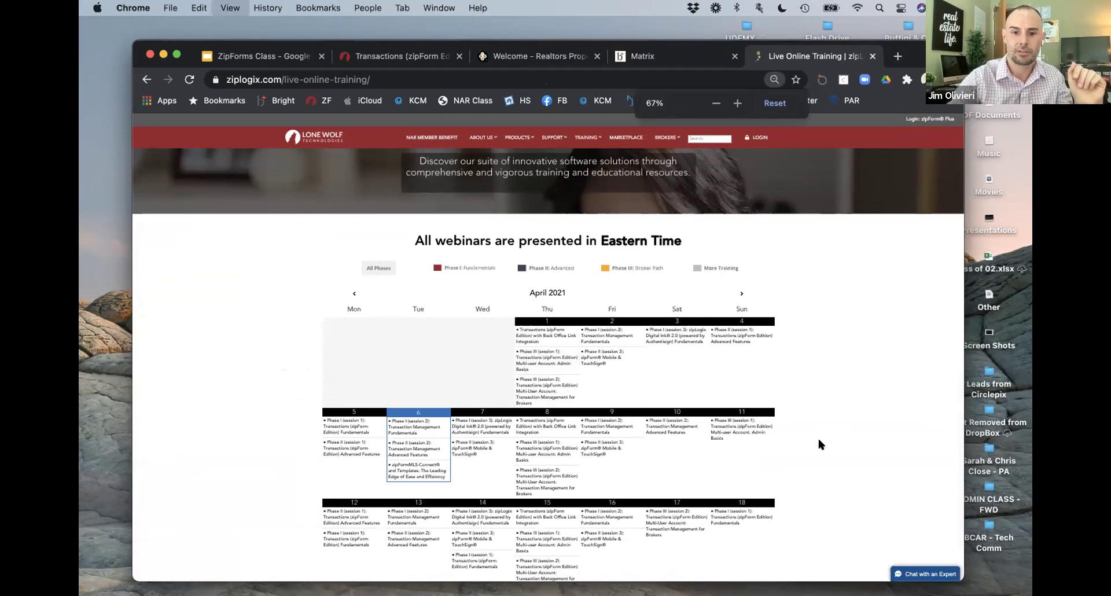
pyautogui.scroll(-3, 747, 477)
pyautogui.scroll(-5, 748, 483)
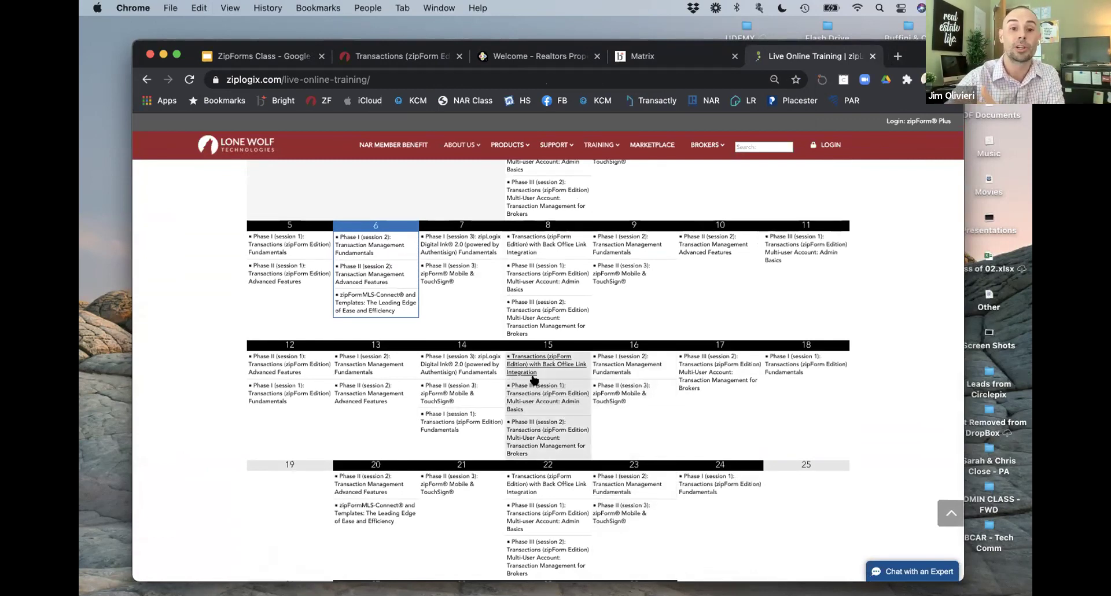
pyautogui.scroll(1, 532, 385)
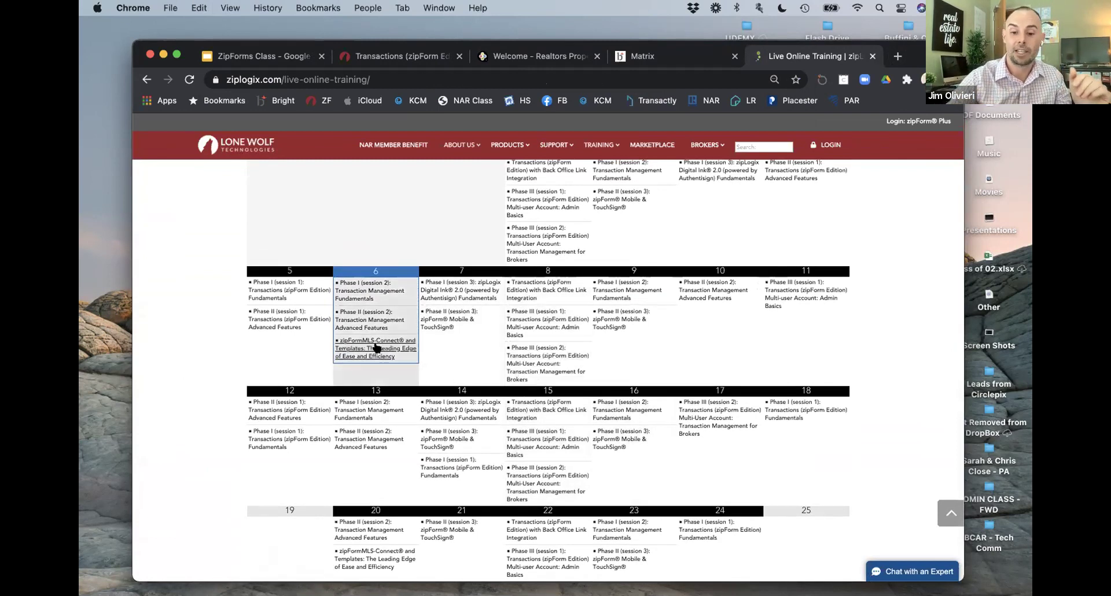
pyautogui.press('super+equal')
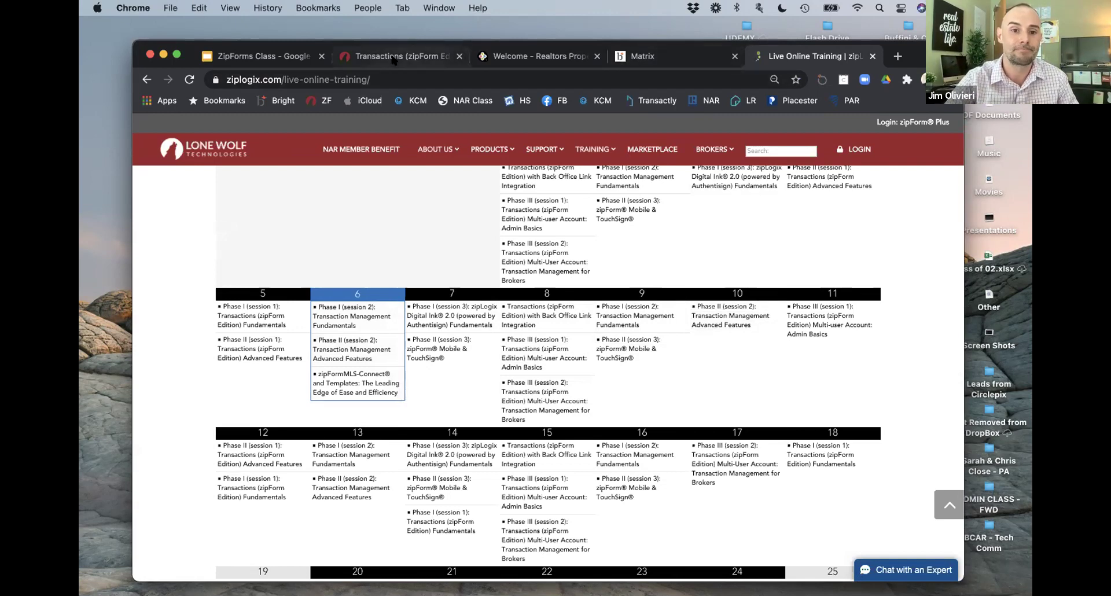
pyautogui.click(392, 59)
pyautogui.click(172, 173)
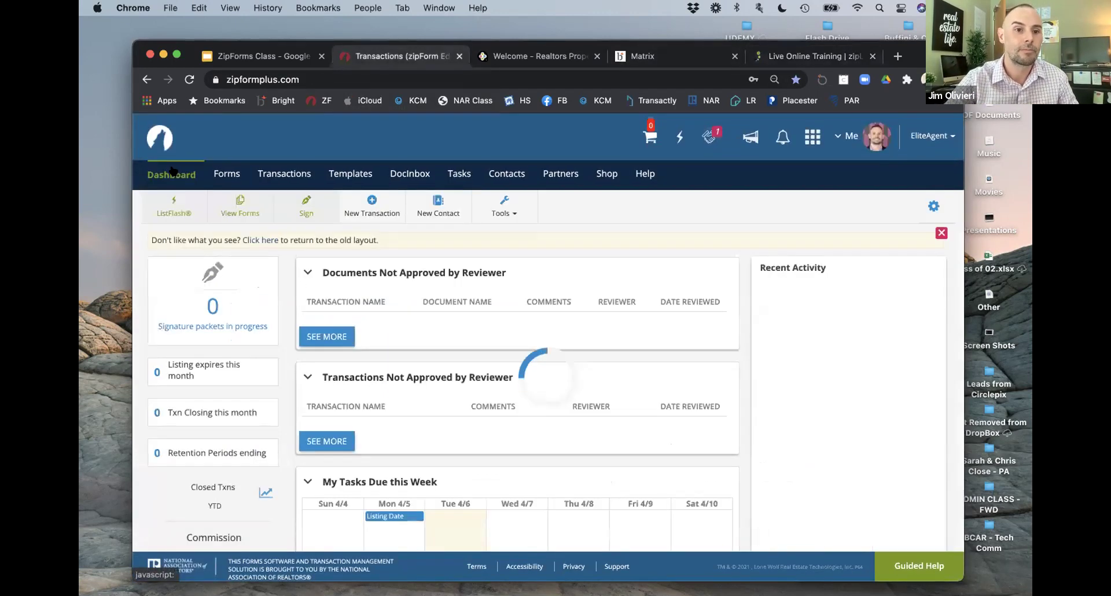
# Step: Show Transactions full screen, collapsing Pending and Prospect groups while keeping Active expanded
pyautogui.click(284, 173)
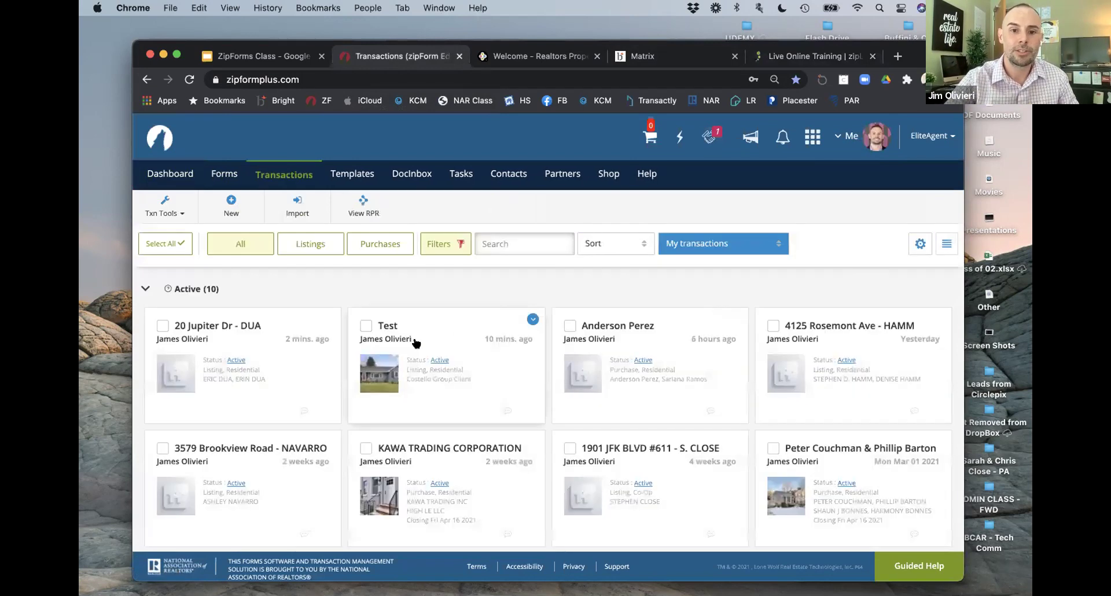
pyautogui.scroll(-2, 409, 346)
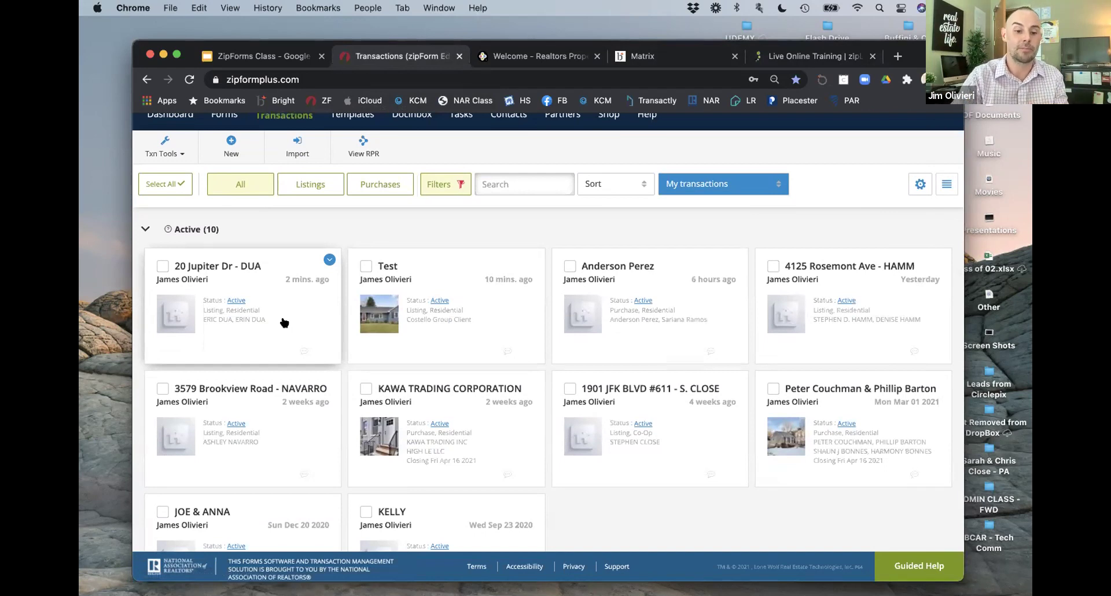
pyautogui.press('ctrl+super+f')
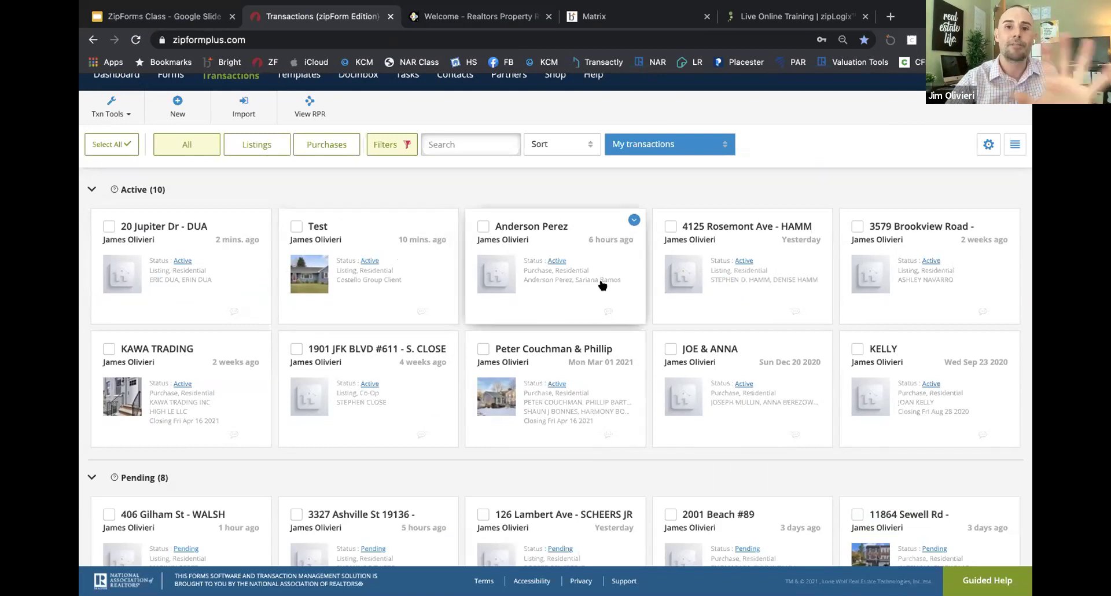
pyautogui.scroll(1, 602, 284)
pyautogui.scroll(1, 602, 284)
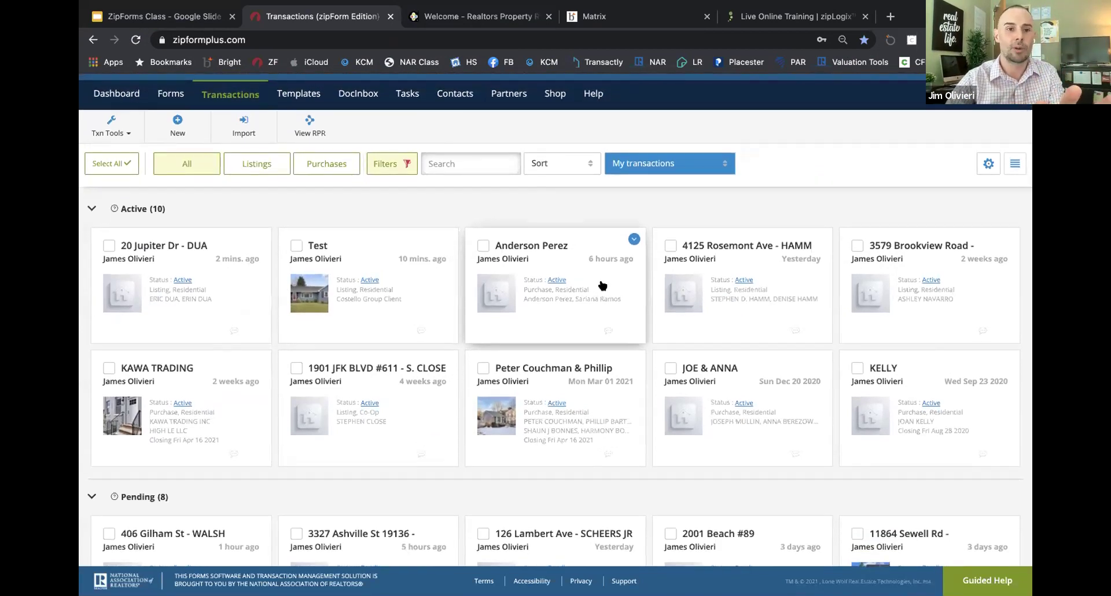
pyautogui.scroll(1, 602, 285)
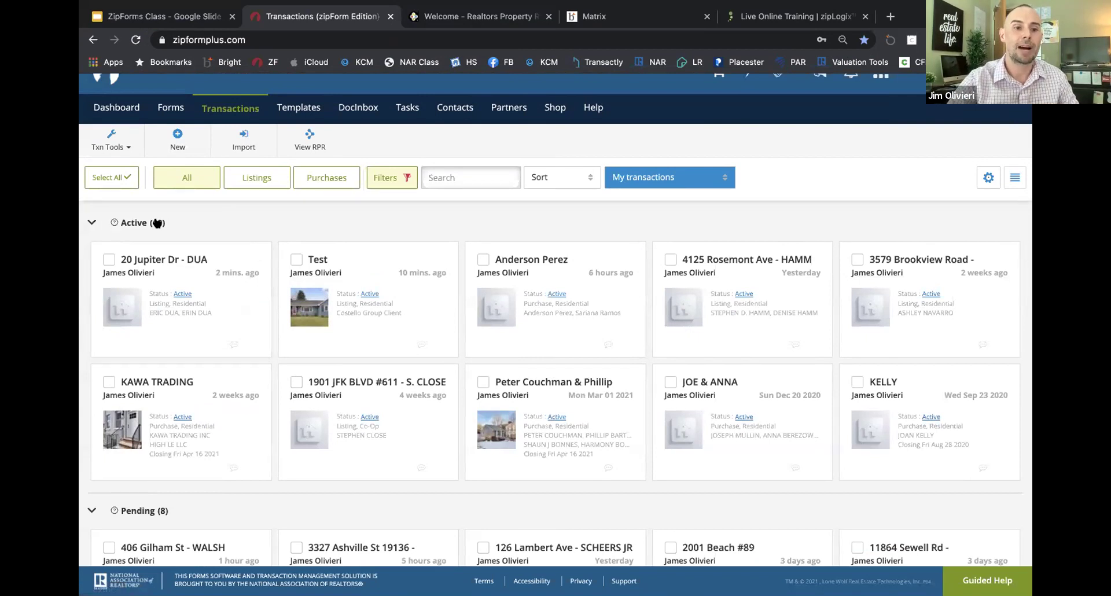
pyautogui.click(90, 224)
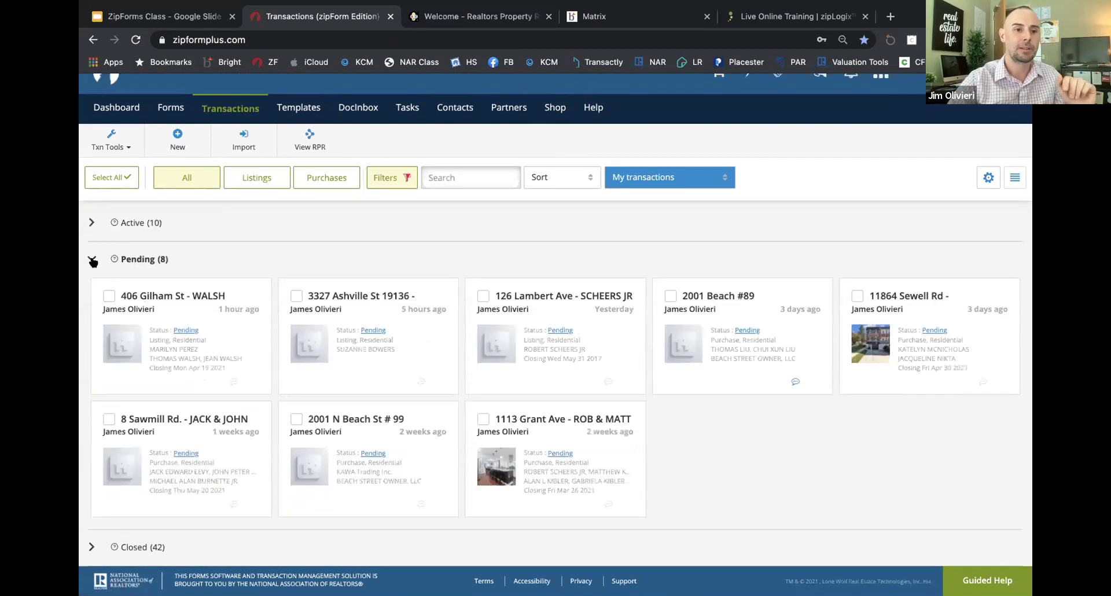
pyautogui.click(92, 259)
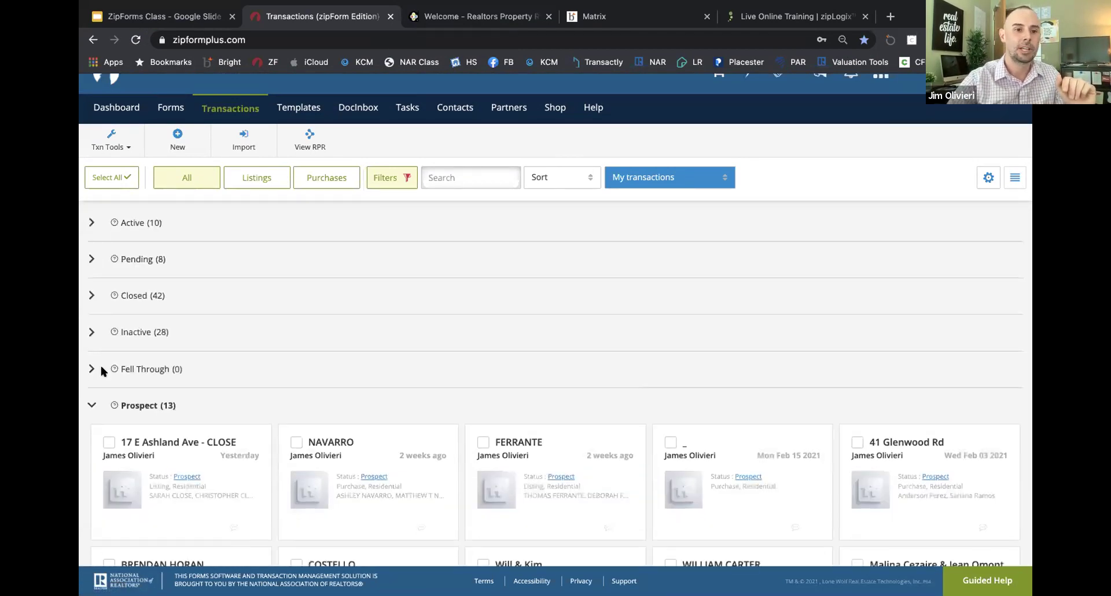
pyautogui.click(91, 404)
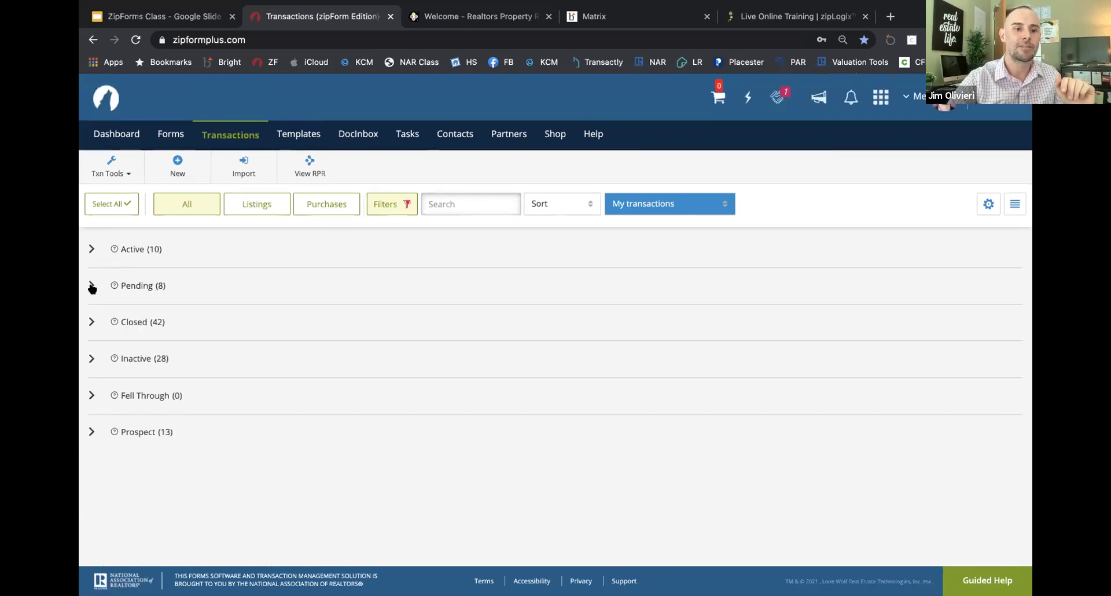
pyautogui.click(91, 250)
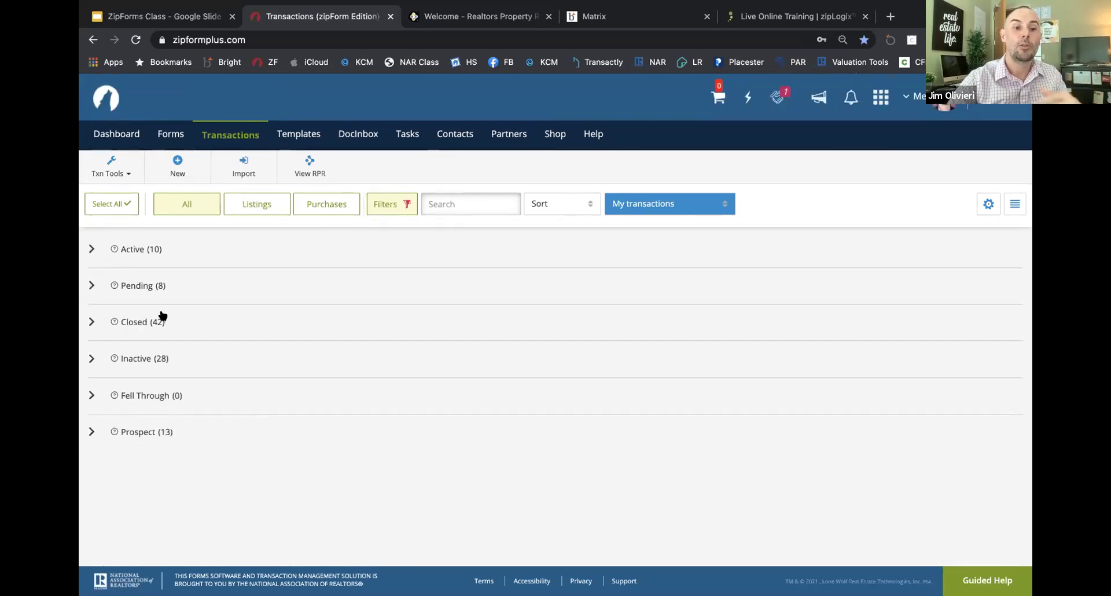
pyautogui.scroll(-1, 533, 318)
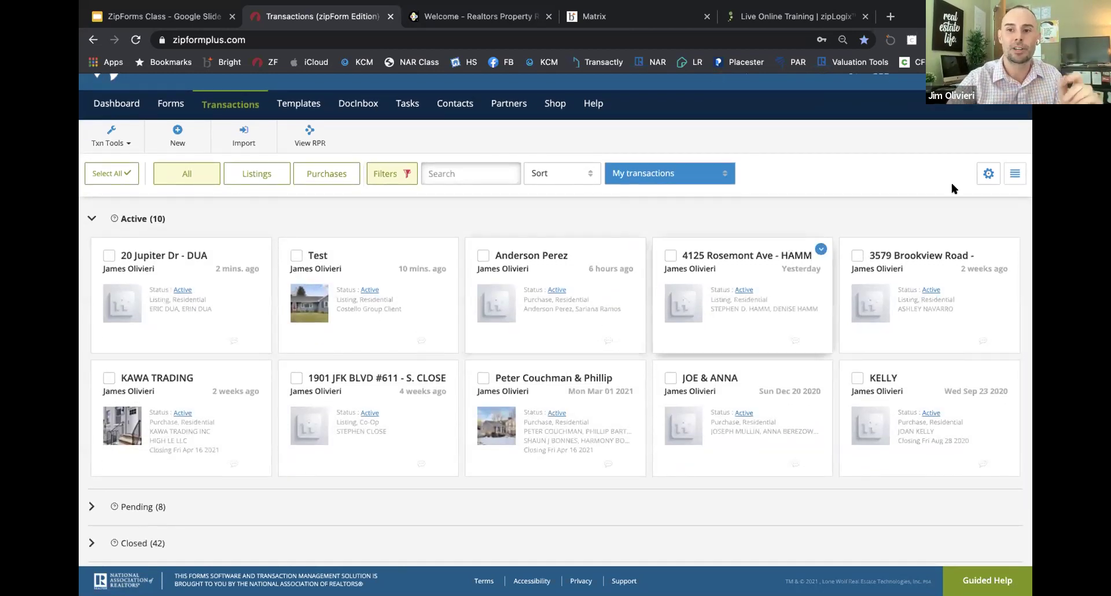
# Step: Try the table and card views of transactions, then open the Test transaction's details
pyautogui.click(982, 181)
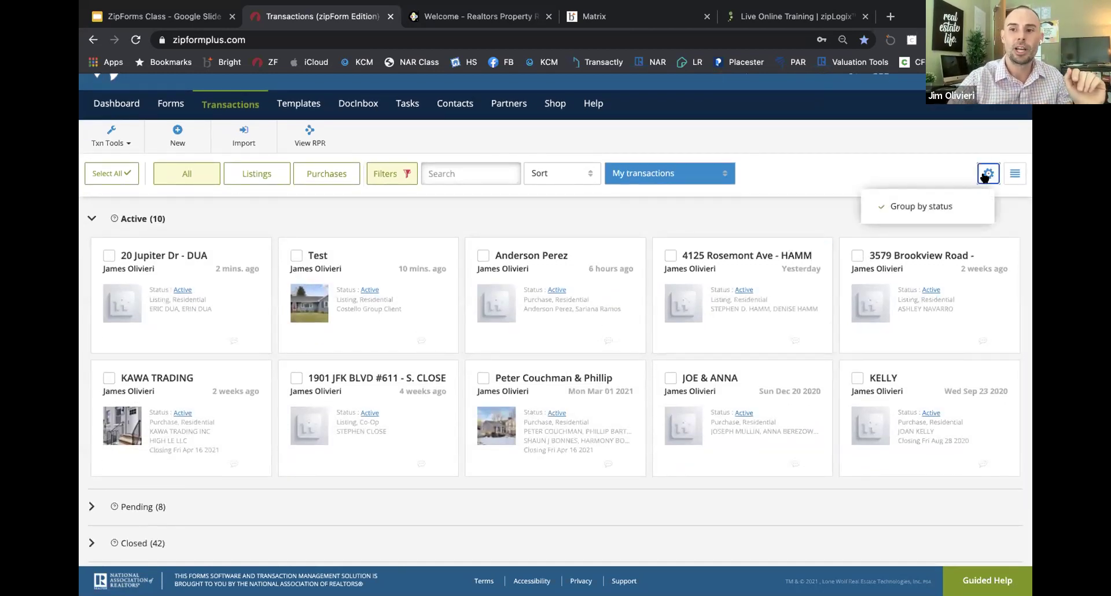
pyautogui.click(1016, 174)
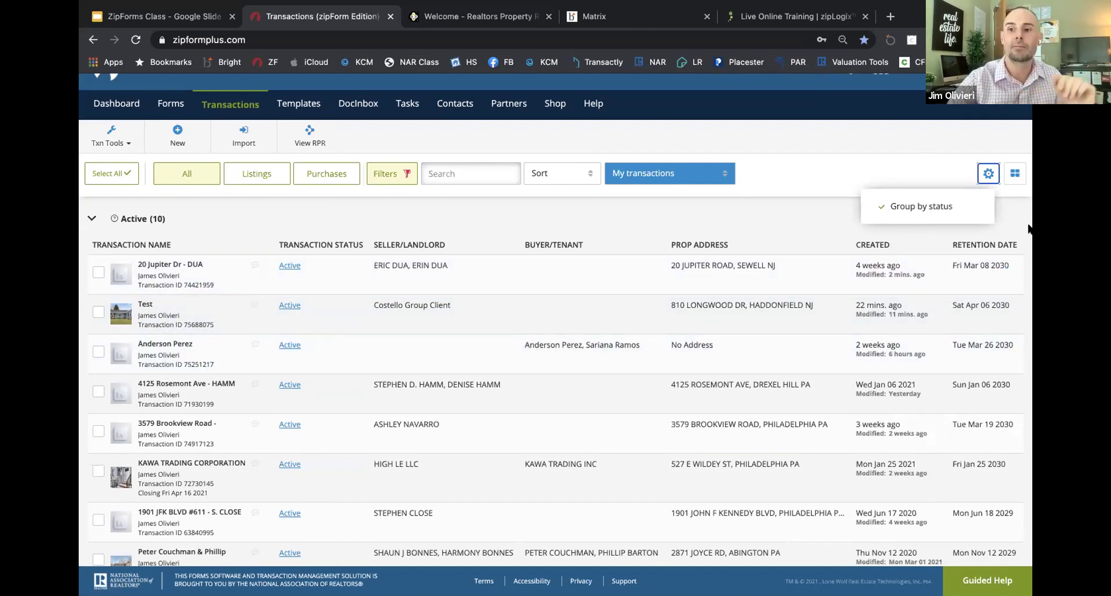
pyautogui.click(1013, 176)
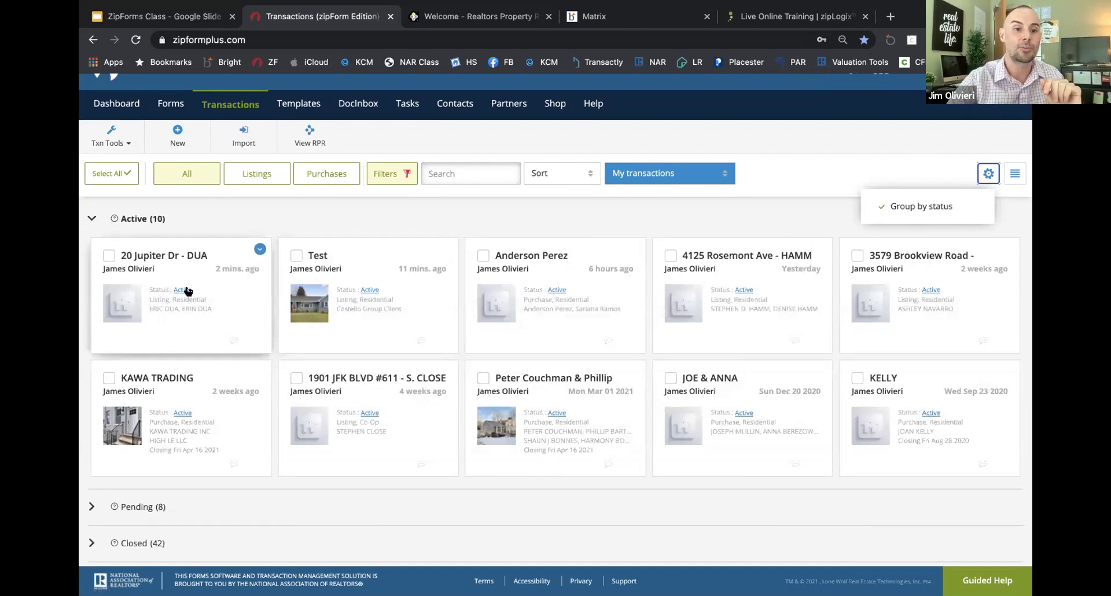
pyautogui.click(373, 289)
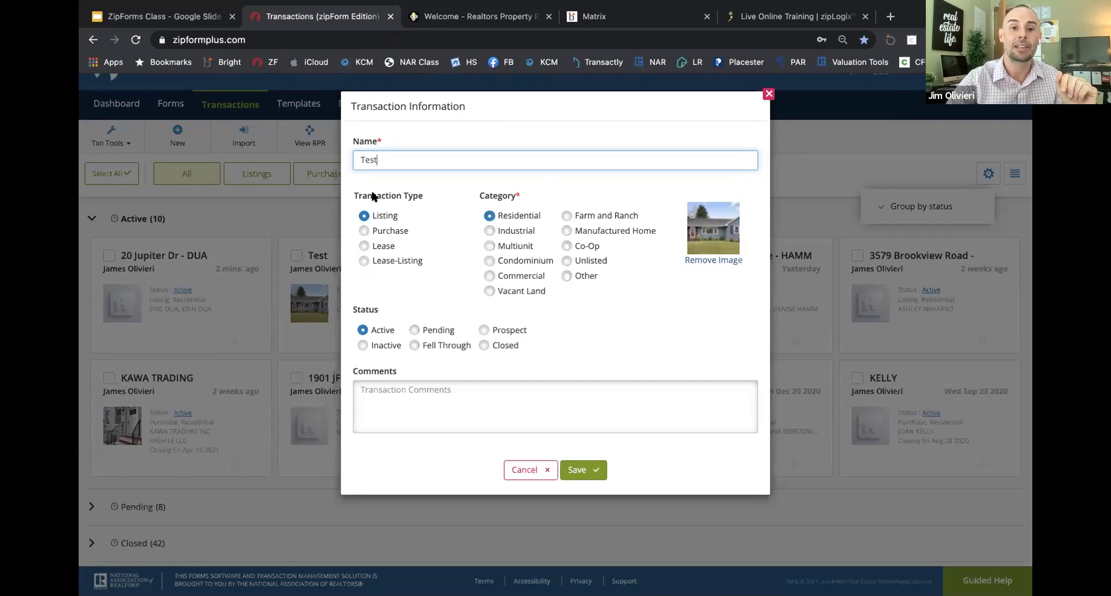
# Step: Change the Test transaction's status to Pending and save it
pyautogui.click(483, 329)
pyautogui.click(421, 330)
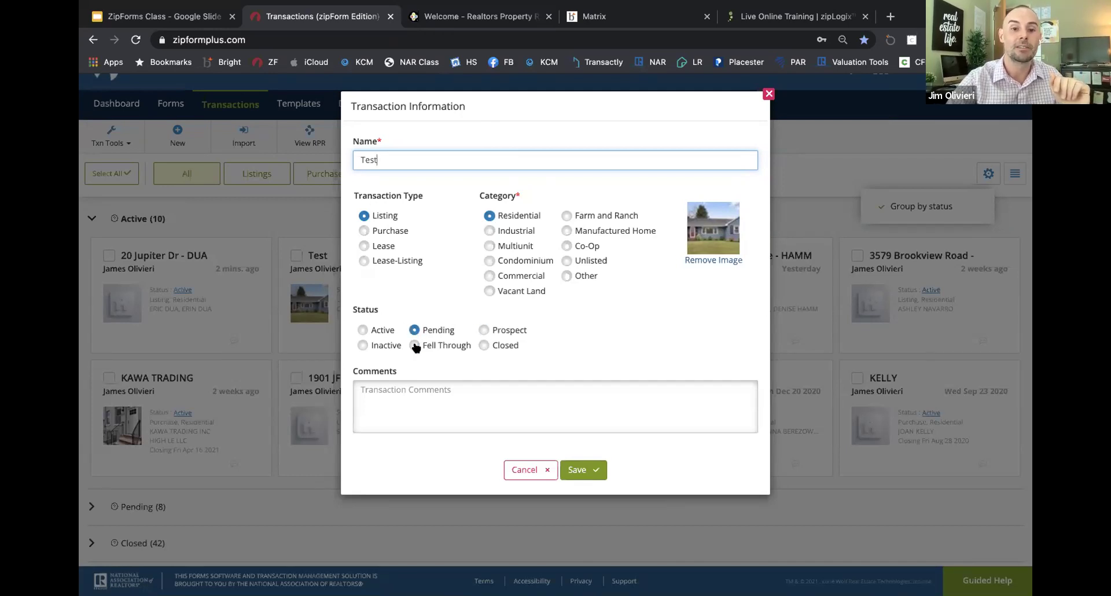
pyautogui.click(394, 392)
pyautogui.click(583, 470)
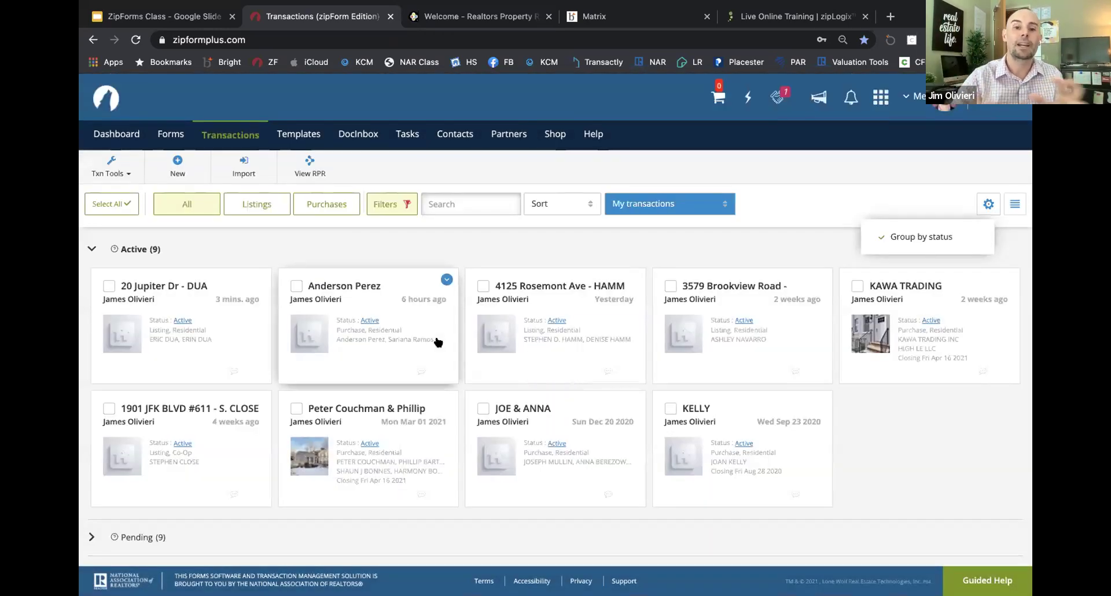
pyautogui.scroll(-3, 438, 342)
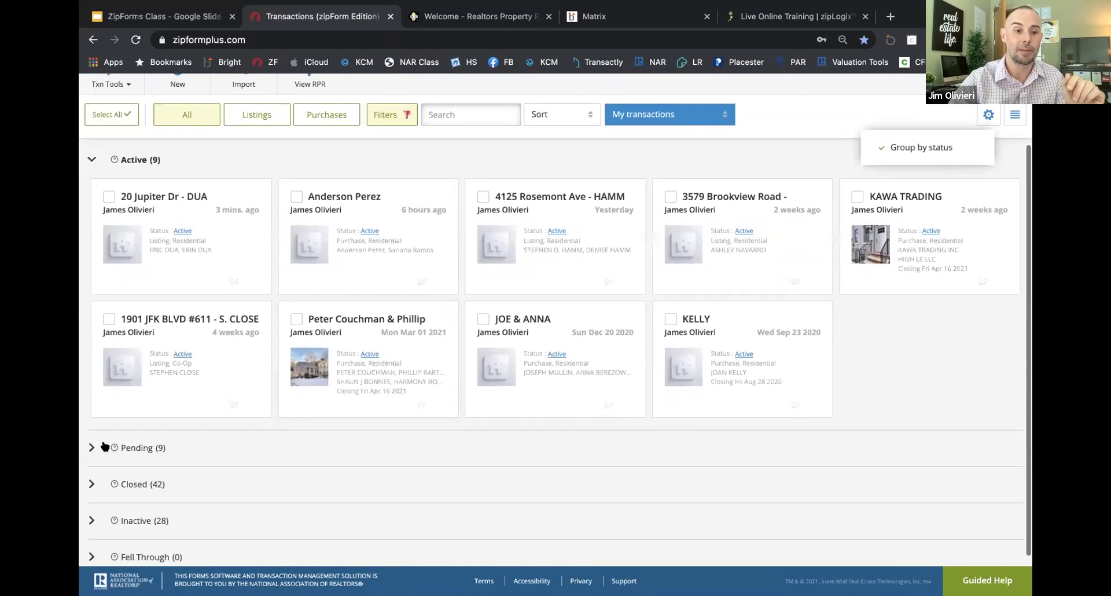
pyautogui.click(93, 447)
pyautogui.scroll(-3, 255, 422)
pyautogui.scroll(3, 278, 243)
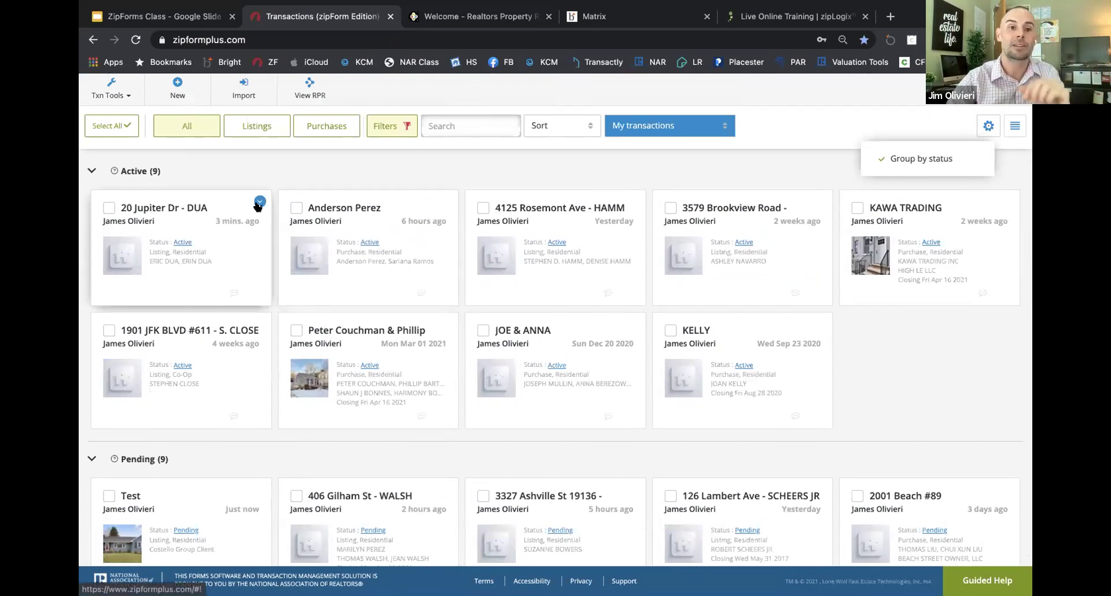
pyautogui.click(259, 202)
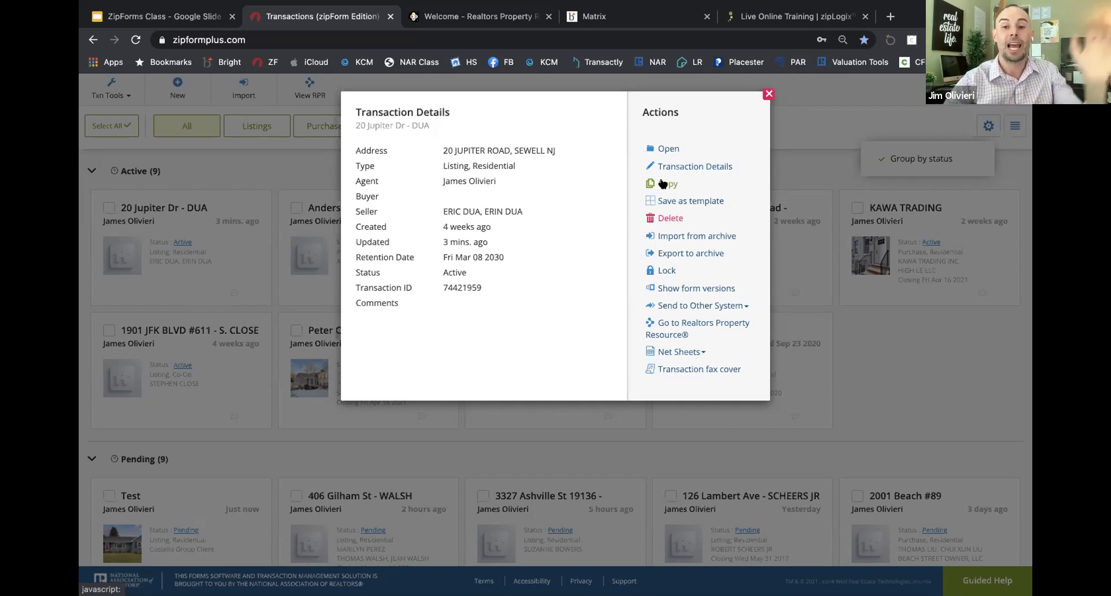
pyautogui.click(665, 184)
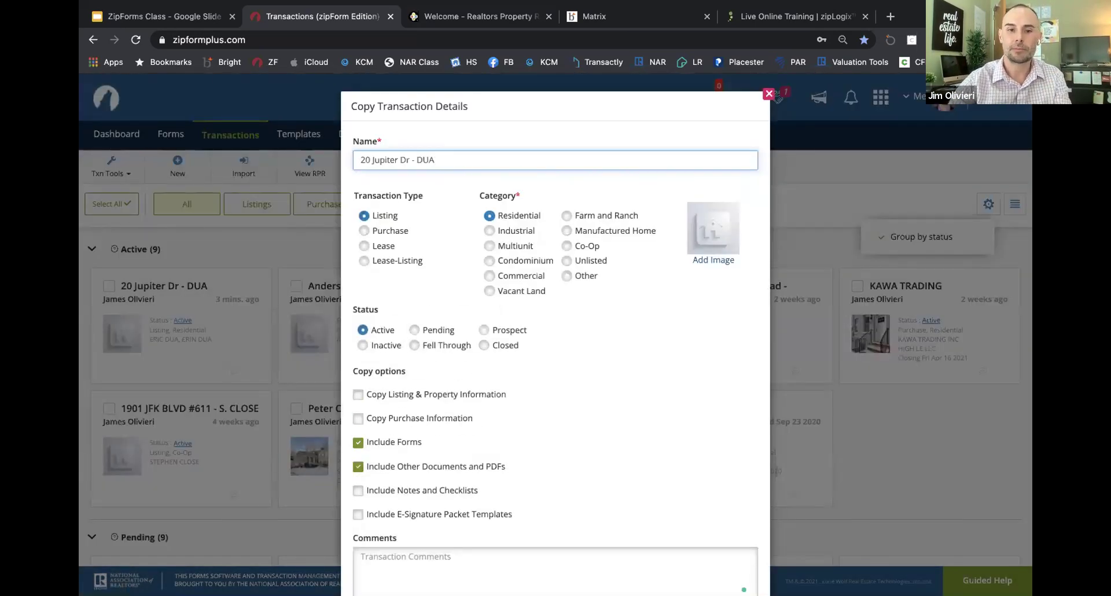
pyautogui.write('Copy')
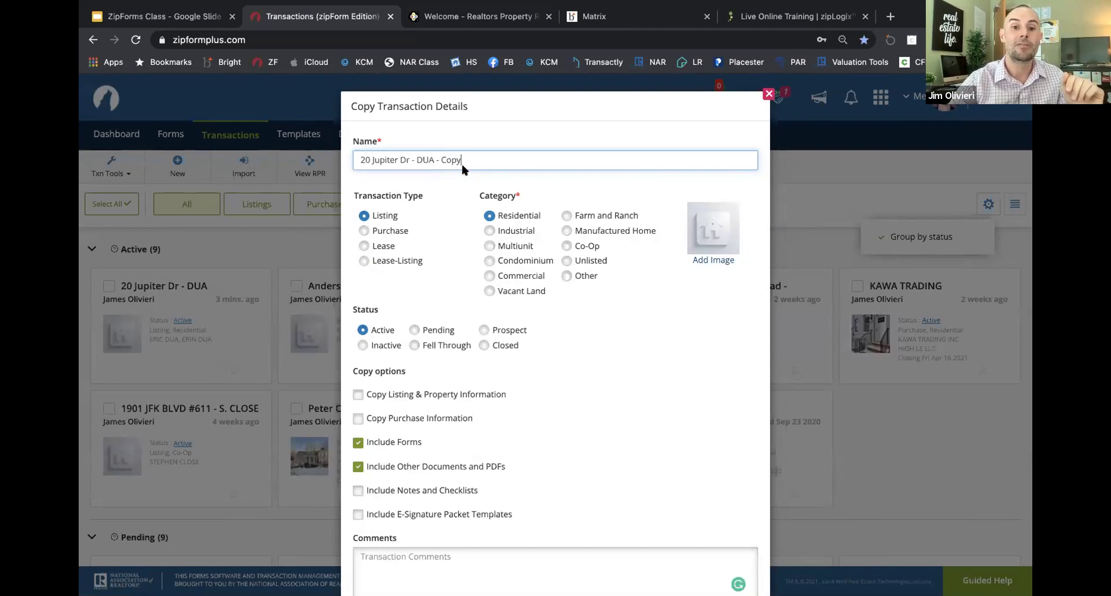
pyautogui.scroll(-2, 462, 167)
pyautogui.scroll(2, 413, 162)
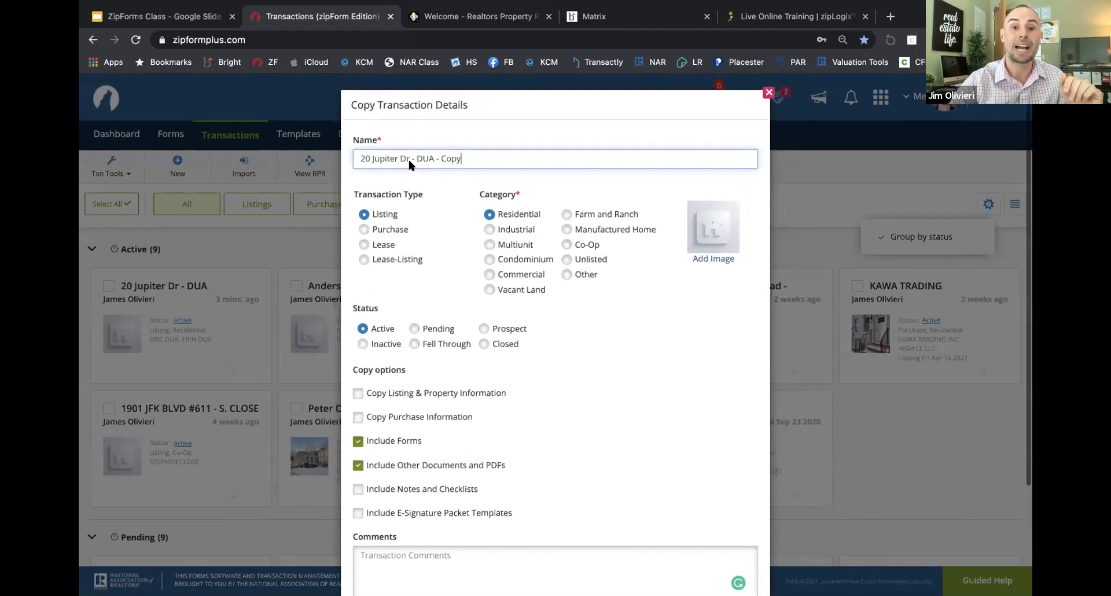
pyautogui.scroll(-2, 445, 246)
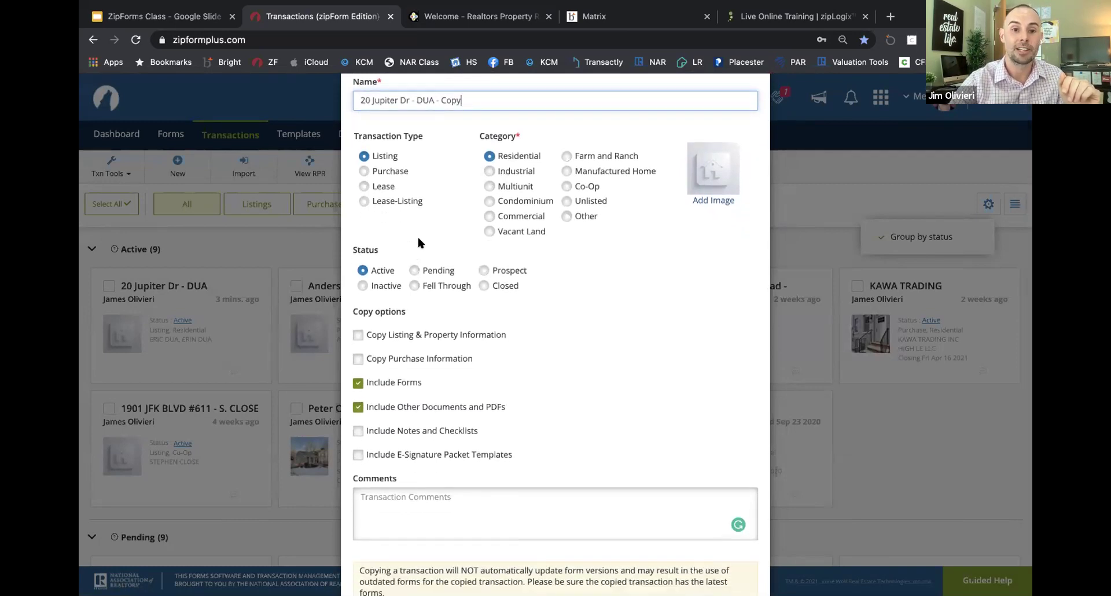
pyautogui.scroll(-2, 382, 271)
# Step: Toggle the Copy Listing, Purchase and Include Forms options, then cancel the copy
pyautogui.click(356, 288)
pyautogui.click(357, 312)
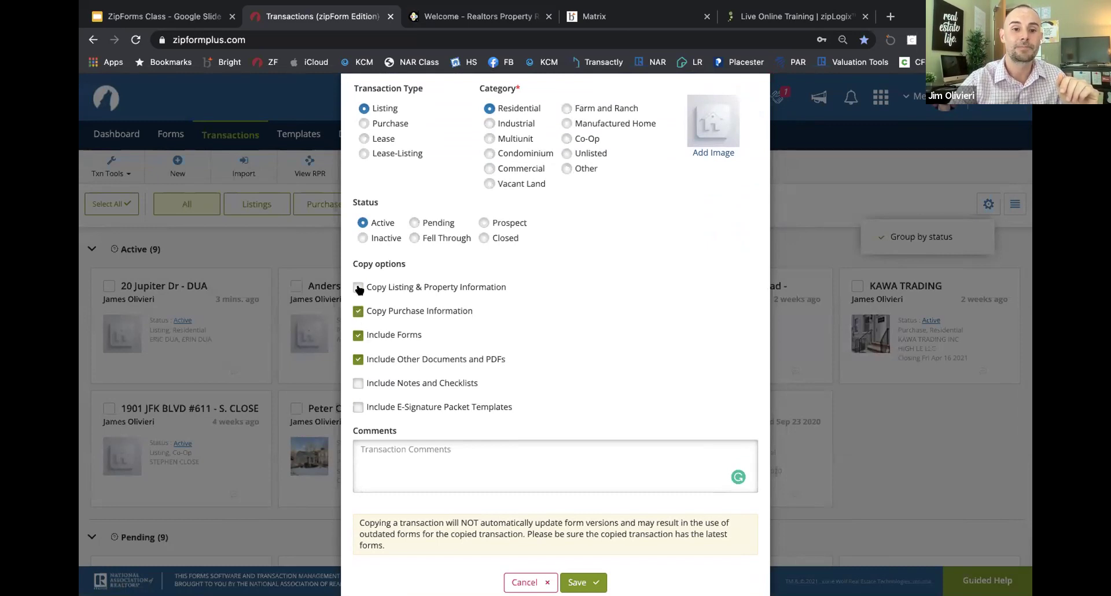
pyautogui.click(358, 288)
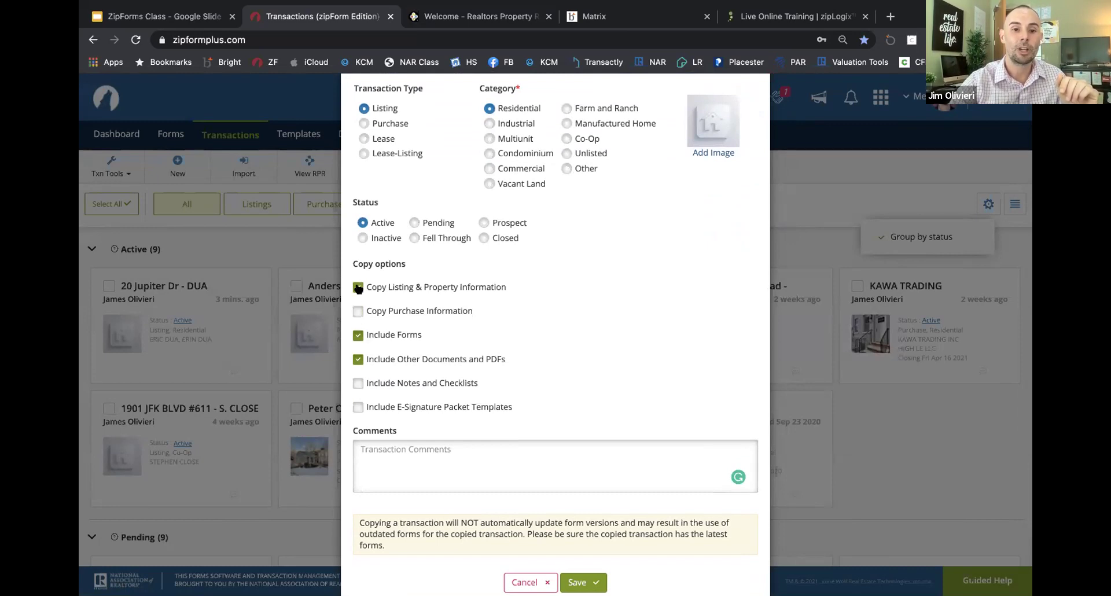
pyautogui.click(358, 336)
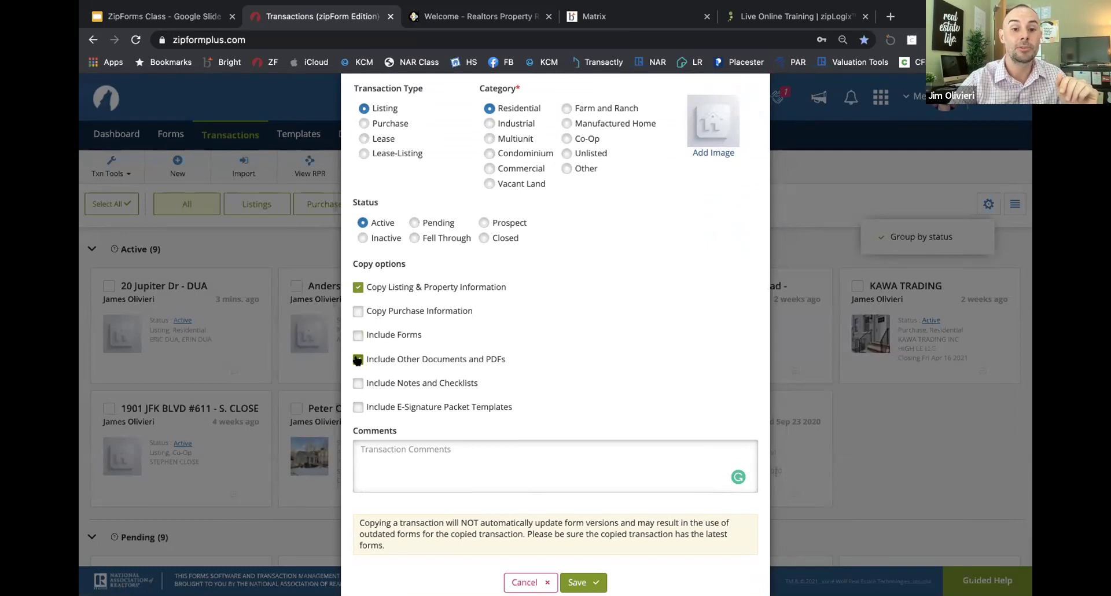
pyautogui.click(357, 336)
pyautogui.click(356, 336)
pyautogui.scroll(-1, 356, 338)
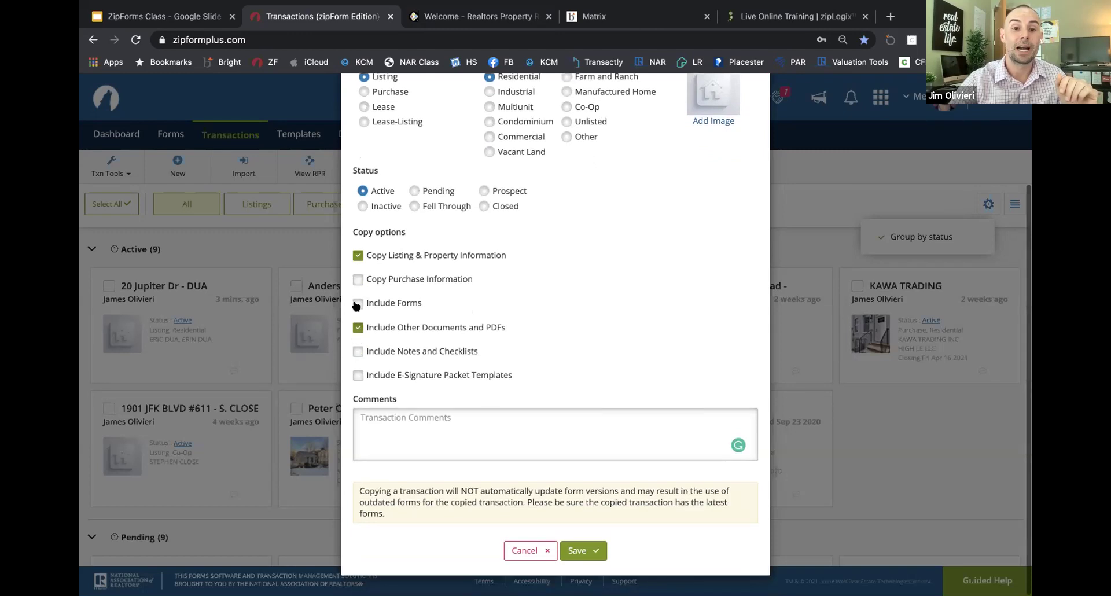
pyautogui.click(358, 305)
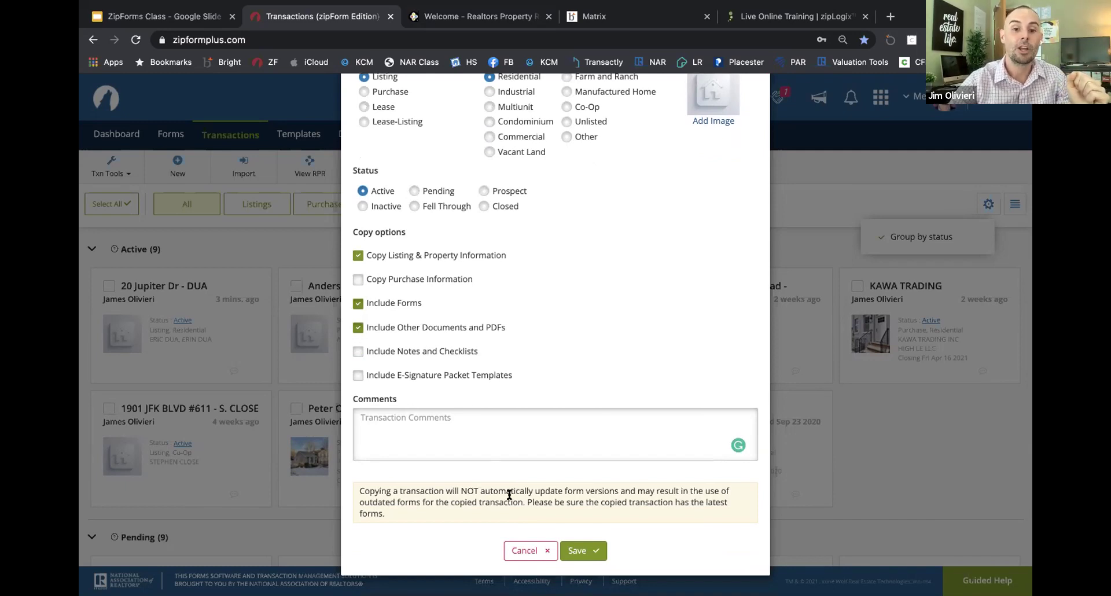
pyautogui.scroll(1, 459, 459)
pyautogui.scroll(-1, 459, 459)
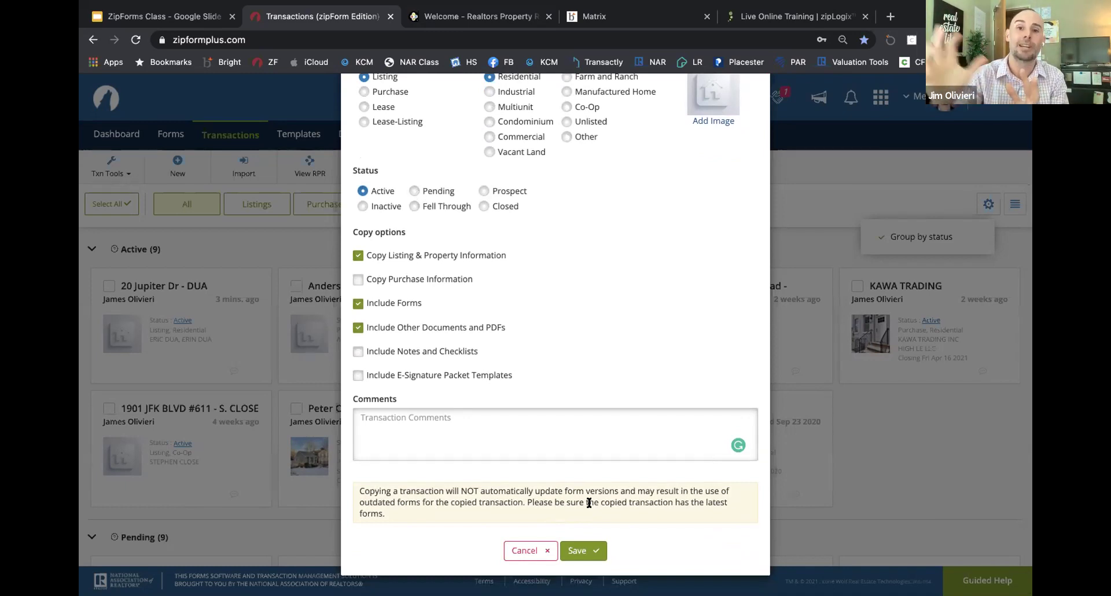
pyautogui.click(530, 548)
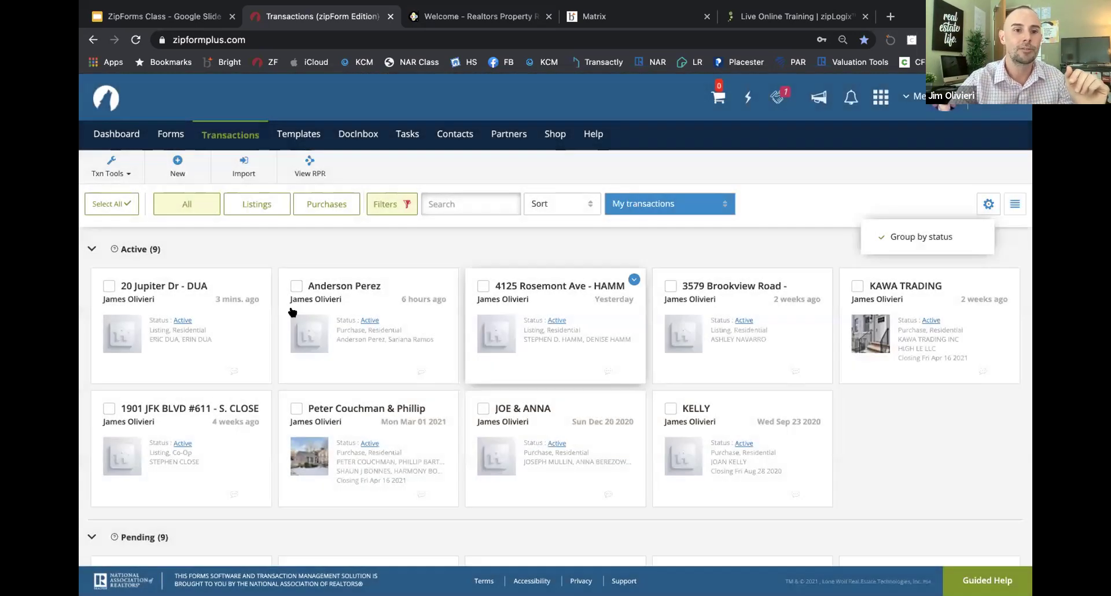
pyautogui.click(231, 309)
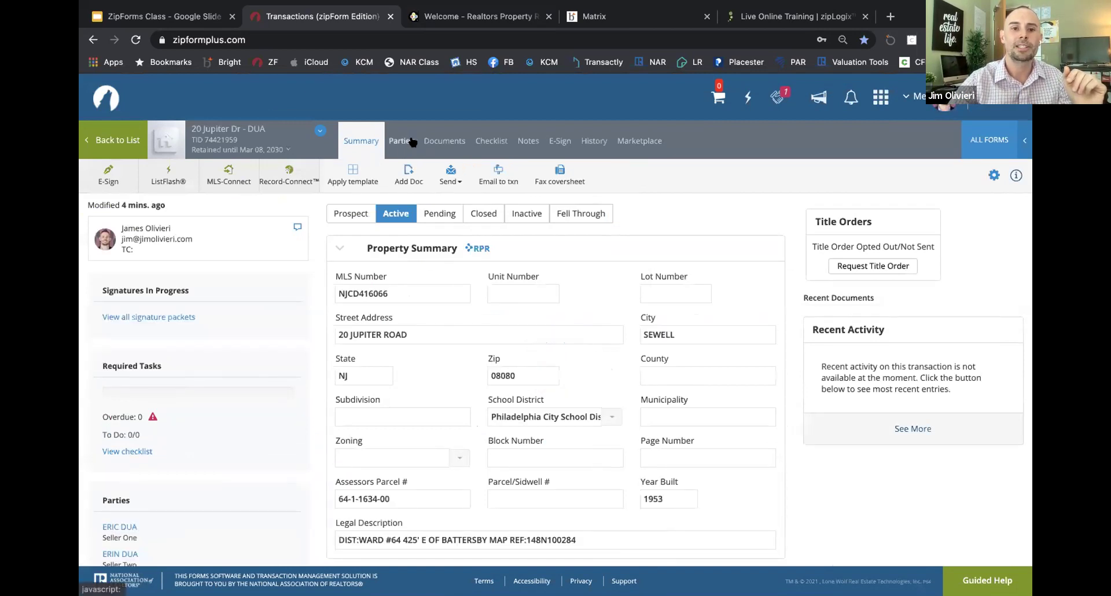
pyautogui.click(402, 141)
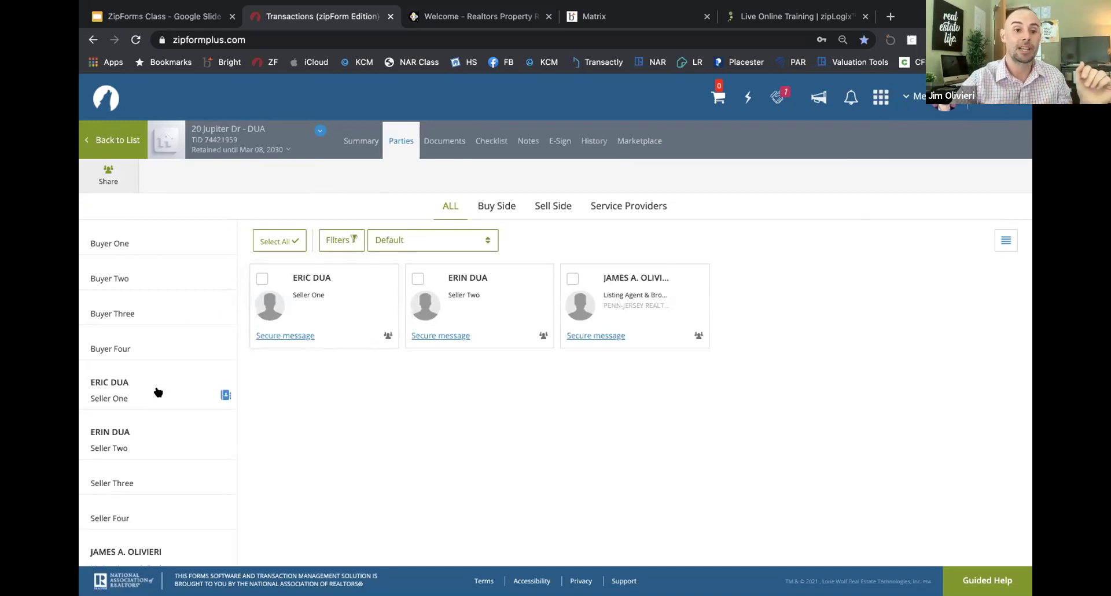
pyautogui.click(341, 295)
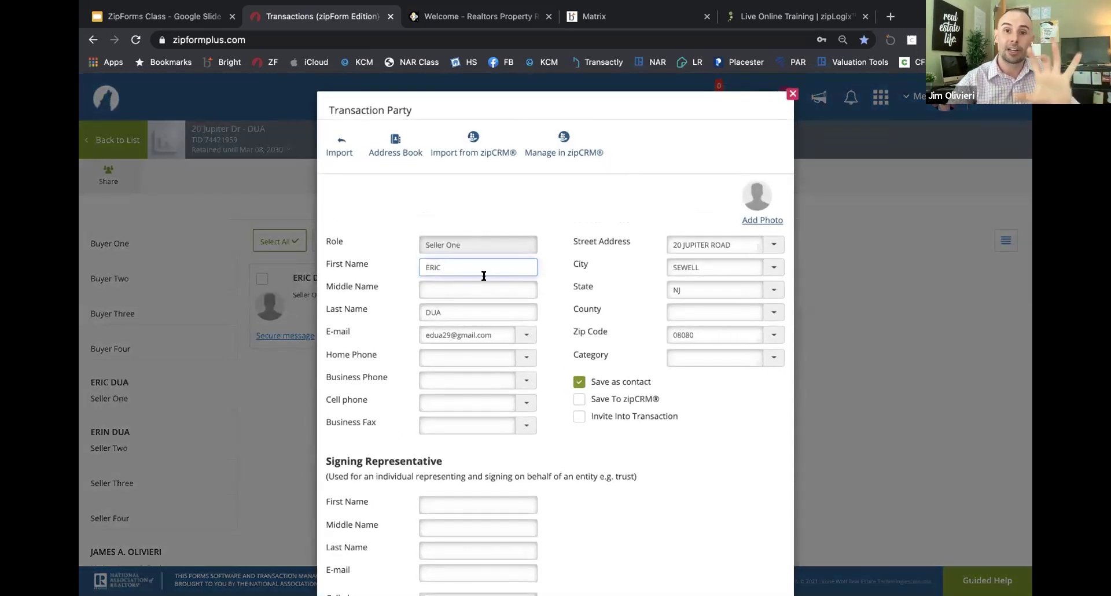
pyautogui.scroll(-2, 483, 276)
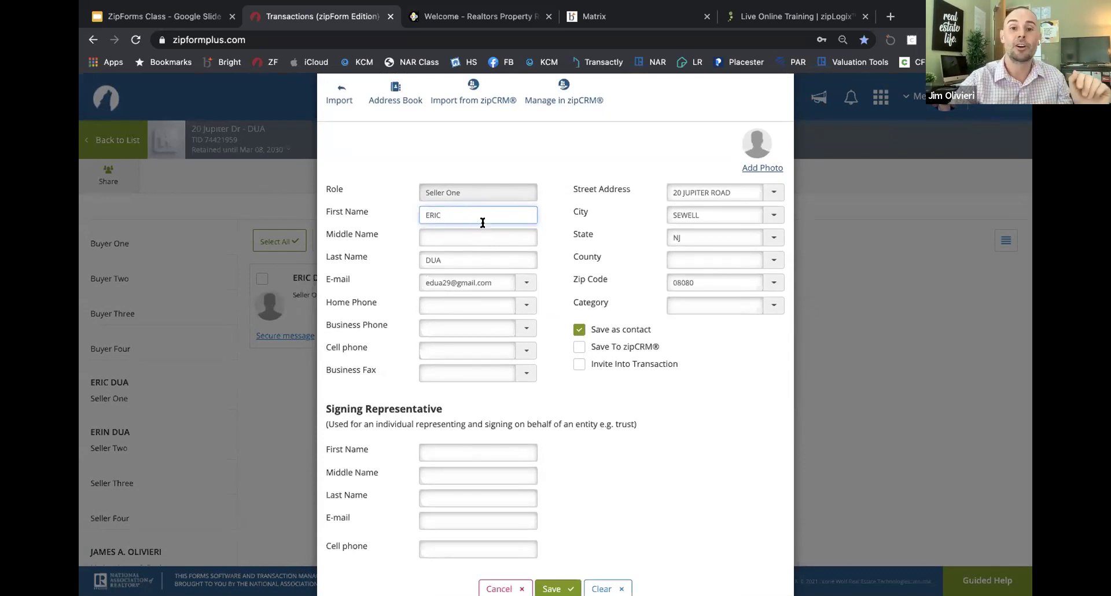
pyautogui.click(578, 329)
pyautogui.click(579, 347)
pyautogui.click(576, 329)
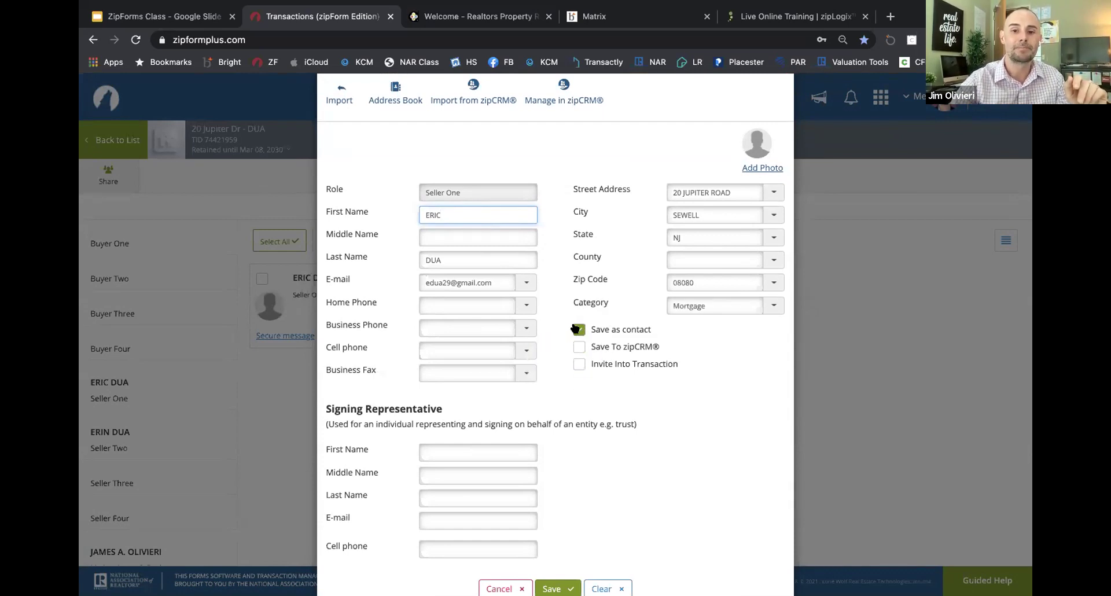
pyautogui.click(775, 305)
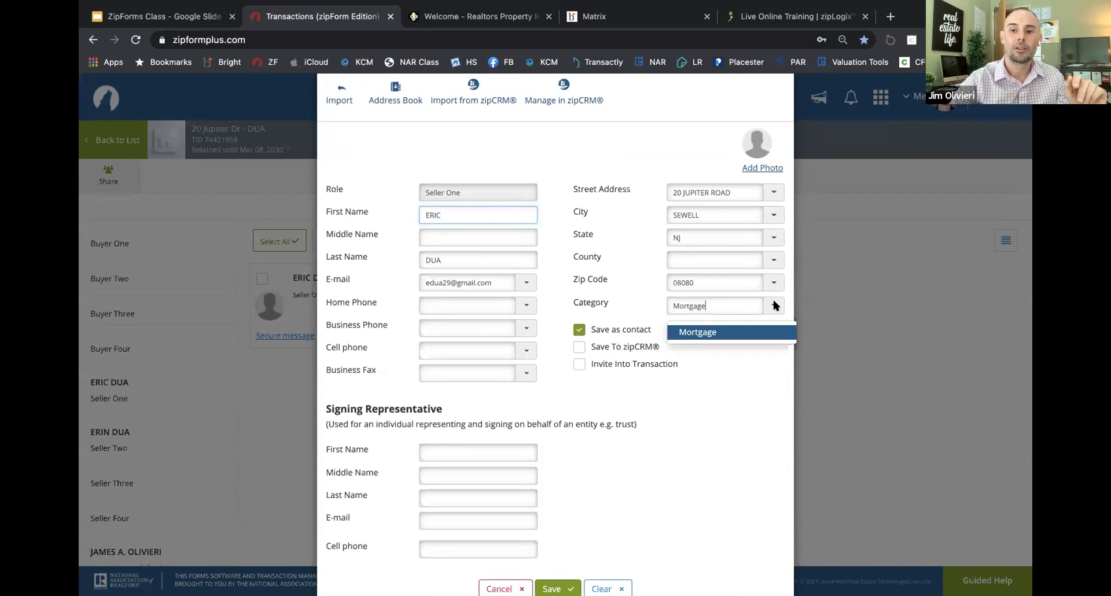
pyautogui.click(719, 333)
pyautogui.moveTo(718, 309); pyautogui.dragTo(671, 307)
pyautogui.press('BackSpace')
pyautogui.click(552, 587)
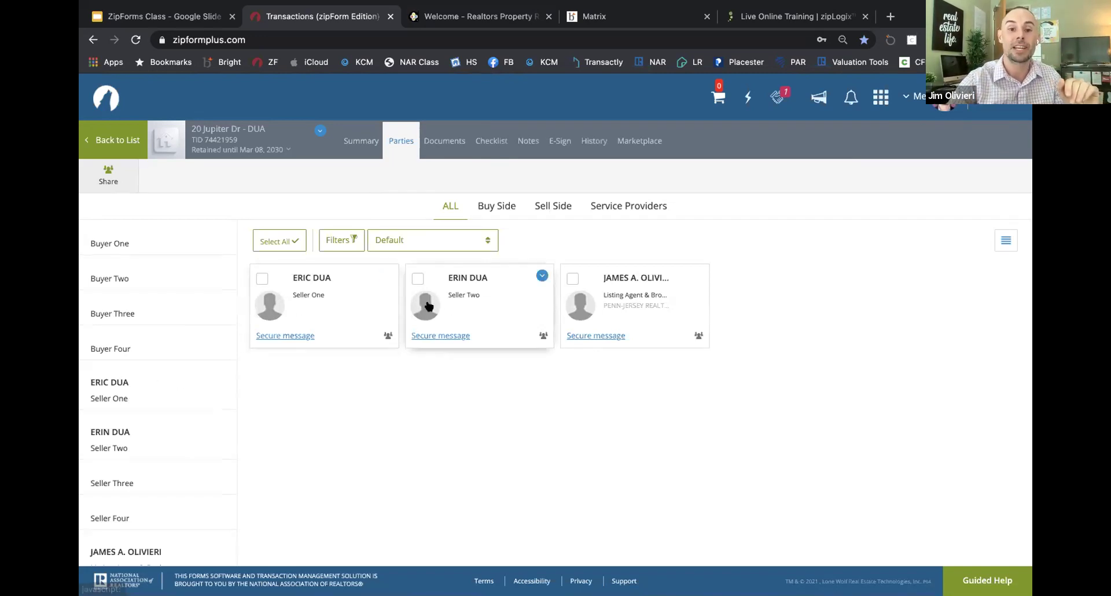
pyautogui.scroll(-1, 132, 397)
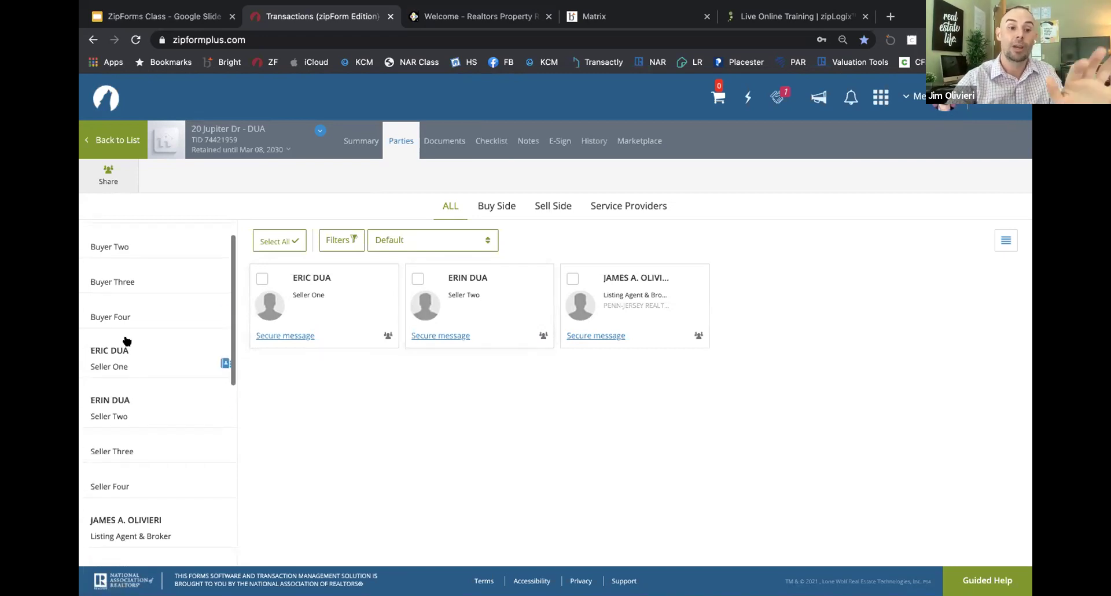
pyautogui.scroll(1, 127, 347)
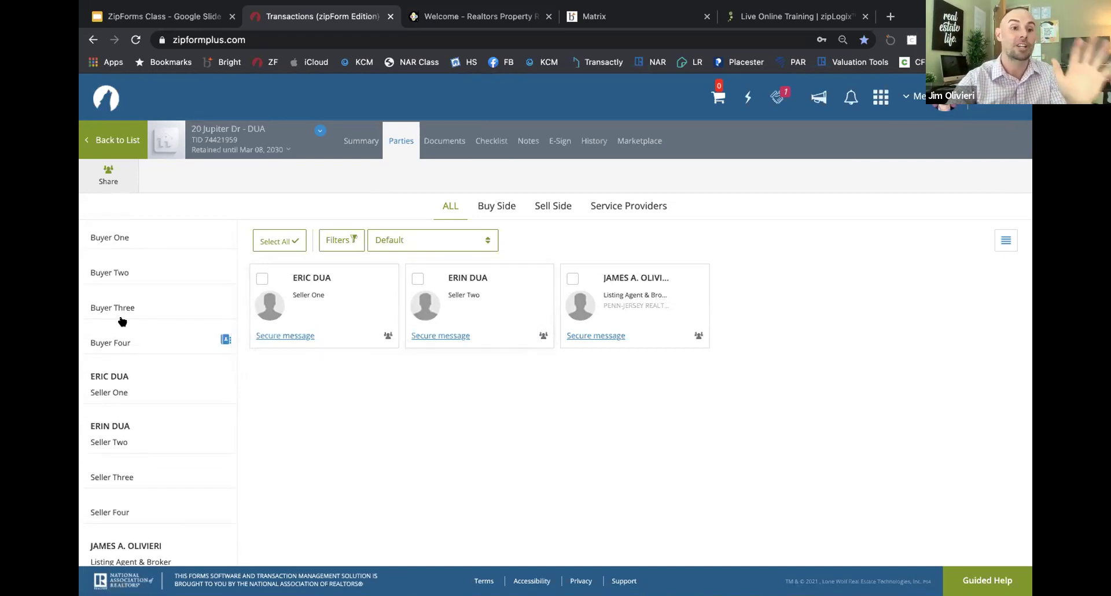
pyautogui.scroll(-4, 125, 338)
pyautogui.scroll(-1, 122, 322)
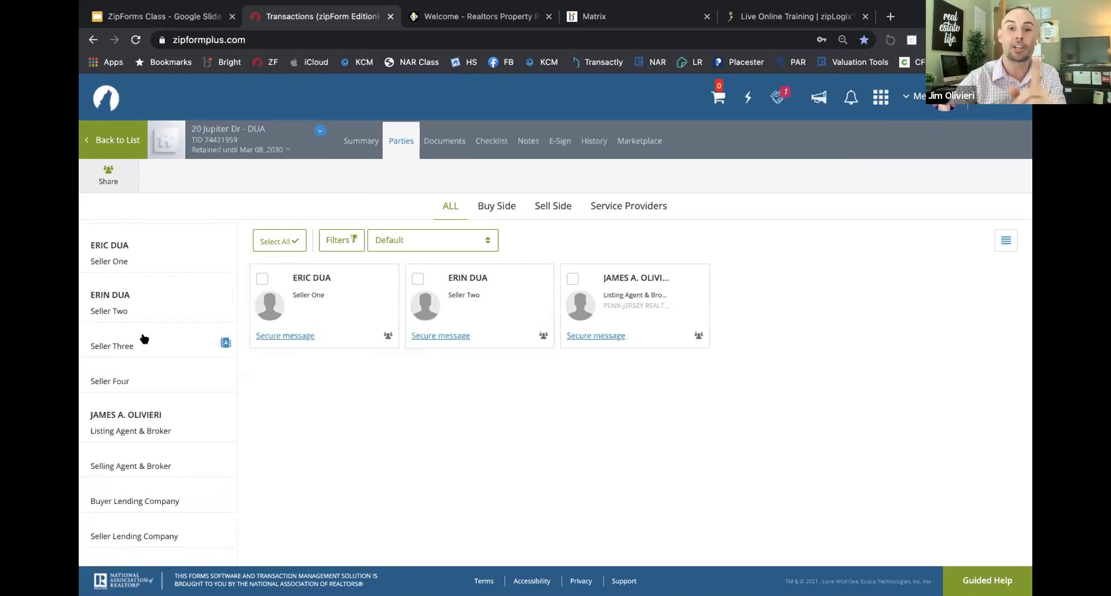
pyautogui.scroll(5, 145, 338)
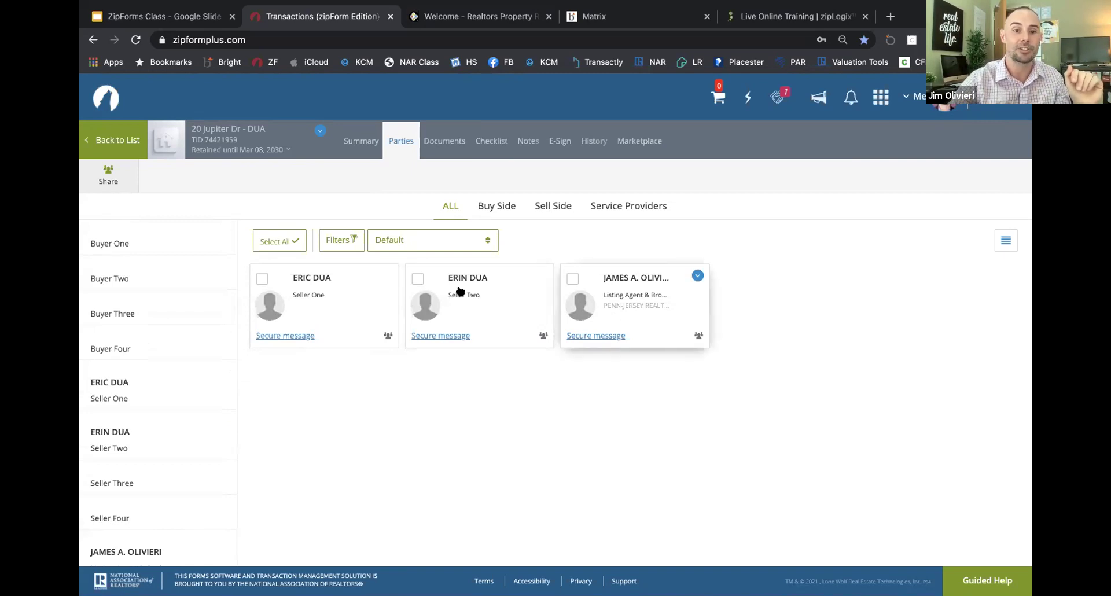
pyautogui.click(436, 145)
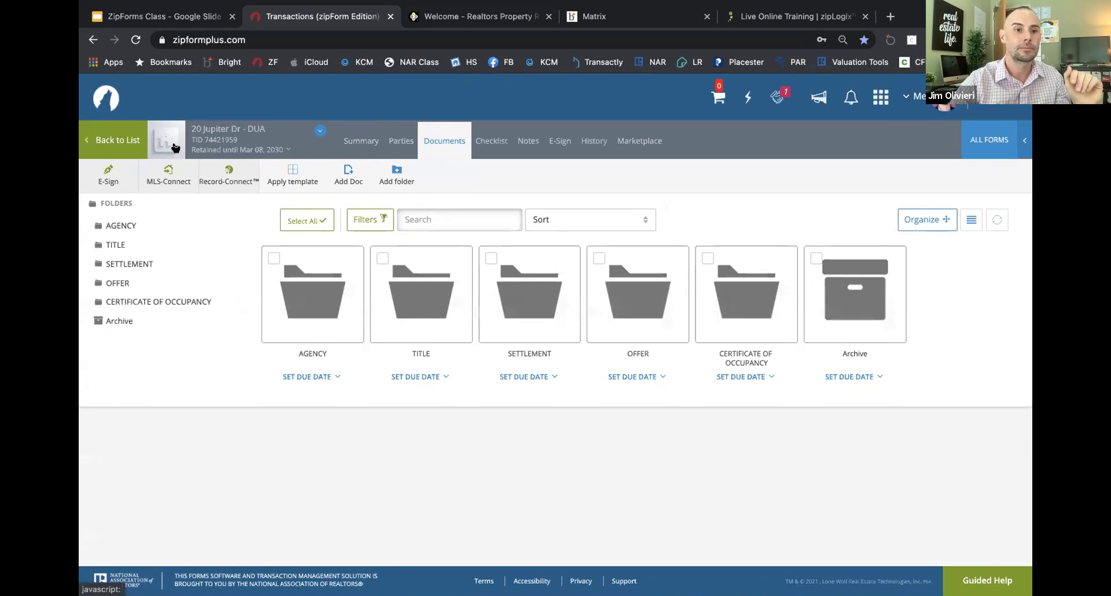
# Step: Return to the transactions list, then show slide 10 (Q&A) of the ZipForms Class deck
pyautogui.click(139, 147)
pyautogui.scroll(-3, 441, 305)
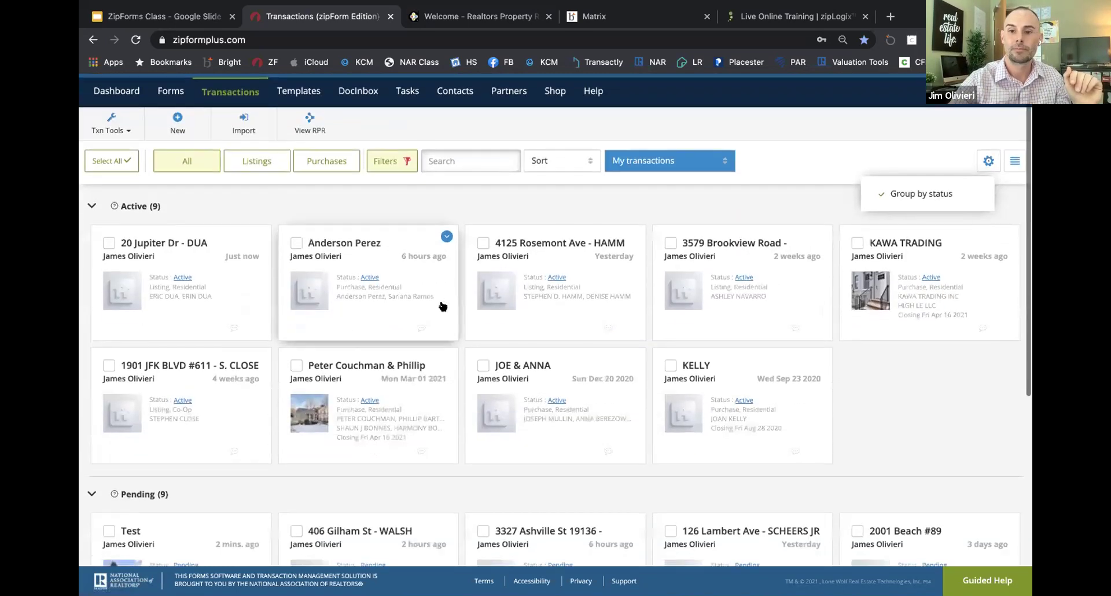
pyautogui.scroll(-2, 442, 306)
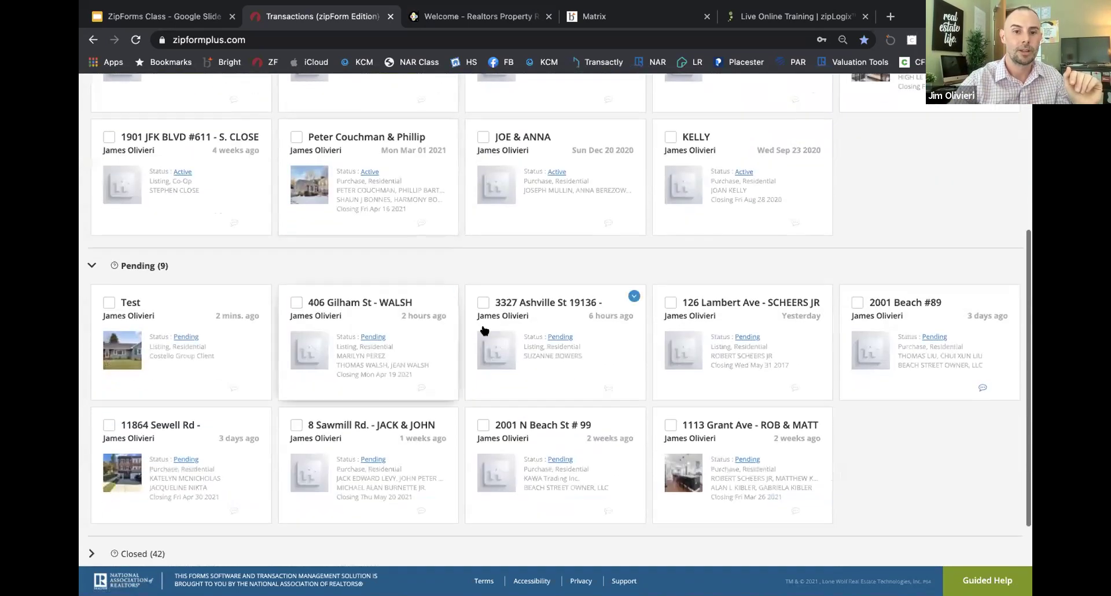
pyautogui.scroll(5, 484, 324)
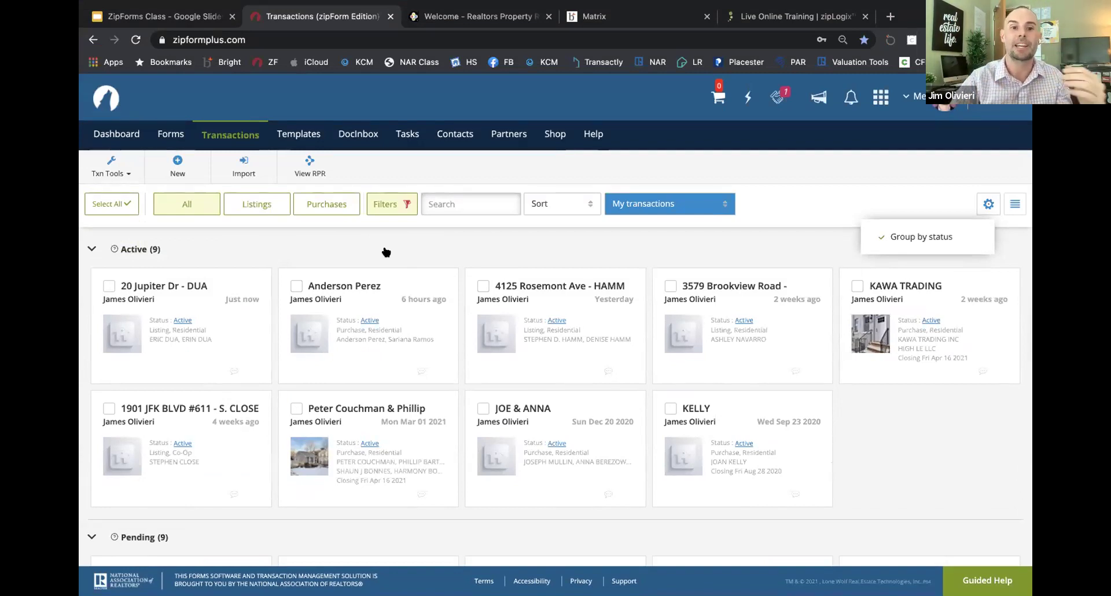
pyautogui.click(202, 19)
pyautogui.click(123, 544)
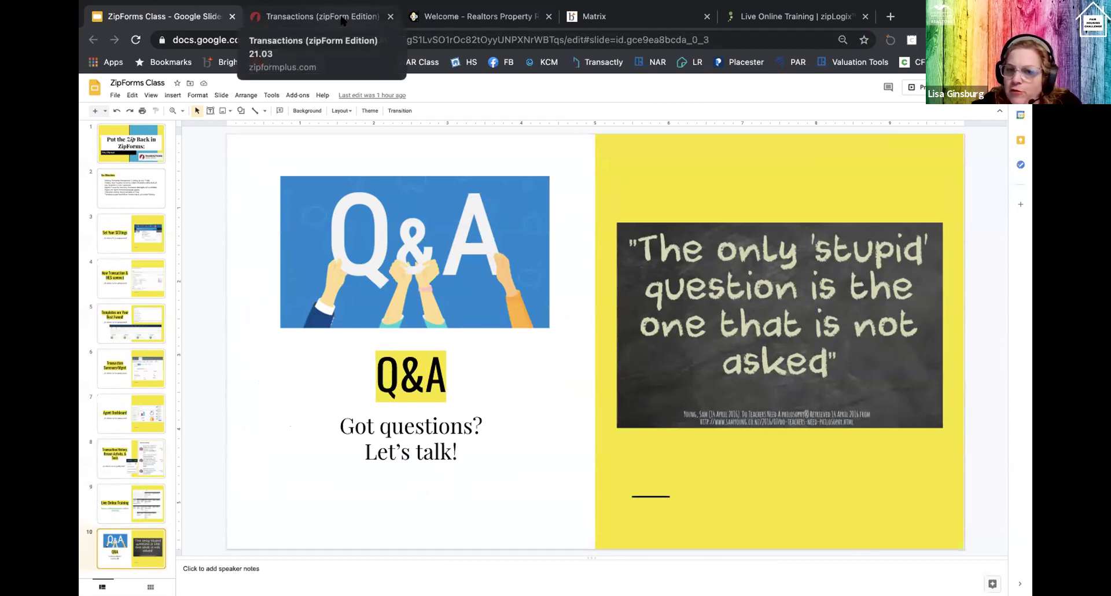
# Step: Switch to the Transactions (zipForm Edition) browser tab
pyautogui.click(341, 21)
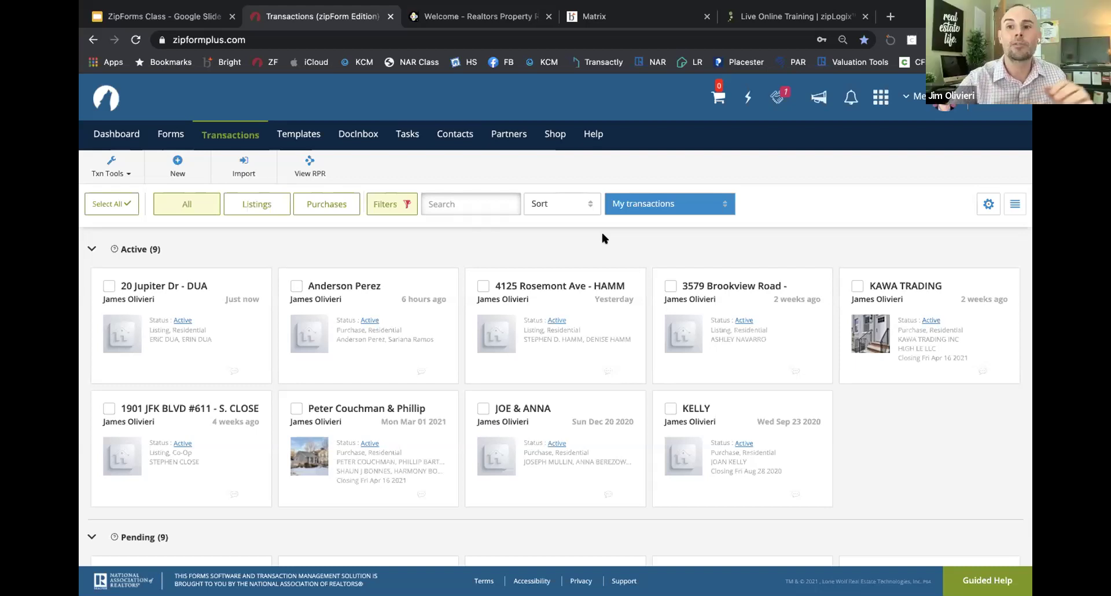
pyautogui.click(918, 97)
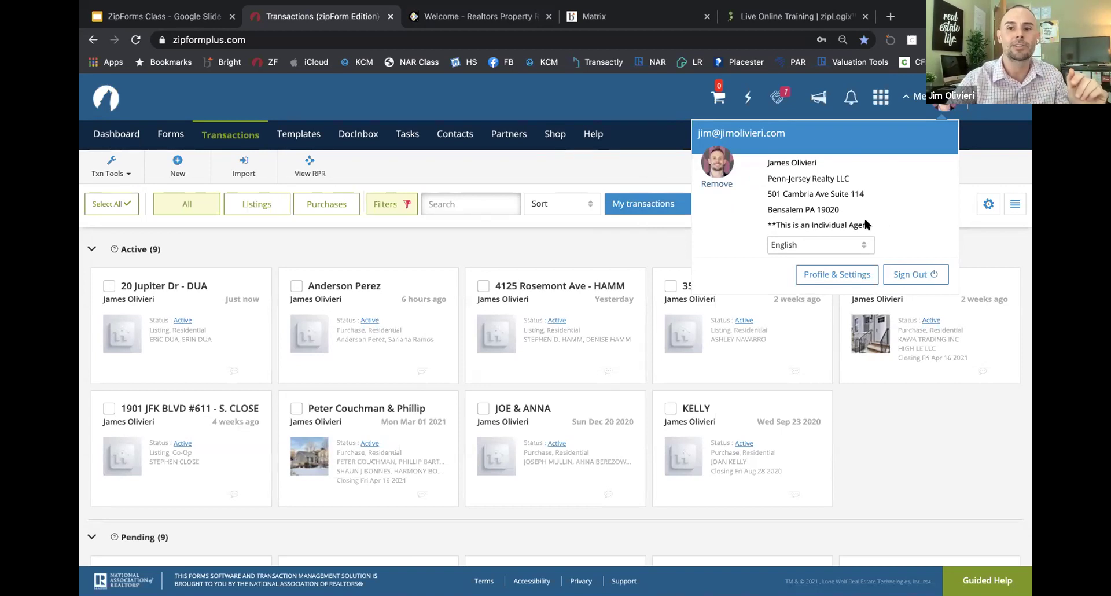
pyautogui.click(585, 243)
pyautogui.click(413, 349)
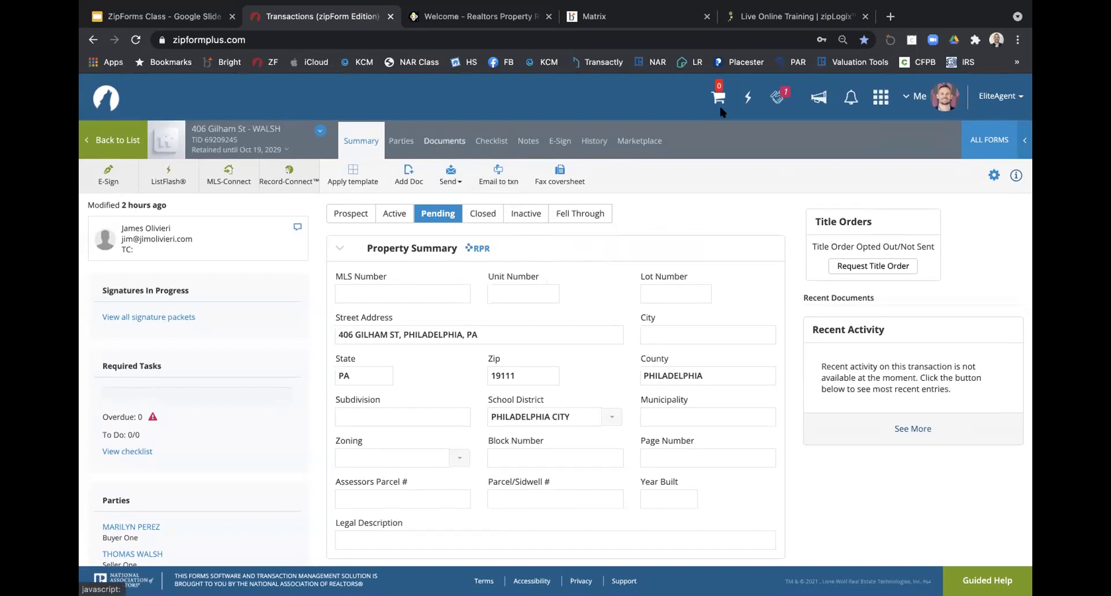
# Step: Check the Me account panel, then go Back to List and the dashboard overview
pyautogui.click(913, 100)
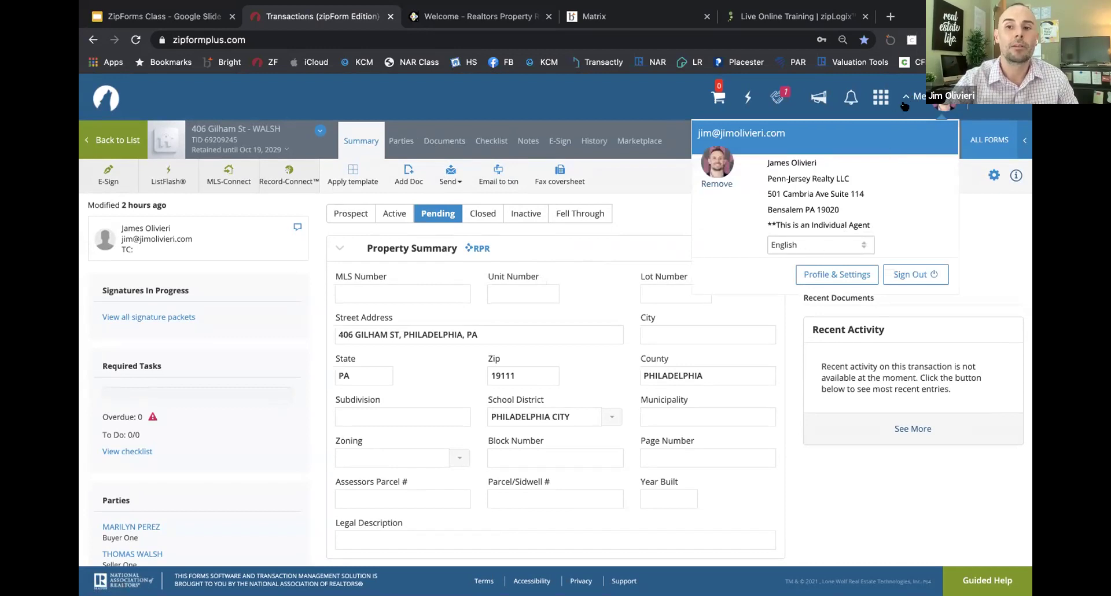
pyautogui.click(913, 99)
pyautogui.click(913, 100)
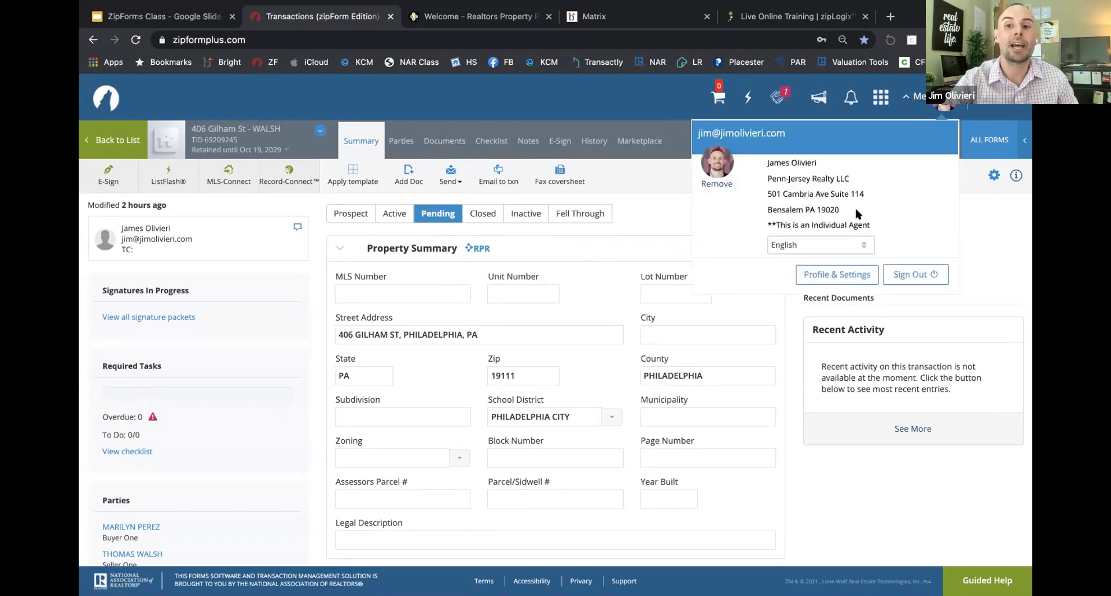
pyautogui.click(916, 98)
pyautogui.click(914, 98)
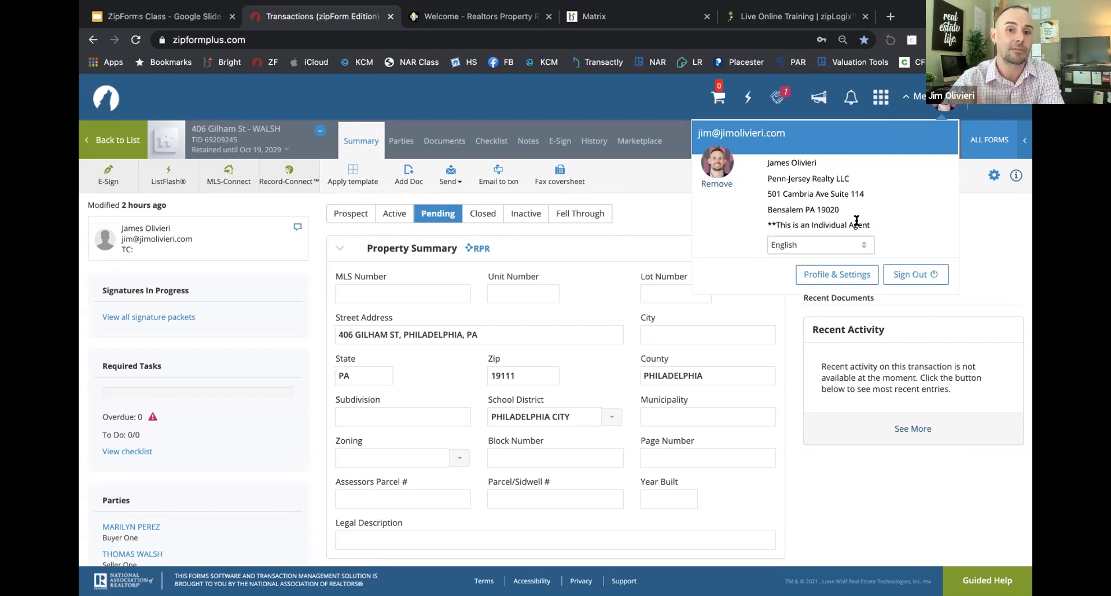
pyautogui.click(669, 214)
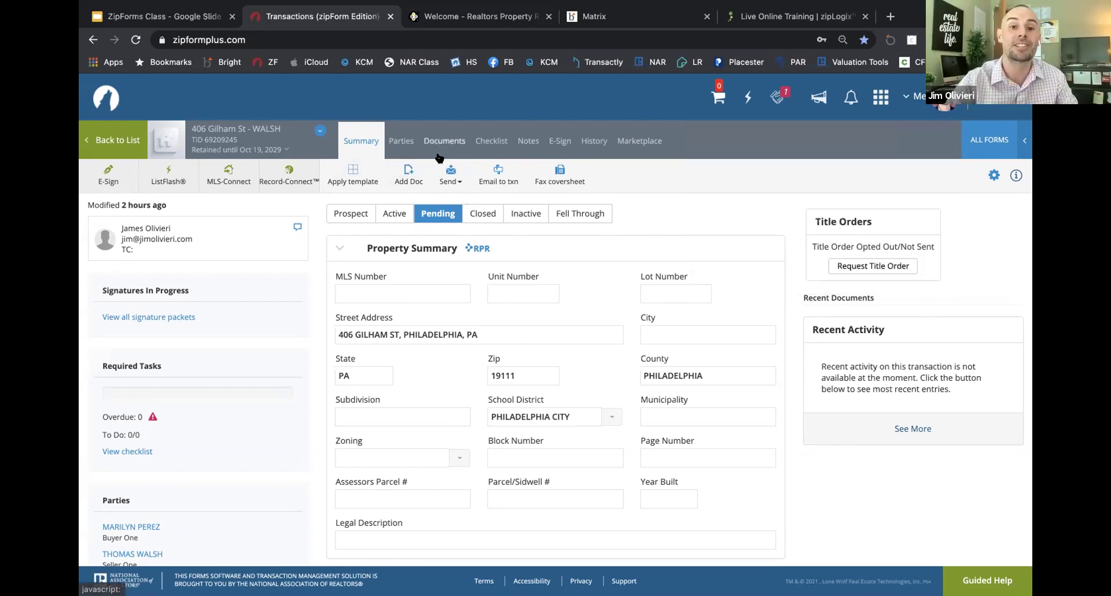
pyautogui.click(123, 137)
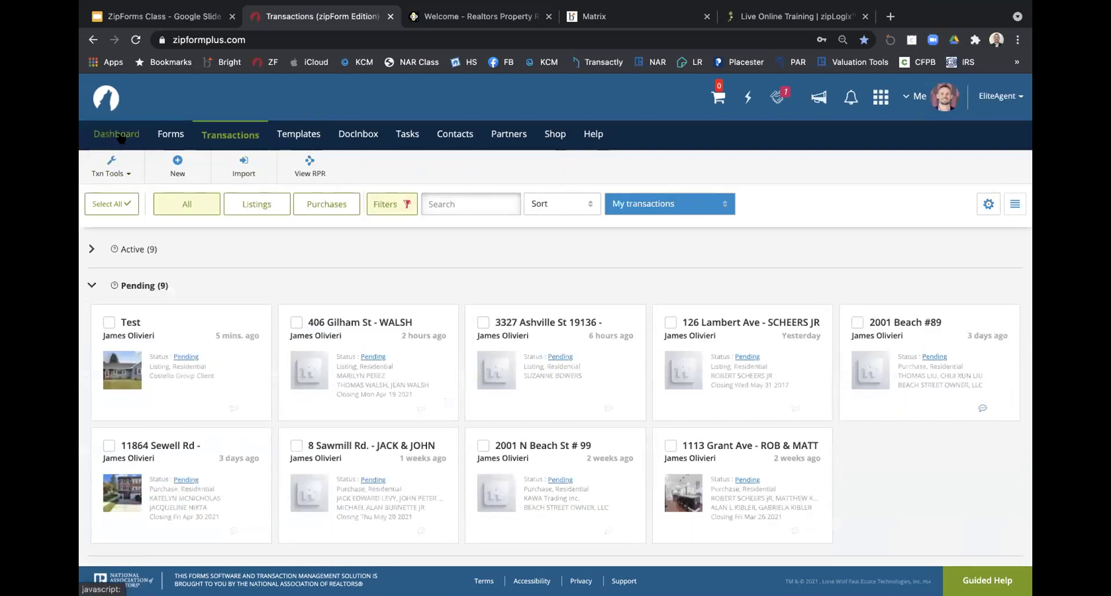
pyautogui.click(119, 136)
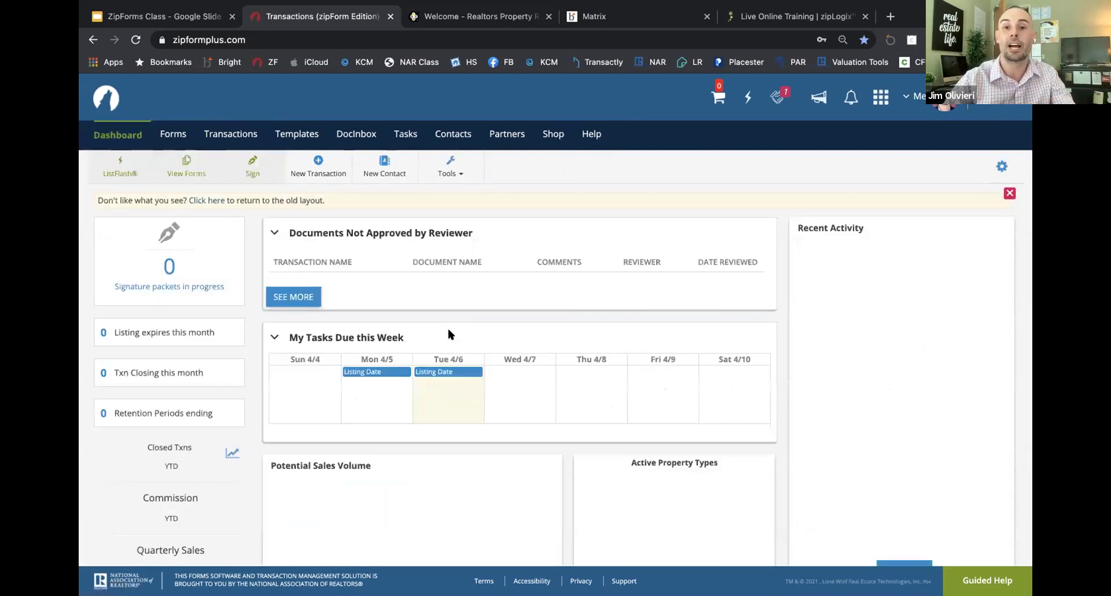
pyautogui.scroll(-3, 447, 326)
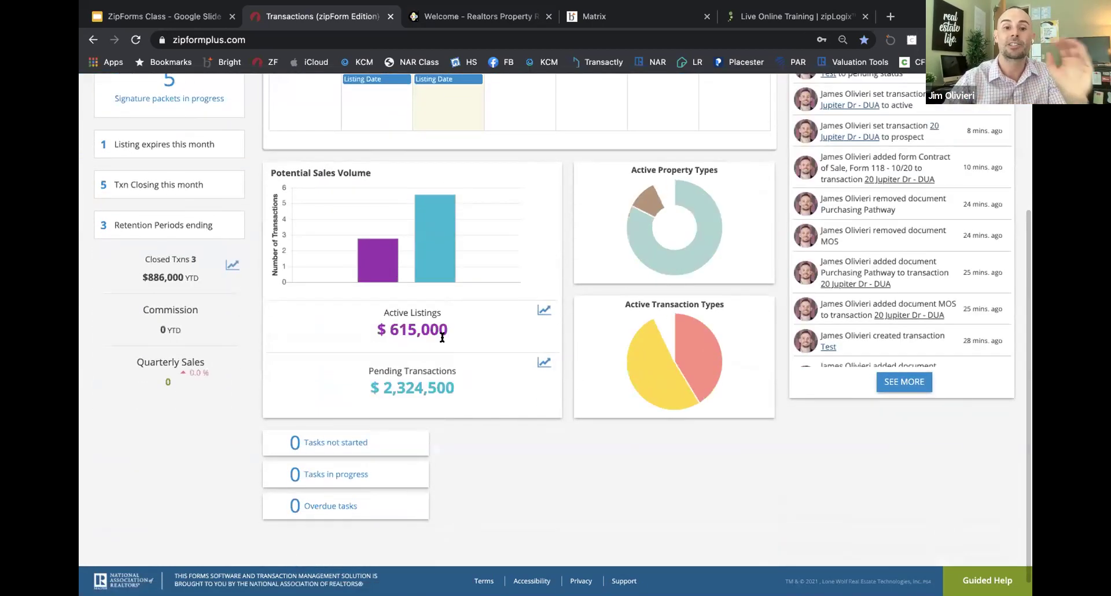
pyautogui.scroll(3, 442, 337)
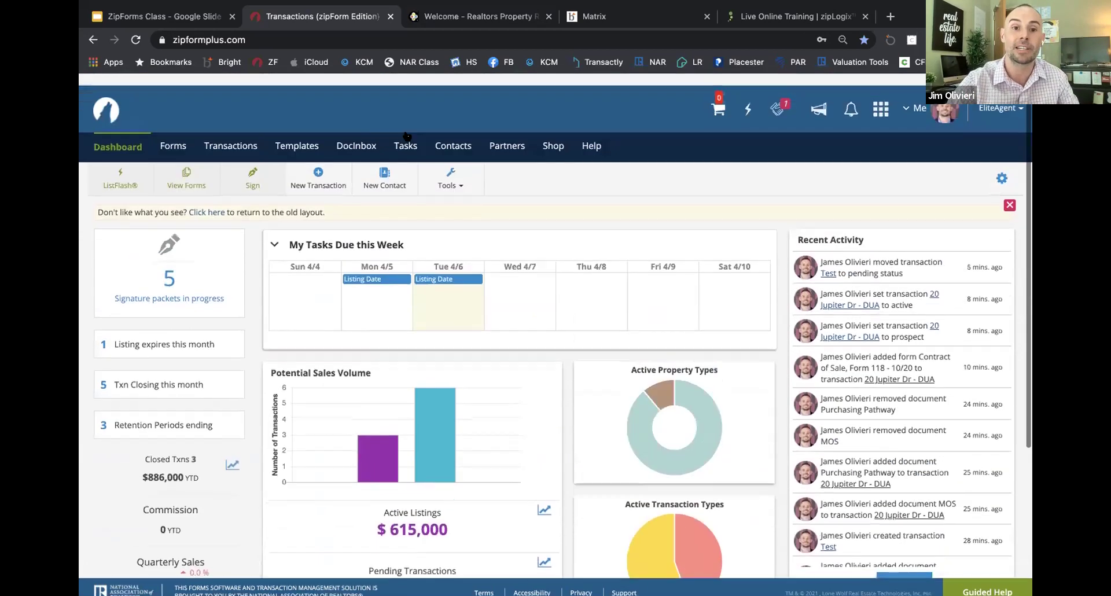
pyautogui.click(230, 134)
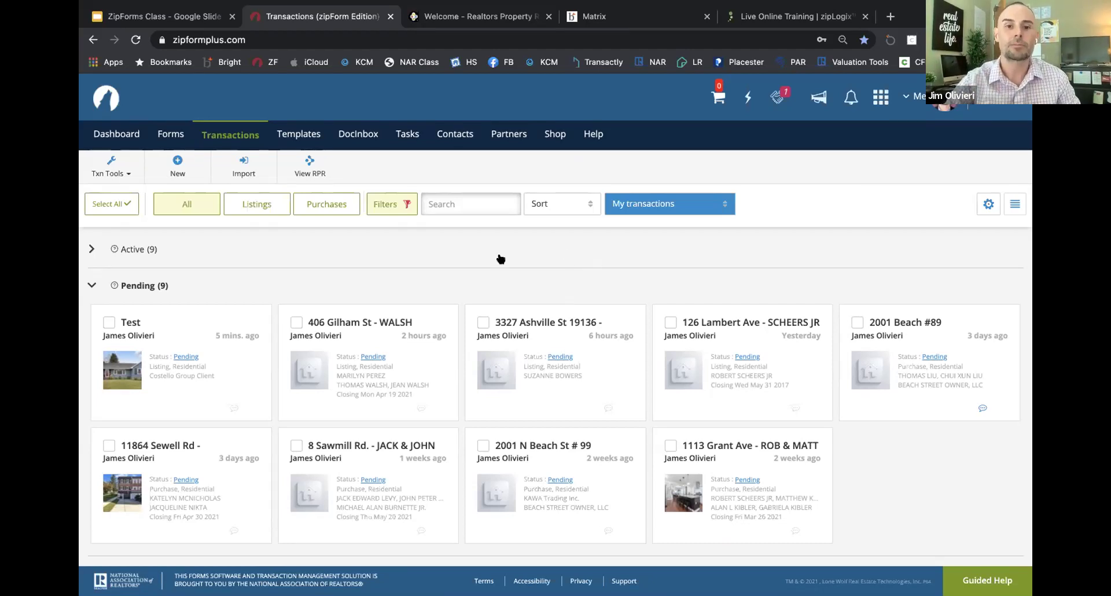
pyautogui.click(117, 136)
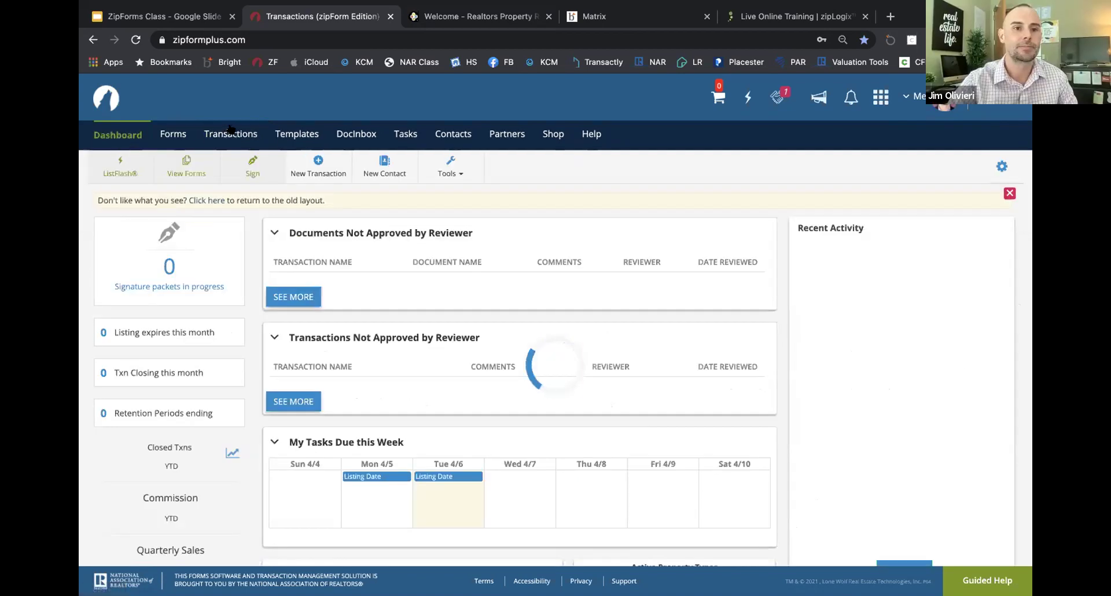
pyautogui.click(243, 135)
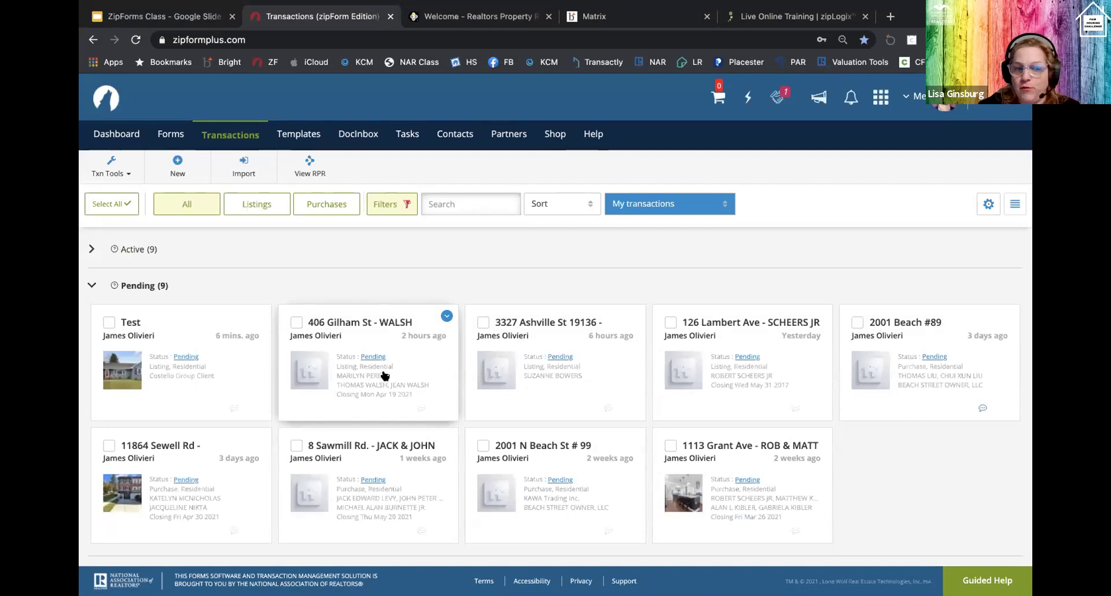
pyautogui.click(550, 372)
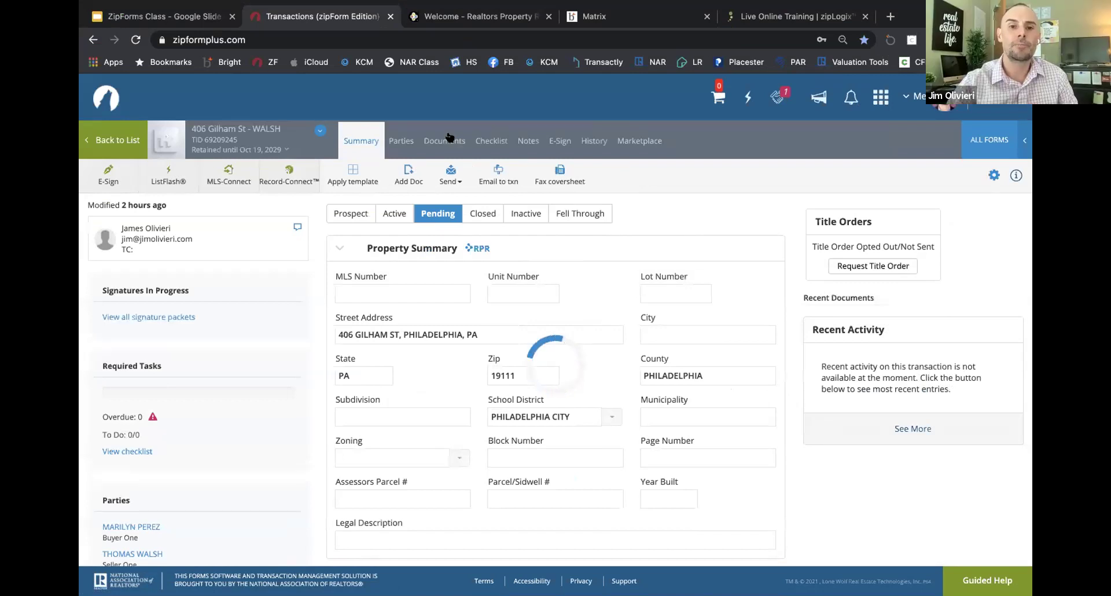
pyautogui.click(444, 139)
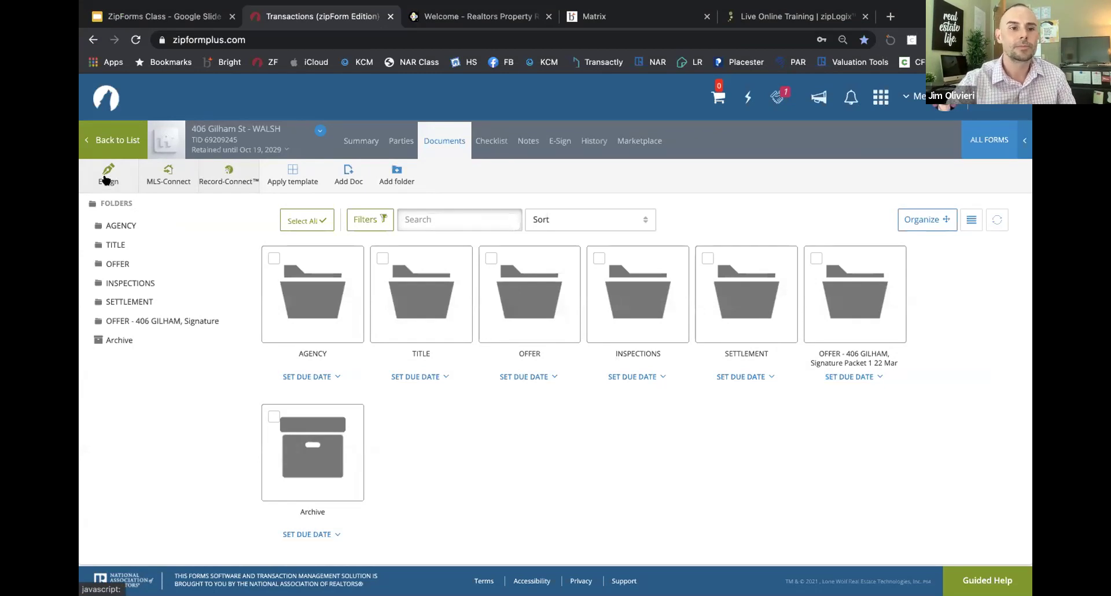
pyautogui.click(104, 177)
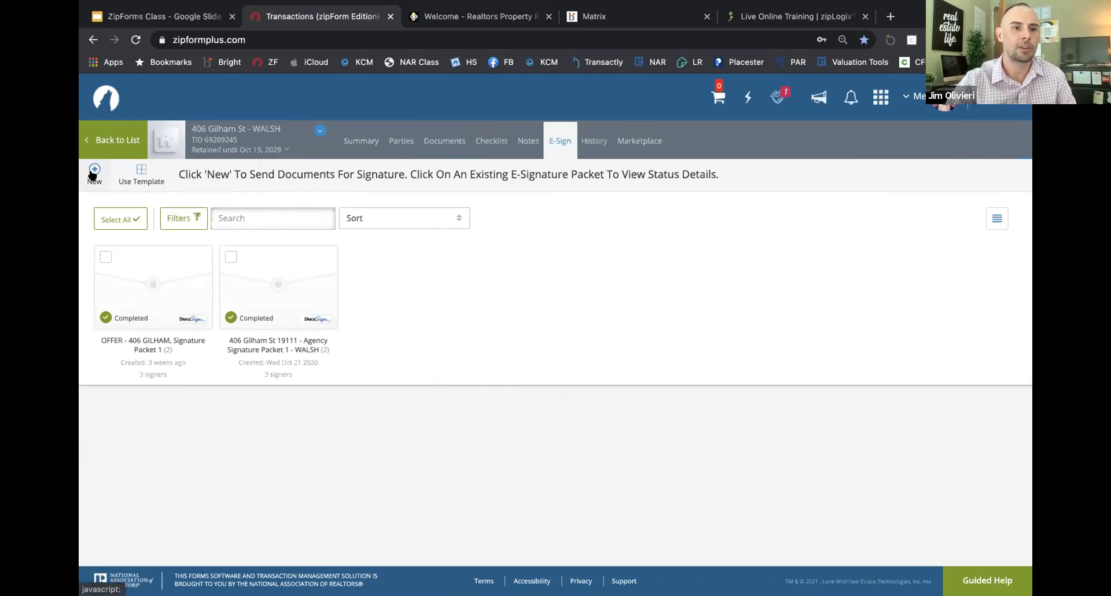
pyautogui.click(116, 142)
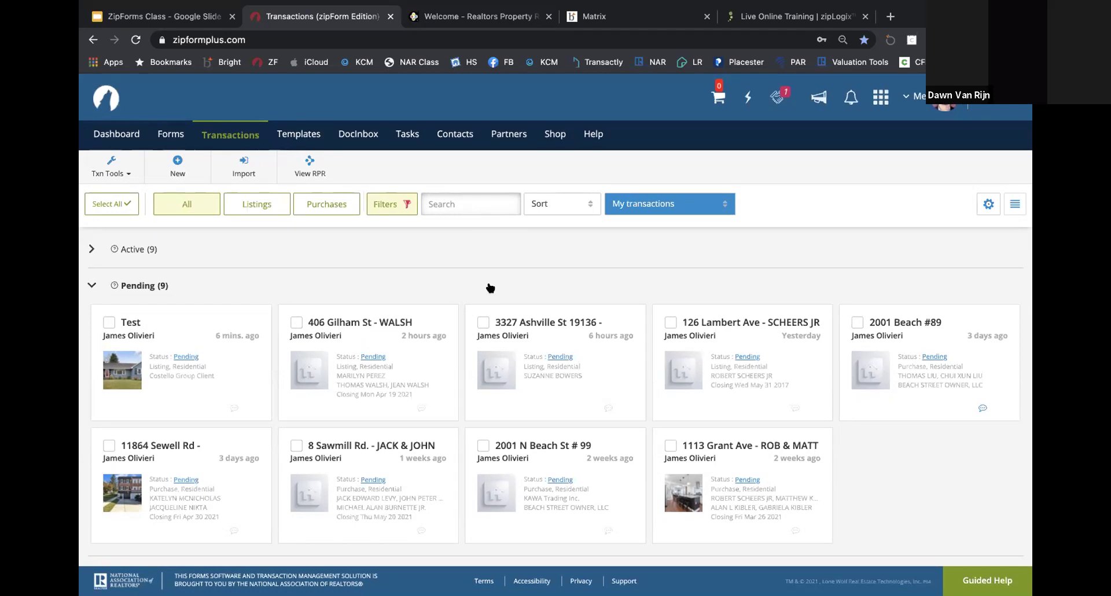
pyautogui.moveTo(814, 6)
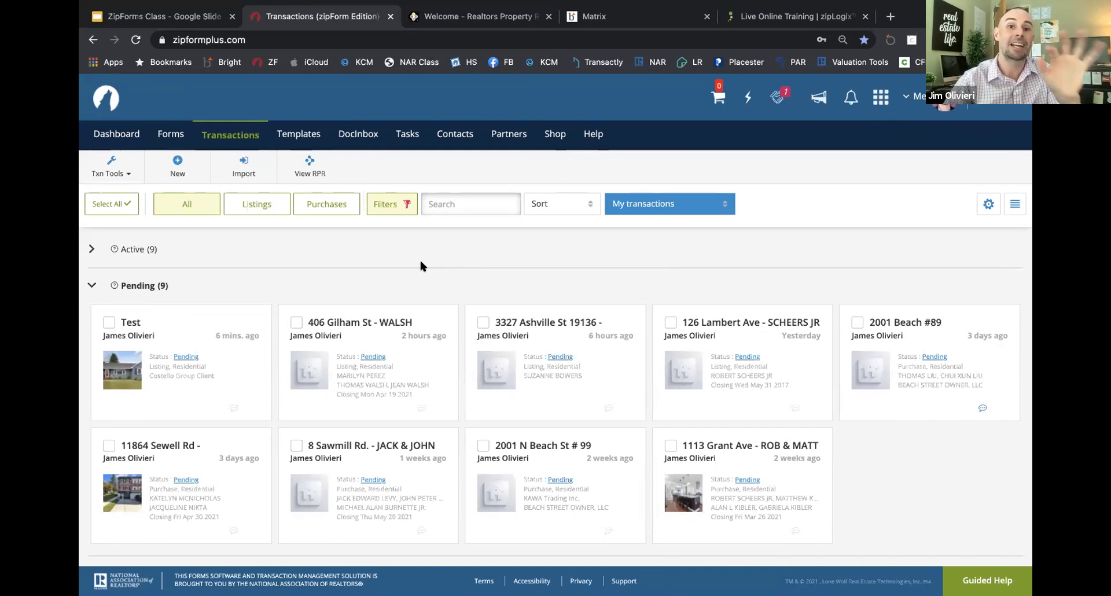
pyautogui.click(176, 169)
pyautogui.click(465, 208)
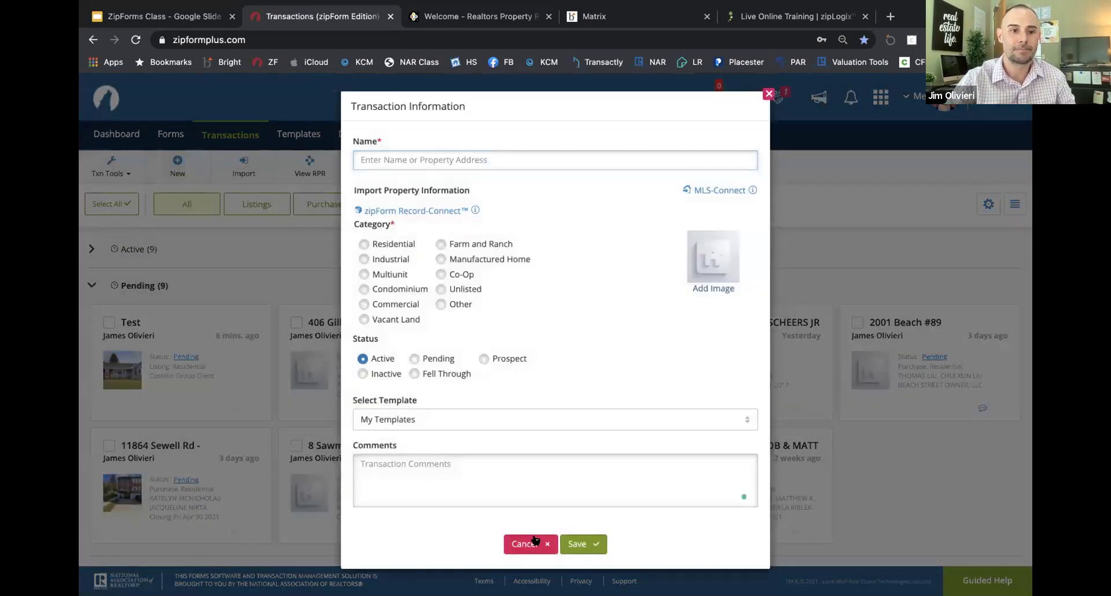
pyautogui.click(530, 543)
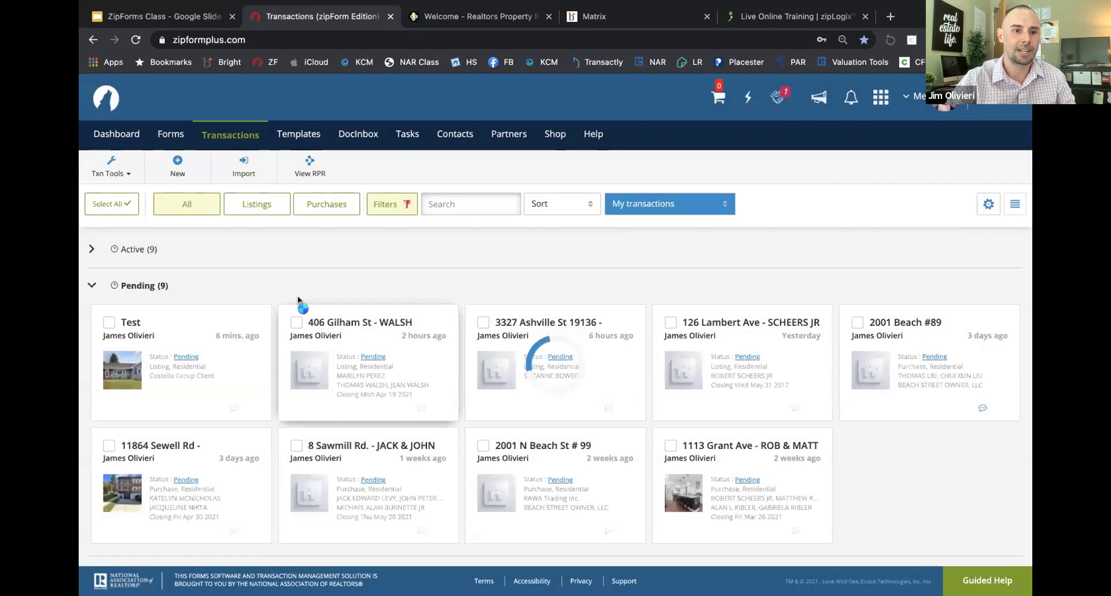
pyautogui.click(299, 307)
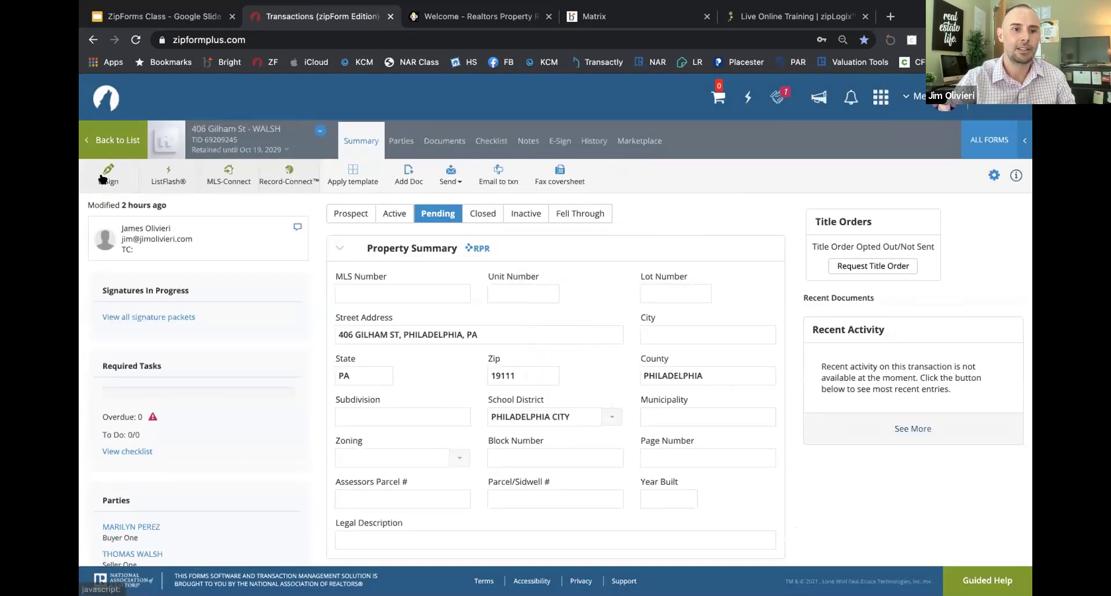
pyautogui.click(102, 177)
pyautogui.click(96, 169)
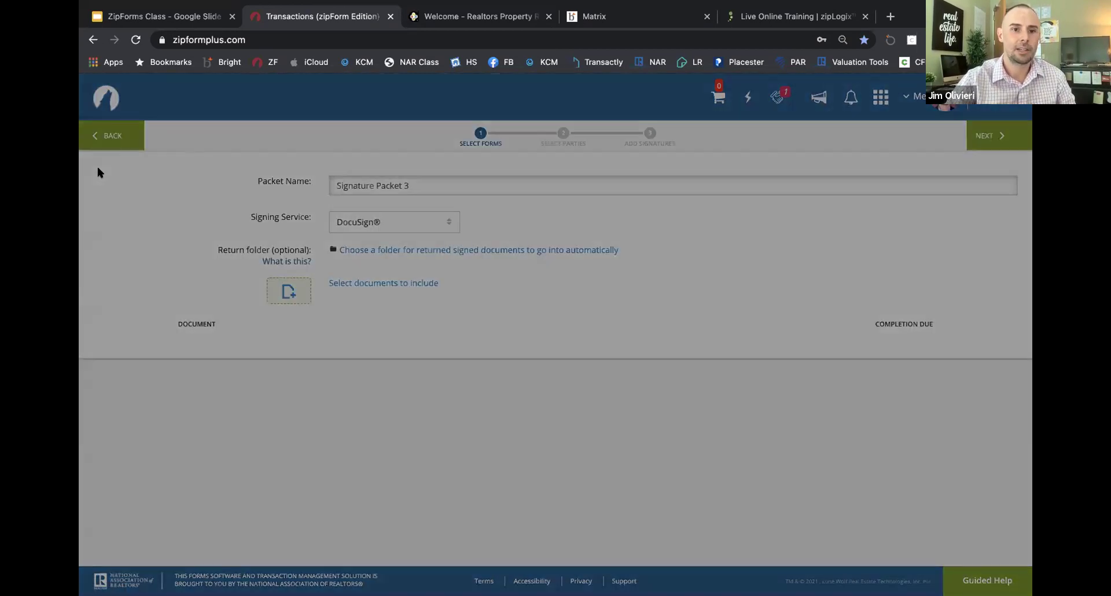
pyautogui.click(419, 253)
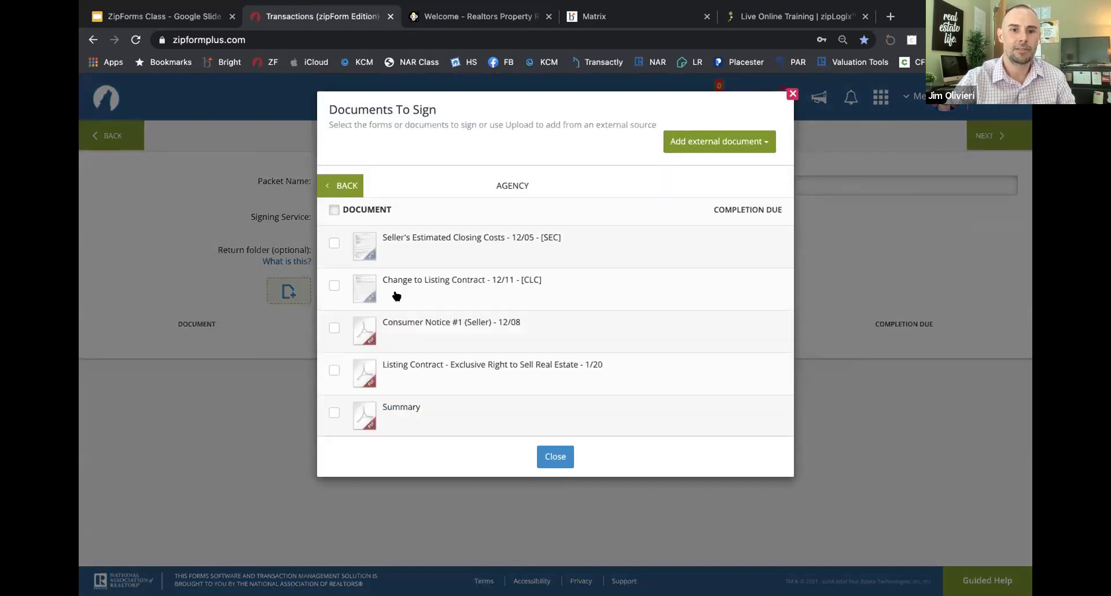
pyautogui.click(346, 185)
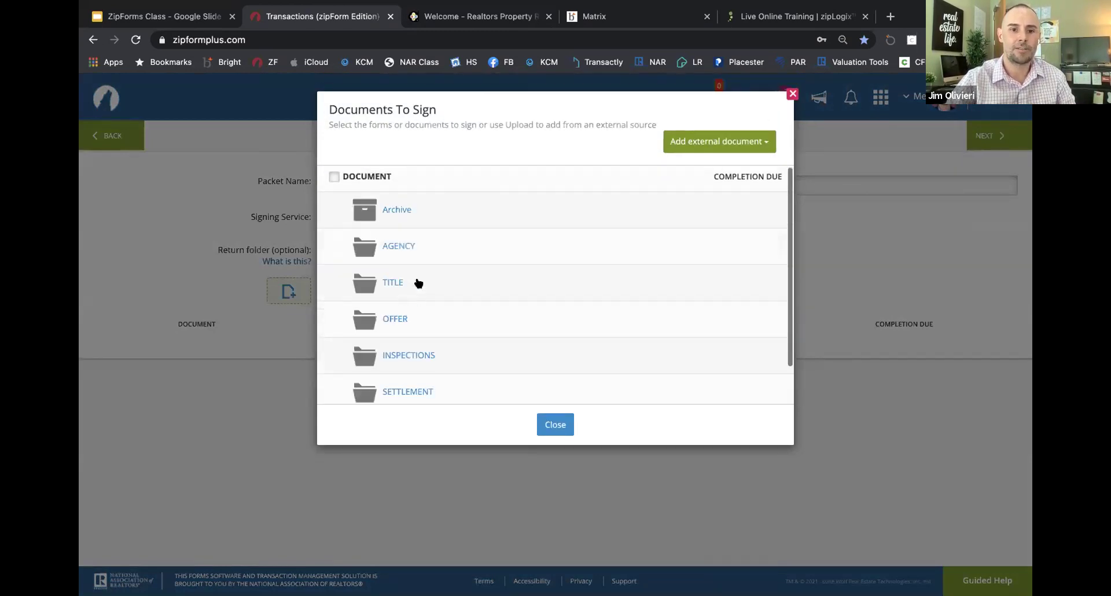
pyautogui.click(417, 282)
pyautogui.click(454, 255)
pyautogui.click(570, 453)
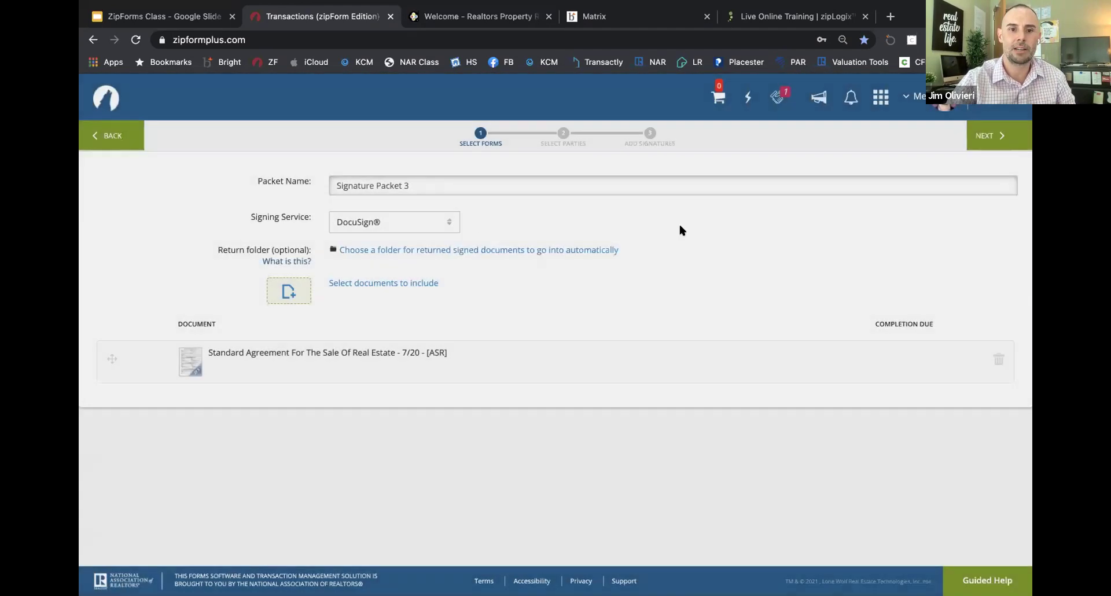
# Step: Add the listing agent and Seller Two as the packet's signers
pyautogui.click(985, 137)
pyautogui.click(290, 257)
pyautogui.click(290, 288)
pyautogui.click(554, 462)
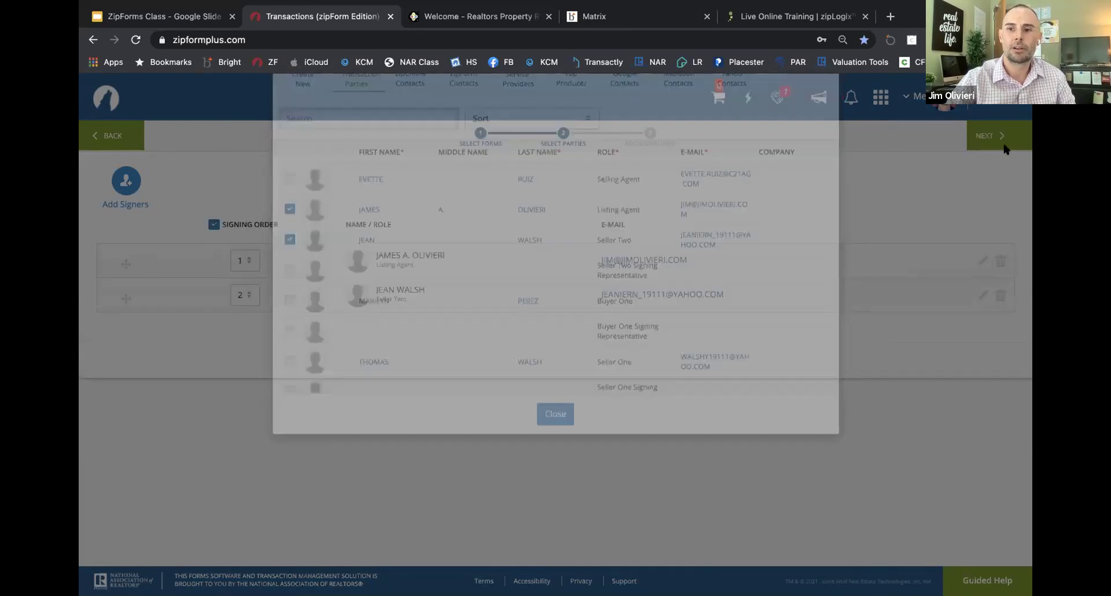
pyautogui.click(988, 135)
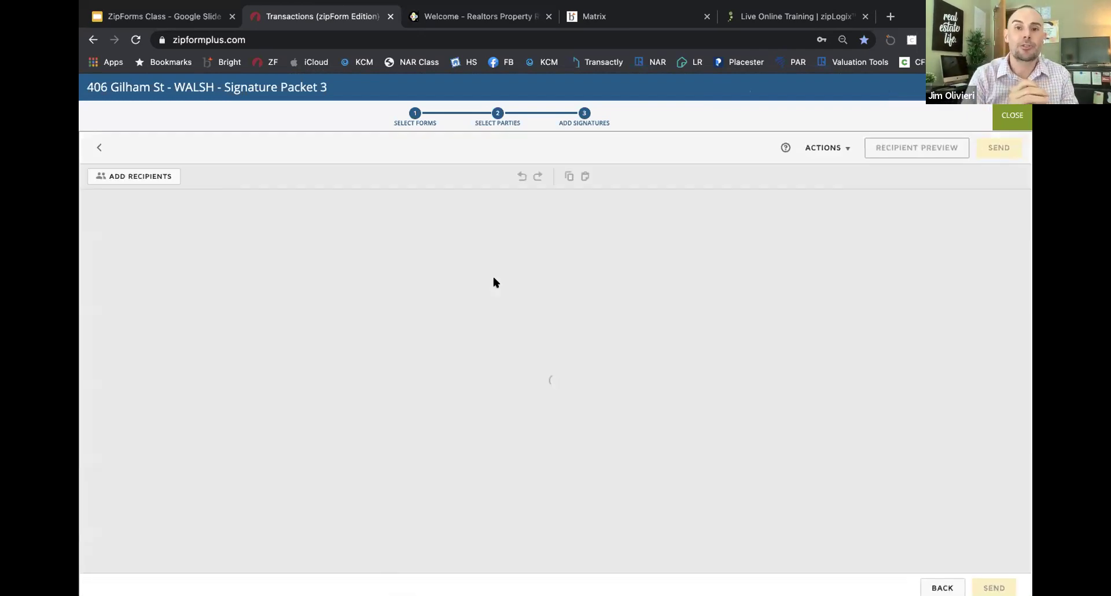
# Step: Scroll to page 2's Dates/Time Is of the Essence section and pick the pre-fill Line tool
pyautogui.scroll(-20, 531, 334)
pyautogui.scroll(-10, 531, 334)
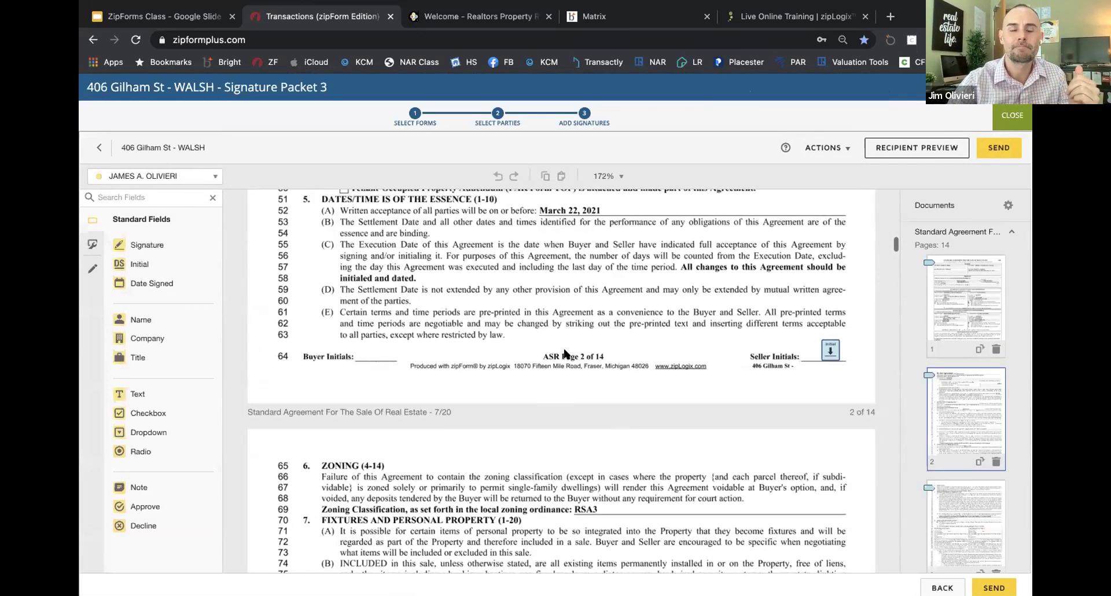
pyautogui.scroll(1, 461, 327)
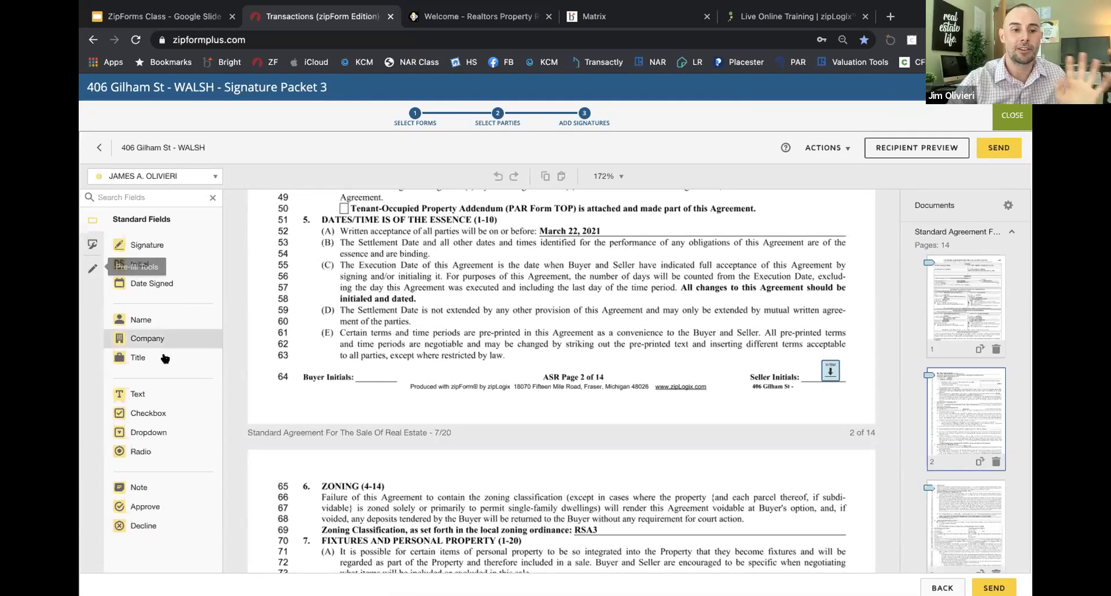
pyautogui.scroll(-1, 165, 359)
pyautogui.scroll(1, 165, 355)
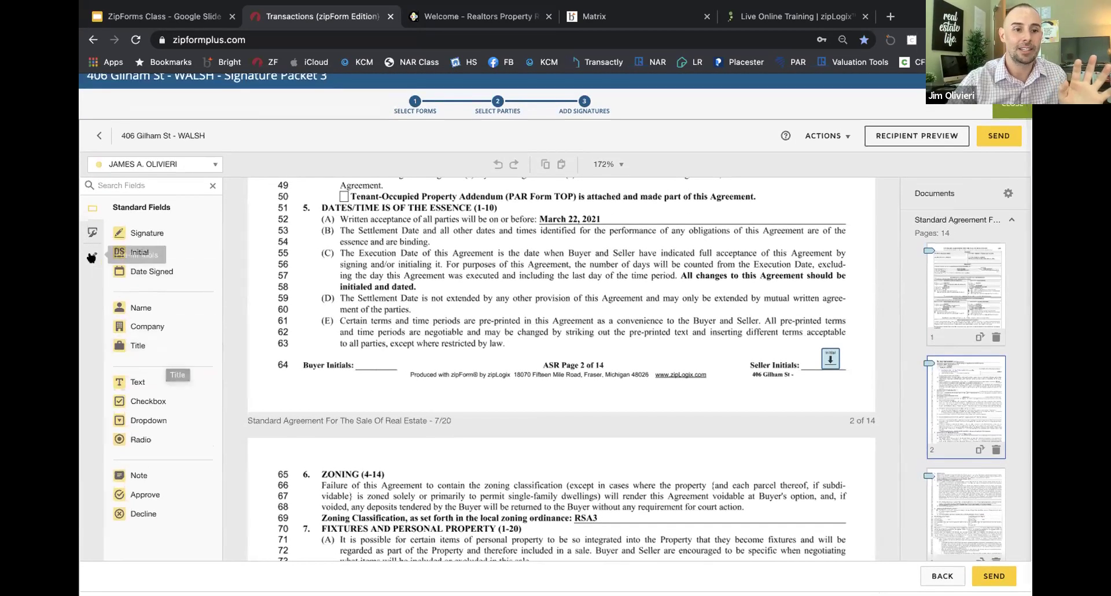
pyautogui.click(93, 256)
pyautogui.click(121, 240)
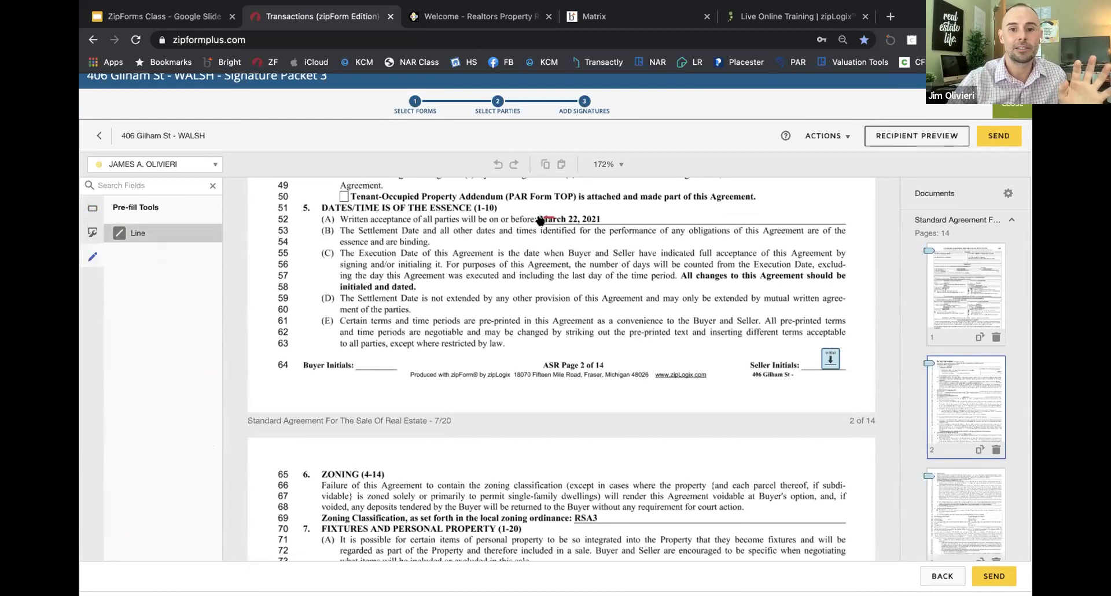
# Step: Strike through March 22, 2021 and add a replacement 05/01/2021 text field after it
pyautogui.moveTo(545, 215); pyautogui.dragTo(601, 215)
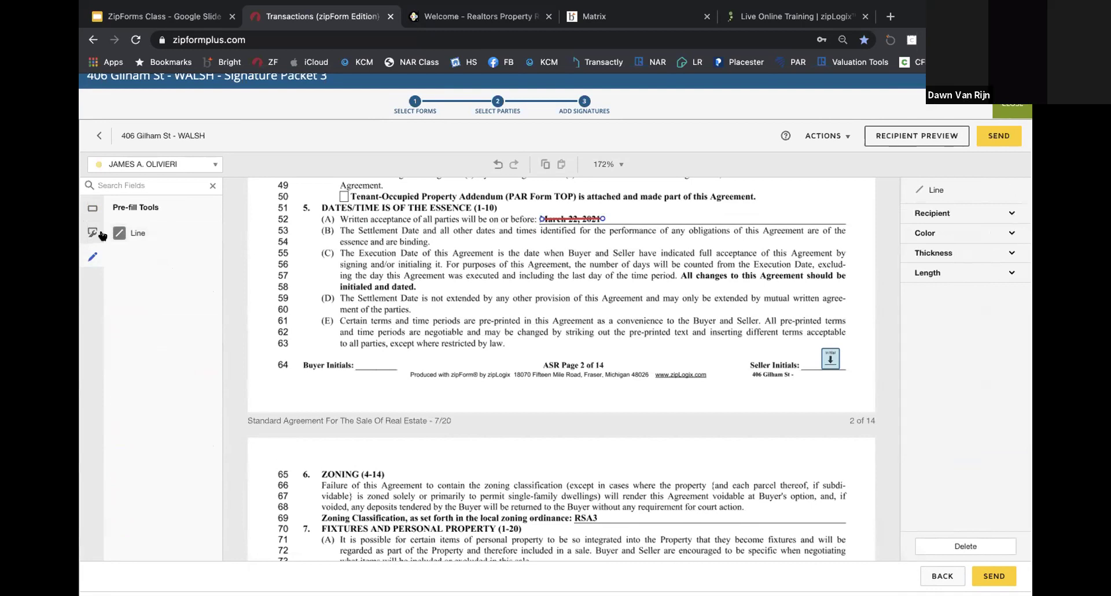
pyautogui.click(92, 209)
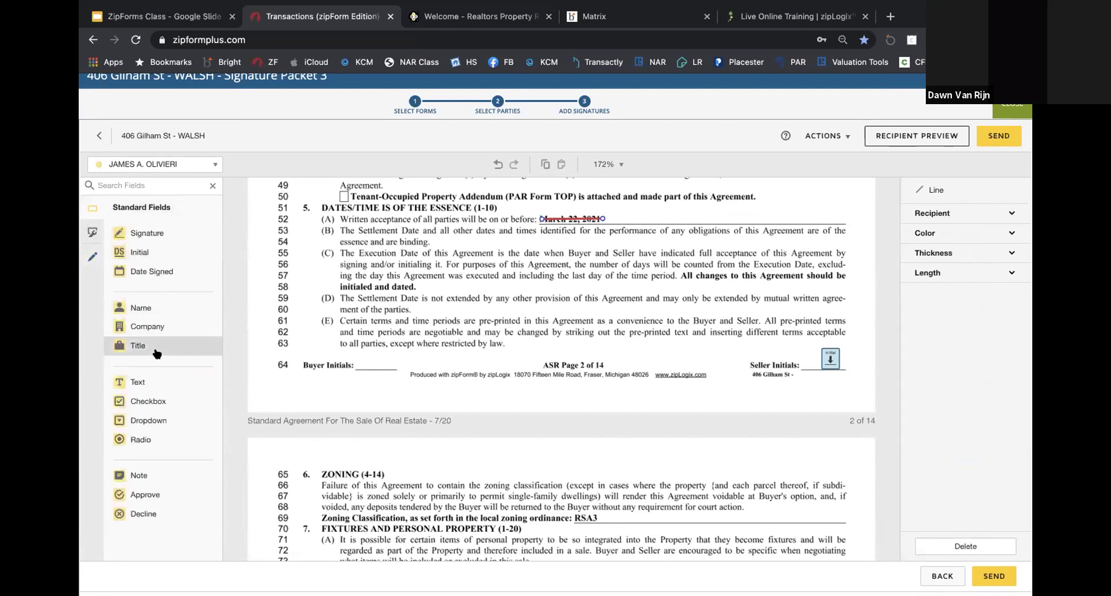
pyautogui.click(153, 382)
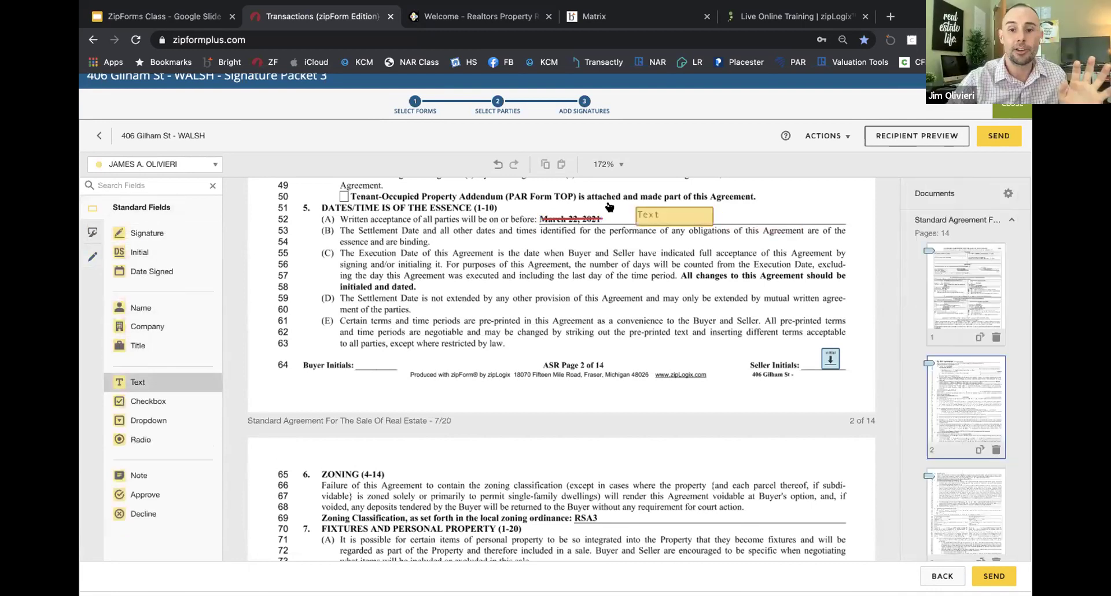
pyautogui.click(648, 212)
pyautogui.click(932, 272)
pyautogui.click(939, 327)
pyautogui.write('05/01/2021')
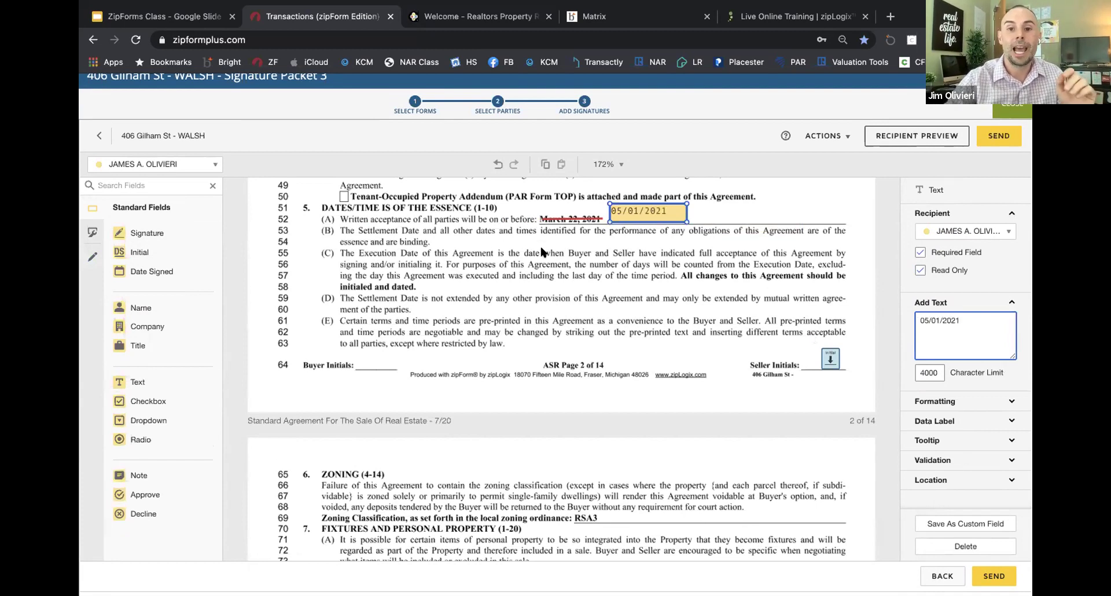
pyautogui.click(503, 238)
# Step: Place an Initial field and a Date Signed field beside the new date
pyautogui.click(139, 253)
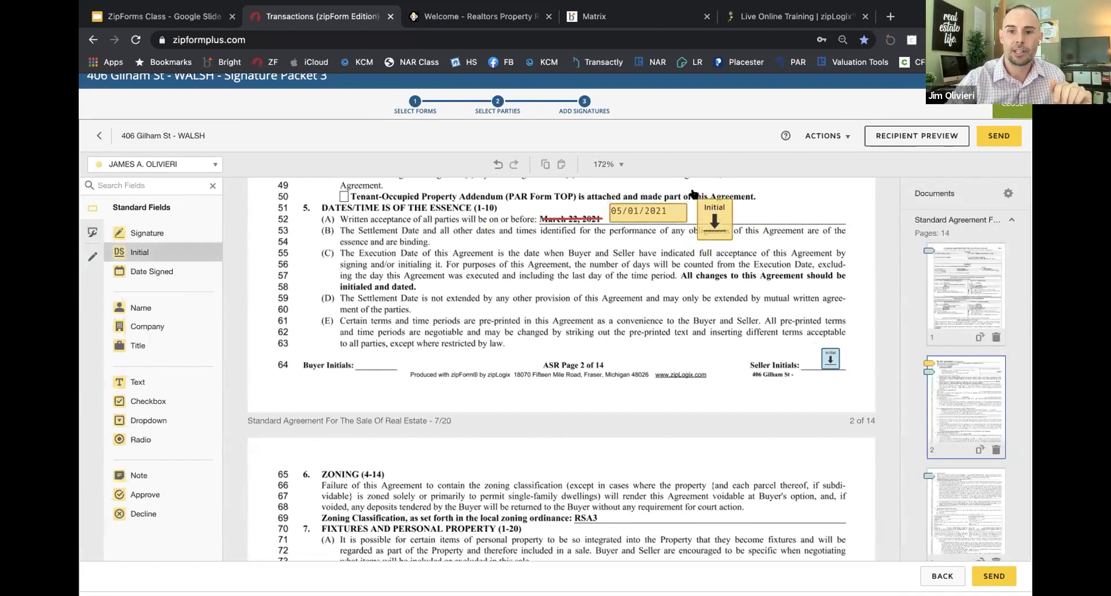
pyautogui.click(692, 189)
pyautogui.click(152, 271)
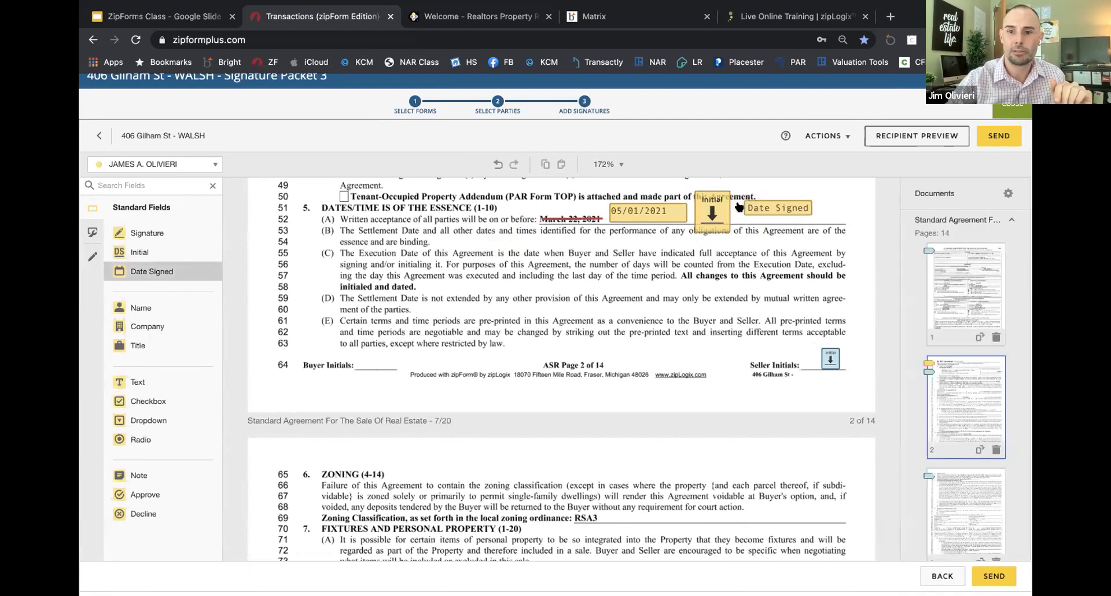
pyautogui.click(736, 213)
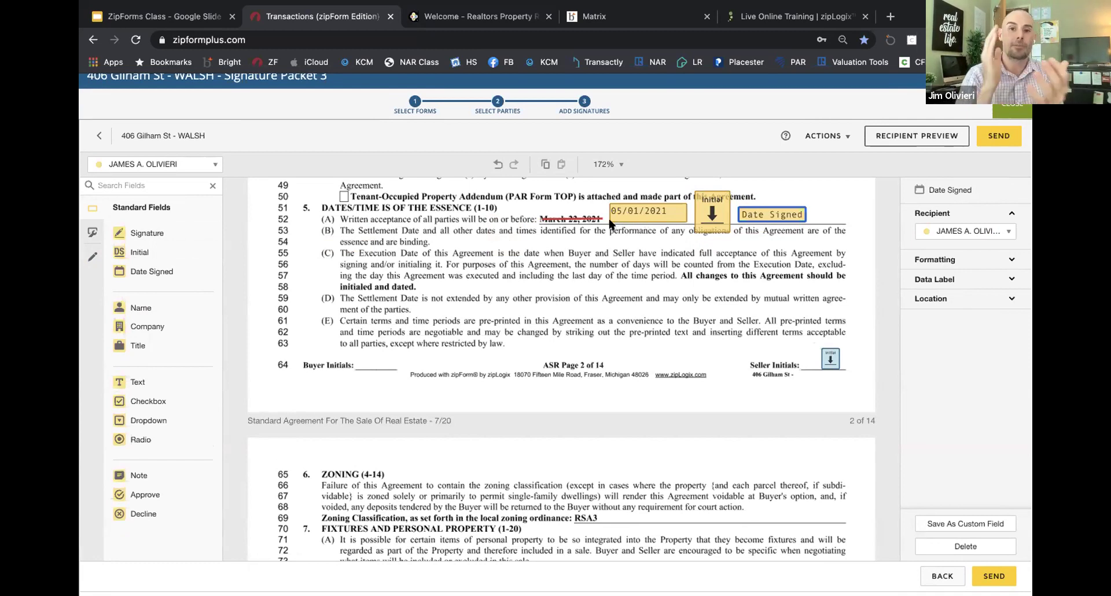
# Step: Select the date, initial and date-signed demo fields together and delete them
pyautogui.click(665, 209)
pyautogui.click(707, 212)
pyautogui.keyDown('shift'); pyautogui.click(779, 214); pyautogui.keyUp('shift')
pyautogui.keyDown('shift'); pyautogui.click(649, 211); pyautogui.keyUp('shift')
pyautogui.press('Delete')
pyautogui.scroll(-2, 637, 315)
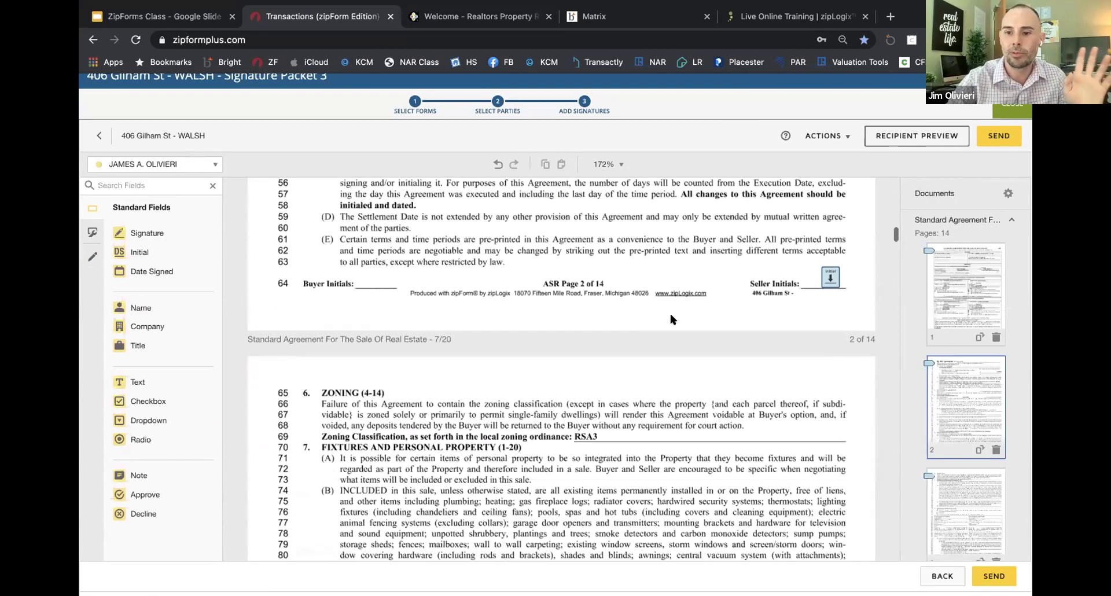
# Step: Jump through pages 10 and 9, then scroll up to page 7's inspection Elected/Waived lines
pyautogui.scroll(-8, 912, 375)
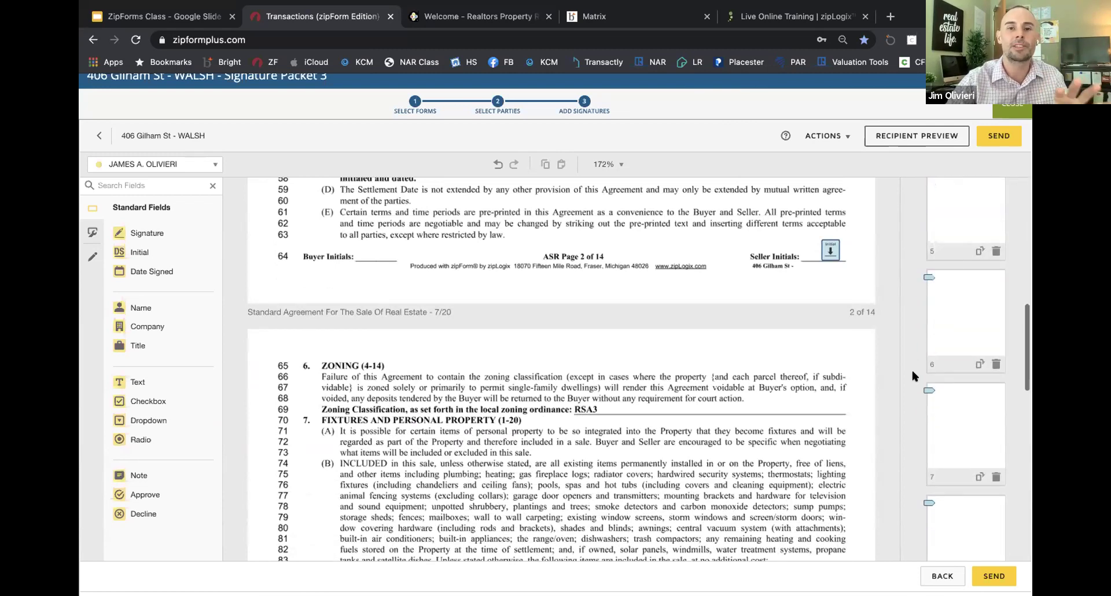
pyautogui.scroll(-2, 955, 377)
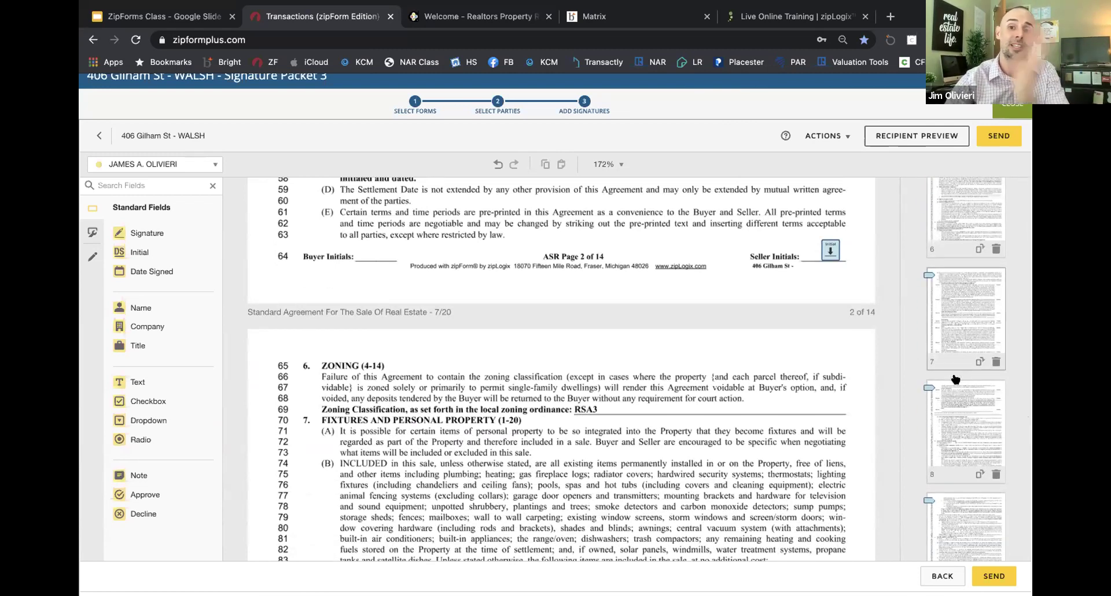
pyautogui.scroll(-3, 955, 379)
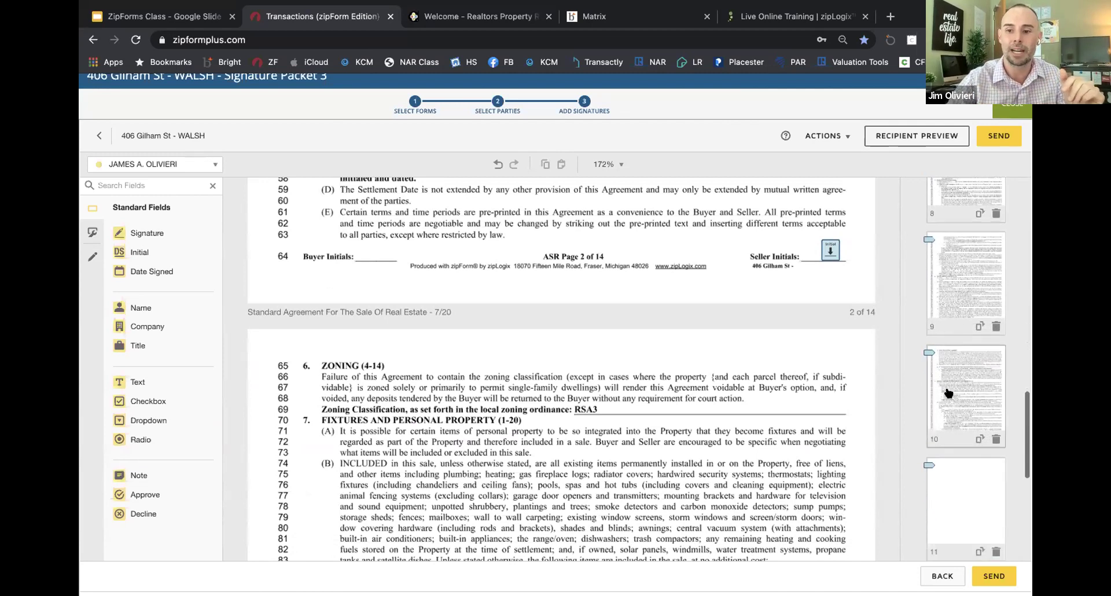
pyautogui.click(958, 405)
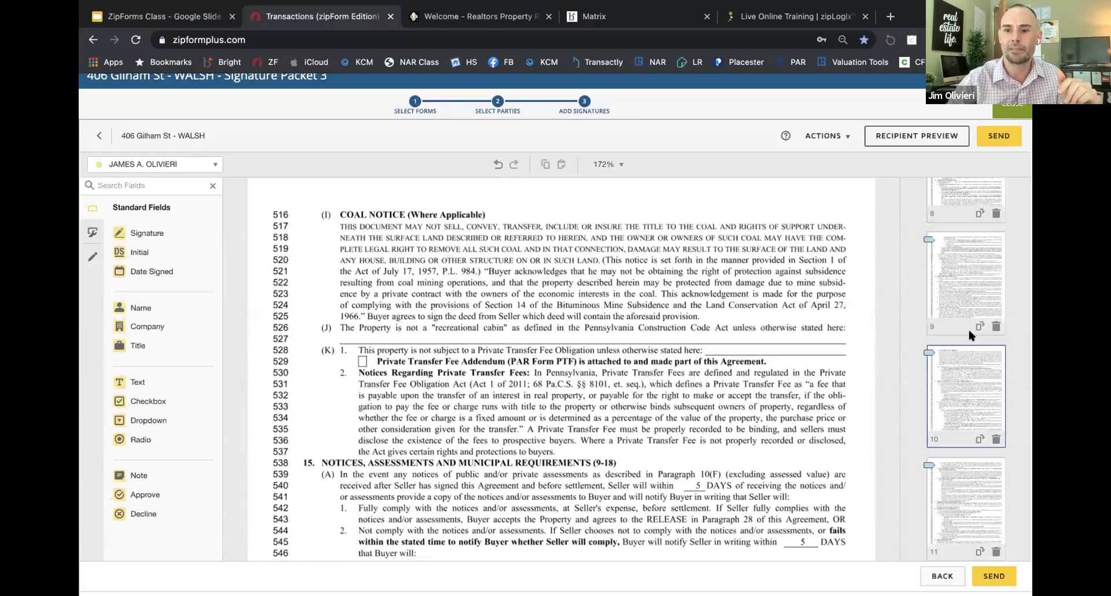
pyautogui.scroll(-2, 960, 388)
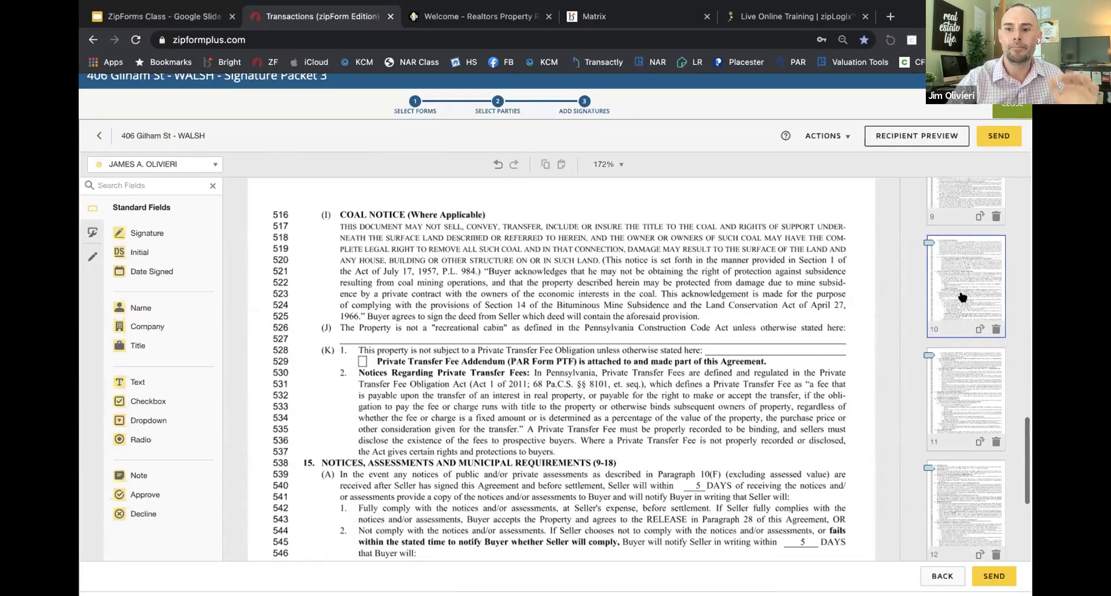
pyautogui.scroll(2, 962, 295)
pyautogui.click(962, 249)
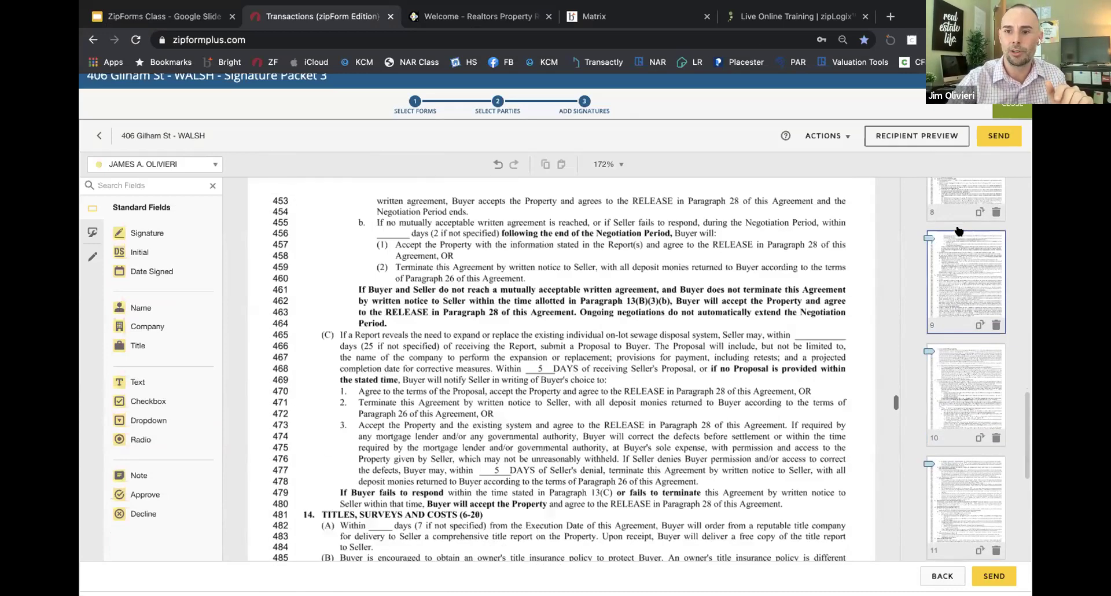
pyautogui.scroll(5, 831, 323)
pyautogui.scroll(10, 684, 386)
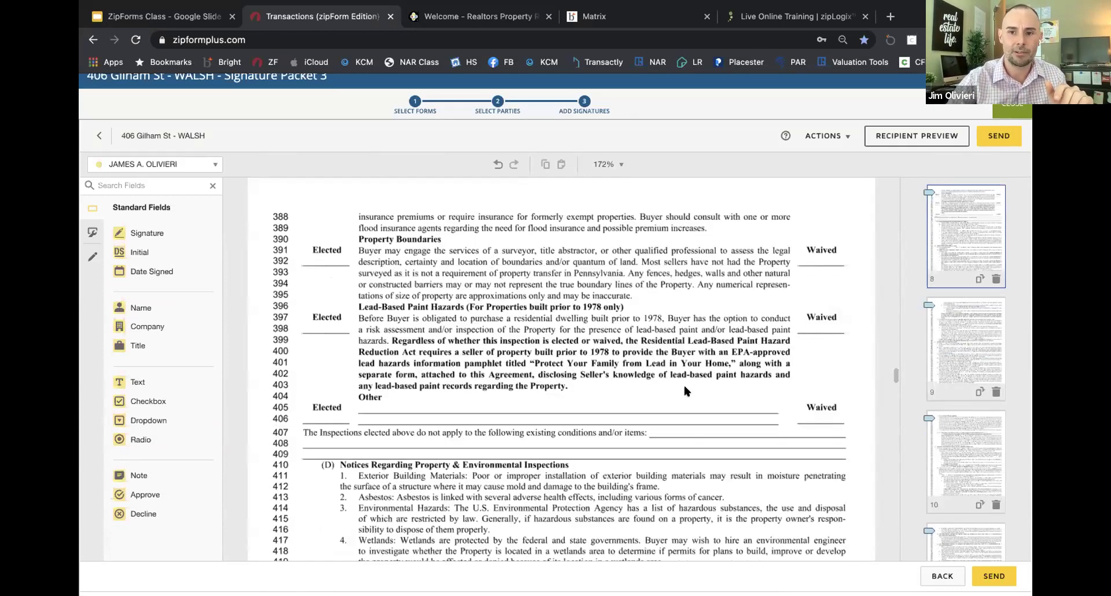
pyautogui.scroll(4, 426, 302)
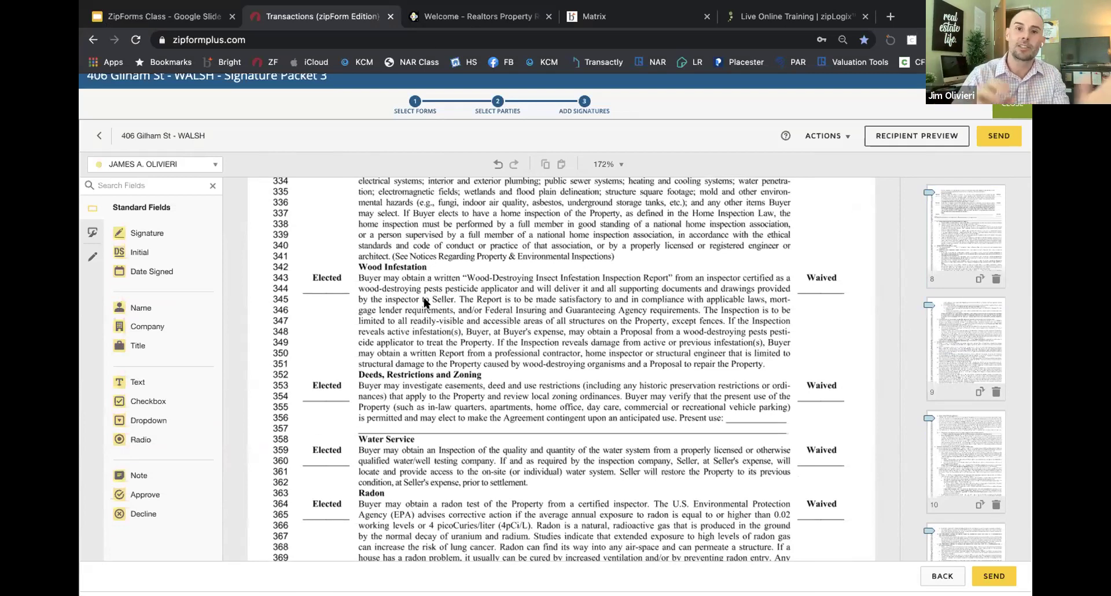
# Step: Place an Initial field on Wood Infestation's Elected line and copy it to Deeds and Radon
pyautogui.moveTo(139, 252); pyautogui.dragTo(323, 280)
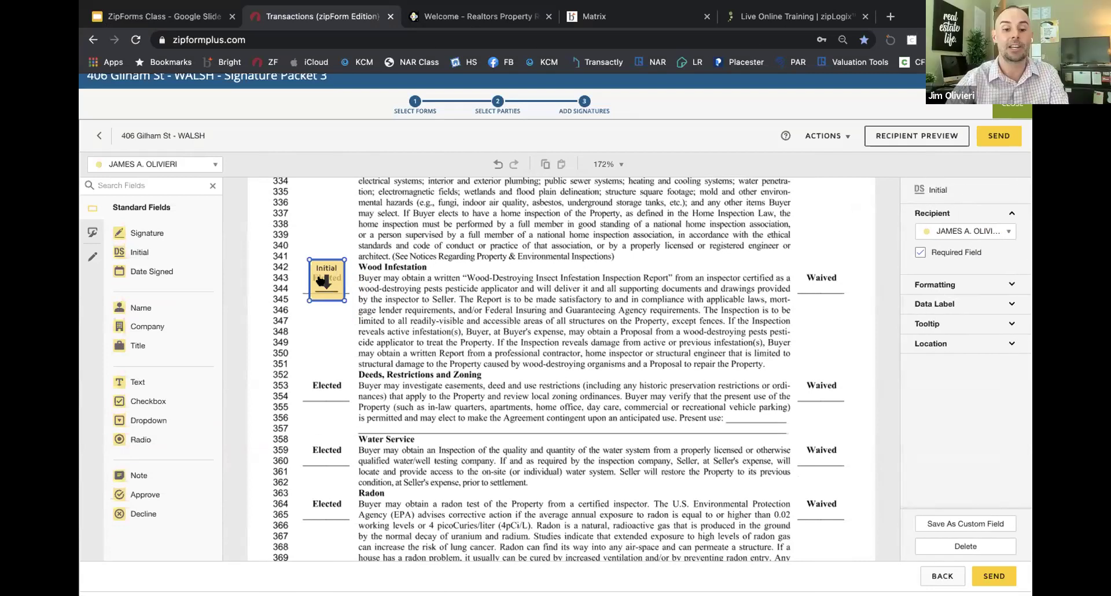
pyautogui.press('super+c')
pyautogui.press('super+v')
pyautogui.press('super+v')
pyautogui.press('super+v')
pyautogui.press('super+v')
pyautogui.press('super+v')
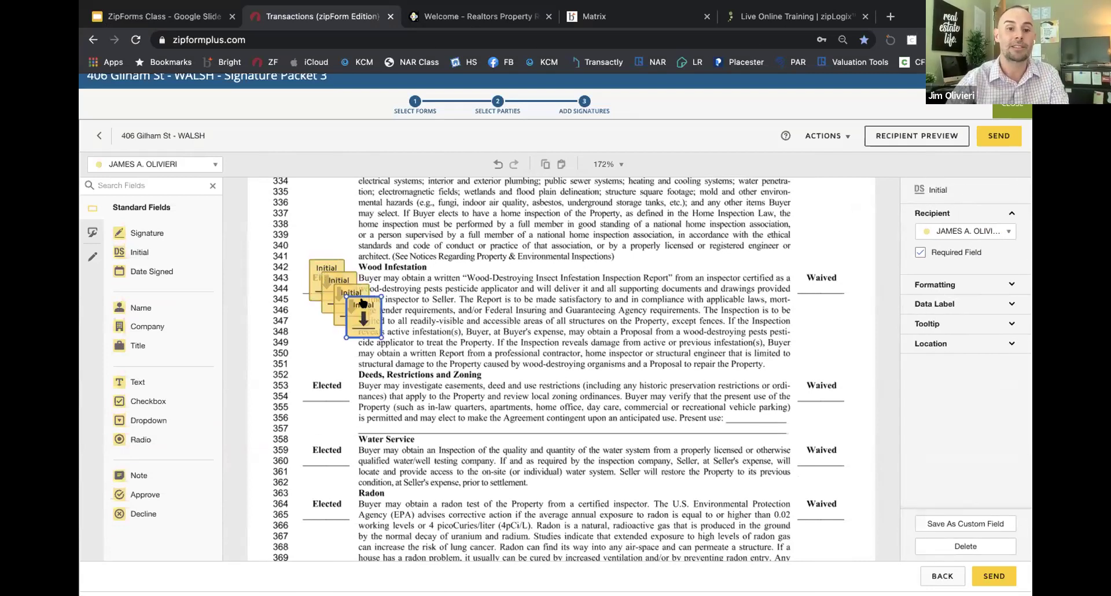
pyautogui.moveTo(386, 343); pyautogui.dragTo(322, 451)
pyautogui.click(366, 346)
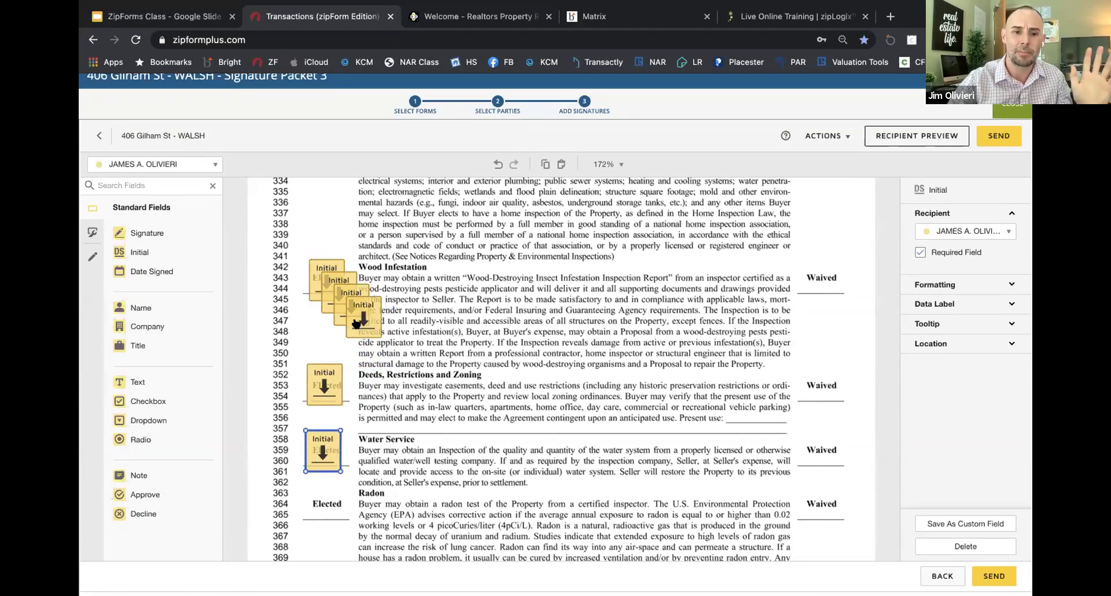
pyautogui.moveTo(357, 321); pyautogui.dragTo(316, 512)
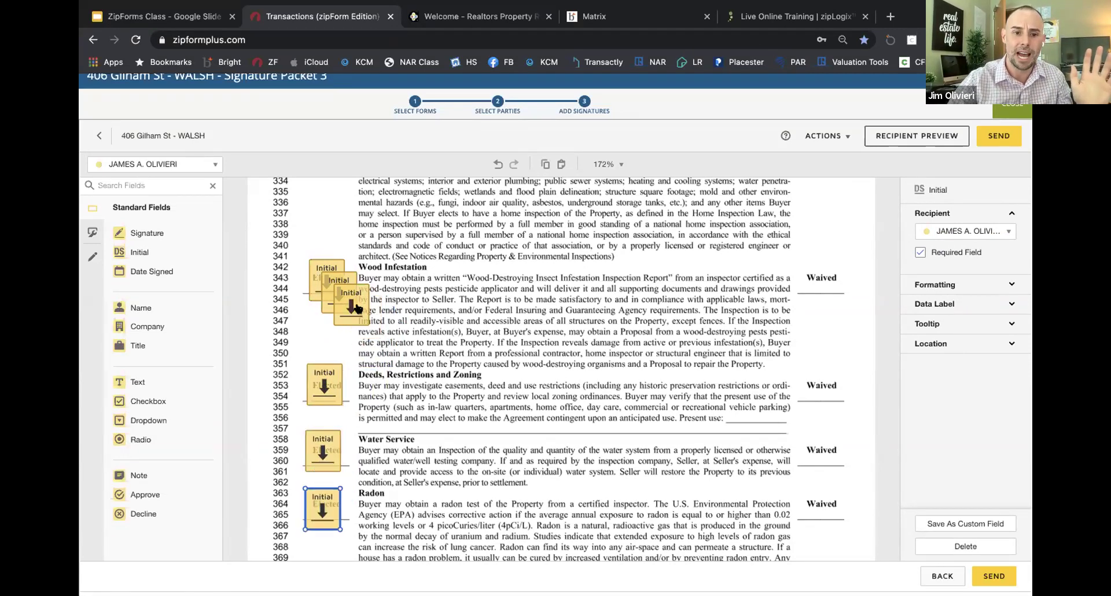
# Step: Drag another Initial copy further down the page and delete the leftover duplicate
pyautogui.scroll(-2, 351, 309)
pyautogui.scroll(-1, 349, 248)
pyautogui.moveTo(350, 212); pyautogui.dragTo(322, 529)
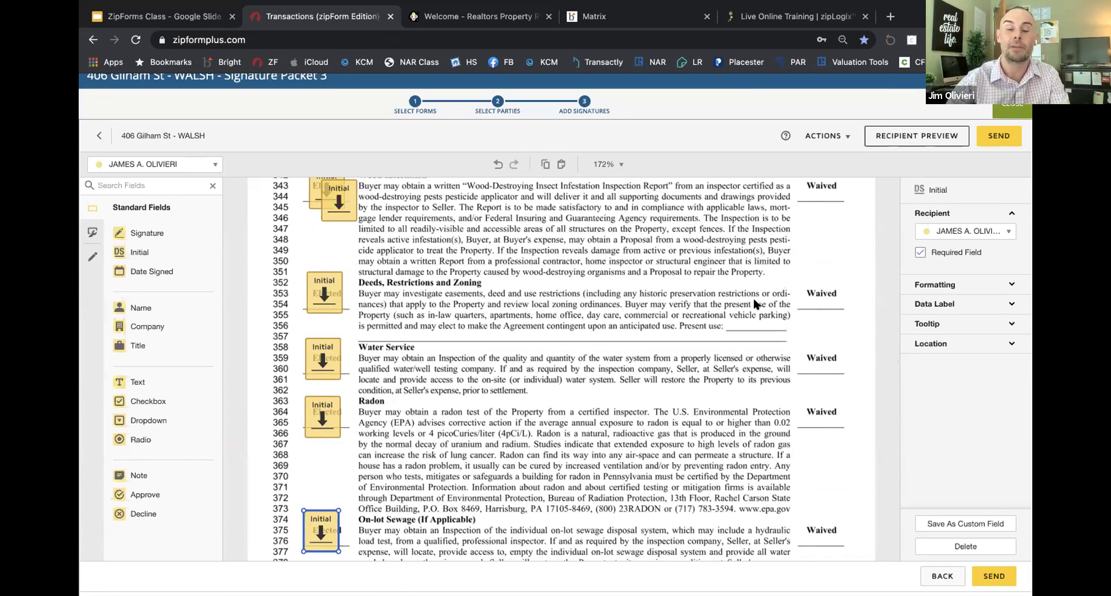
pyautogui.scroll(1, 345, 294)
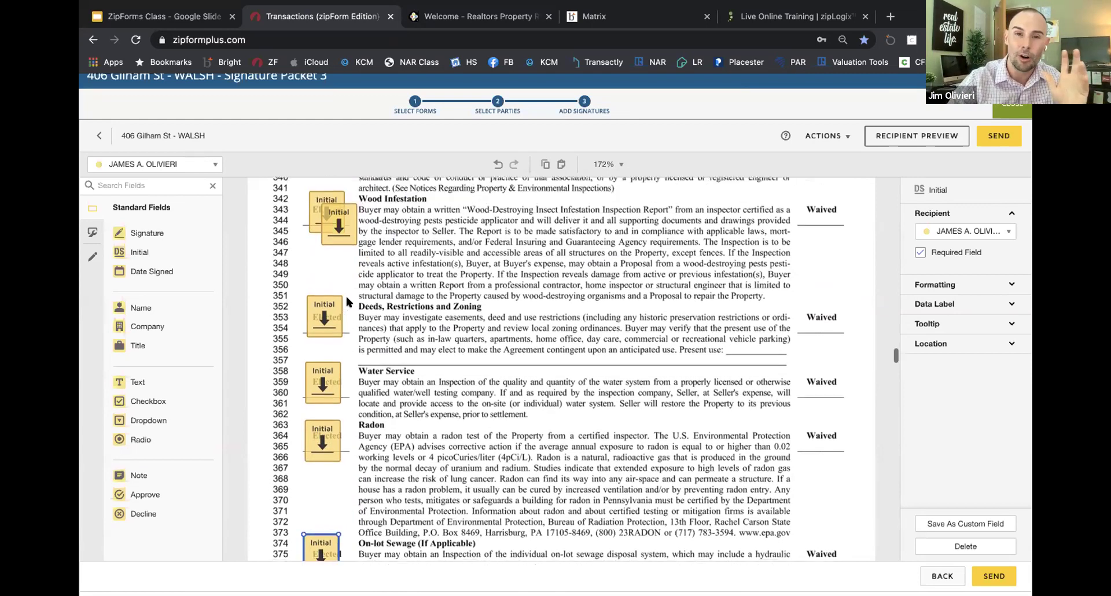
pyautogui.click(341, 258)
pyautogui.press('Delete')
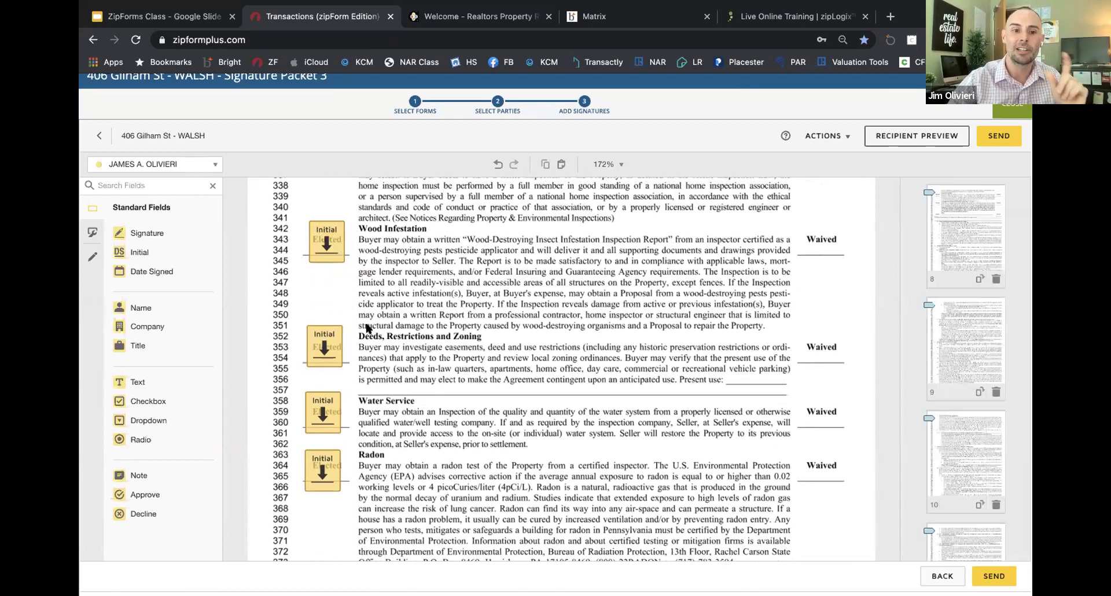
# Step: Paste an Initial field onto the Property and Flood Insurance Elected line, then return to the slides
pyautogui.scroll(-4, 367, 326)
pyautogui.hotkey('ctrl', 'v')
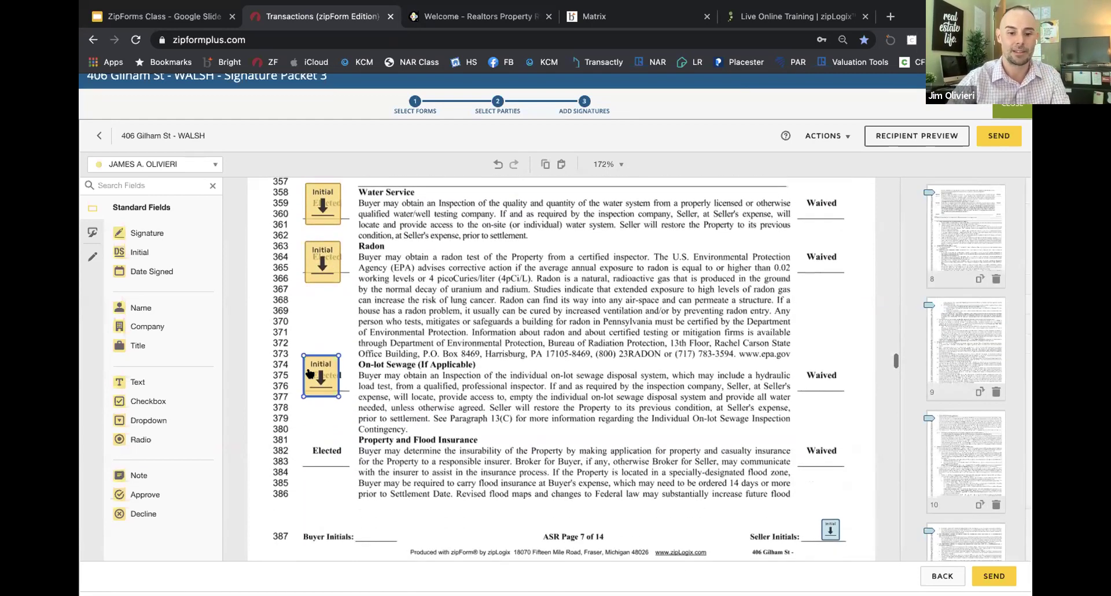
pyautogui.moveTo(309, 373); pyautogui.dragTo(333, 446)
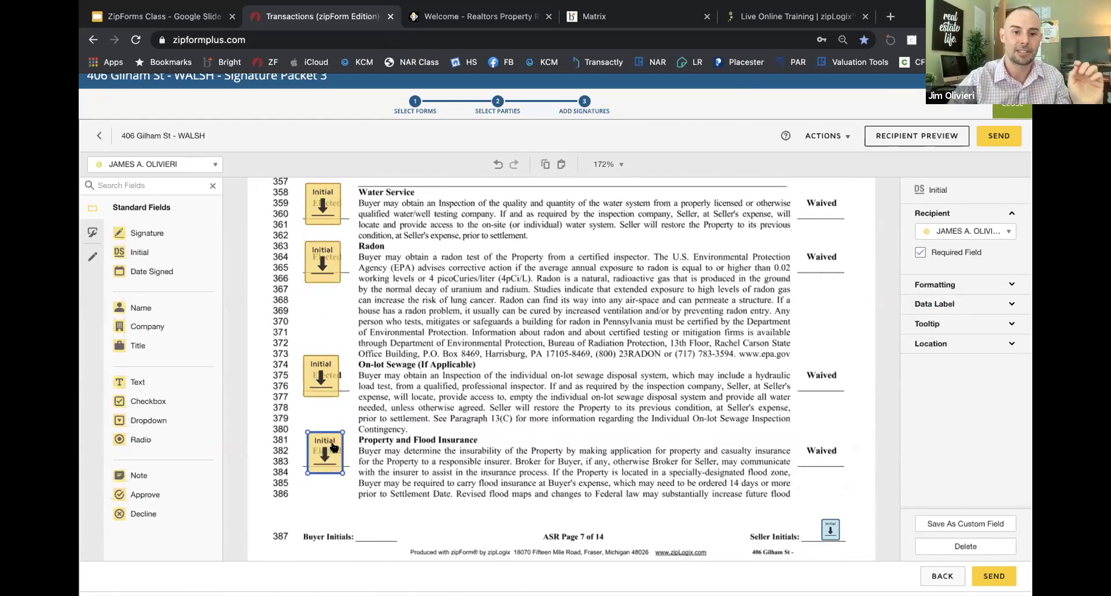
pyautogui.scroll(-3, 417, 444)
pyautogui.scroll(-5, 416, 444)
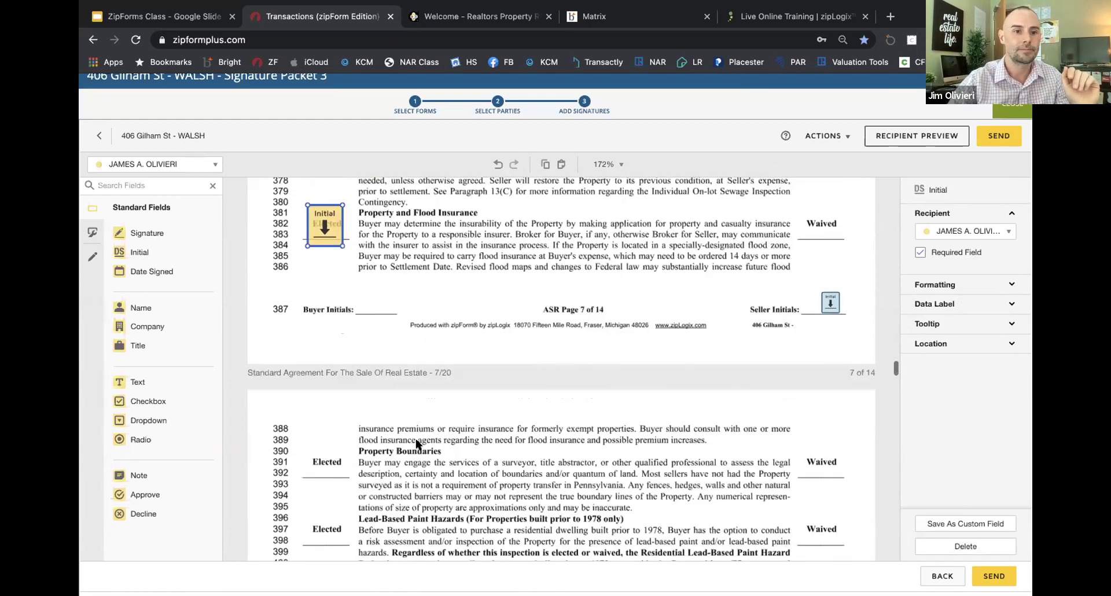
pyautogui.scroll(-2, 418, 444)
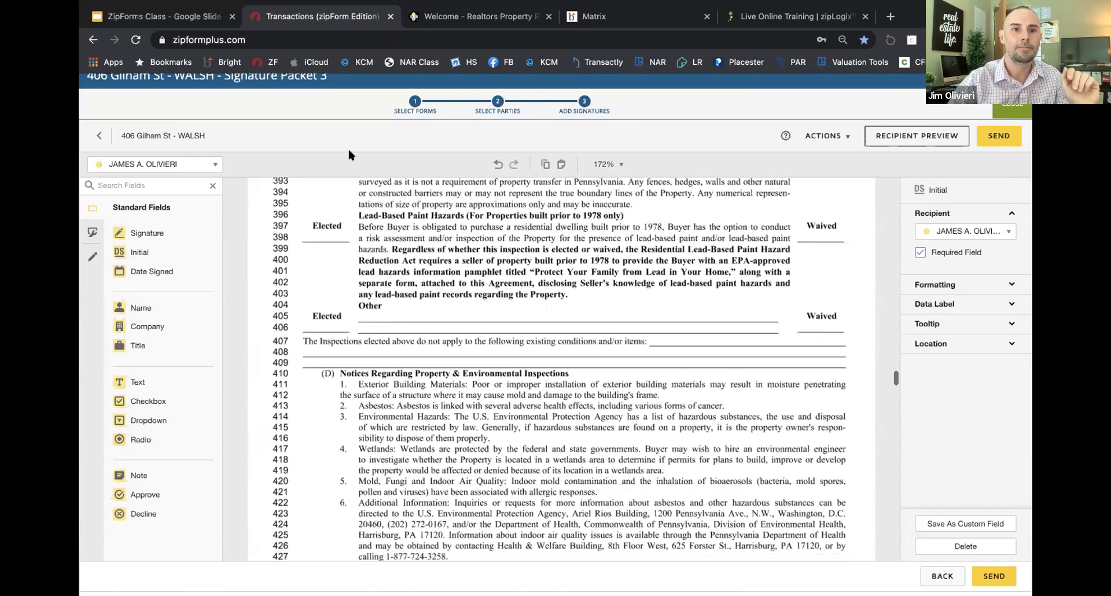
pyautogui.hotkey('ctrl', 'shift', 'Tab')
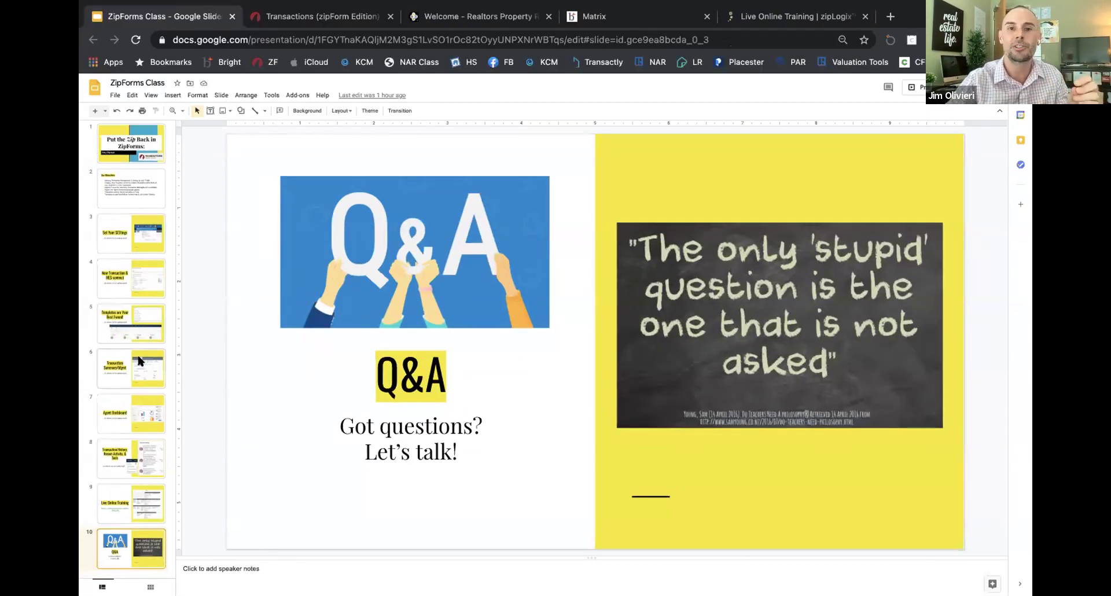
# Step: Browse the class slides, ending on 'Transaction History, Recent Activity, & Tools'
pyautogui.click(149, 241)
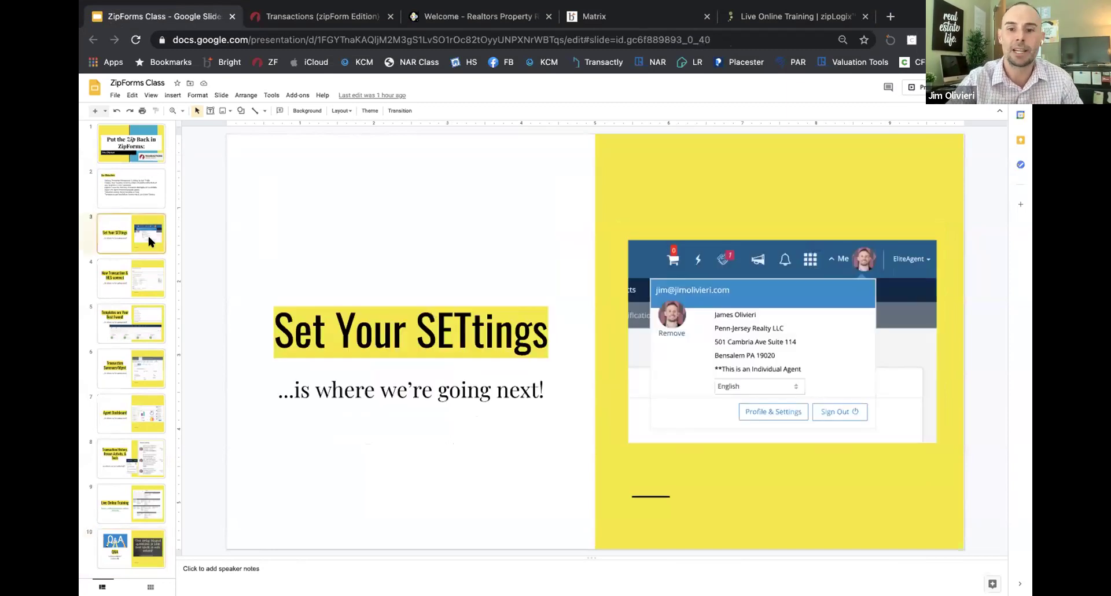
pyautogui.click(133, 281)
pyautogui.click(131, 319)
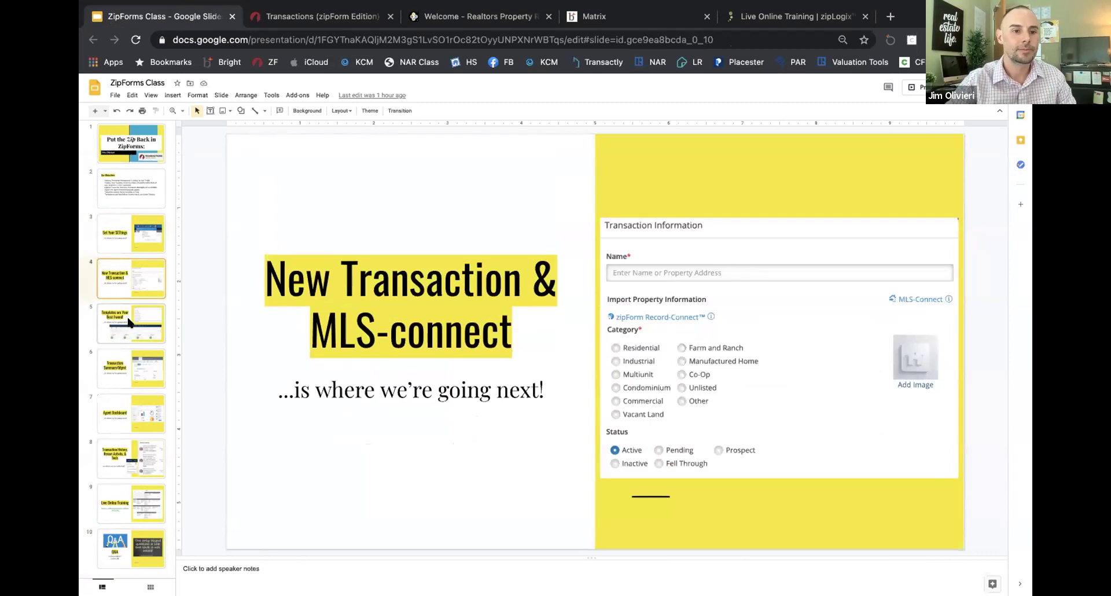
pyautogui.click(135, 195)
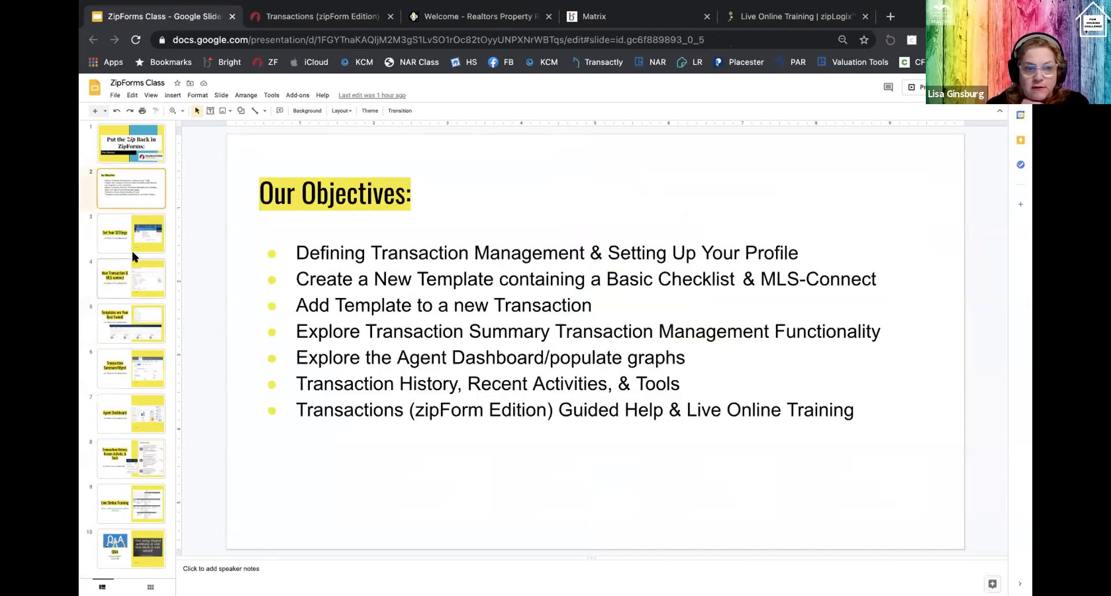
pyautogui.click(124, 368)
pyautogui.click(127, 411)
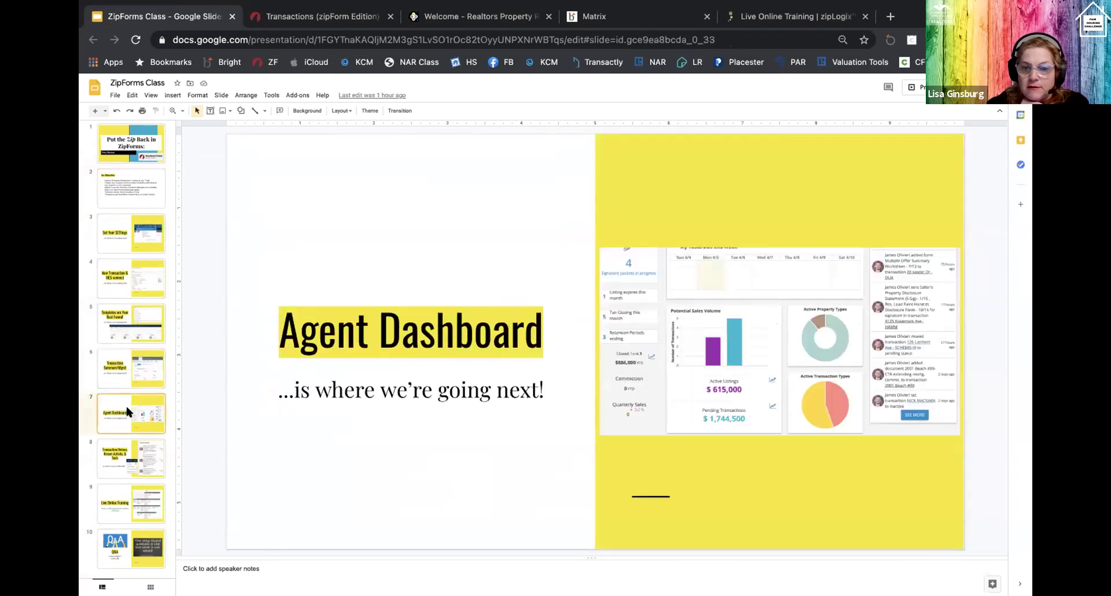
pyautogui.click(137, 461)
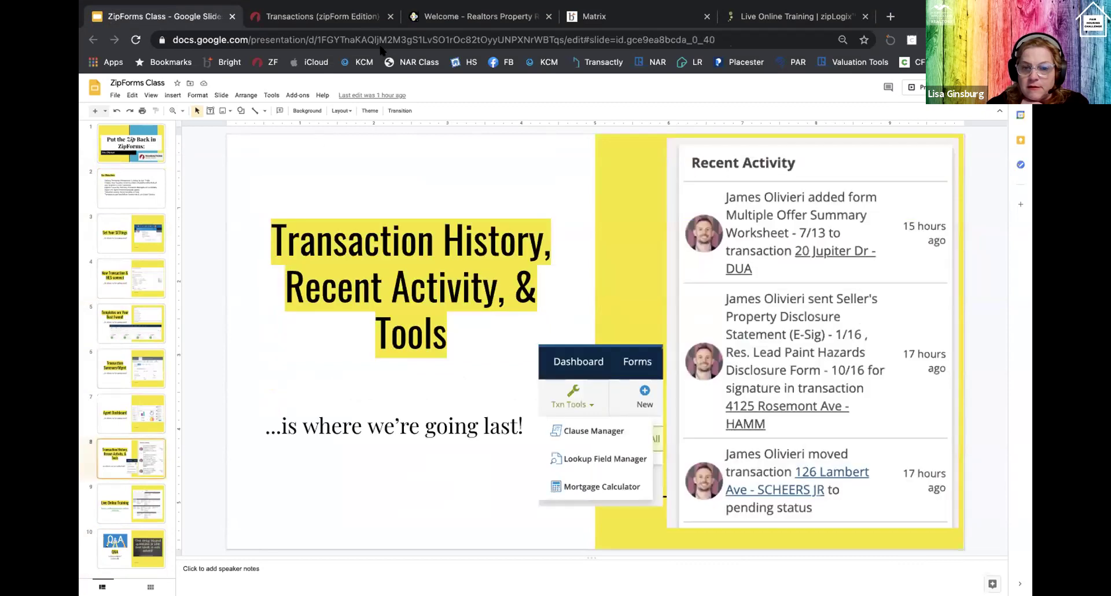
# Step: Delete the strikethrough line over March 22, 2021 in the agreement
pyautogui.click(318, 16)
pyautogui.scroll(5, 459, 258)
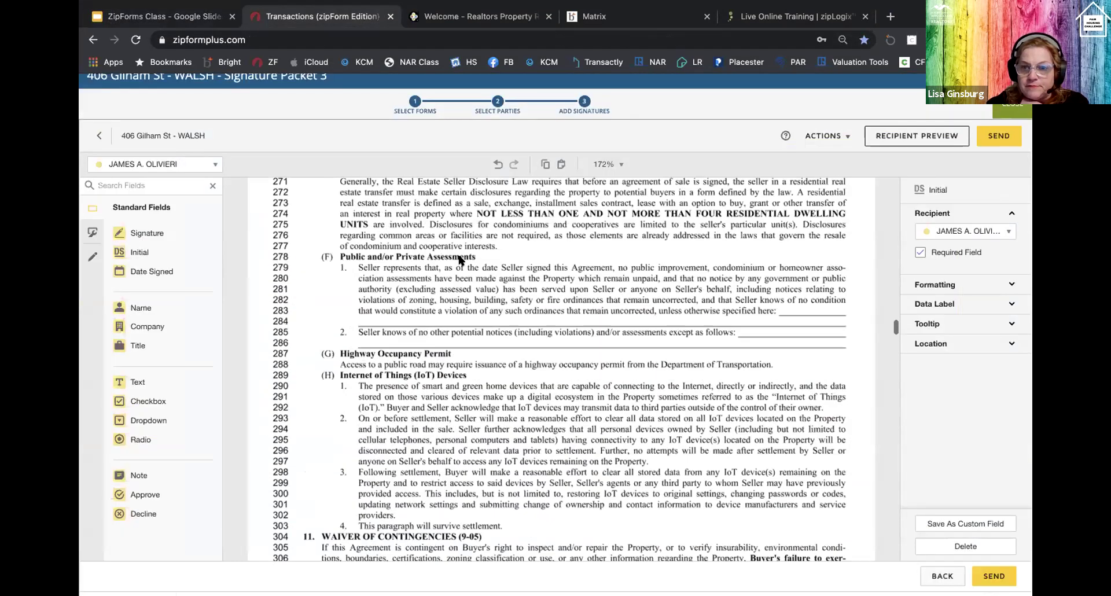
pyautogui.scroll(20, 459, 260)
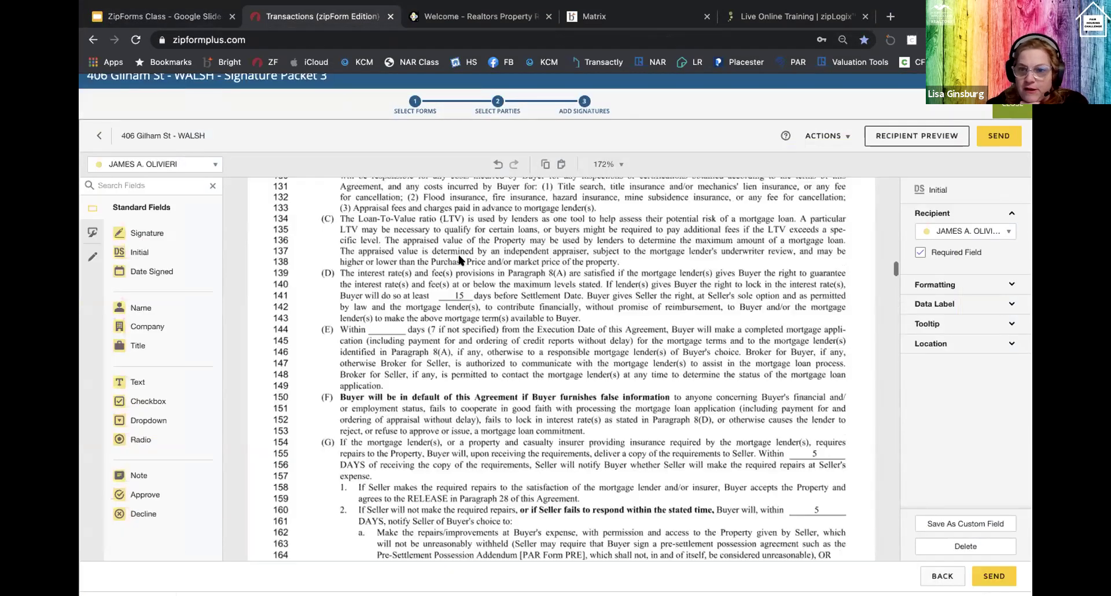
pyautogui.scroll(-15, 519, 318)
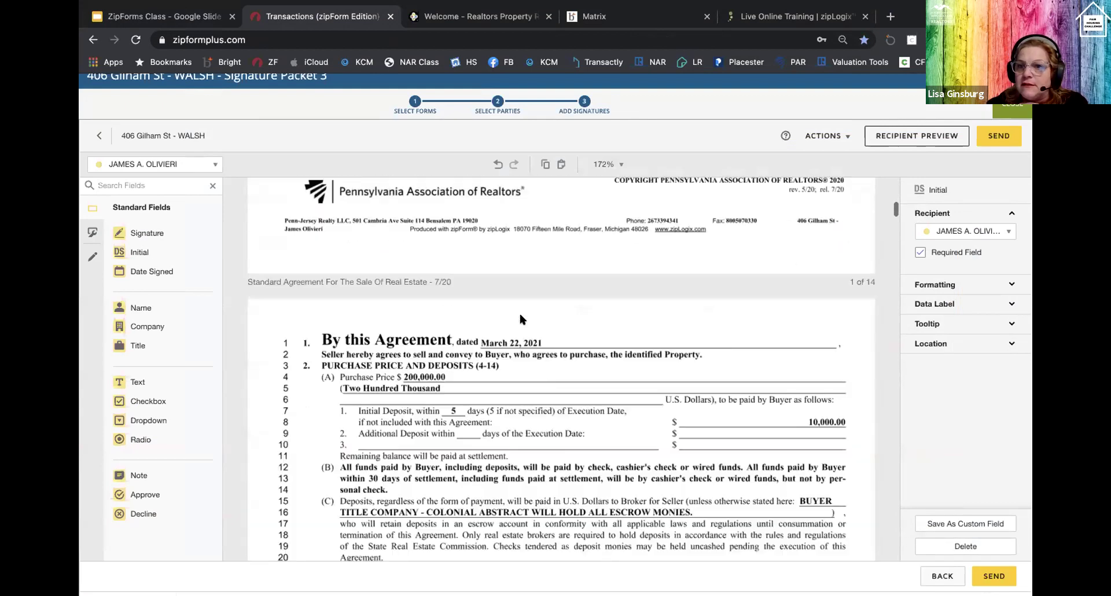
pyautogui.scroll(-6, 519, 317)
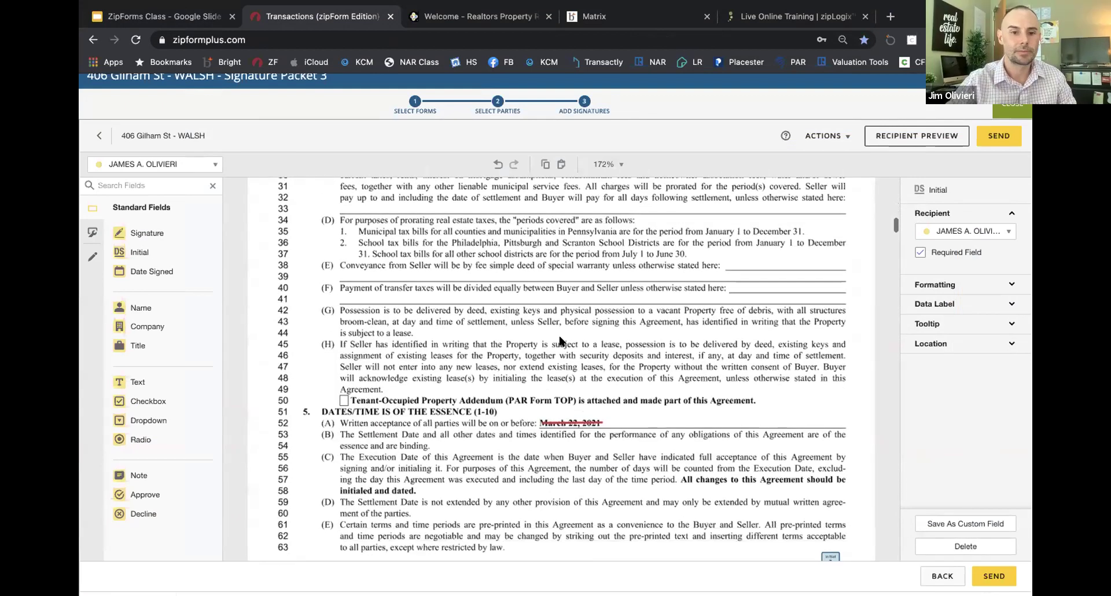
pyautogui.click(564, 346)
pyautogui.press('Delete')
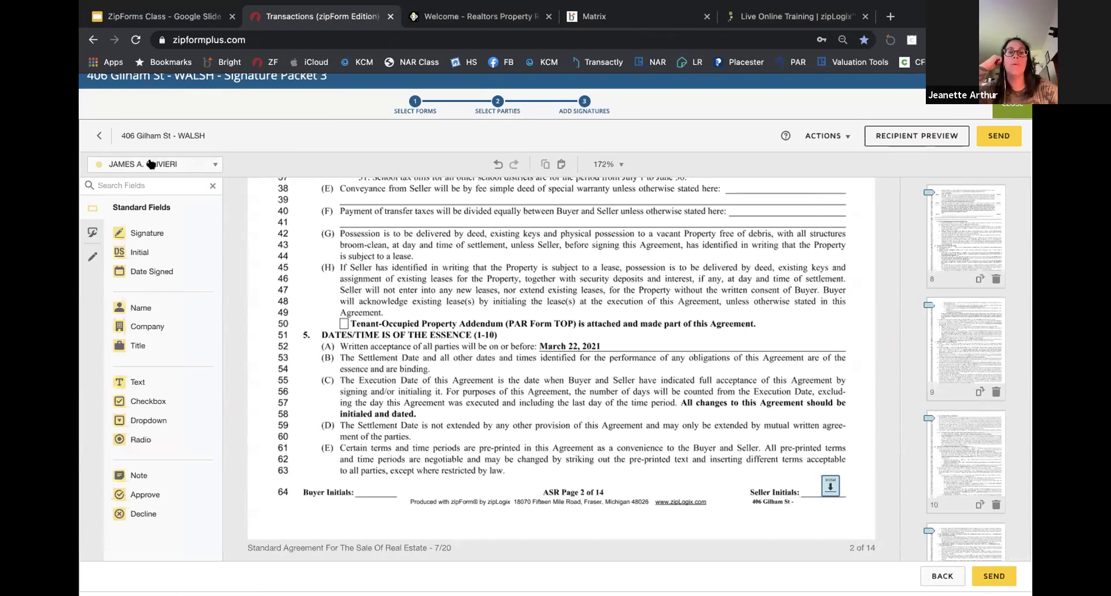
# Step: Check the packet's signers, leave the packet, and start a new Signature Packet 4
pyautogui.click(185, 166)
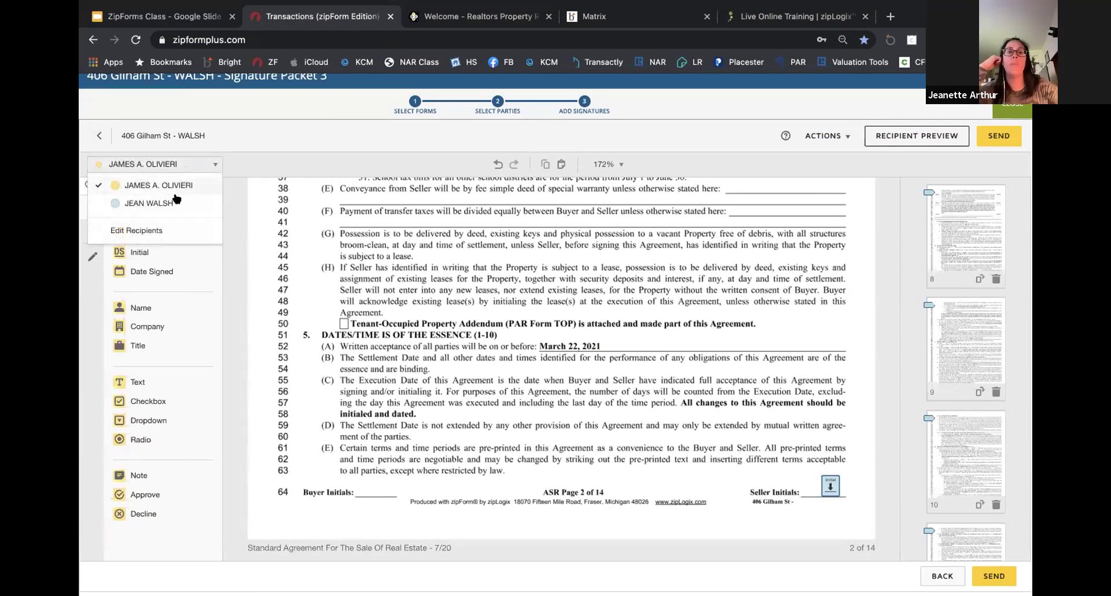
pyautogui.click(194, 182)
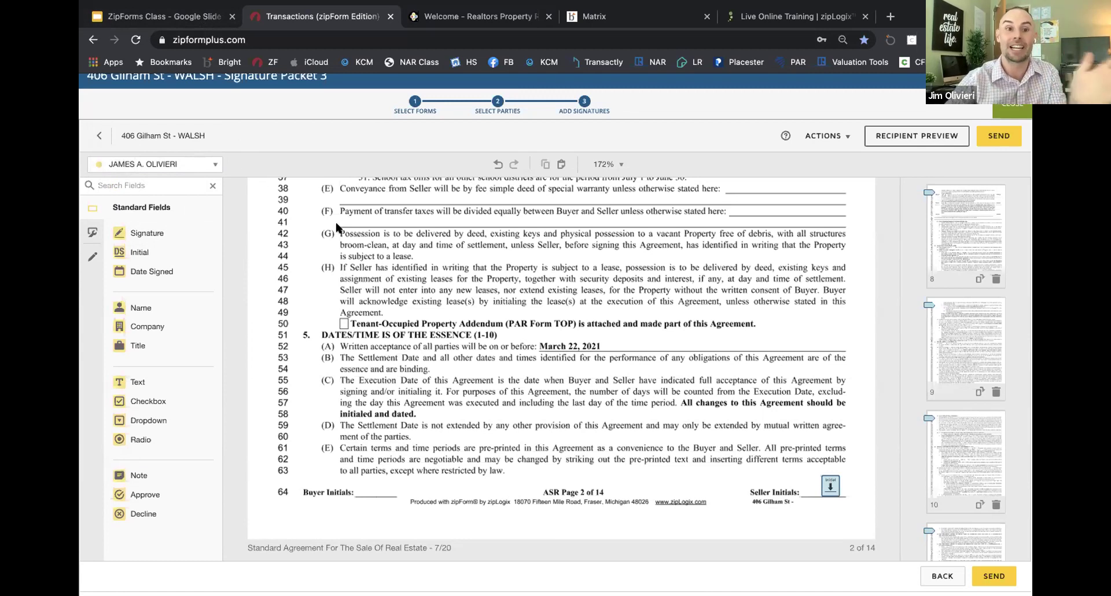
pyautogui.click(99, 136)
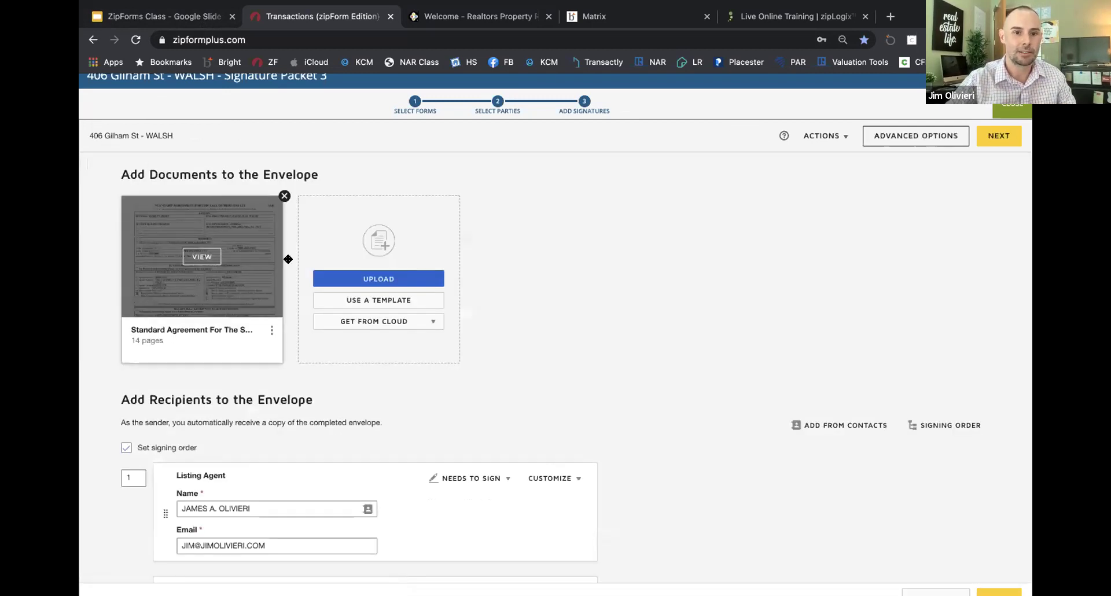
pyautogui.click(1018, 107)
pyautogui.click(94, 181)
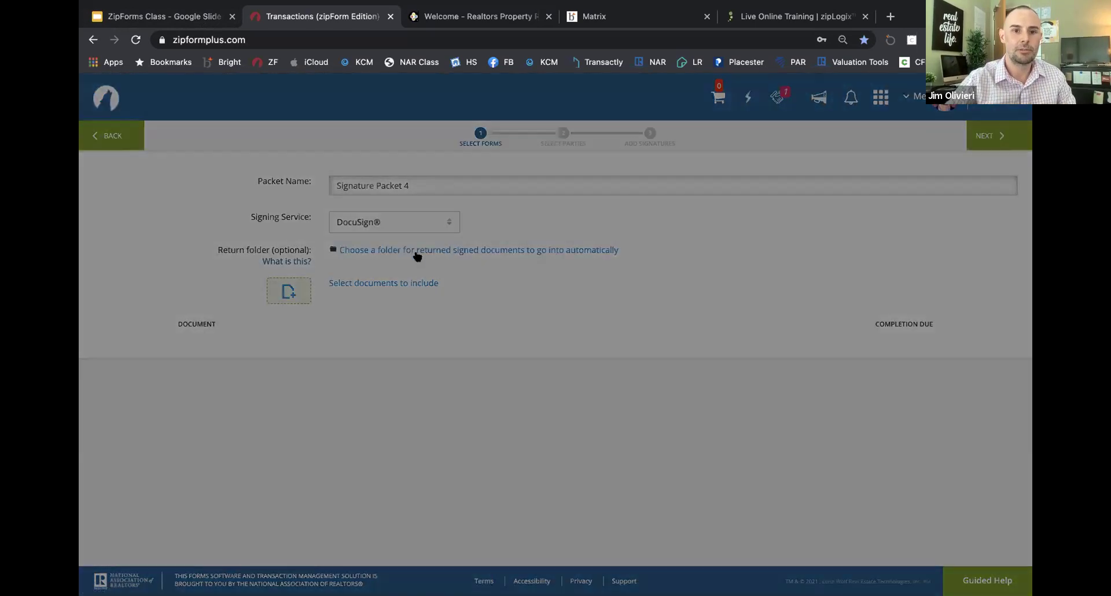
# Step: Abandon the new packet without adding documents and return to the transactions list
pyautogui.click(414, 316)
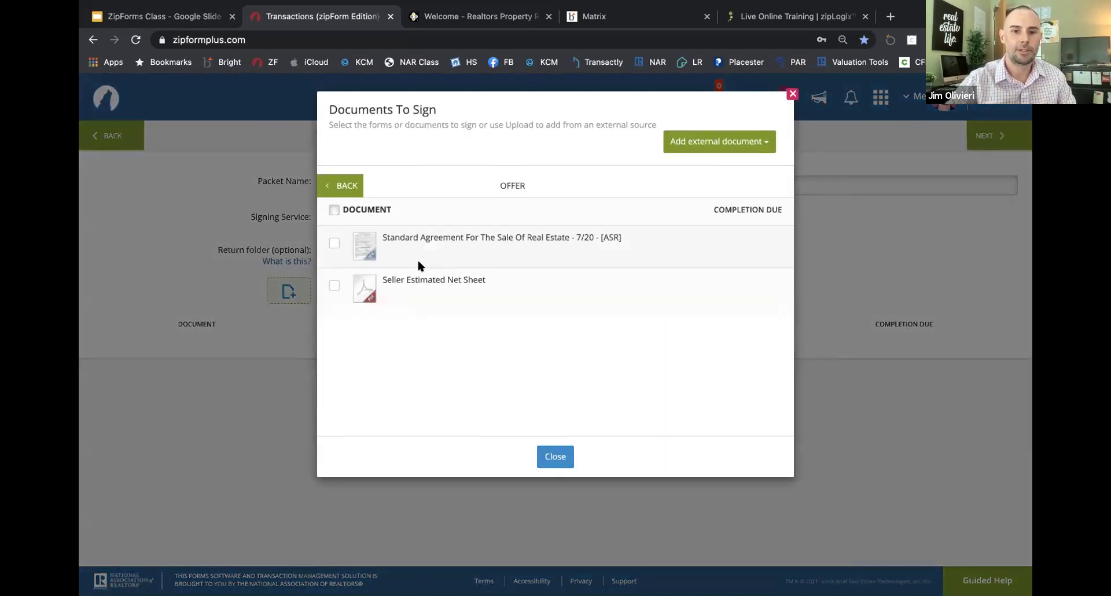
pyautogui.click(557, 456)
pyautogui.click(107, 137)
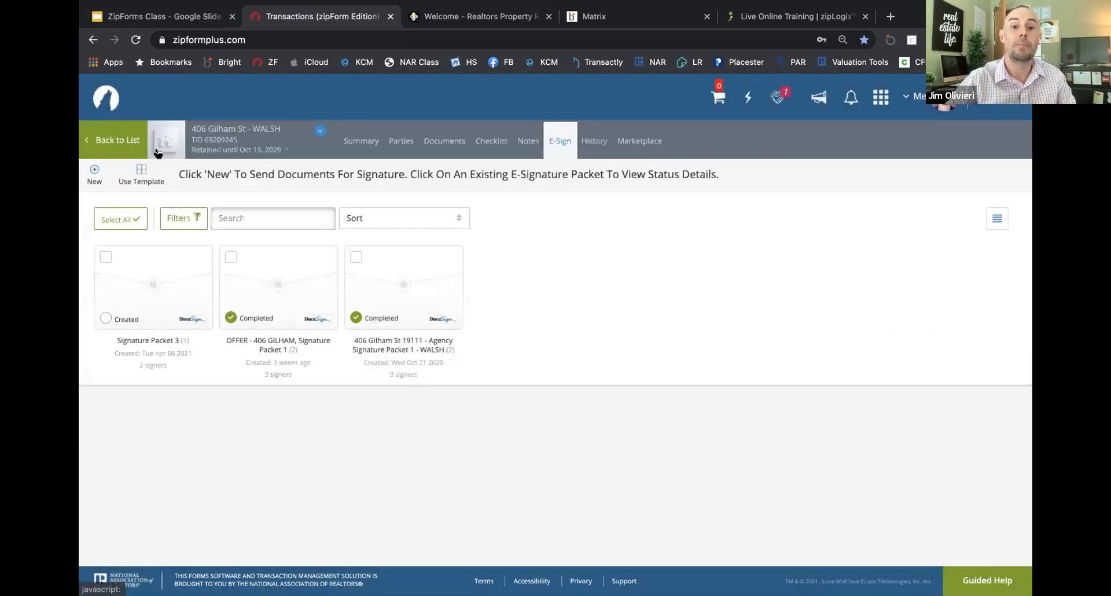
pyautogui.click(102, 140)
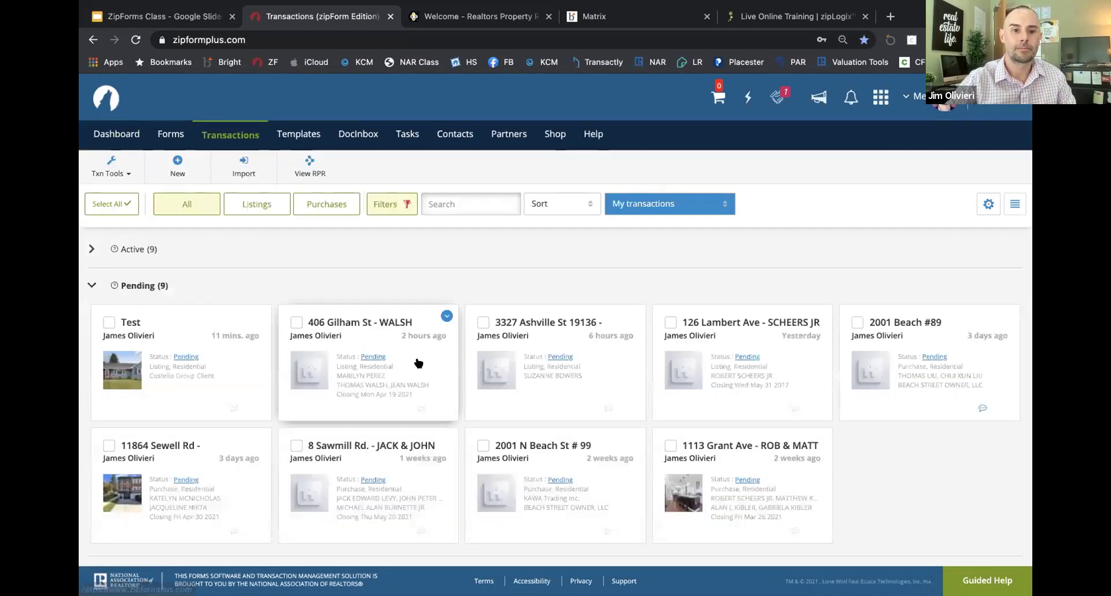
pyautogui.scroll(-3, 347, 364)
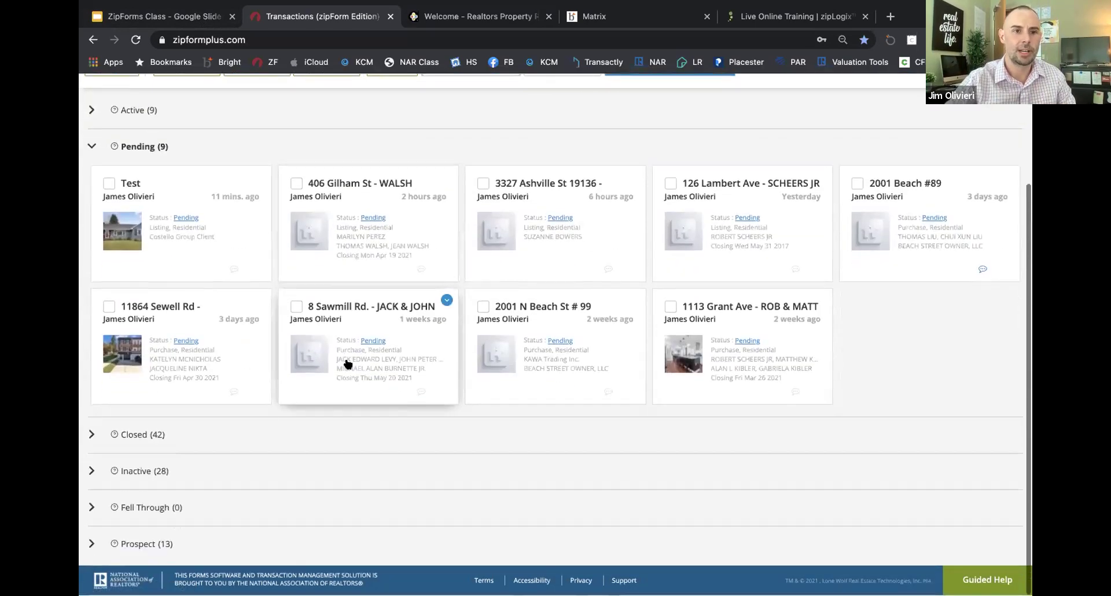
pyautogui.scroll(3, 347, 364)
pyautogui.click(325, 207)
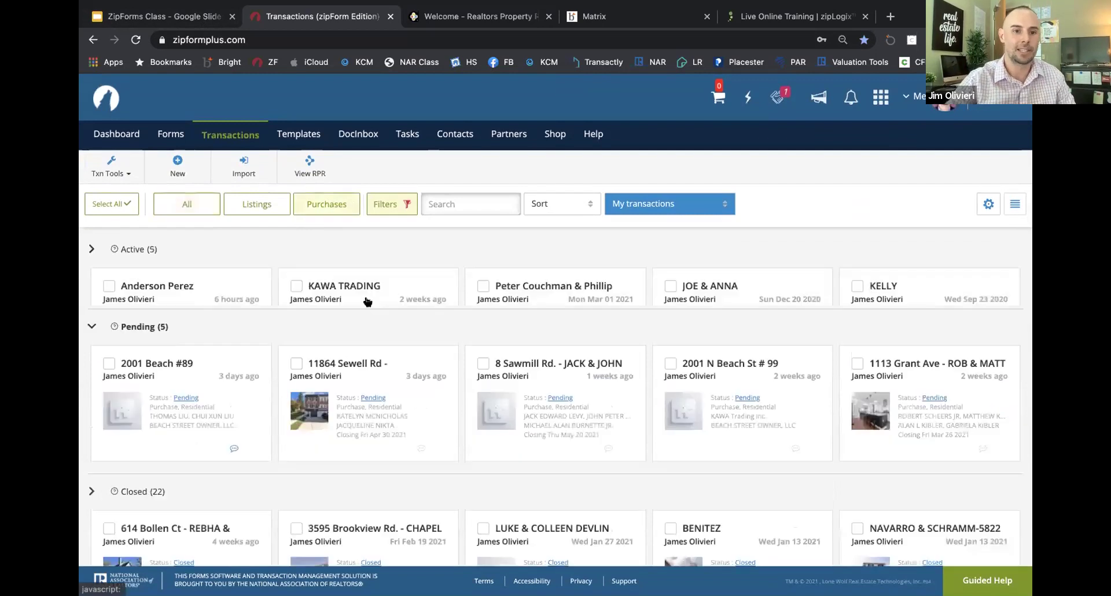
pyautogui.click(418, 365)
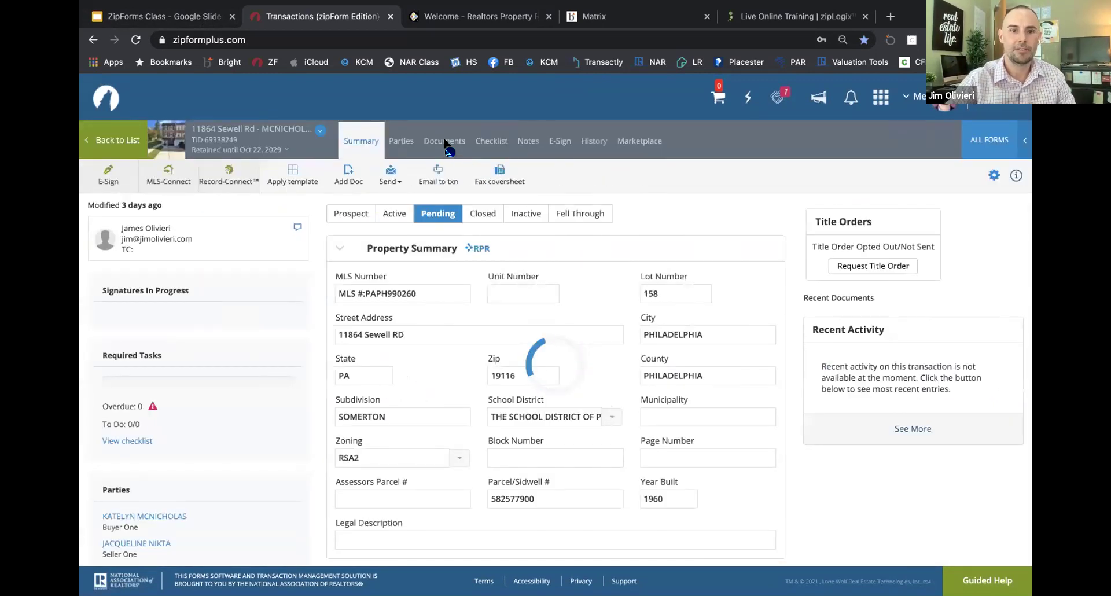
pyautogui.click(453, 144)
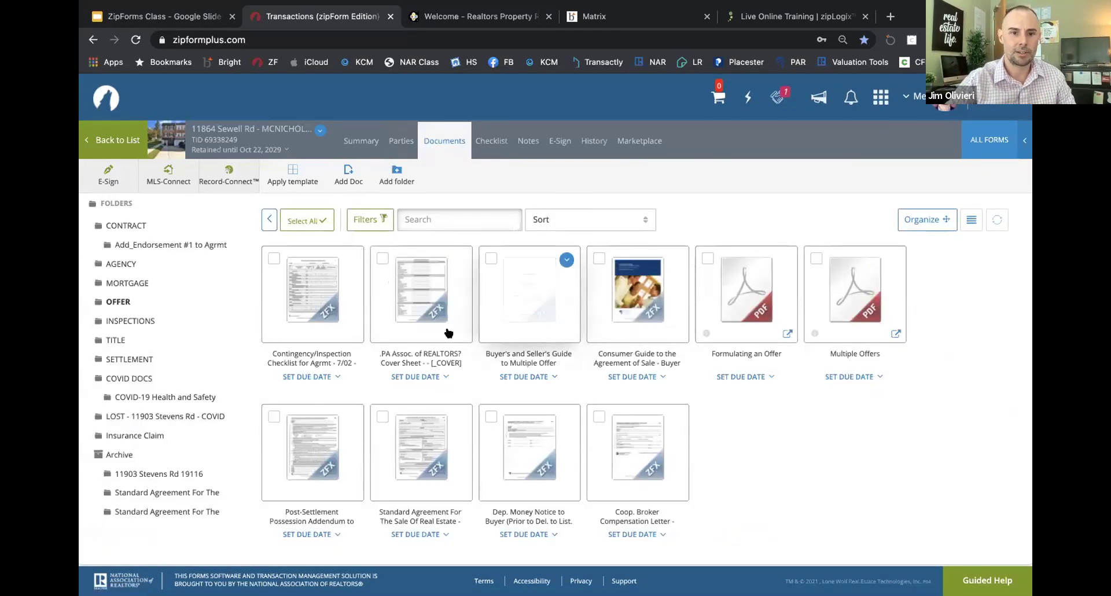
# Step: Send the Standard Agreement to a DocuSign packet with Buyer One and the selling agent as signers
pyautogui.click(410, 309)
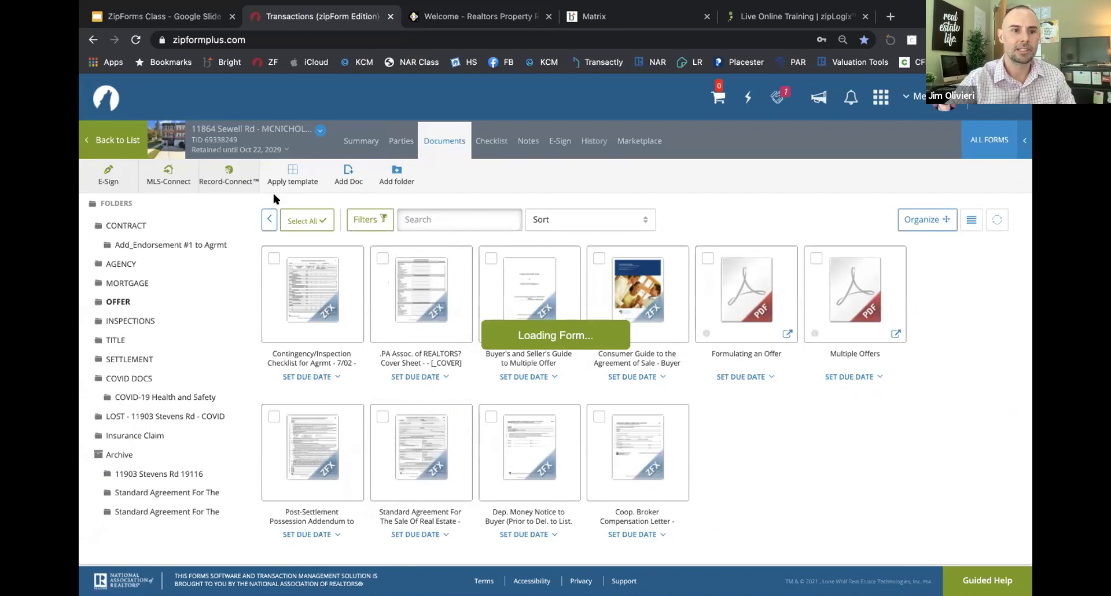
pyautogui.click(109, 132)
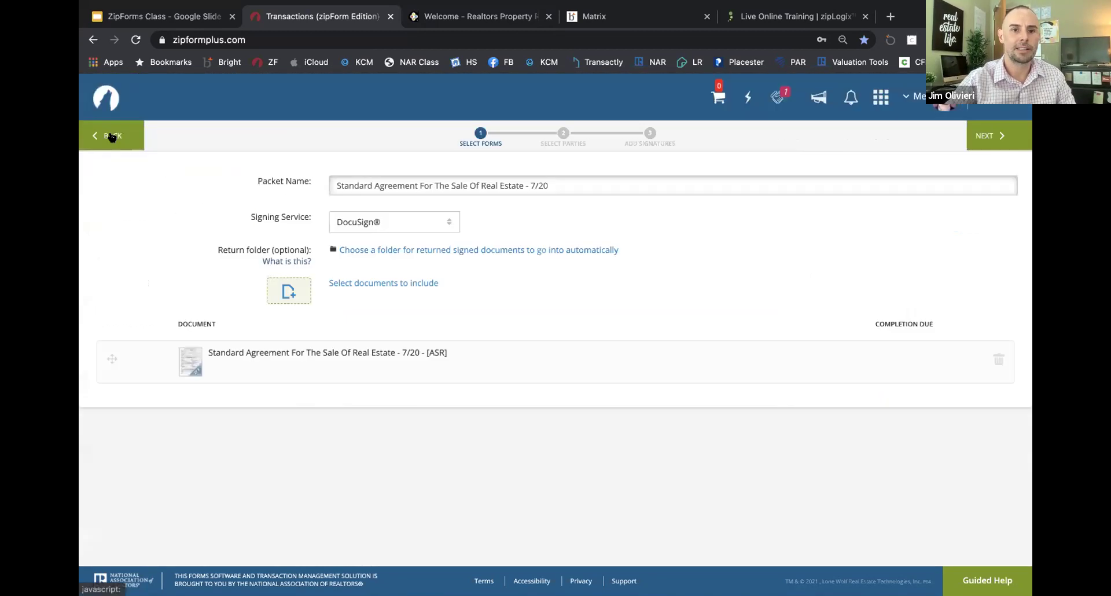
pyautogui.click(991, 138)
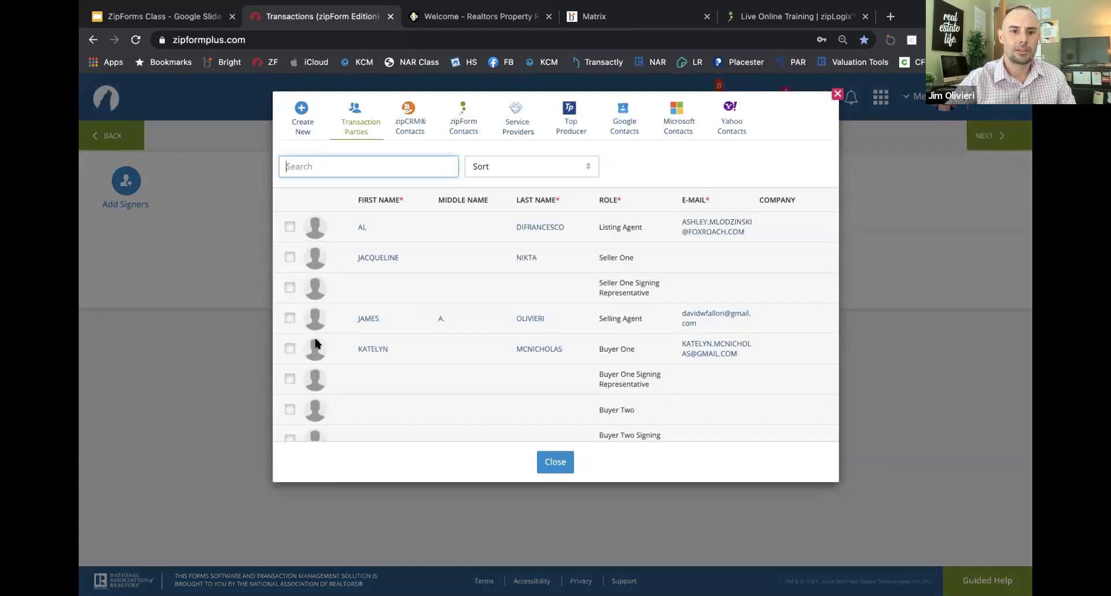
pyautogui.click(290, 349)
pyautogui.click(290, 318)
pyautogui.click(550, 462)
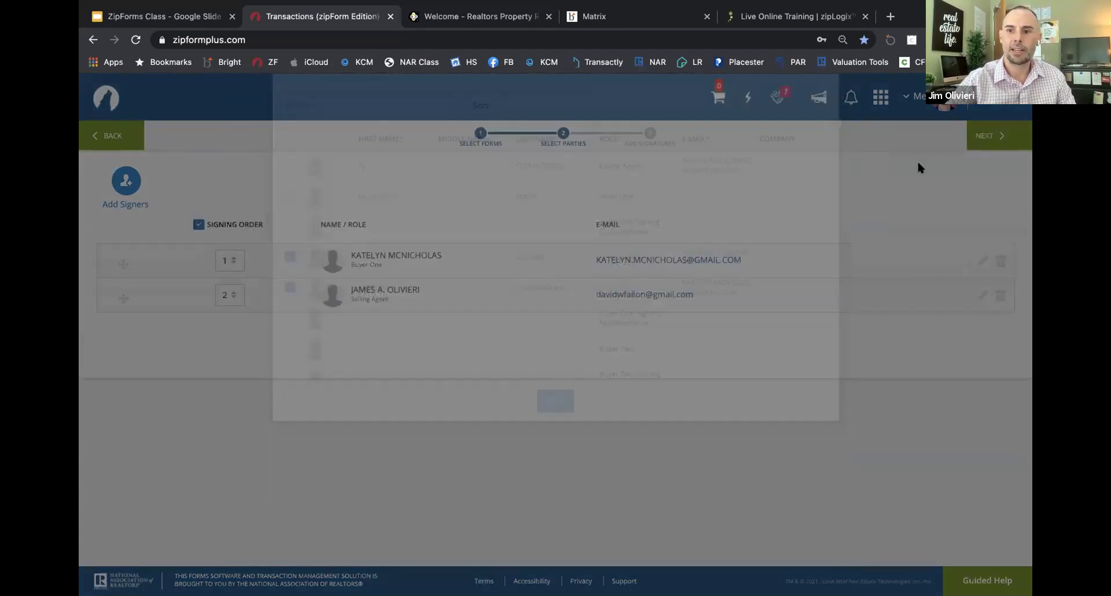
pyautogui.click(1002, 139)
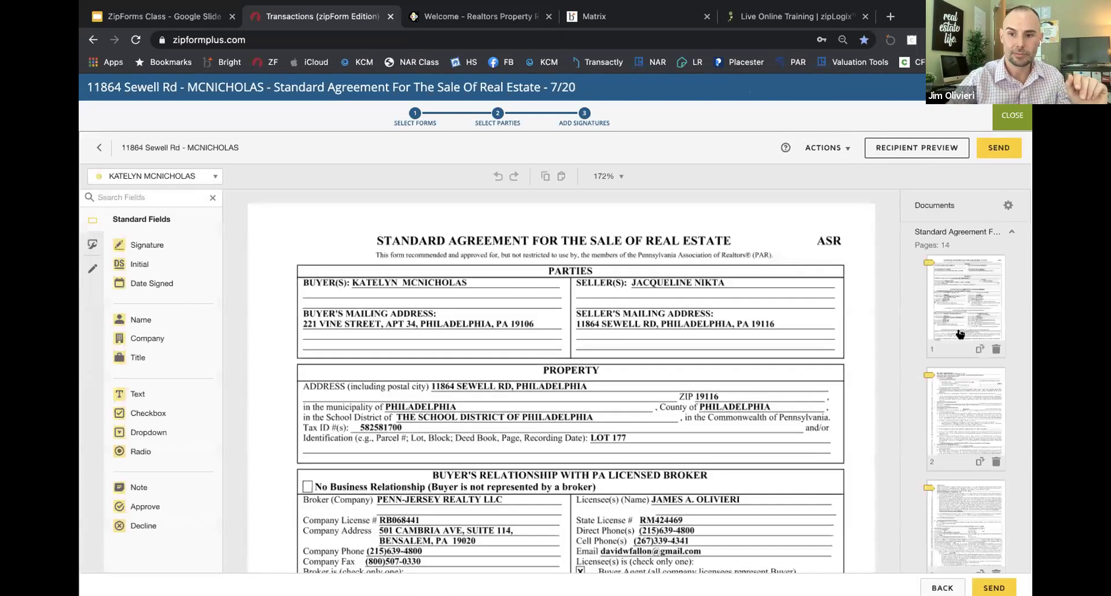
# Step: Confirm the buyer as the active signer and scroll down through the agreement
pyautogui.click(208, 178)
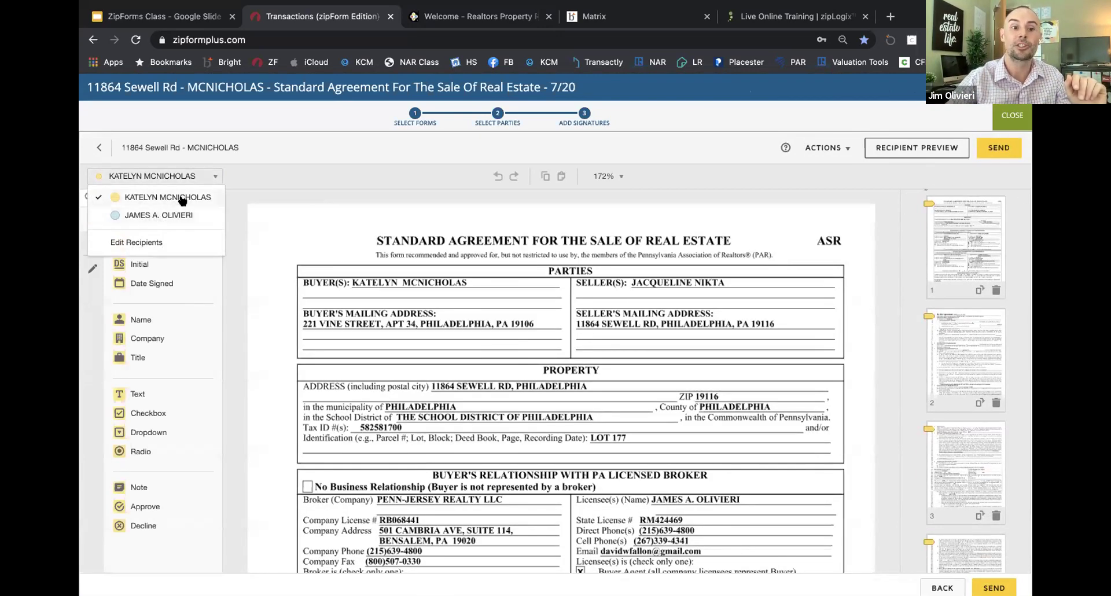
pyautogui.click(181, 199)
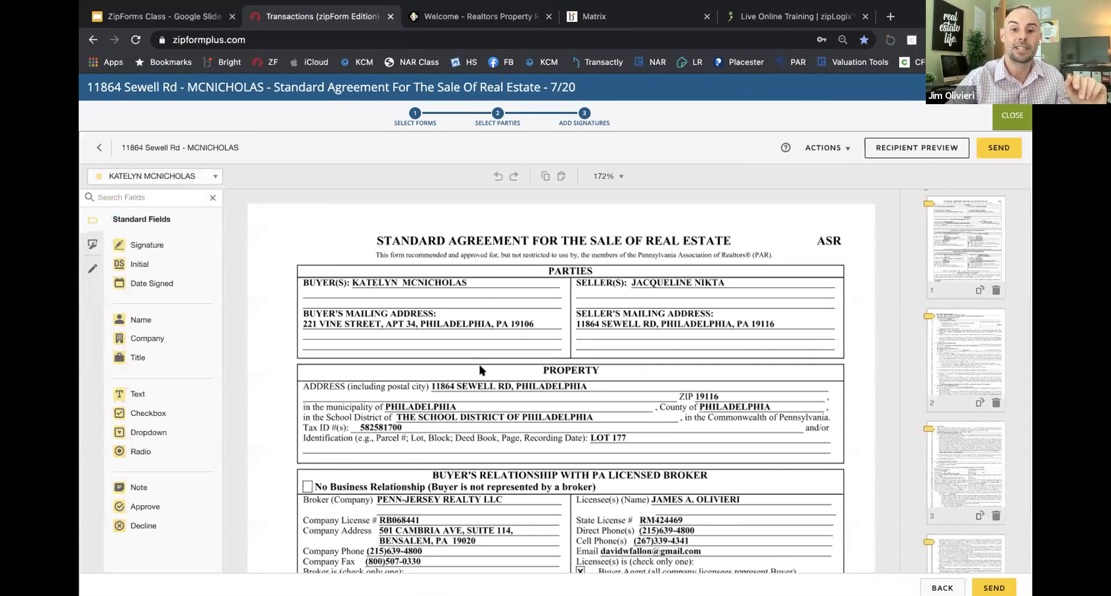
pyautogui.scroll(-10, 479, 370)
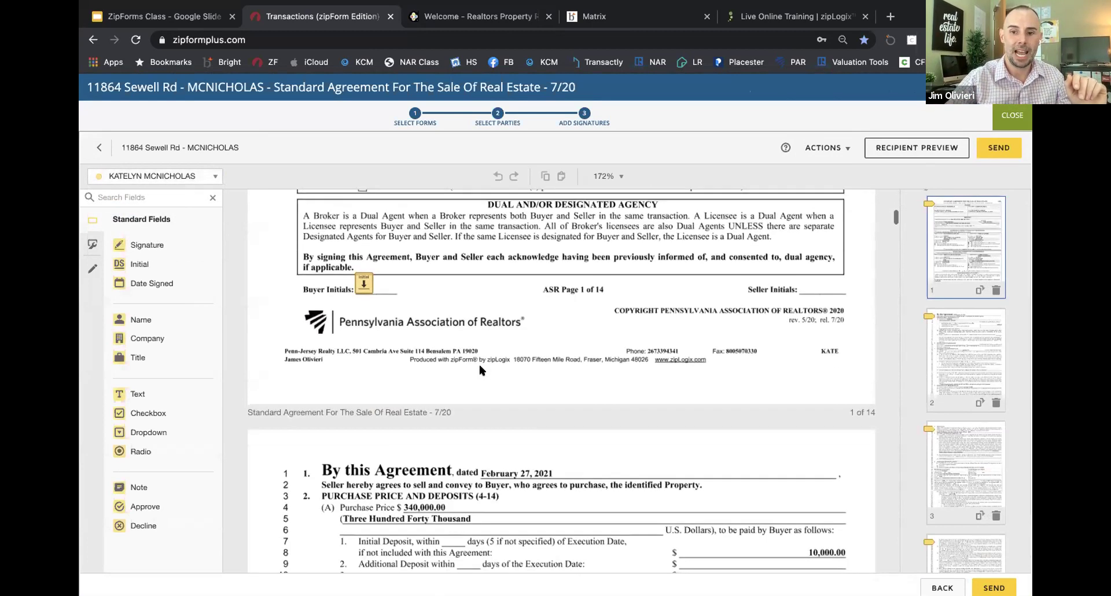
pyautogui.scroll(-4, 478, 362)
pyautogui.scroll(-6, 961, 372)
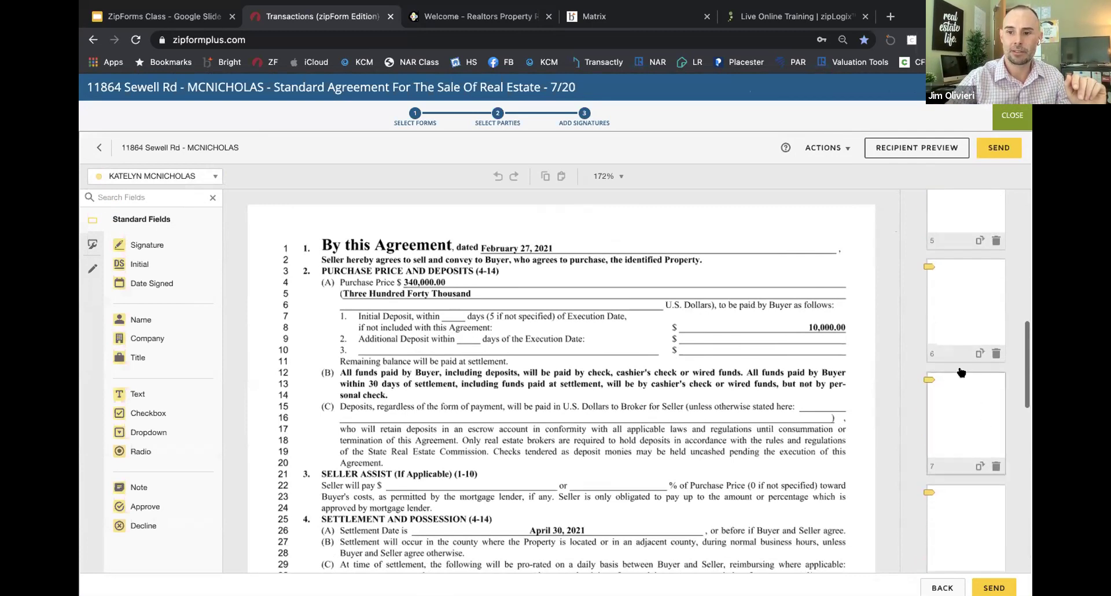
pyautogui.scroll(-1, 945, 450)
# Step: Jump to page 6 and bring the inspection paragraphs at lines 327–362 into view
pyautogui.click(946, 450)
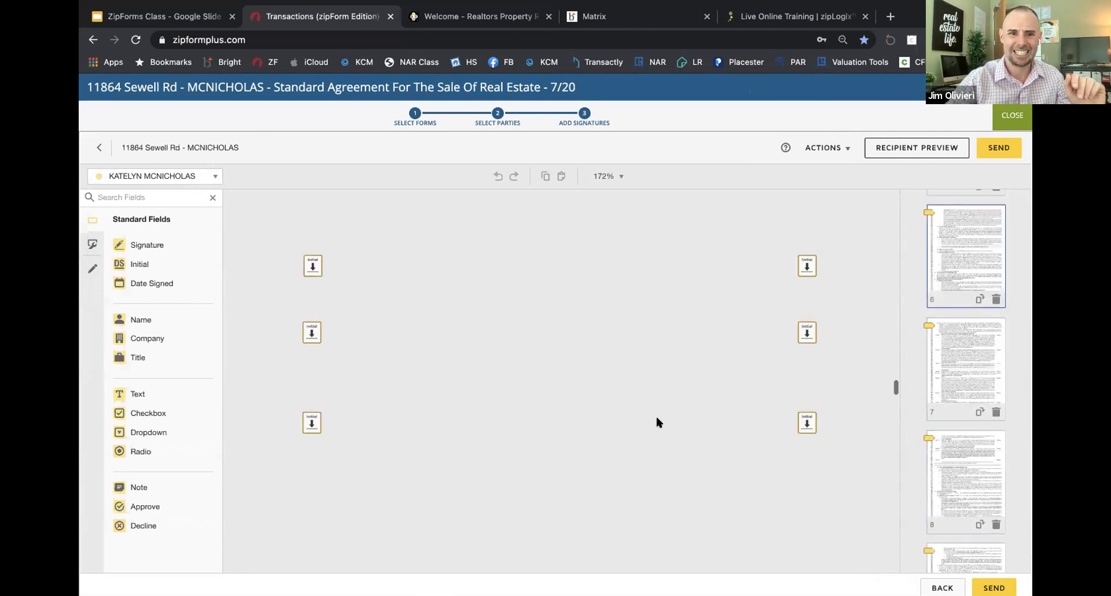
pyautogui.scroll(10, 657, 421)
pyautogui.scroll(5, 657, 421)
pyautogui.click(619, 177)
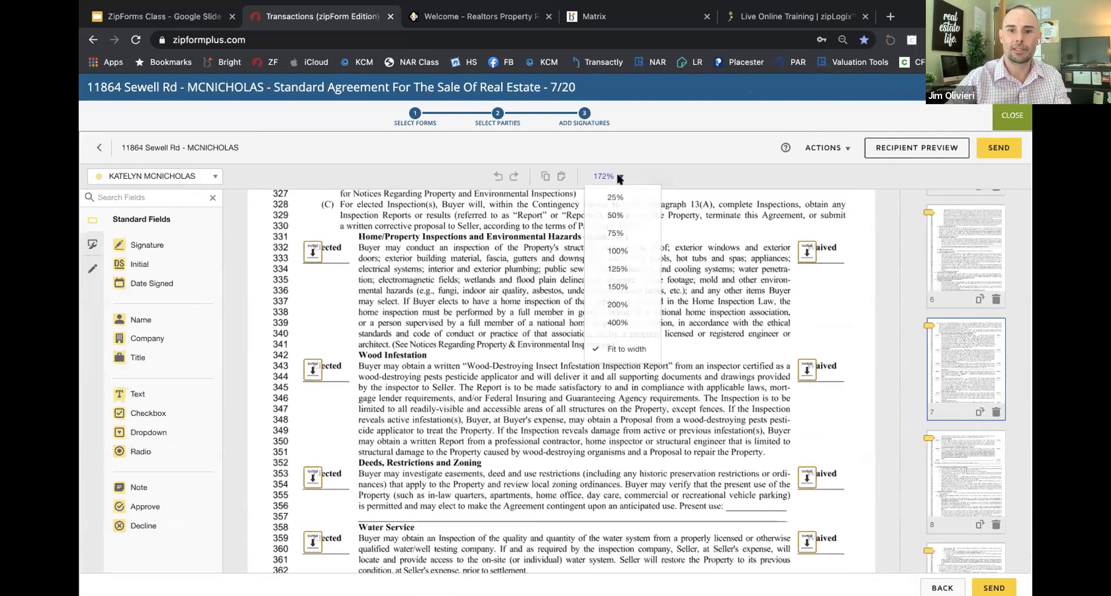
# Step: At 150% zoom, delete the Elected initial fields on lines 332, 343, 353 and 359
pyautogui.click(617, 286)
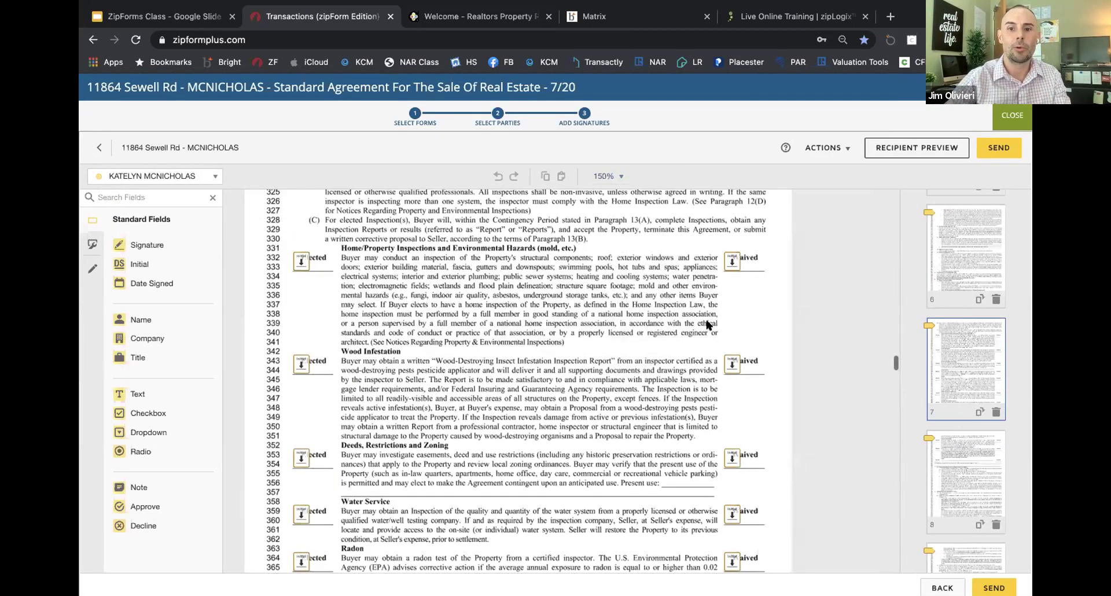
pyautogui.scroll(-2, 708, 326)
pyautogui.click(732, 216)
pyautogui.click(303, 223)
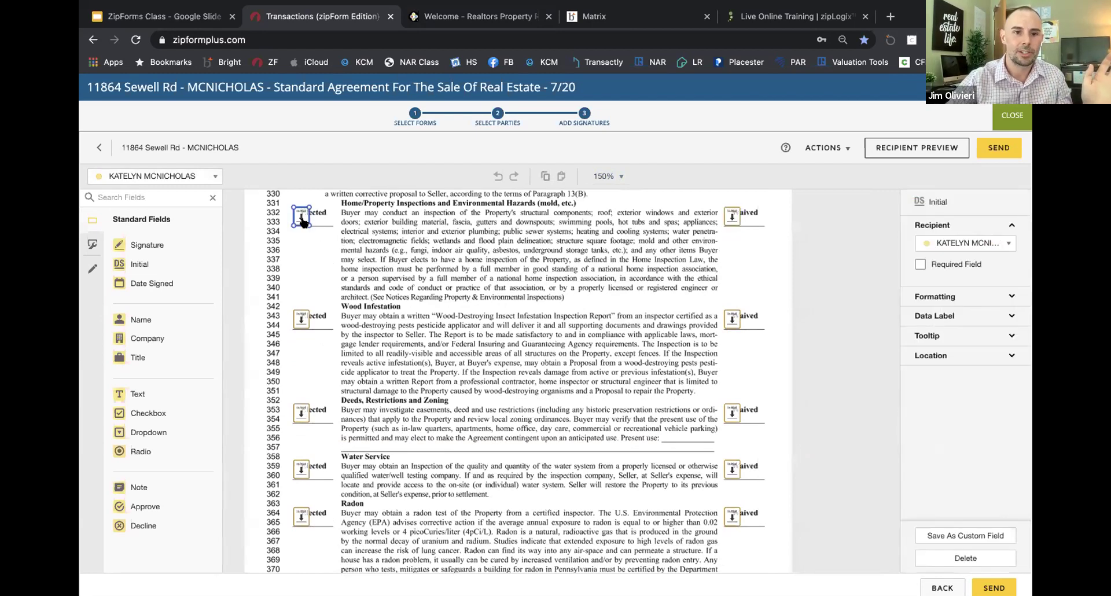
pyautogui.keyDown('shift'); pyautogui.click(302, 319); pyautogui.keyUp('shift')
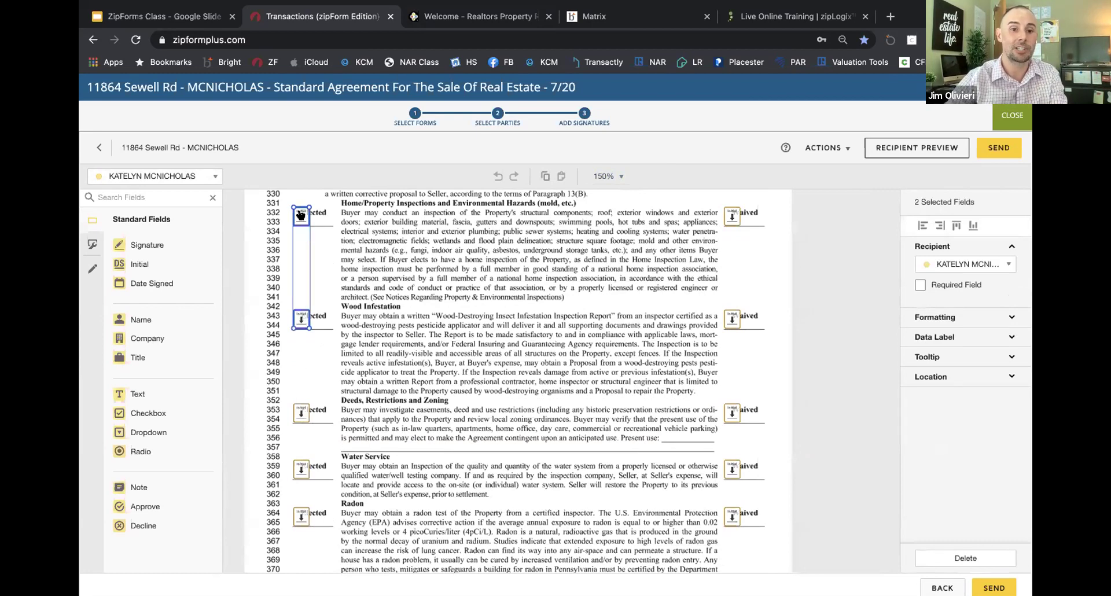
pyautogui.click(302, 223)
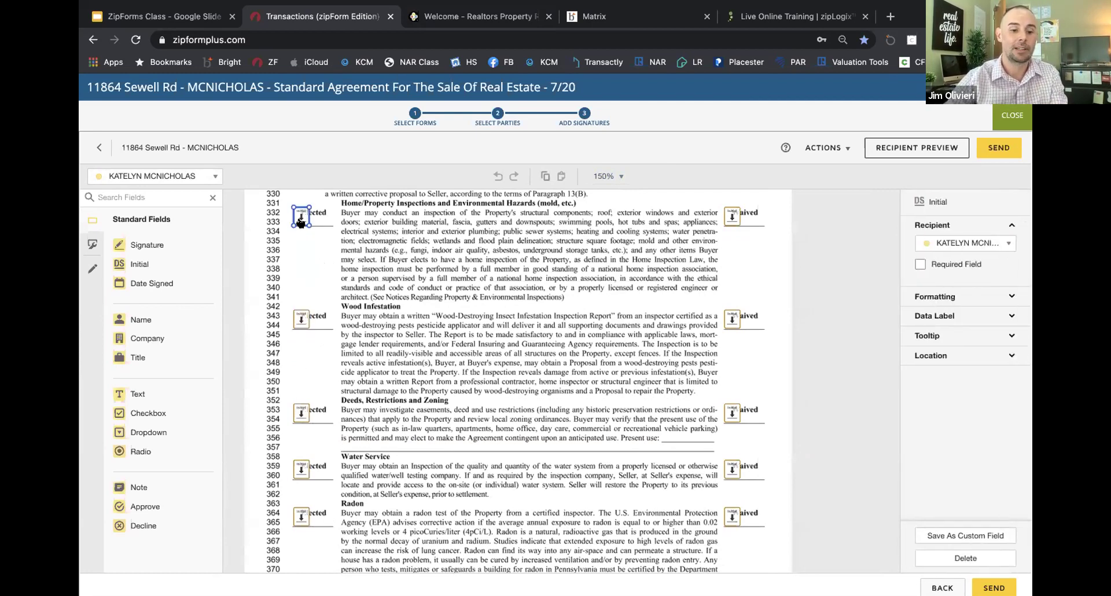
pyautogui.keyDown('shift'); pyautogui.click(300, 319); pyautogui.keyUp('shift')
pyautogui.keyDown('shift'); pyautogui.click(300, 413); pyautogui.keyUp('shift')
pyautogui.keyDown('shift'); pyautogui.click(300, 471); pyautogui.keyUp('shift')
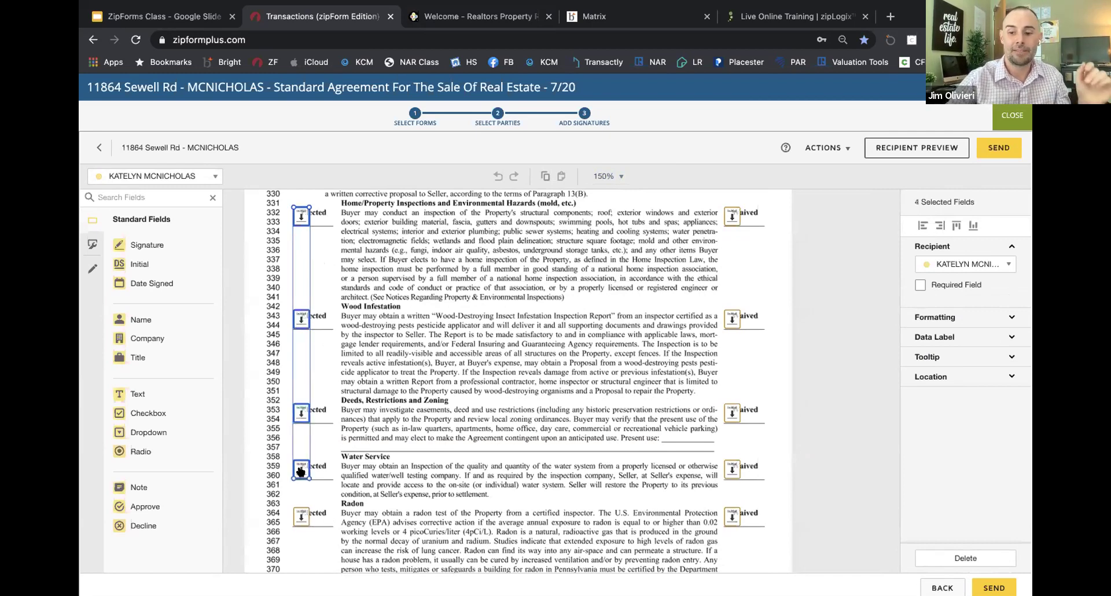
pyautogui.press('Delete')
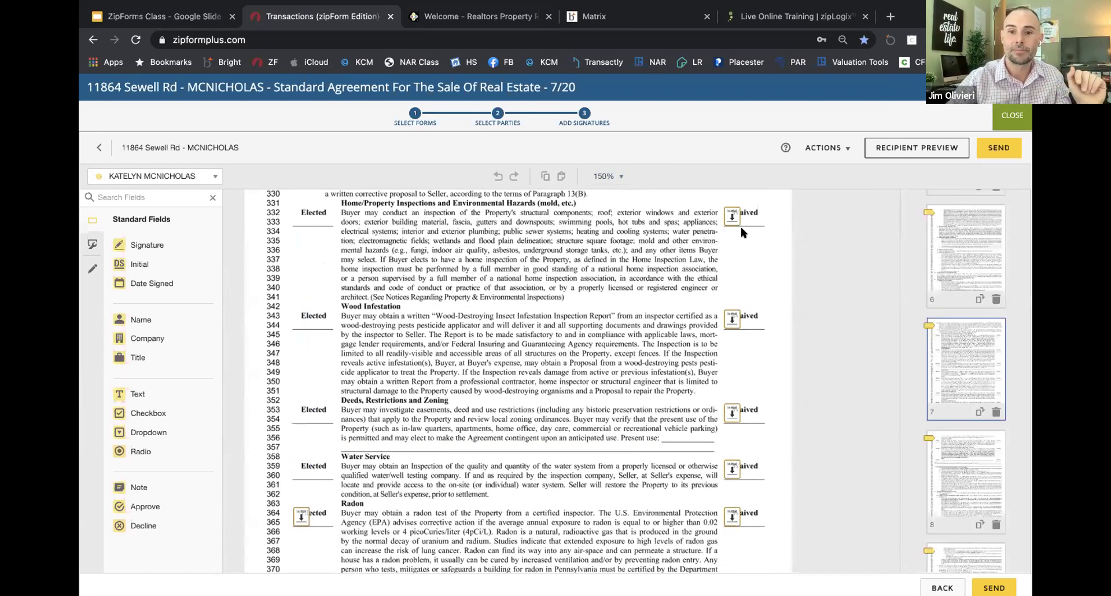
# Step: Make the Waived initials on lines 332, 343, 353 and 359 required fields
pyautogui.click(732, 218)
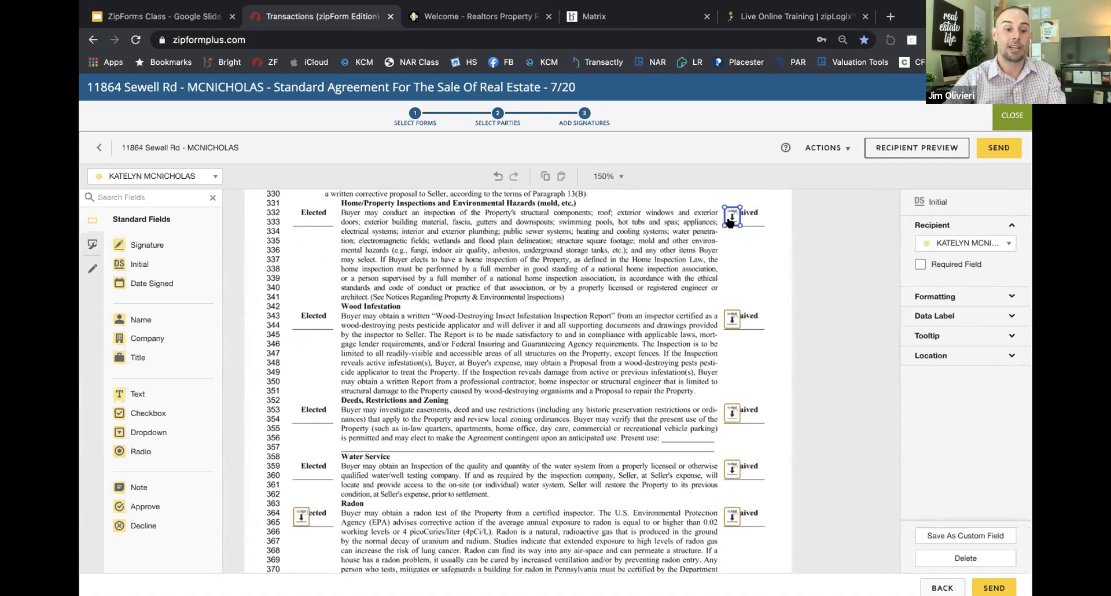
pyautogui.keyDown('shift'); pyautogui.click(728, 319); pyautogui.keyUp('shift')
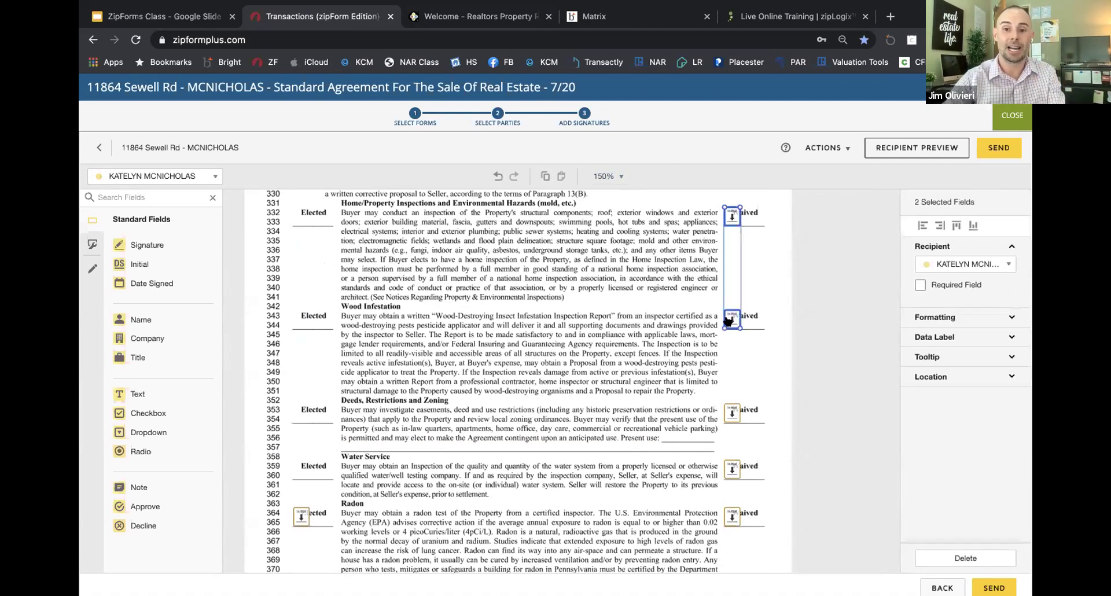
pyautogui.keyDown('shift'); pyautogui.click(730, 412); pyautogui.keyUp('shift')
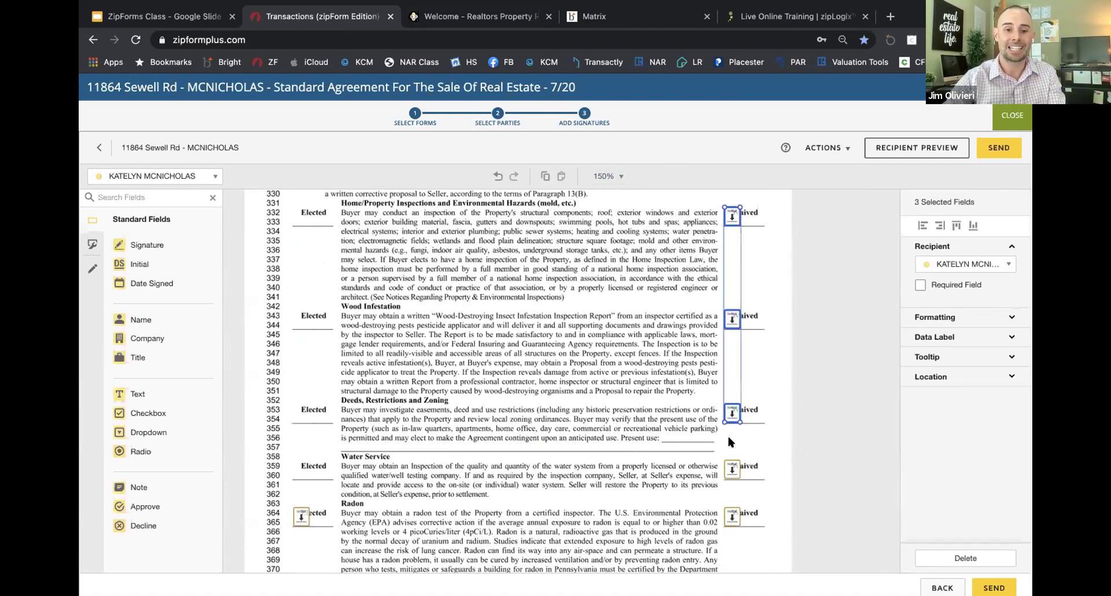
pyautogui.keyDown('shift'); pyautogui.click(730, 469); pyautogui.keyUp('shift')
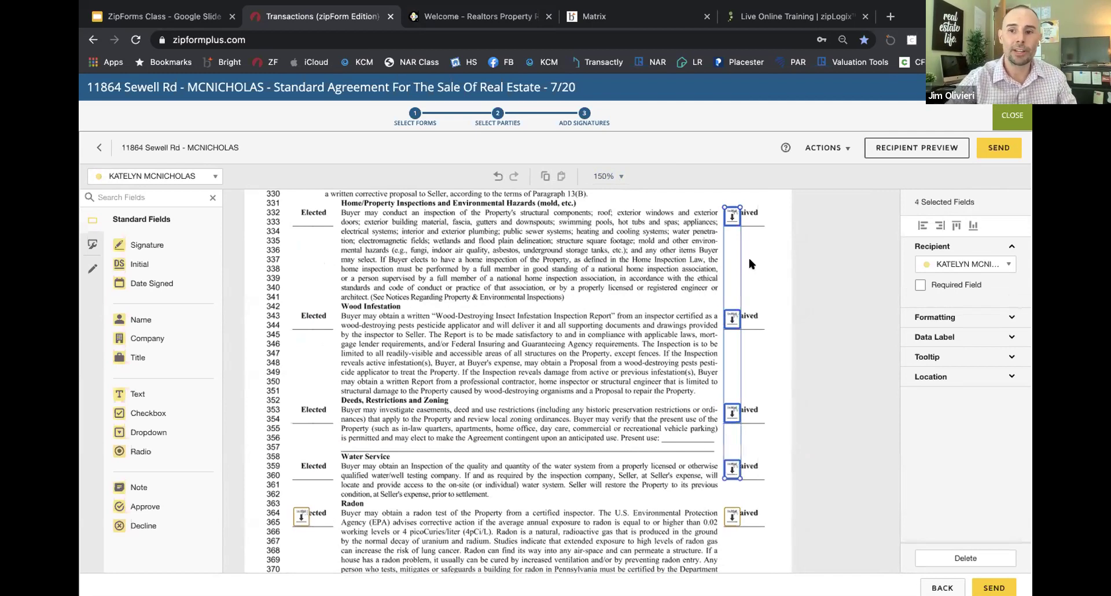
pyautogui.click(921, 284)
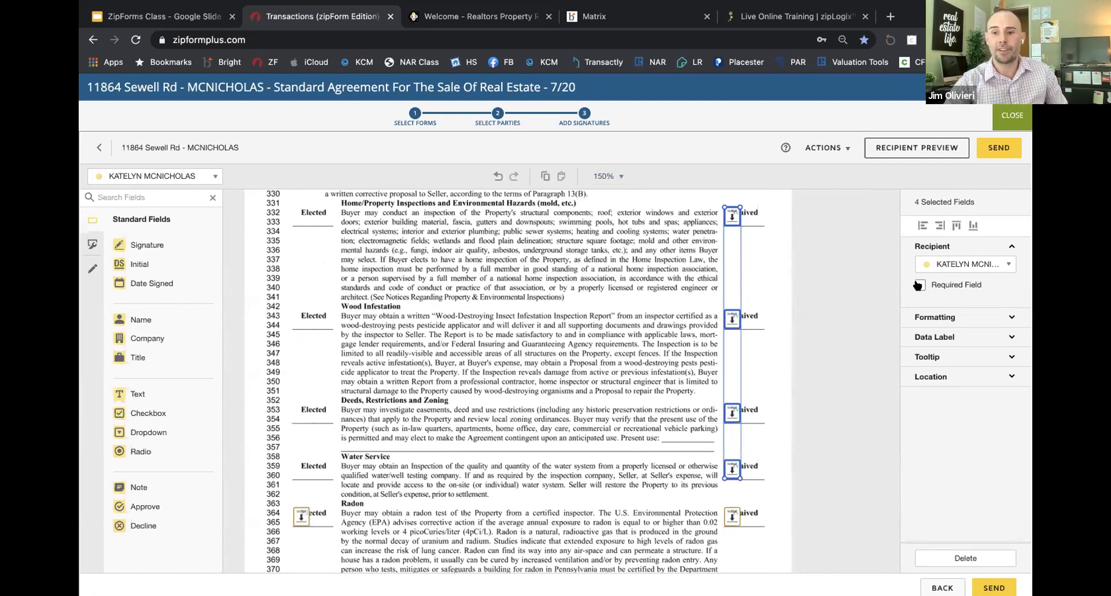
pyautogui.click(919, 285)
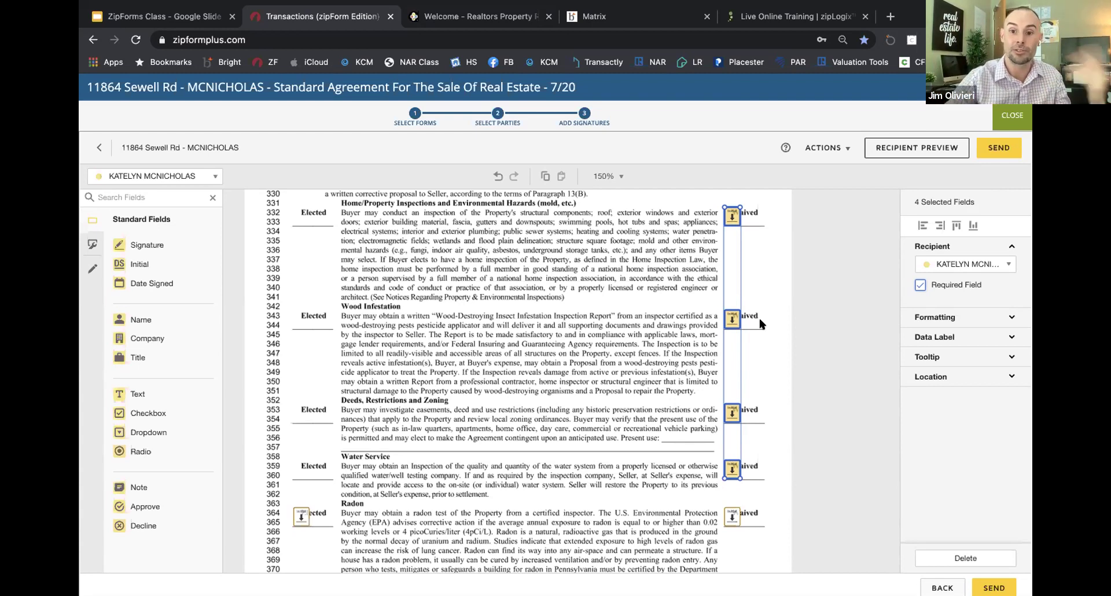
pyautogui.scroll(-1, 757, 318)
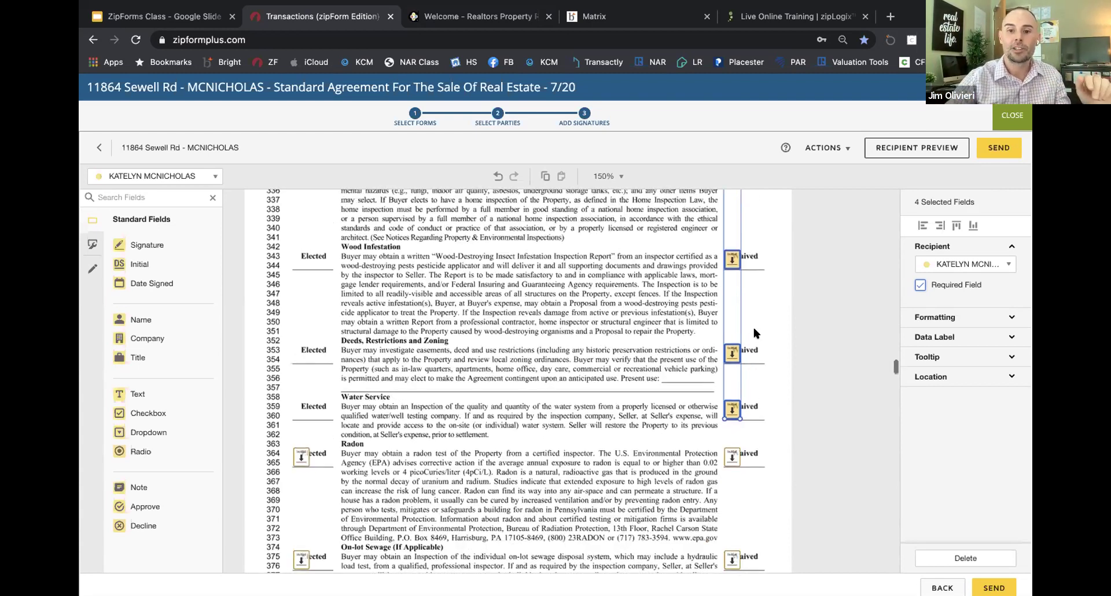
# Step: Move the Radon initial to the Elected spot, then delete the extra line 375 and 382 initials
pyautogui.click(730, 454)
pyautogui.moveTo(730, 454); pyautogui.dragTo(301, 455)
pyautogui.scroll(-1, 301, 460)
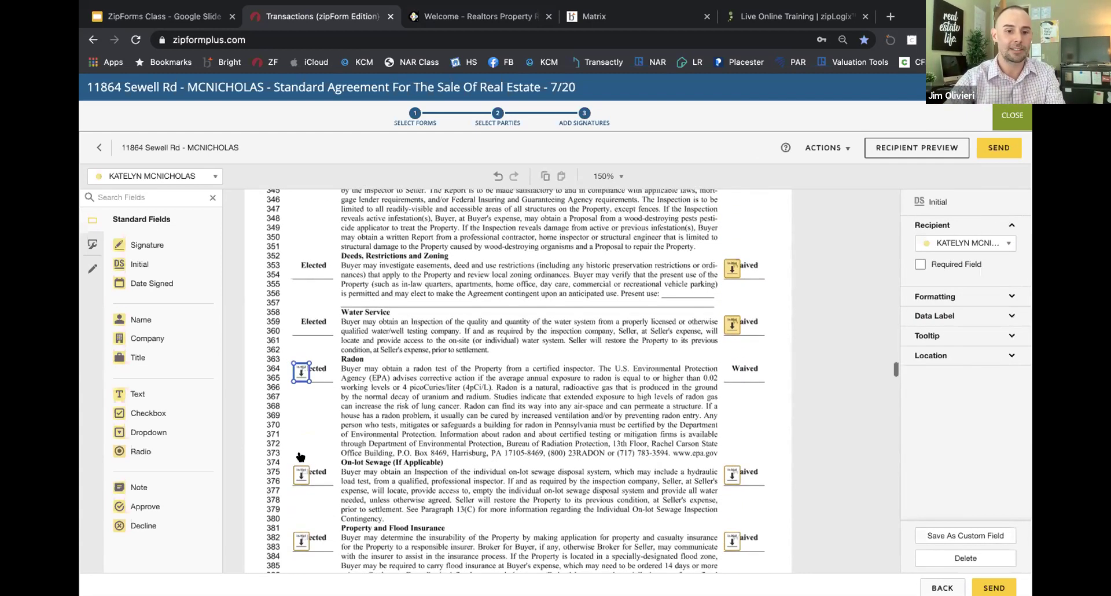
pyautogui.scroll(-1, 301, 462)
pyautogui.keyDown('shift'); pyautogui.click(298, 468); pyautogui.keyUp('shift')
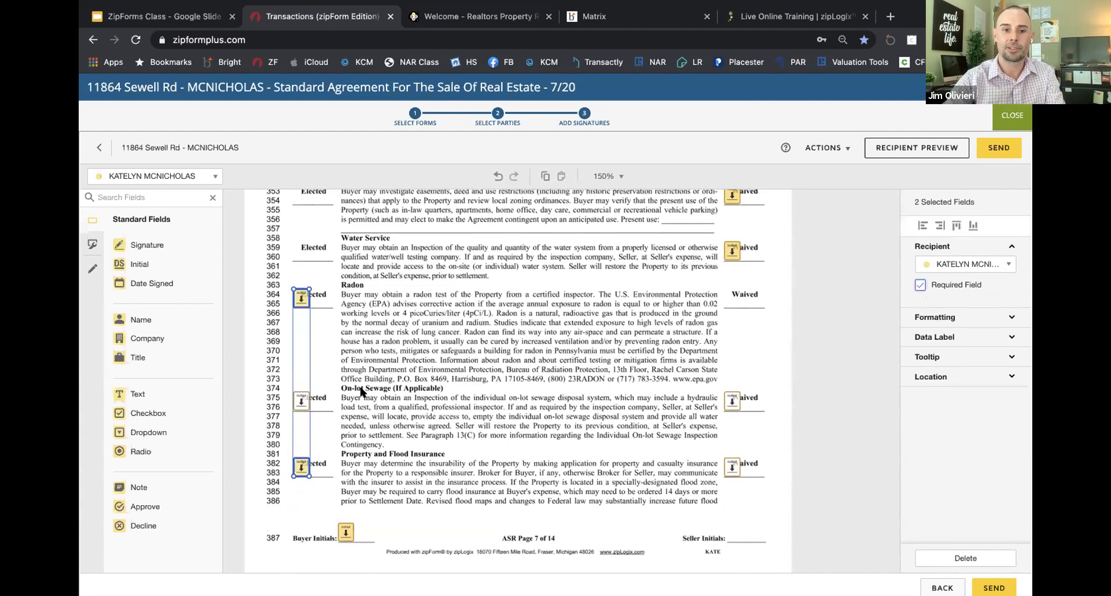
pyautogui.click(301, 401)
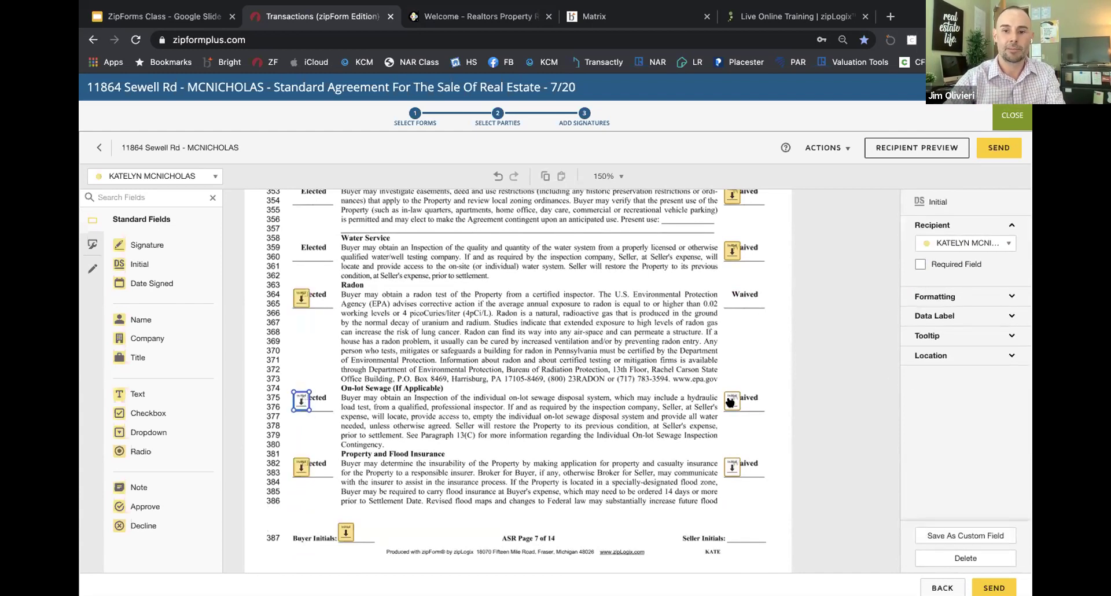
pyautogui.keyDown('shift'); pyautogui.click(731, 467); pyautogui.keyUp('shift')
pyautogui.keyDown('shift'); pyautogui.click(732, 405); pyautogui.keyUp('shift')
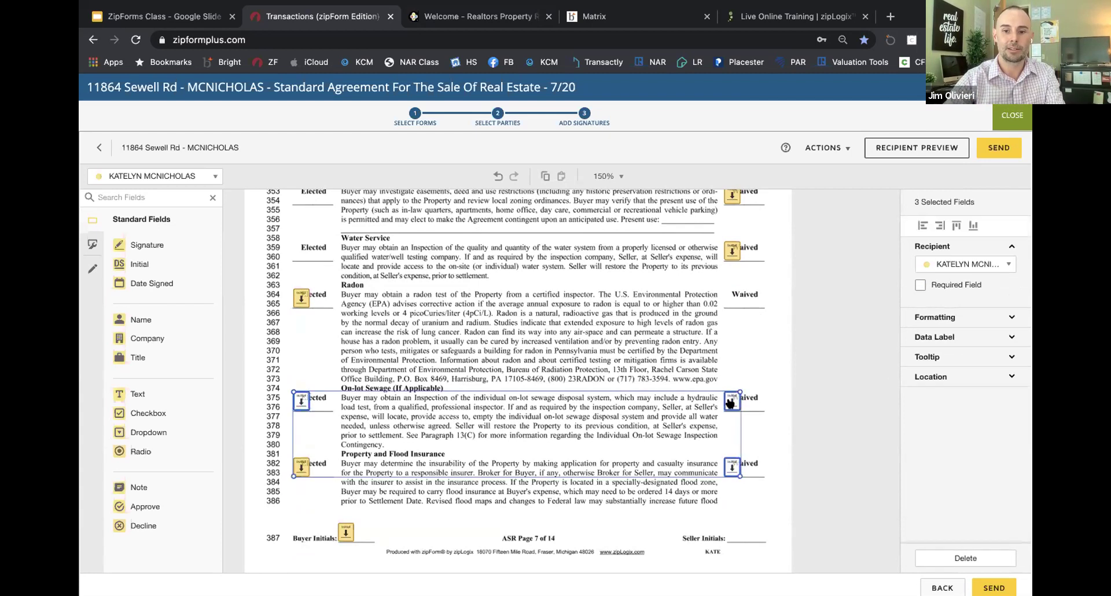
pyautogui.click(342, 407)
# Step: Delete the line 405 initials and the Elected initials on lines 391 and 397
pyautogui.scroll(-5, 483, 373)
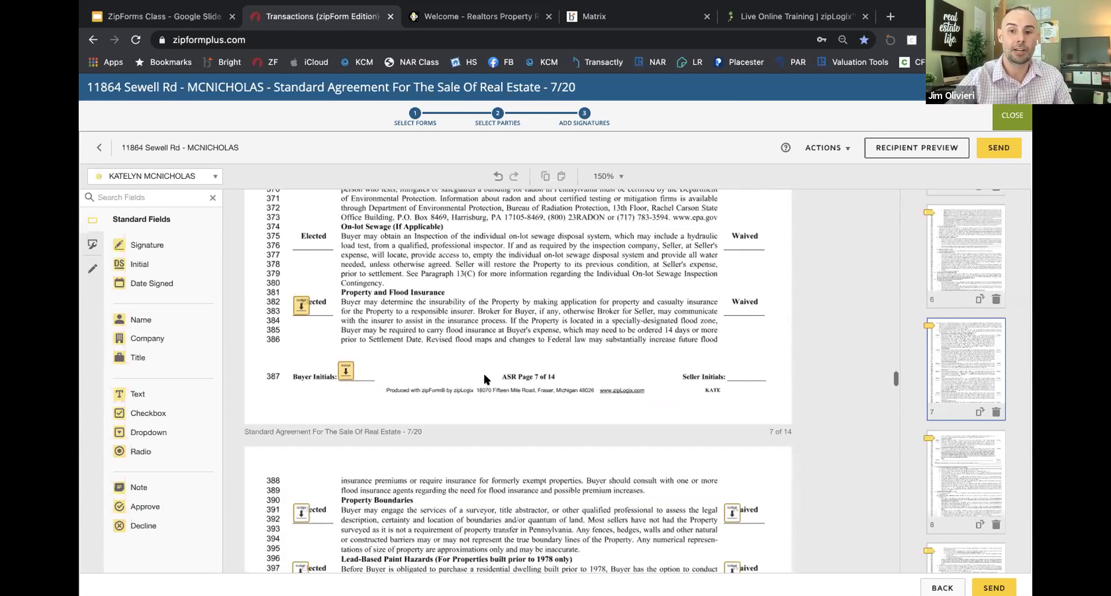
pyautogui.scroll(-1, 484, 378)
pyautogui.click(301, 453)
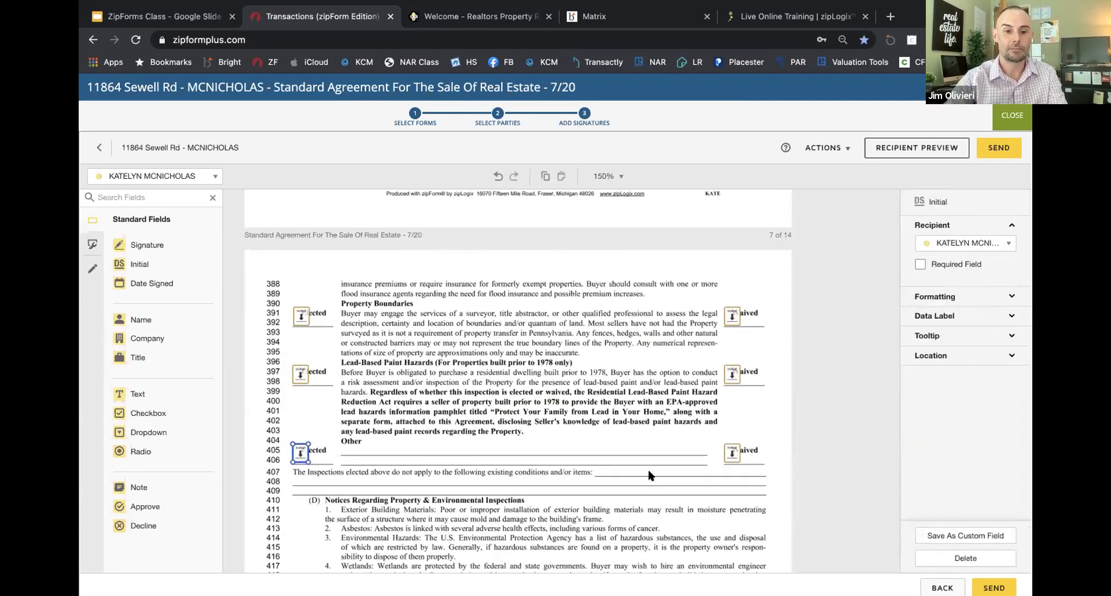
pyautogui.keyDown('shift'); pyautogui.click(732, 454); pyautogui.keyUp('shift')
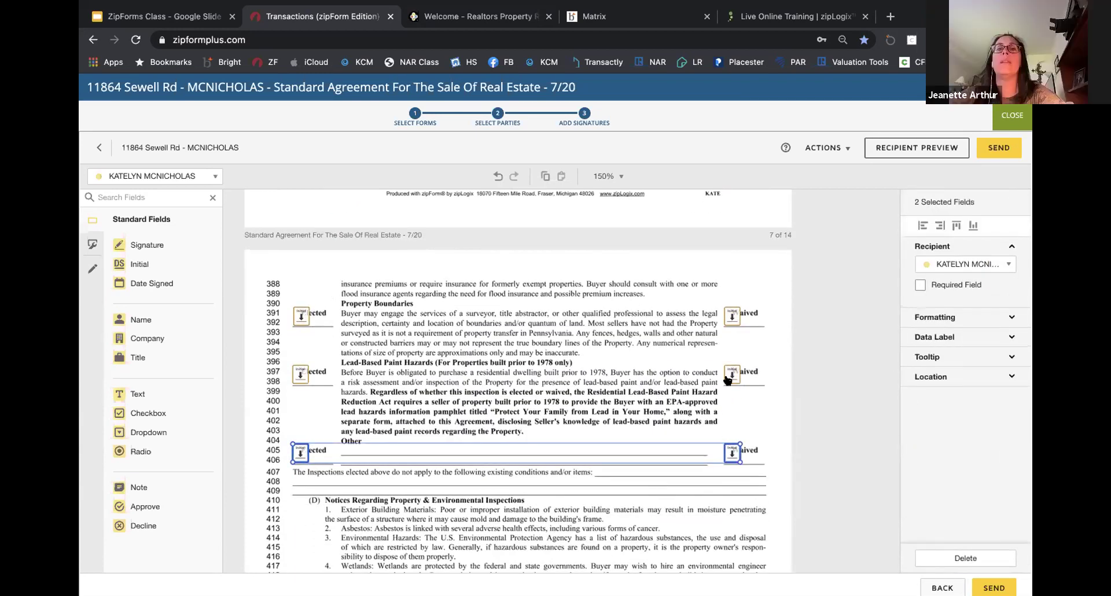
pyautogui.keyDown('shift'); pyautogui.click(300, 373); pyautogui.keyUp('shift')
pyautogui.keyDown('shift'); pyautogui.click(298, 313); pyautogui.keyUp('shift')
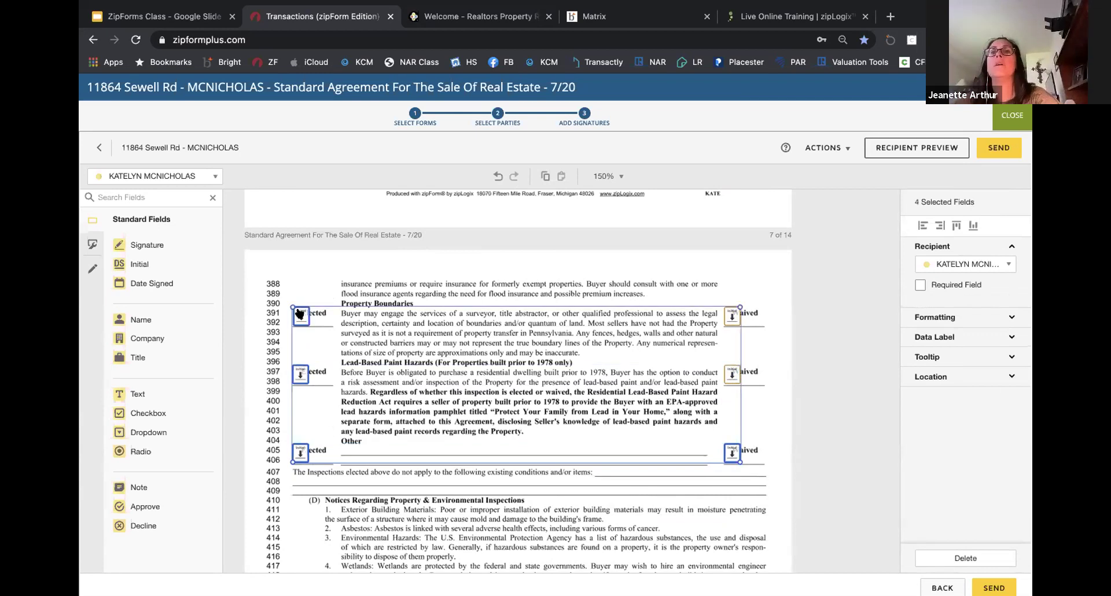
pyautogui.press('Delete')
# Step: Mark the line 391 and 397 Waived initials required, then switch to the ZipForms Class slides
pyautogui.click(728, 315)
pyautogui.keyDown('shift'); pyautogui.click(732, 373); pyautogui.keyUp('shift')
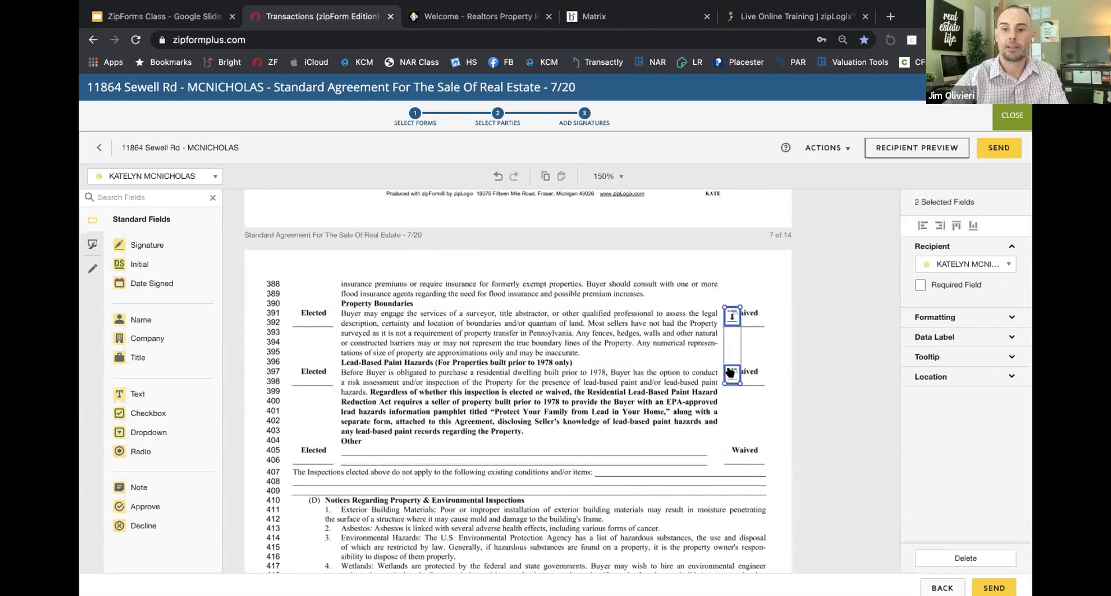
pyautogui.click(918, 284)
pyautogui.click(528, 334)
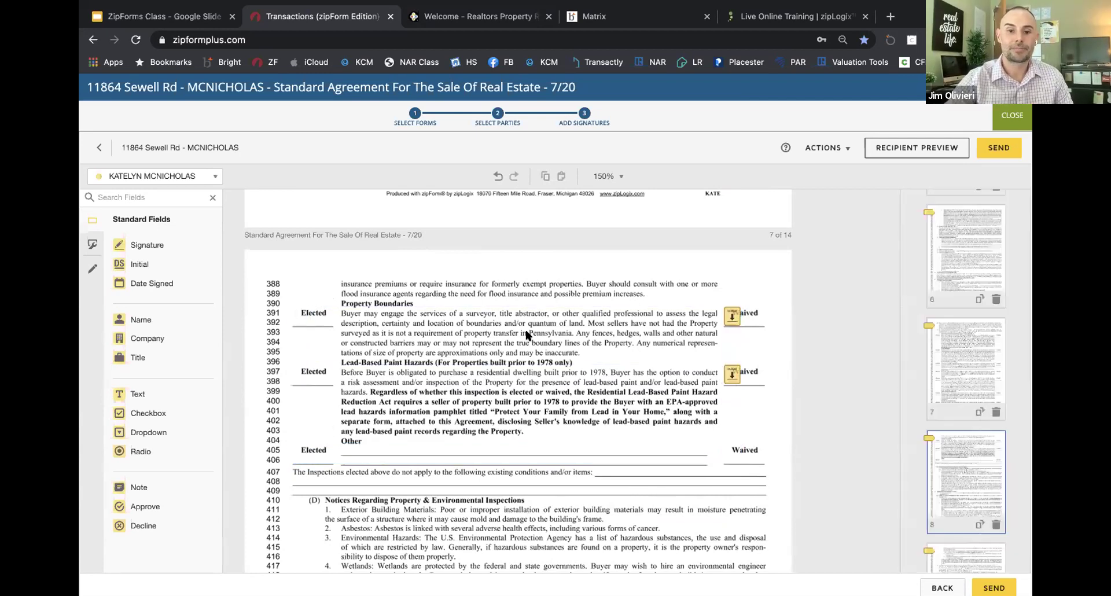
pyautogui.scroll(2, 527, 334)
pyautogui.click(195, 17)
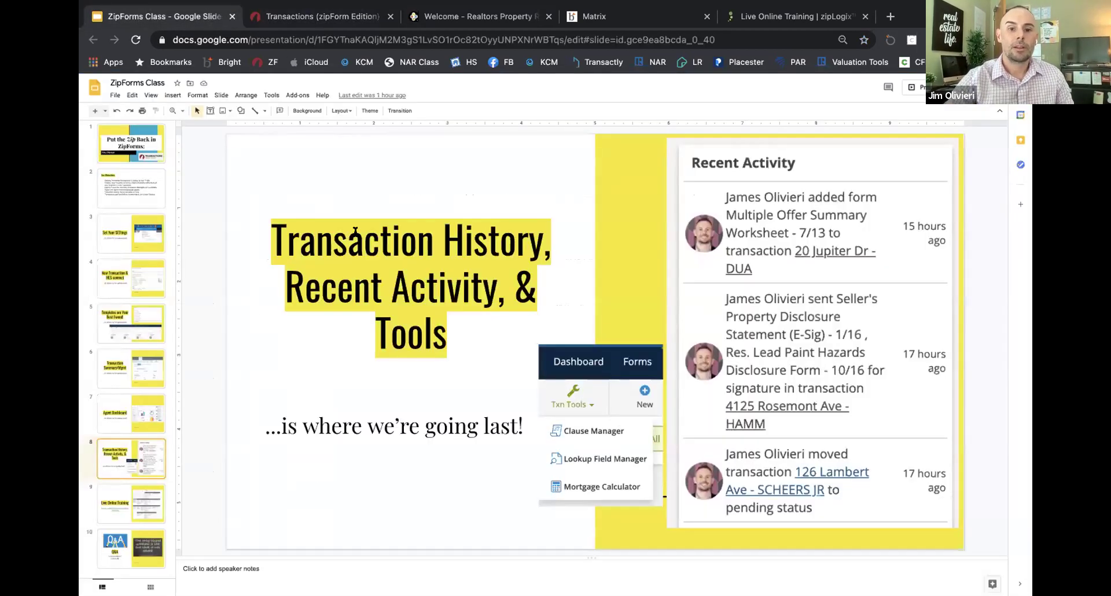